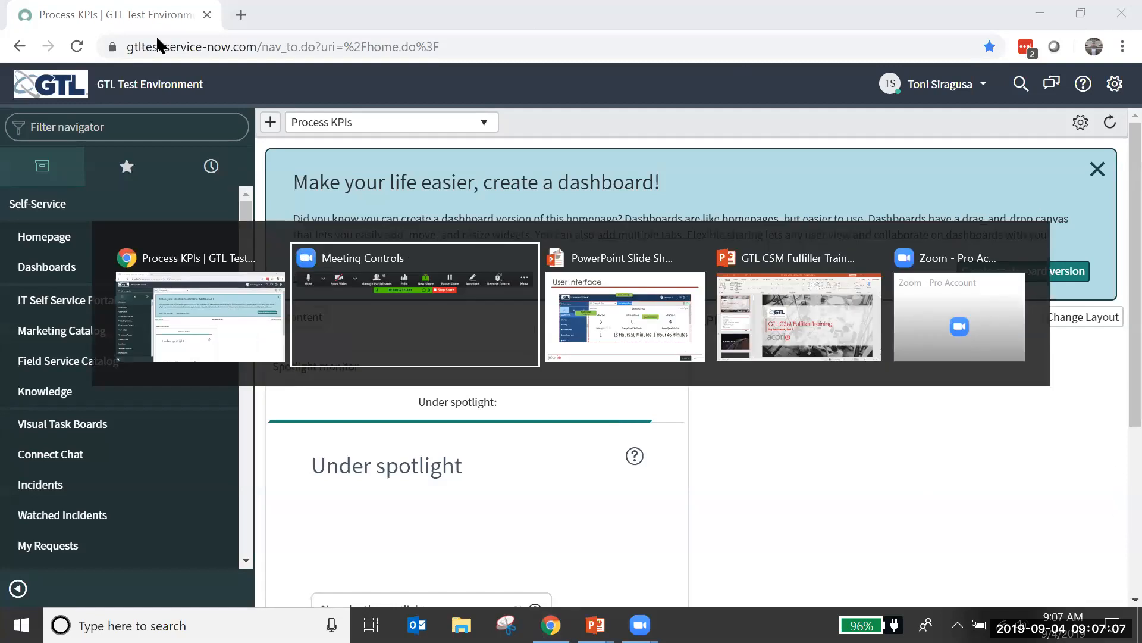
# Step: Switch to the PowerPoint slide show to view the User Interface slide, and return to the Chrome window
pyautogui.click(652, 357)
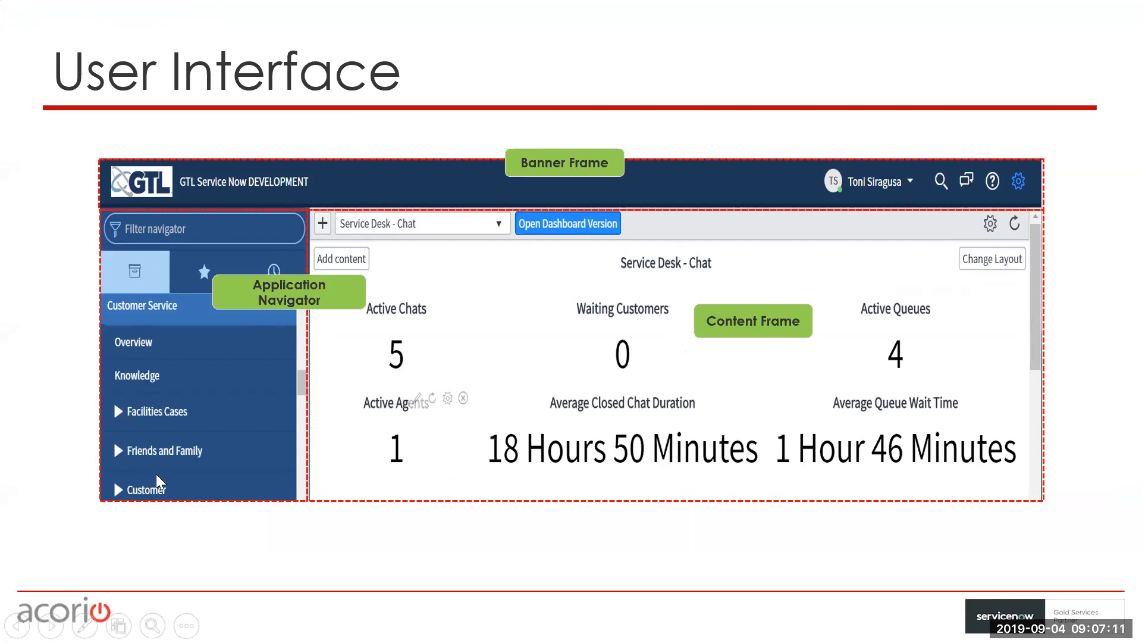
pyautogui.hotkey('alt', 'Tab')
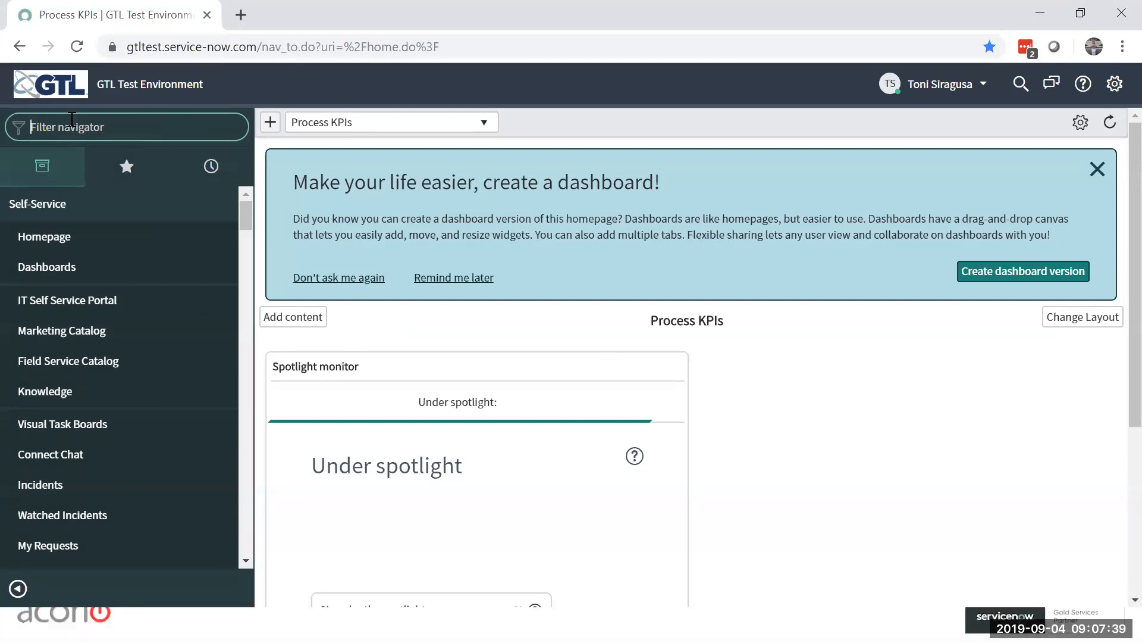
# Step: Filter the navigator by "case" and list All Cases under Facilities Cases
pyautogui.write('case')
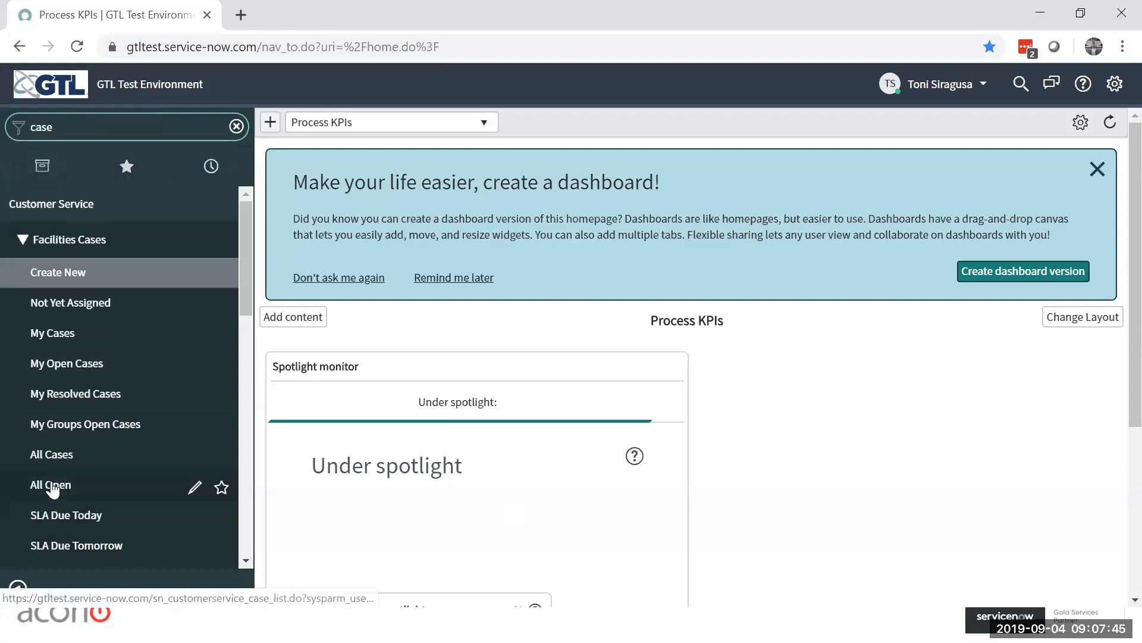
pyautogui.click(51, 459)
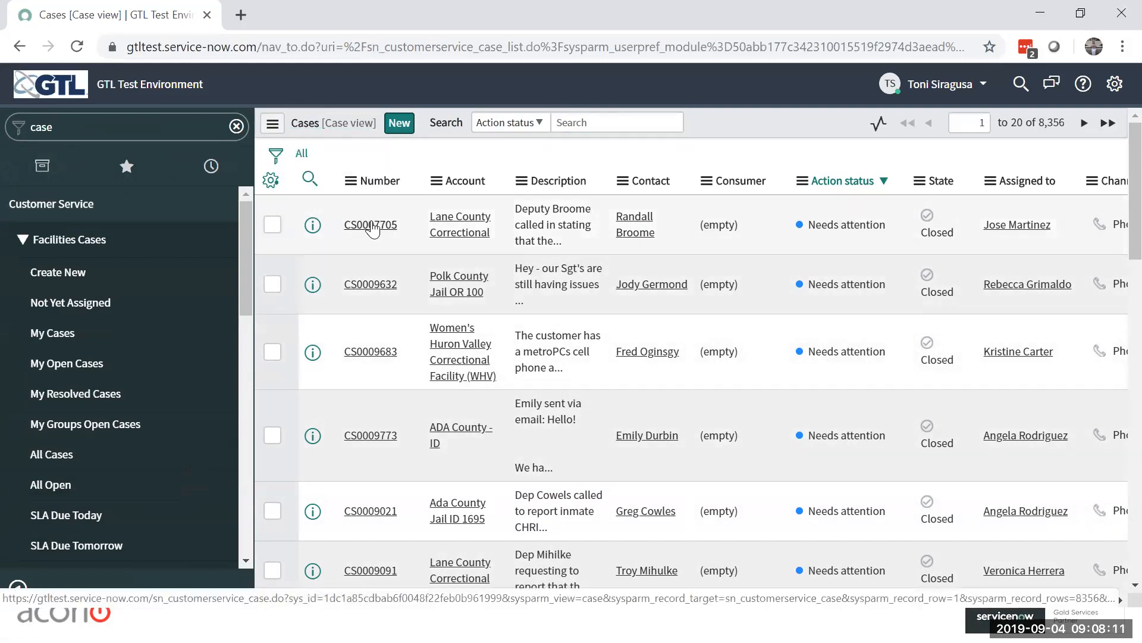
# Step: View the record of the first case in the list and return to the list, discarding any changes
pyautogui.click(373, 230)
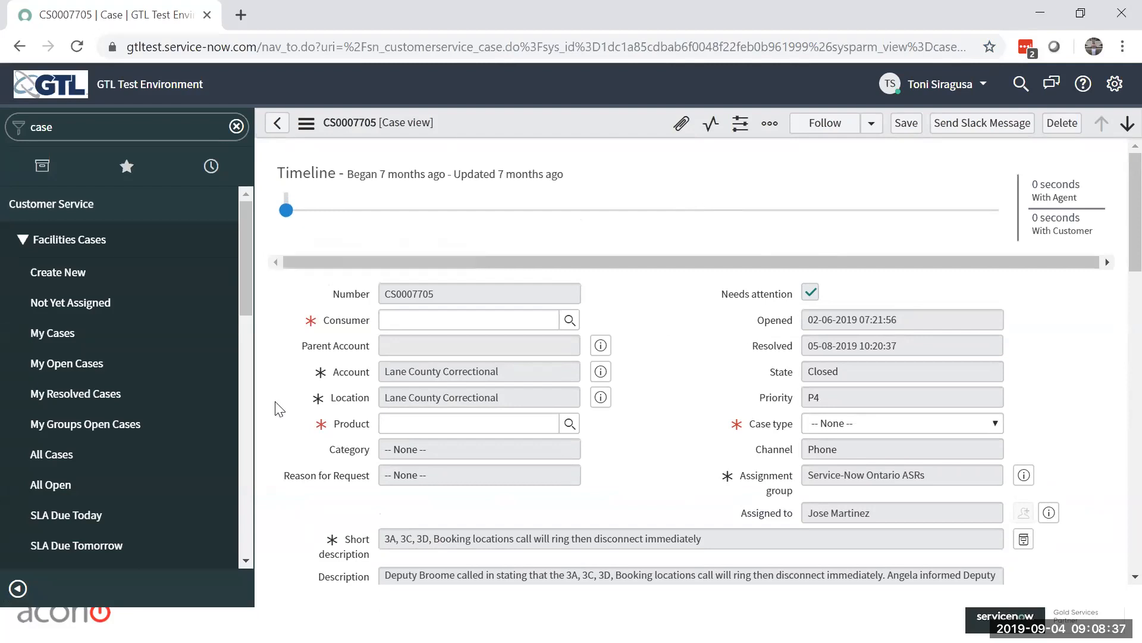
pyautogui.click(278, 125)
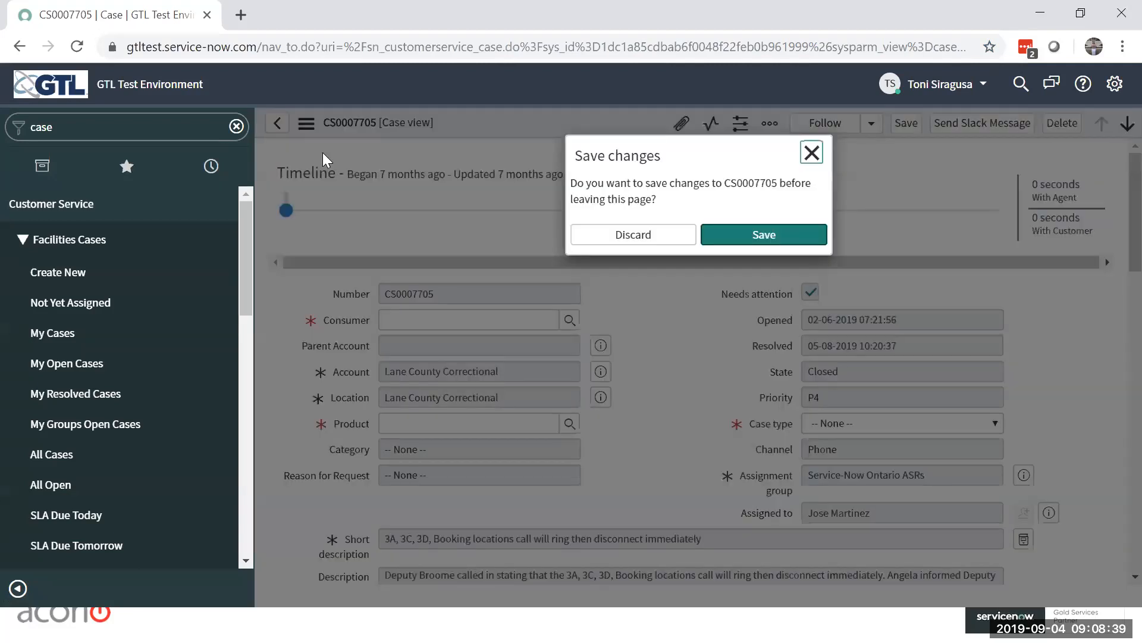
pyautogui.click(633, 234)
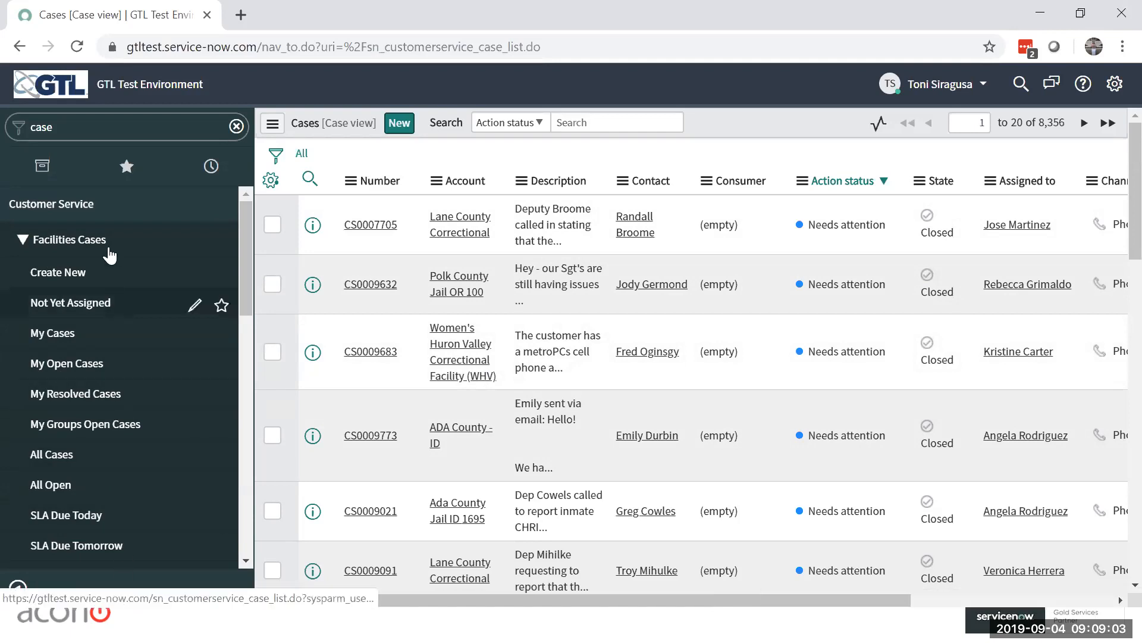
# Step: Look through the case-related modules in the navigator, and collapse and re-expand the navigator
pyautogui.moveTo(248, 285); pyautogui.dragTo(238, 497)
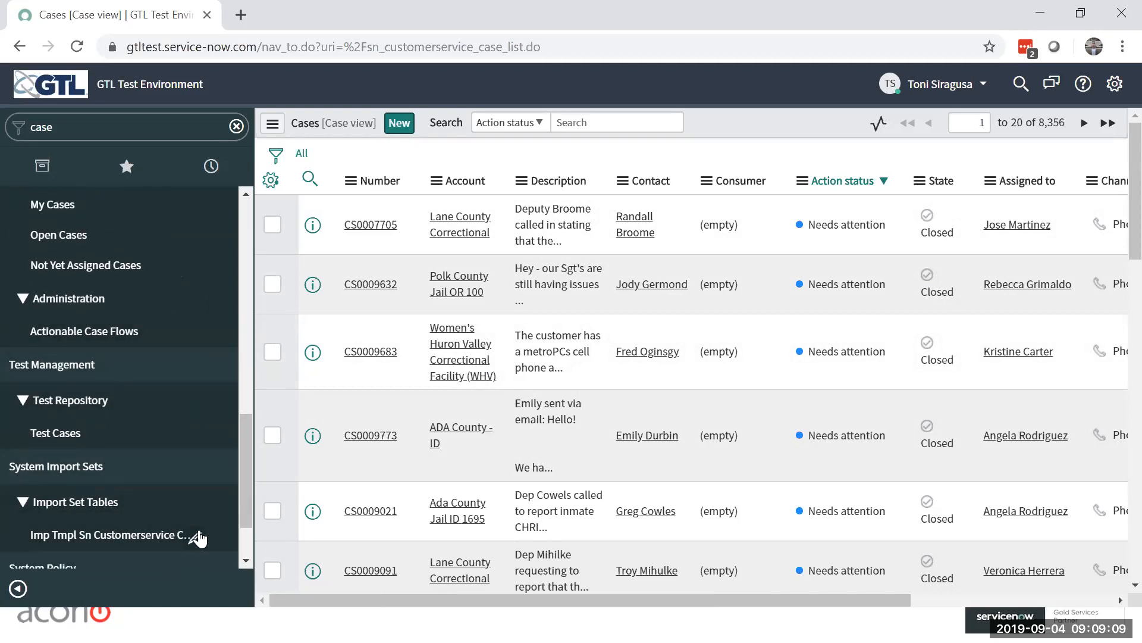
pyautogui.moveTo(243, 489); pyautogui.dragTo(240, 252)
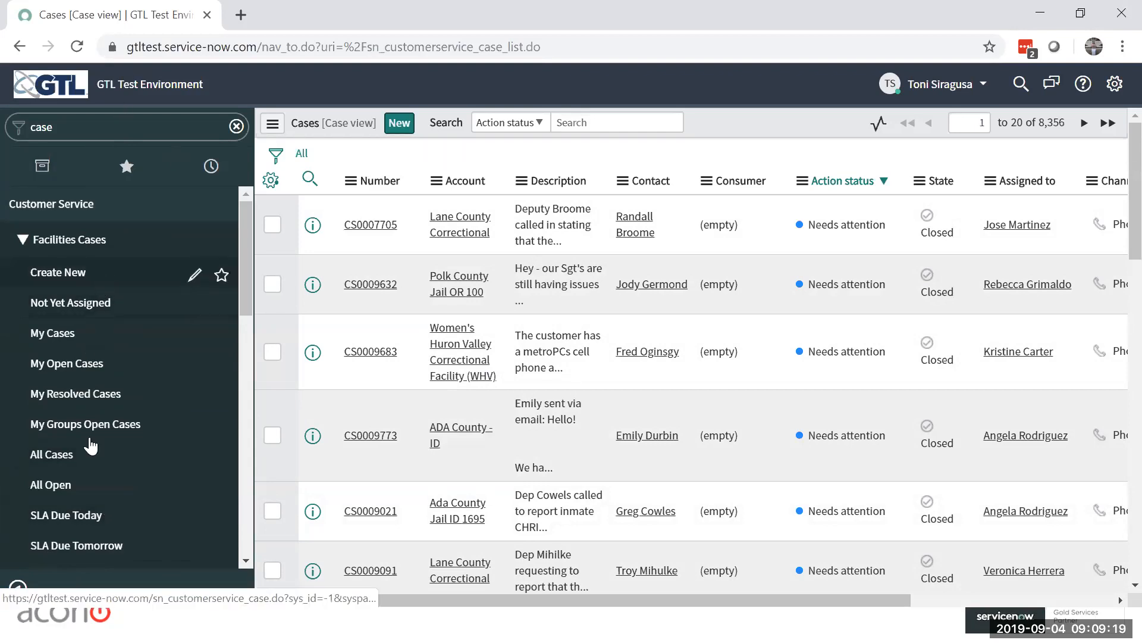
pyautogui.click(19, 589)
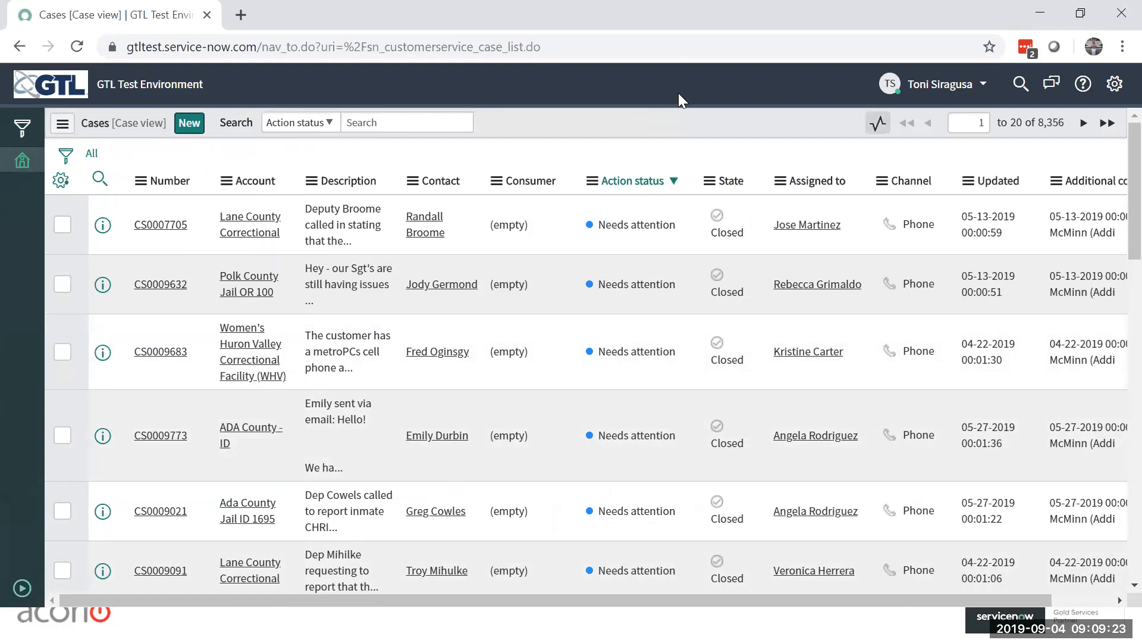
pyautogui.click(22, 589)
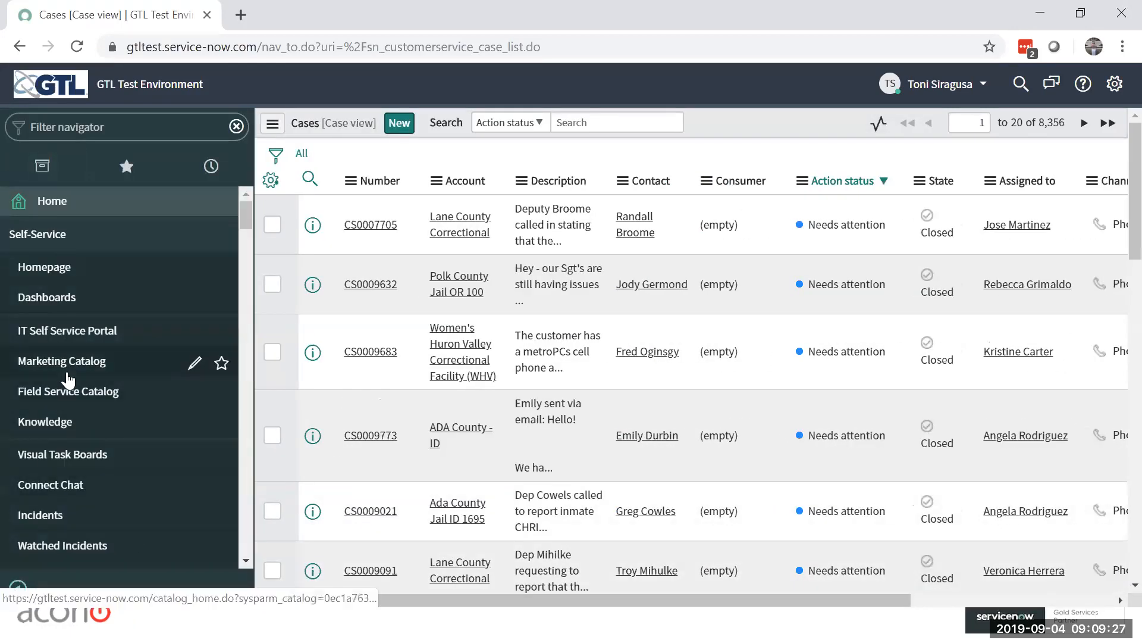
# Step: Filter the navigator by "case" and add Create New, My Cases and My Groups Open Cases to the favorites
pyautogui.click(69, 124)
pyautogui.write('case')
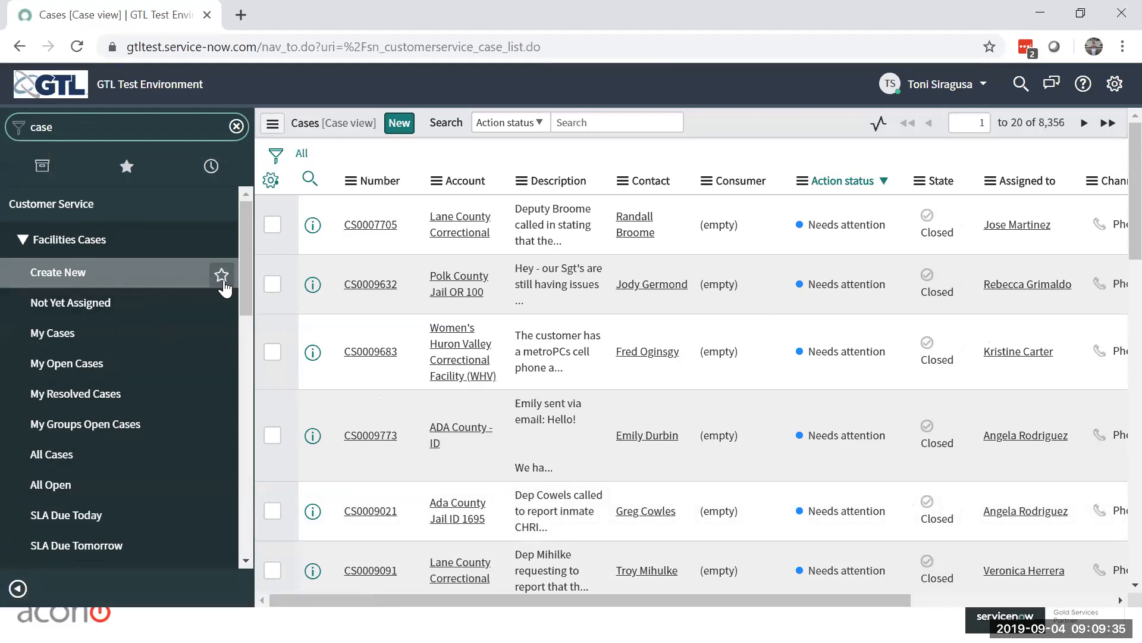
pyautogui.click(222, 277)
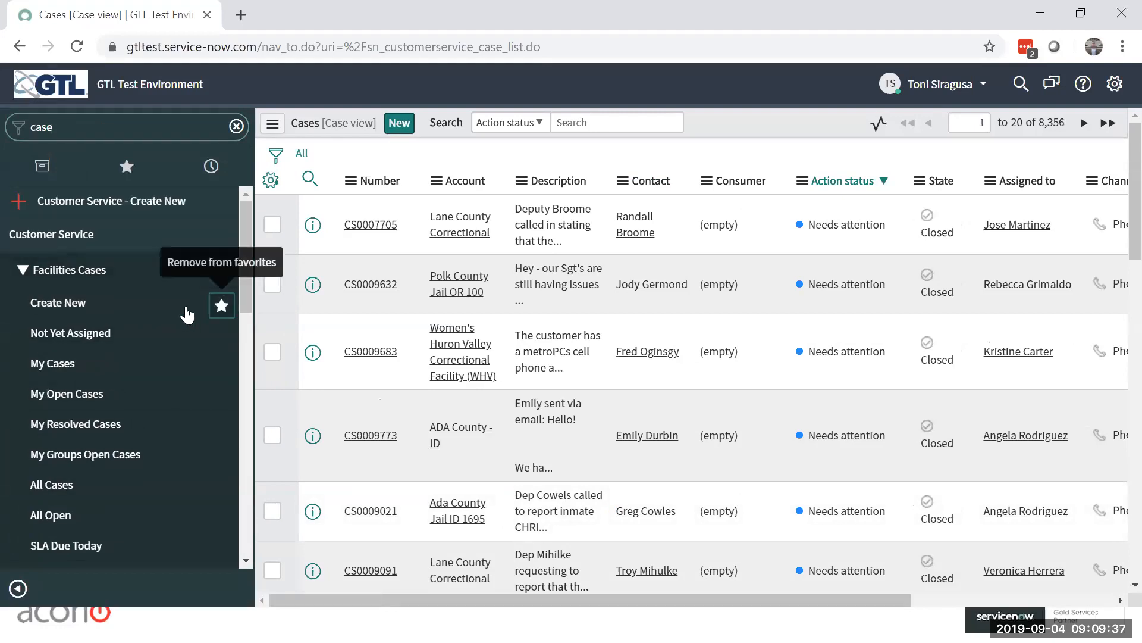
pyautogui.click(222, 365)
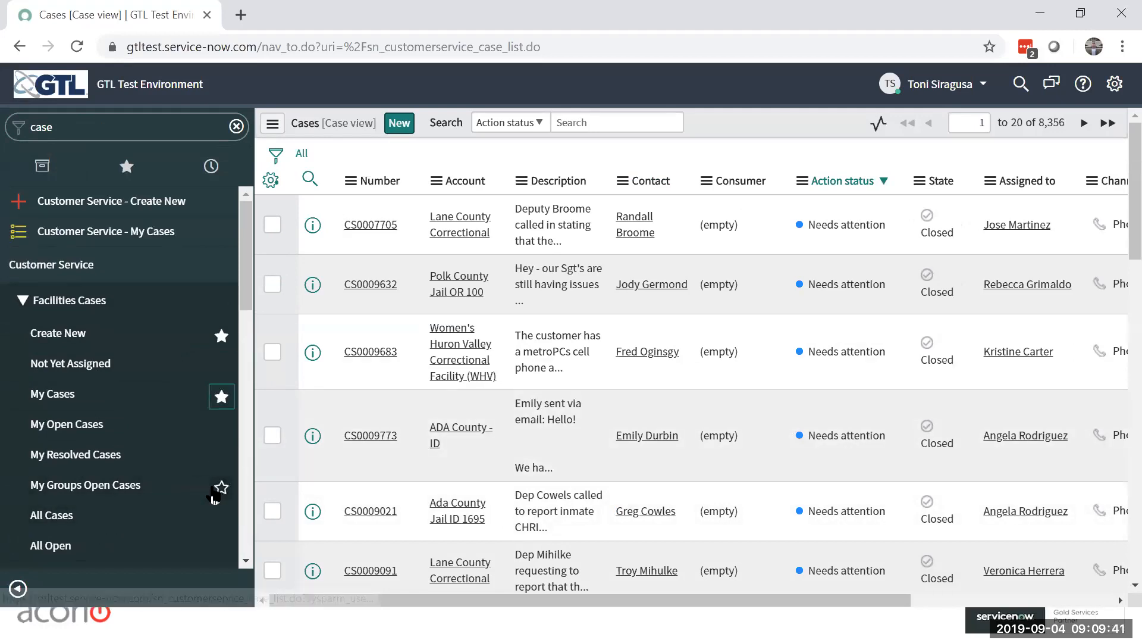
pyautogui.click(220, 488)
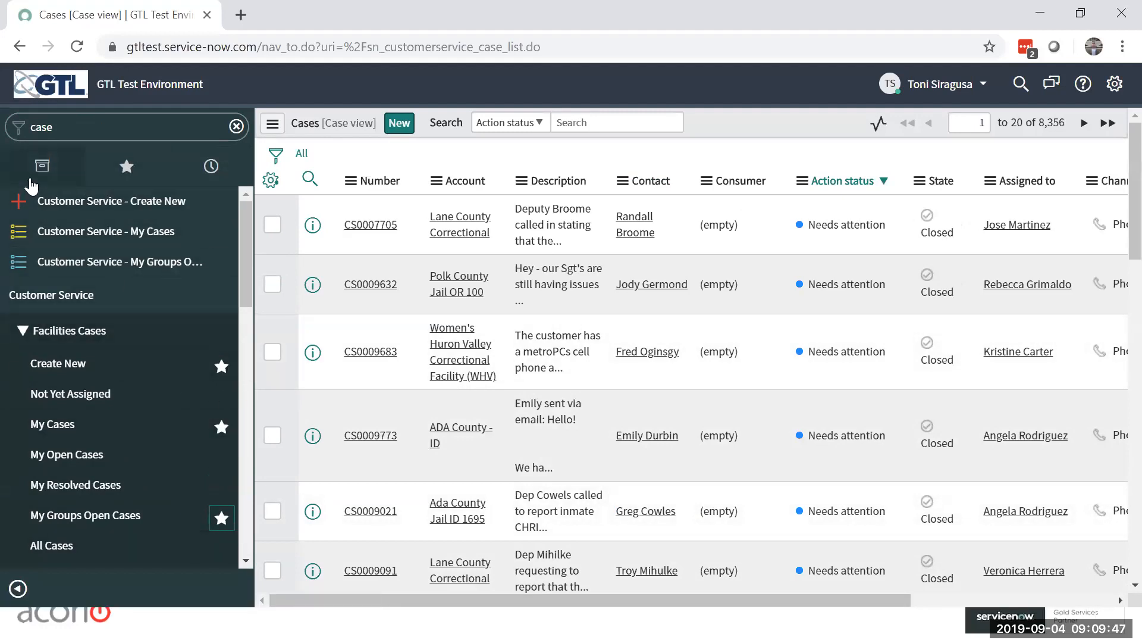
# Step: Show the favorites and view My Groups Open Cases, My Cases and the Create New case form from them
pyautogui.click(122, 169)
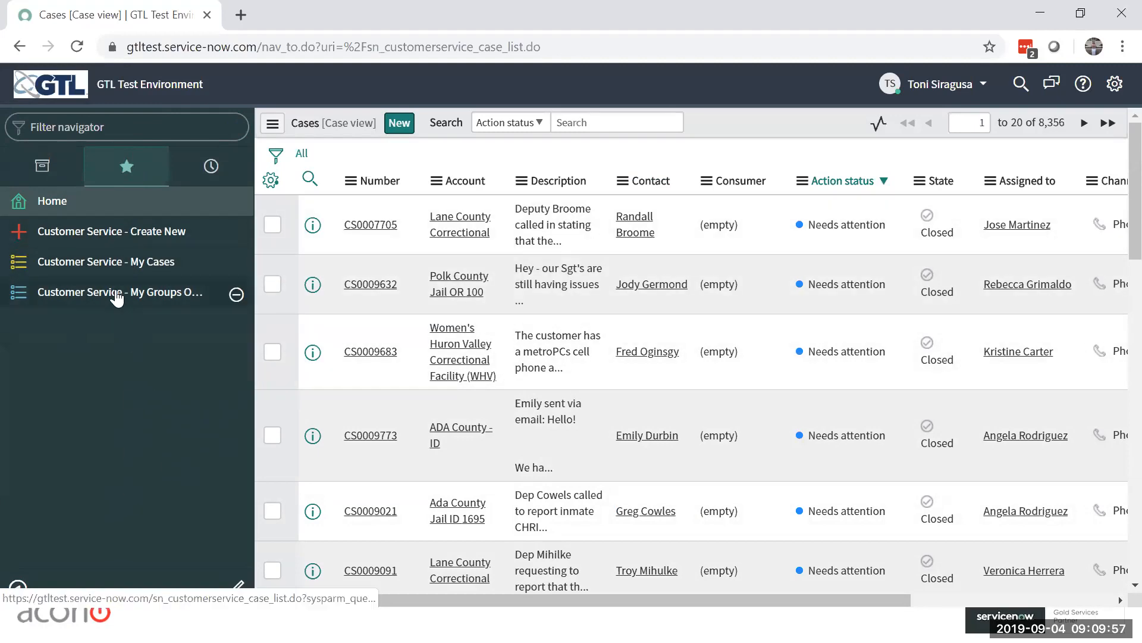
pyautogui.click(117, 295)
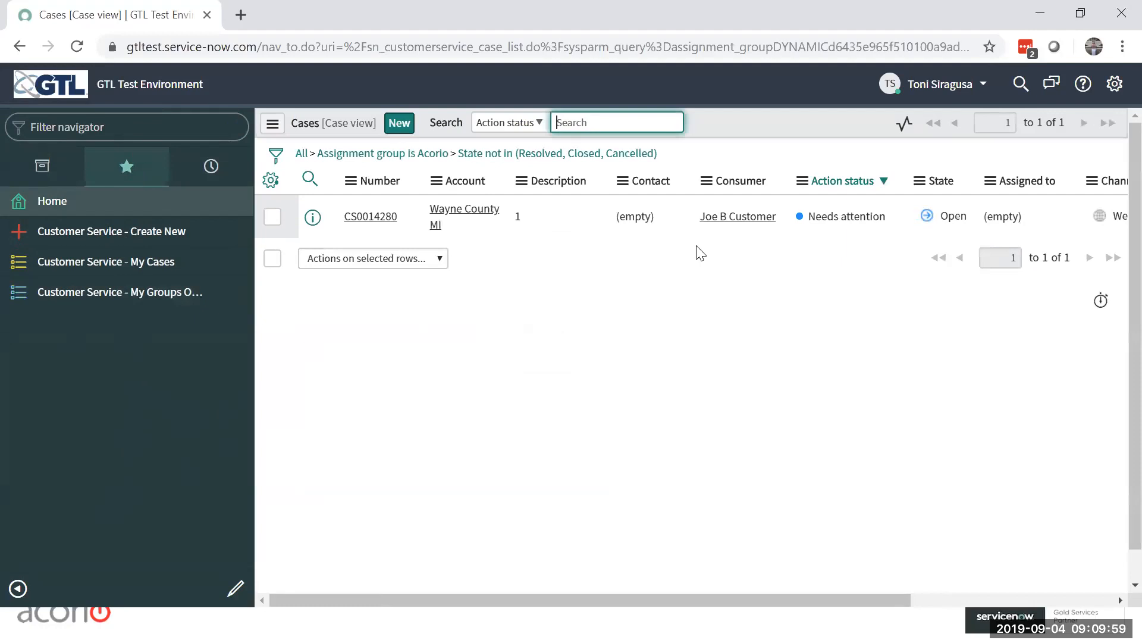
pyautogui.click(114, 265)
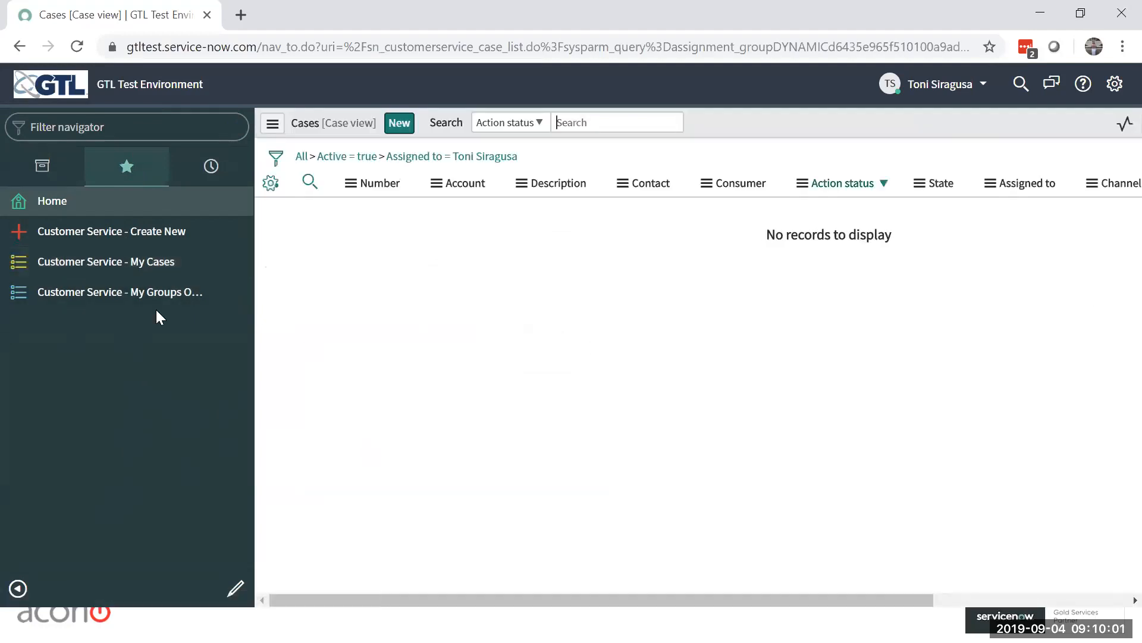
pyautogui.click(137, 235)
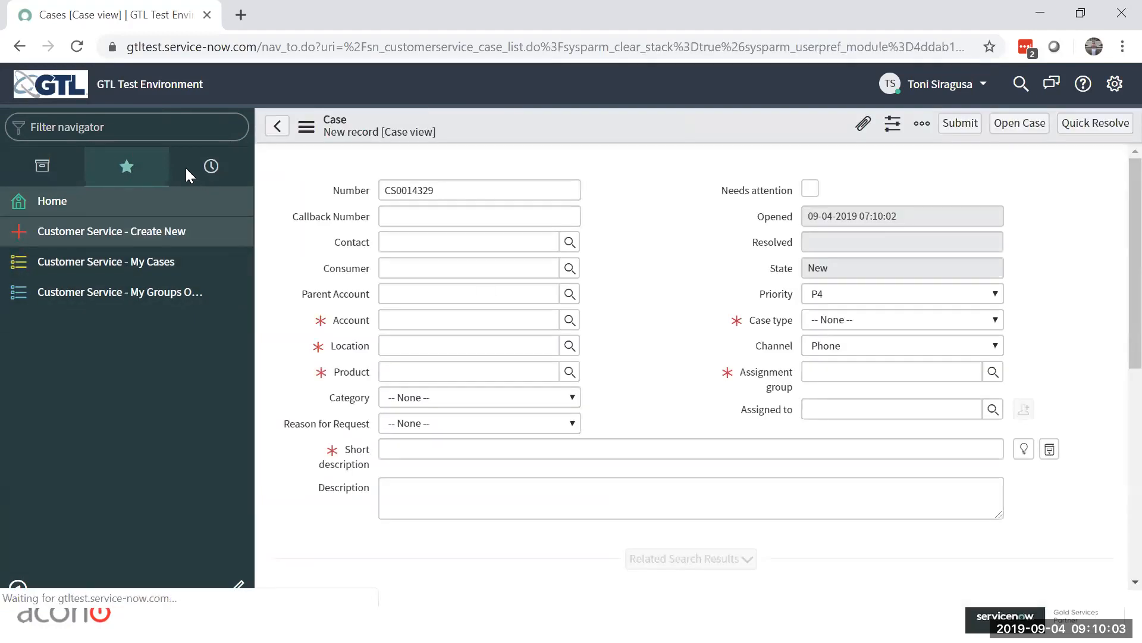
pyautogui.click(42, 169)
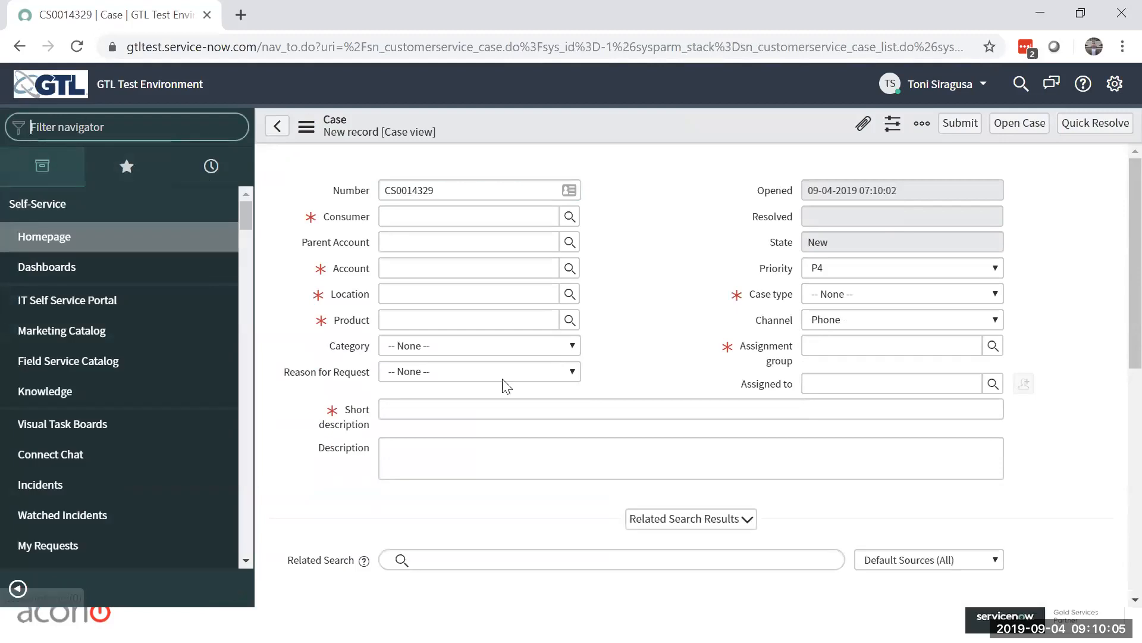
pyautogui.click(62, 359)
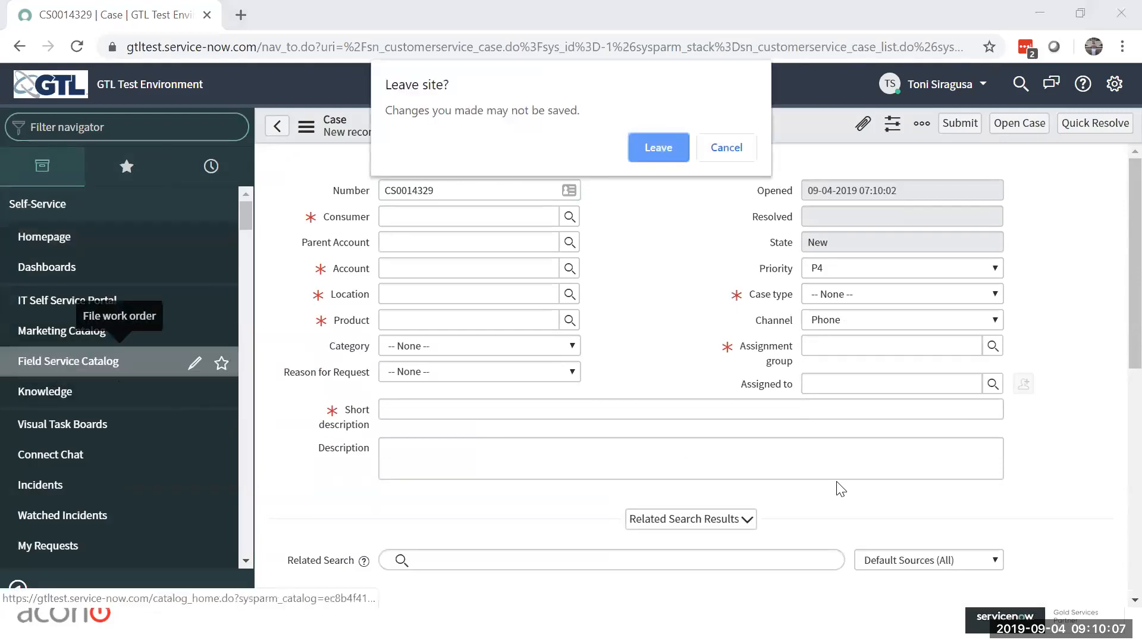
pyautogui.click(744, 157)
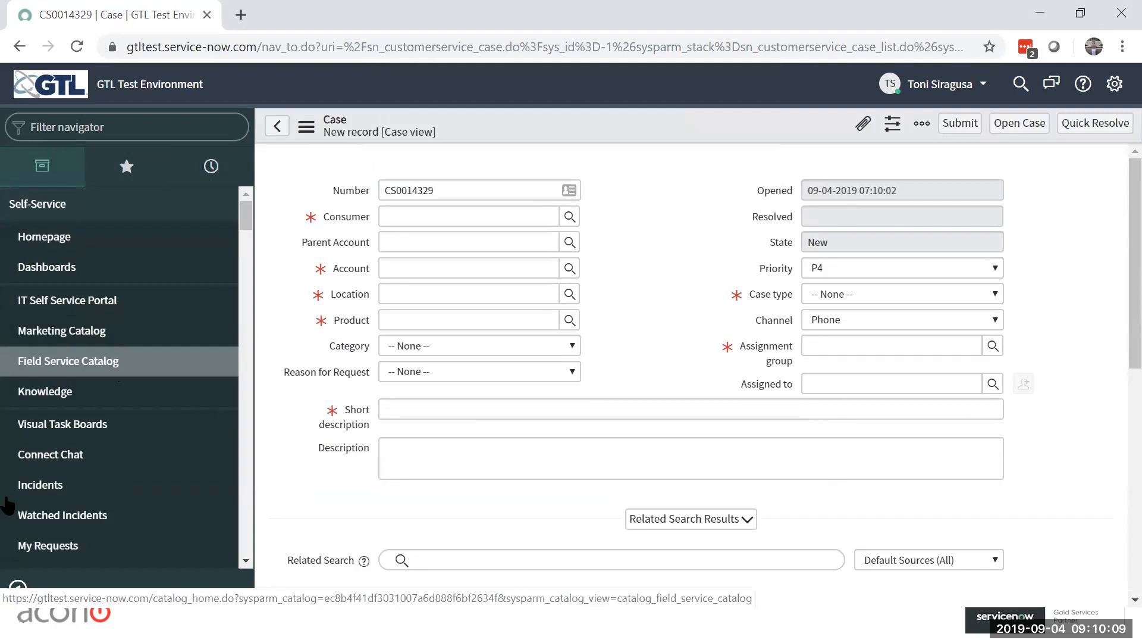
# Step: Filter the navigator by "work order" and open the Created by me work orders, leaving the unsaved case
pyautogui.click(81, 126)
pyautogui.write('work order')
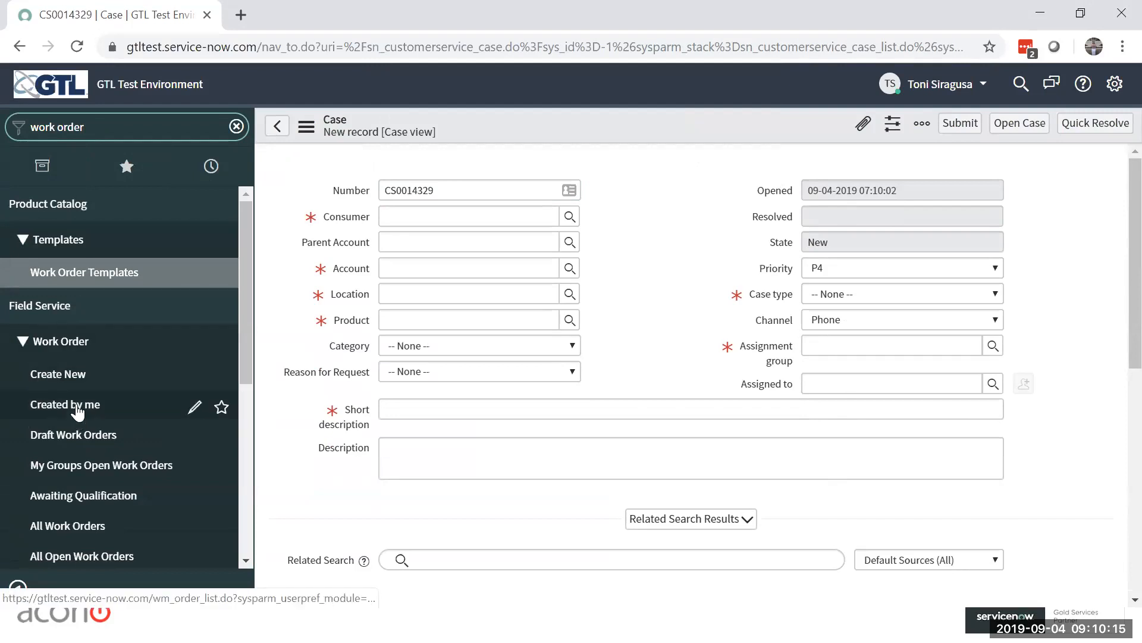
pyautogui.click(77, 409)
pyautogui.click(661, 177)
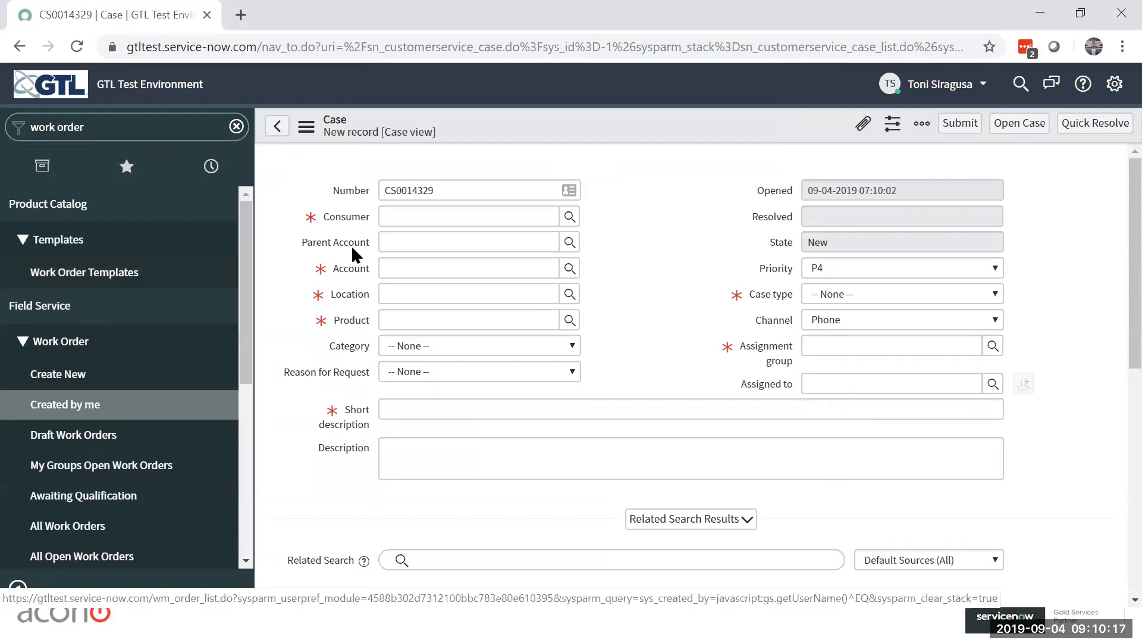
# Step: Return to the favorites, reopen My Groups Open Cases and My Cases, and bring up a blank new case form
pyautogui.click(127, 166)
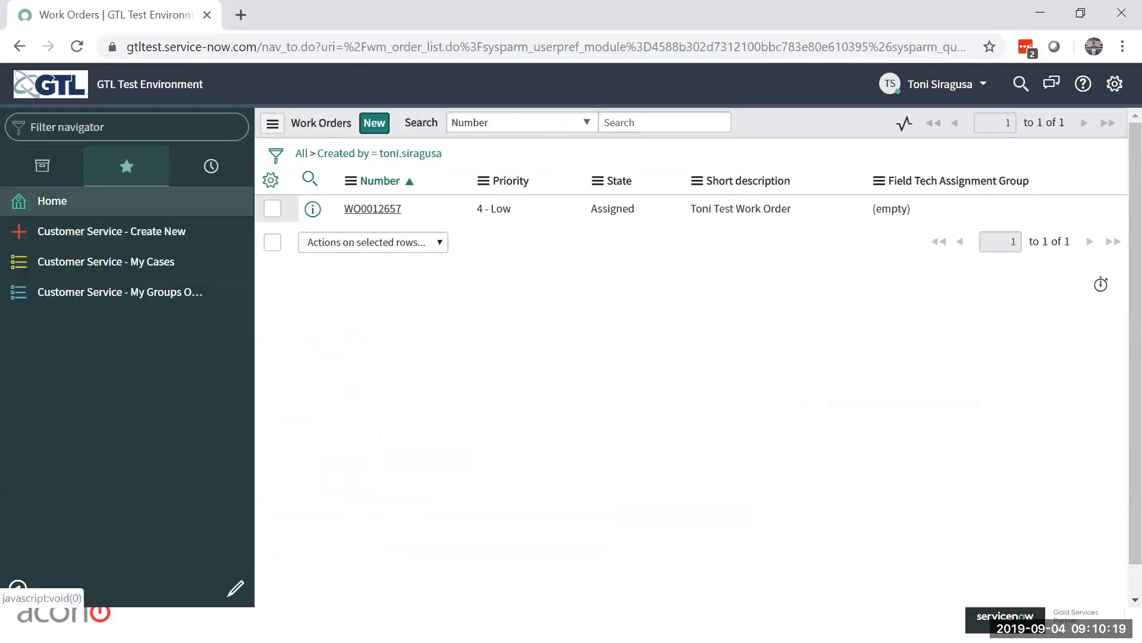
pyautogui.click(93, 290)
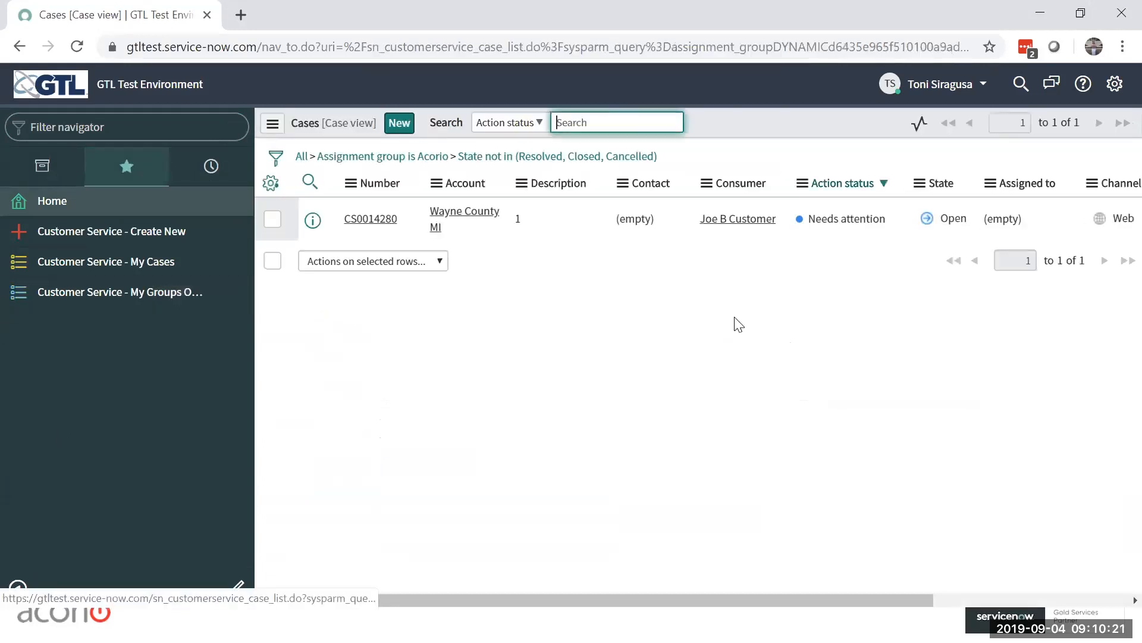
pyautogui.click(125, 262)
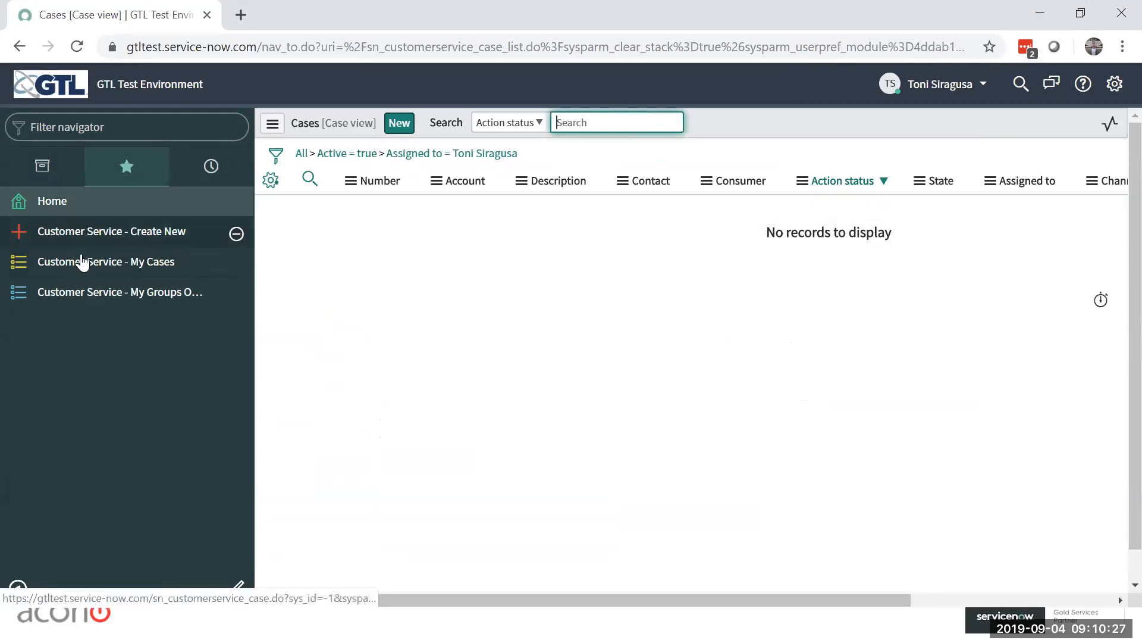
pyautogui.click(88, 232)
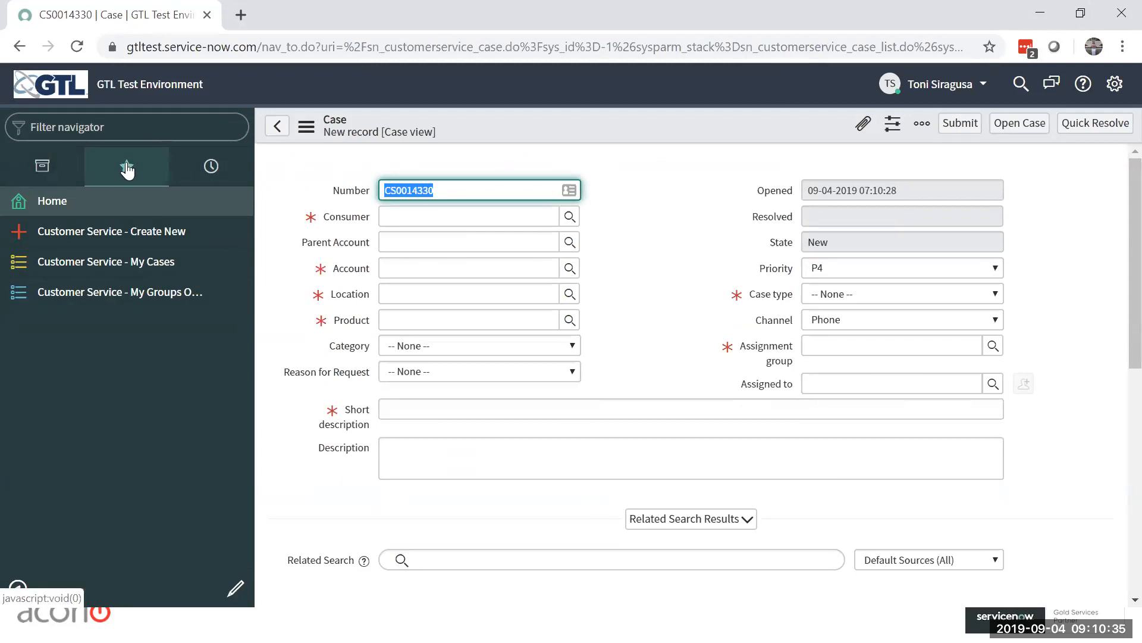
# Step: Edit the My Groups Open Cases favorite to use the group-of-people icon in brick red
pyautogui.click(233, 595)
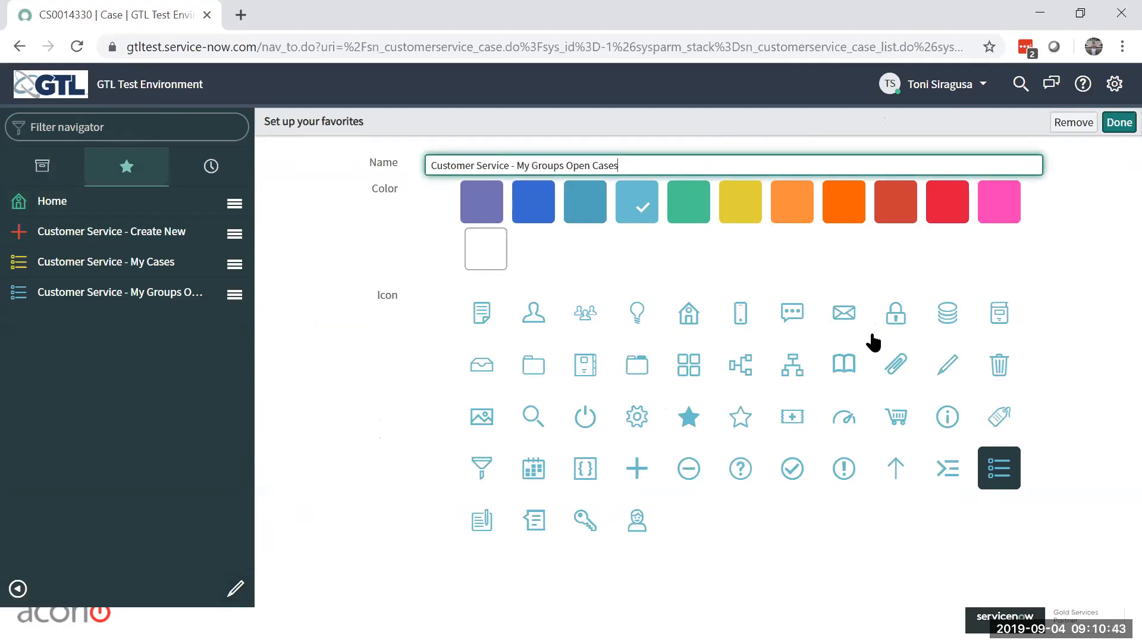
pyautogui.click(585, 313)
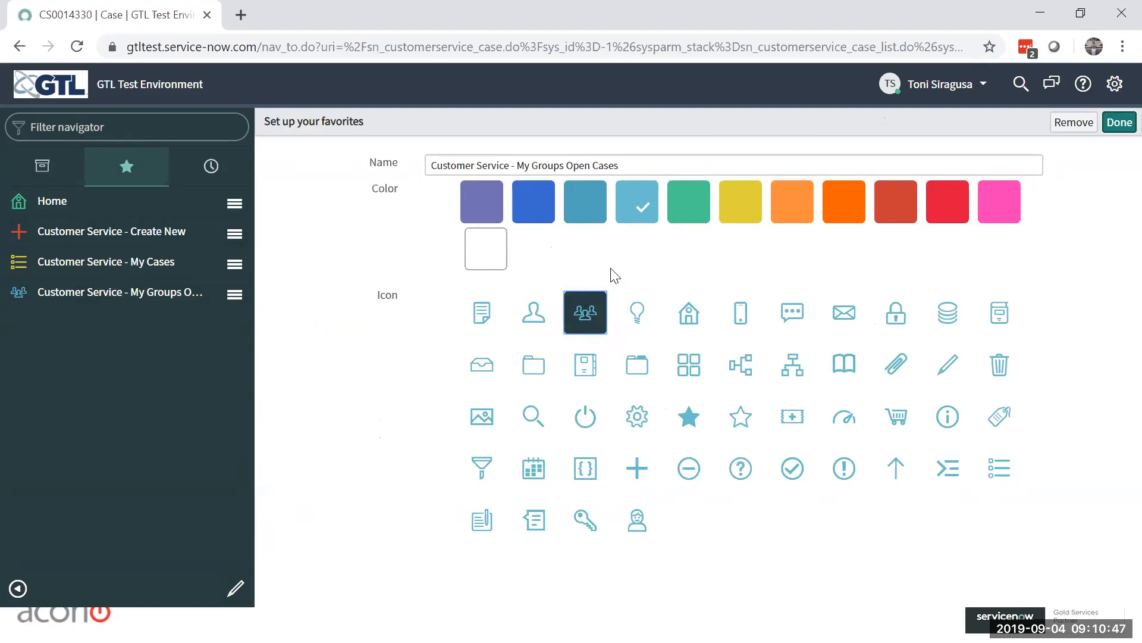
pyautogui.click(892, 197)
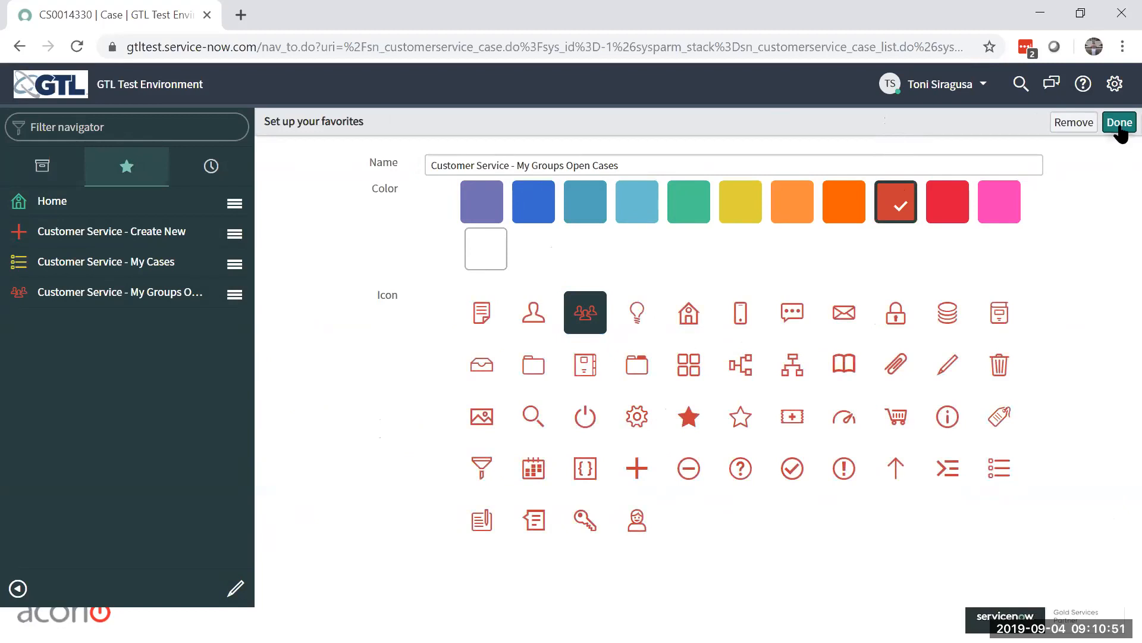
# Step: Rename the My Groups Open Cases favorite to "My Groups Cases" and finish editing the favorites
pyautogui.click(614, 166)
pyautogui.moveTo(622, 167); pyautogui.dragTo(368, 176)
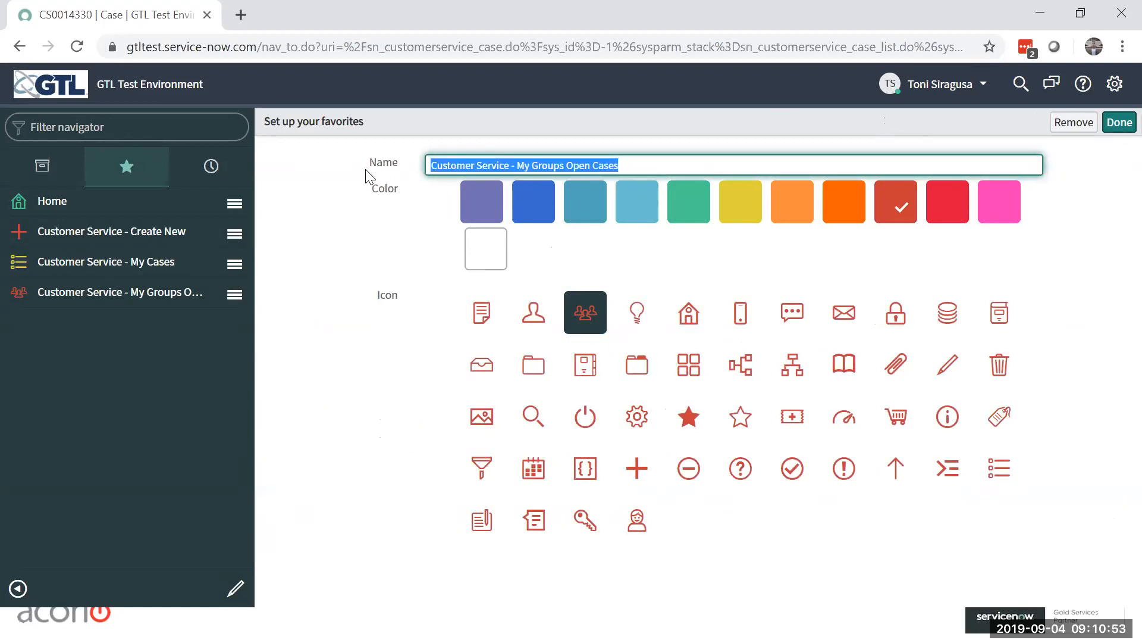
pyautogui.write('My')
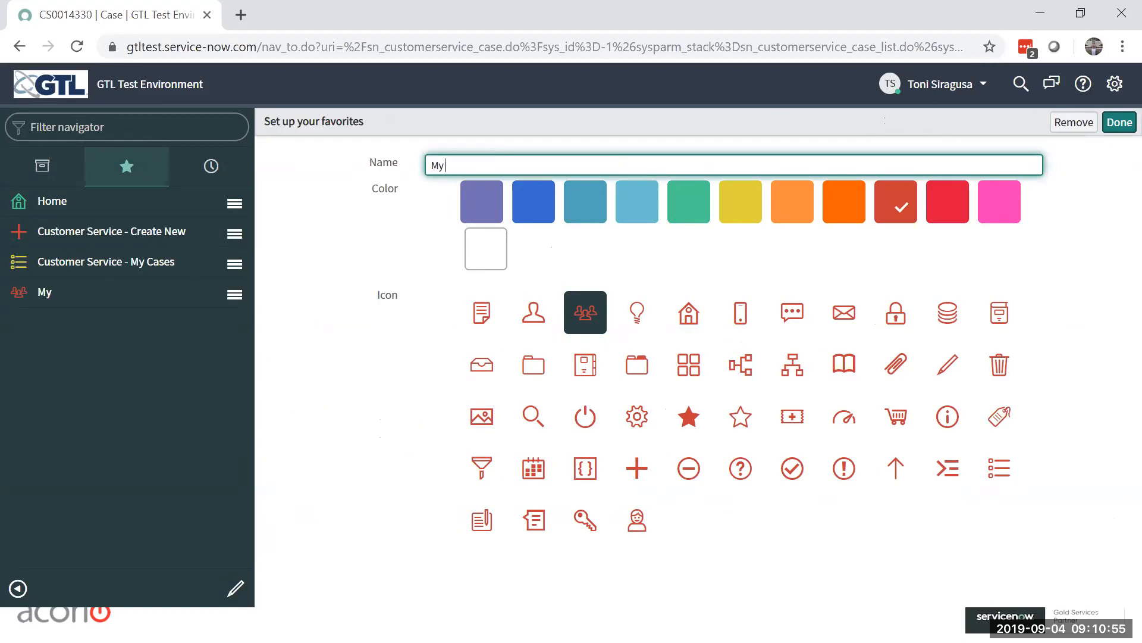
pyautogui.write(' Groups Cases')
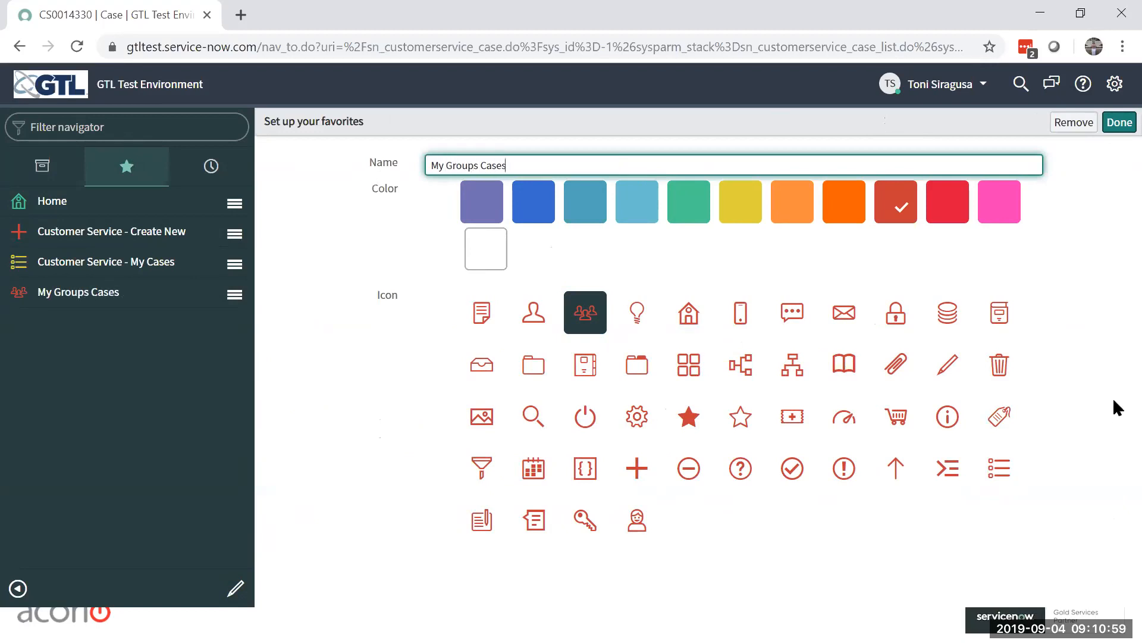
pyautogui.click(1120, 122)
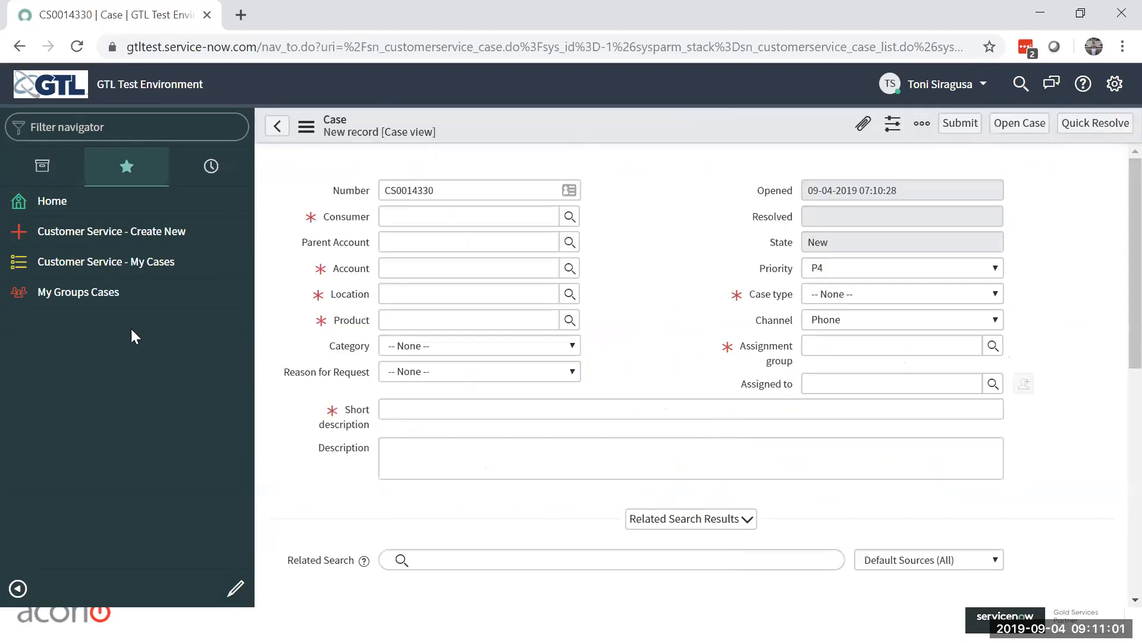
# Step: Collapse the navigator, open My Groups Cases and My Cases from the favorites, leaving the unsaved case, and expand it again
pyautogui.click(18, 588)
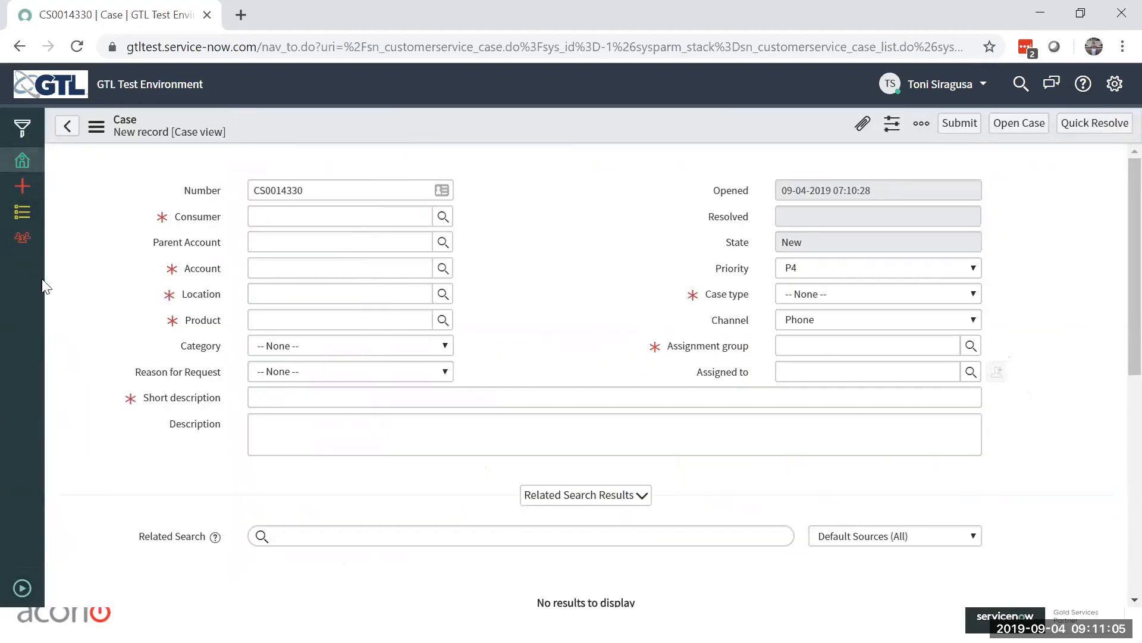
pyautogui.click(21, 240)
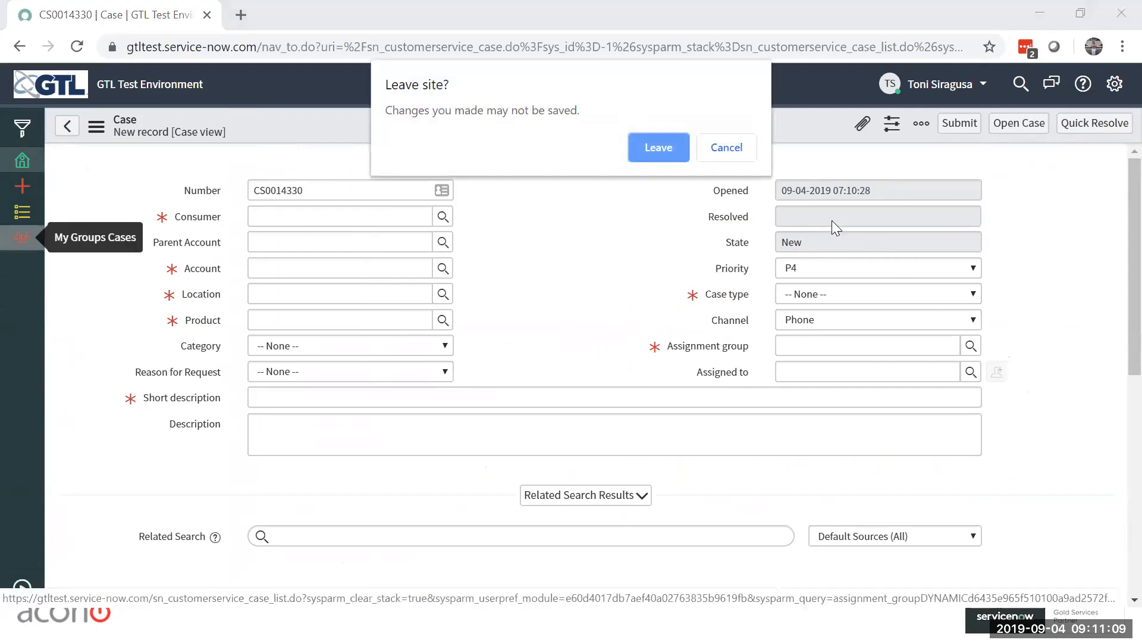
pyautogui.click(651, 147)
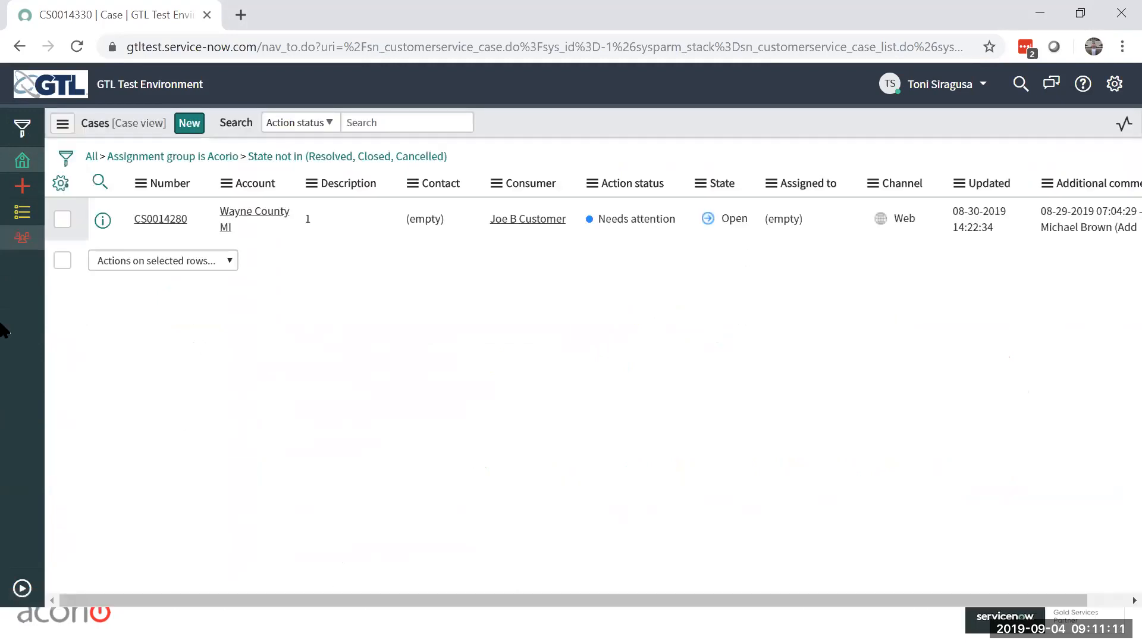
pyautogui.click(22, 212)
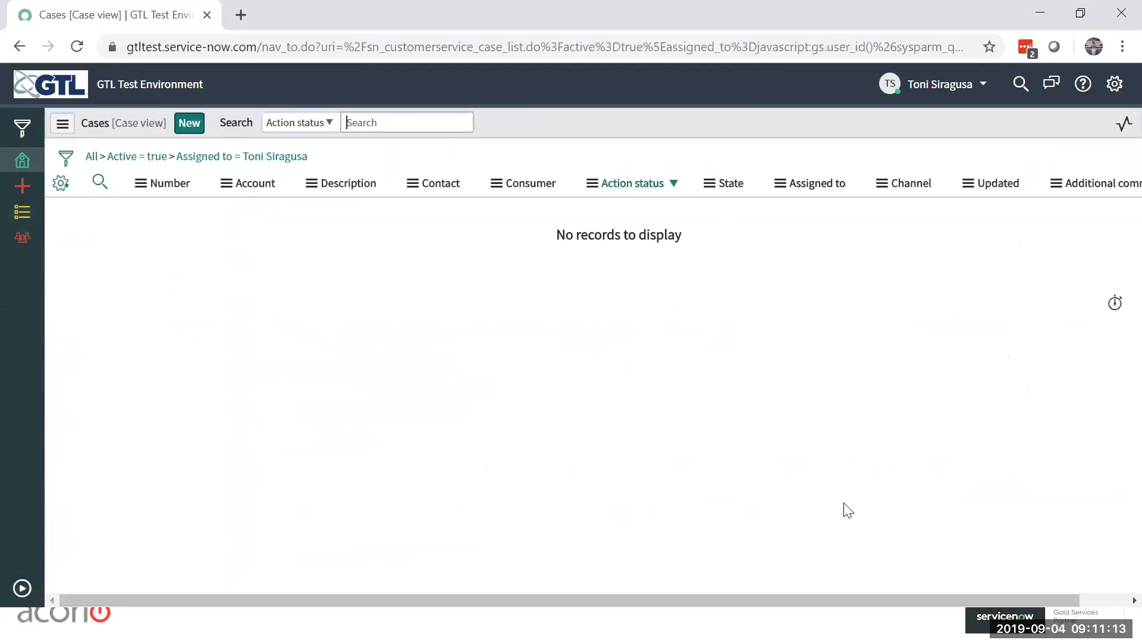
pyautogui.click(22, 588)
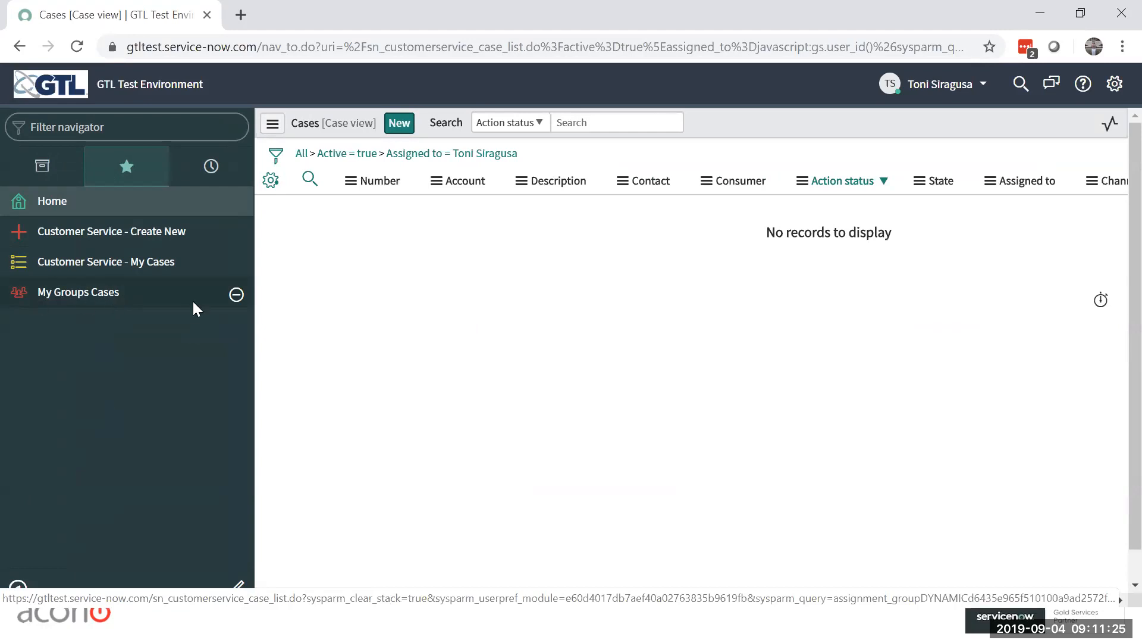
# Step: Show the navigation history, reopen the New, Open, Awaiting Info cases and own work orders from it, and look through its older entries
pyautogui.click(208, 170)
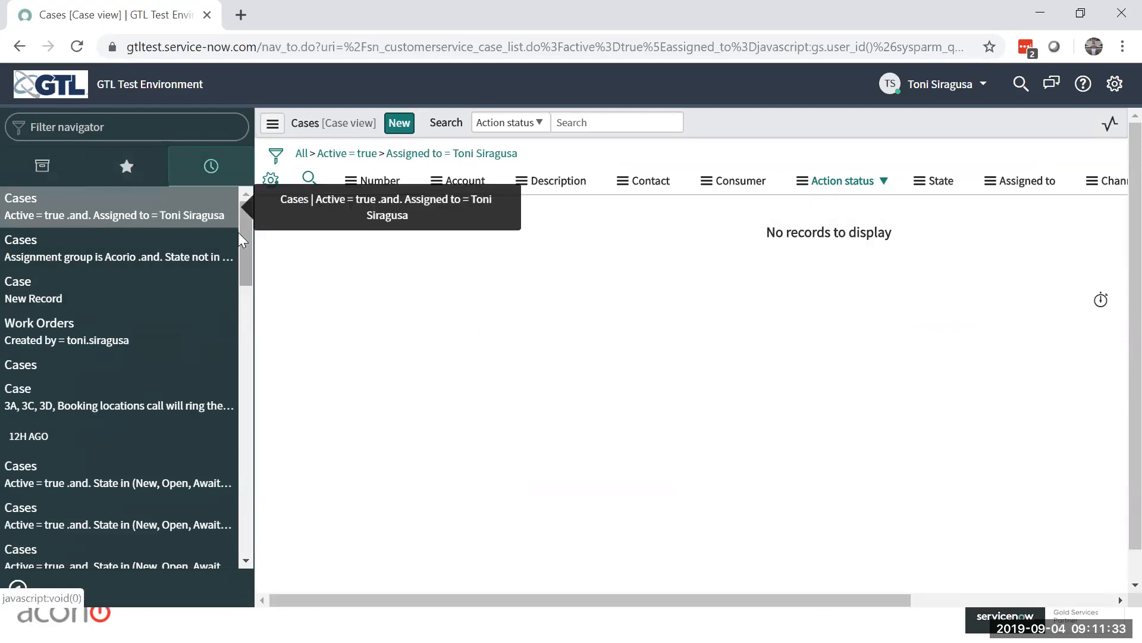
pyautogui.moveTo(244, 236)
pyautogui.mouseDown()
pyautogui.moveTo(246, 310)
pyautogui.moveTo(250, 220)
pyautogui.mouseUp()
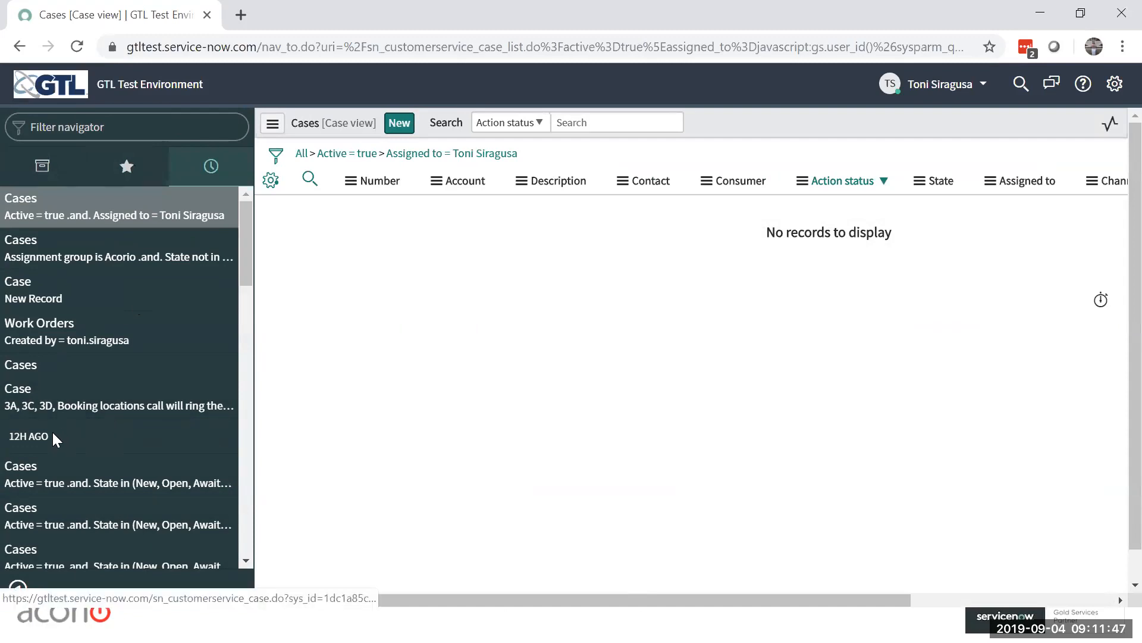
pyautogui.click(41, 489)
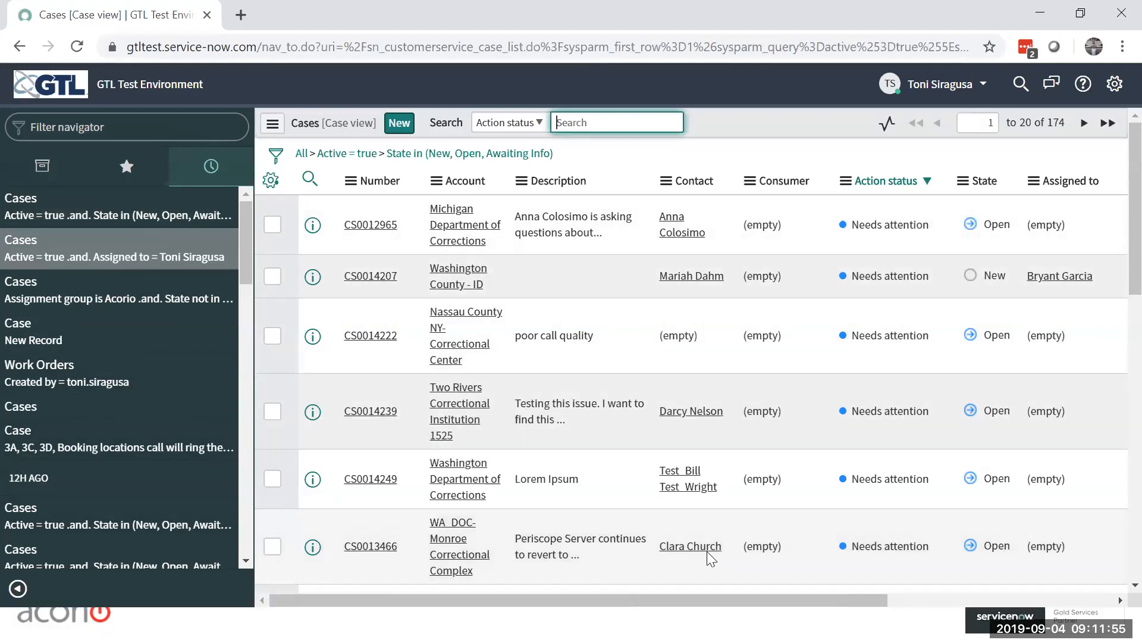
pyautogui.click(108, 382)
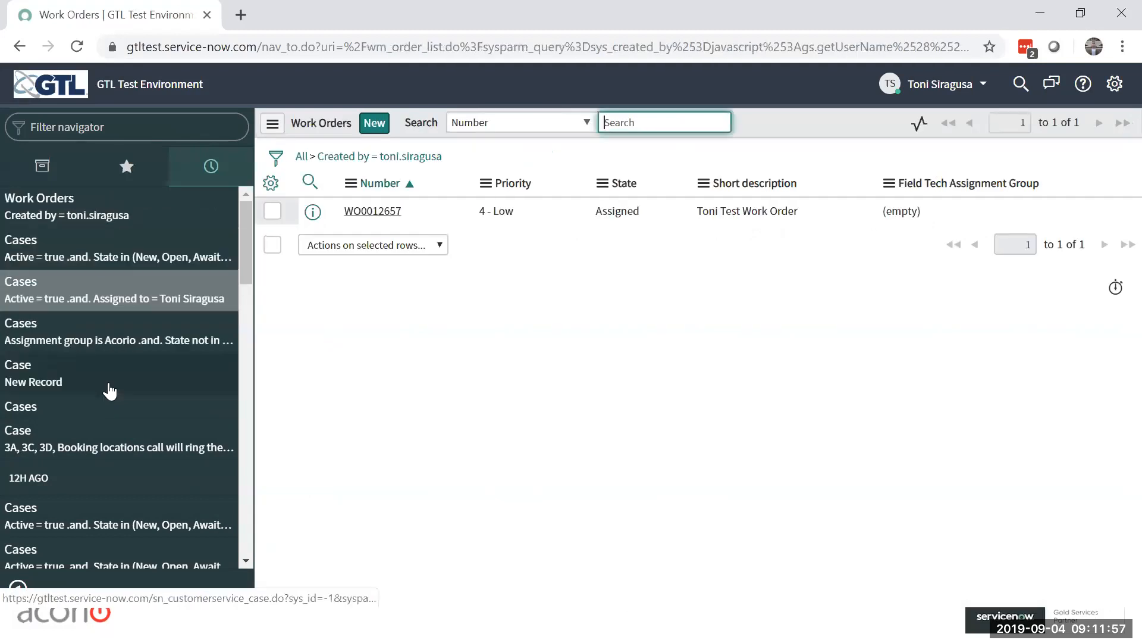
pyautogui.click(249, 231)
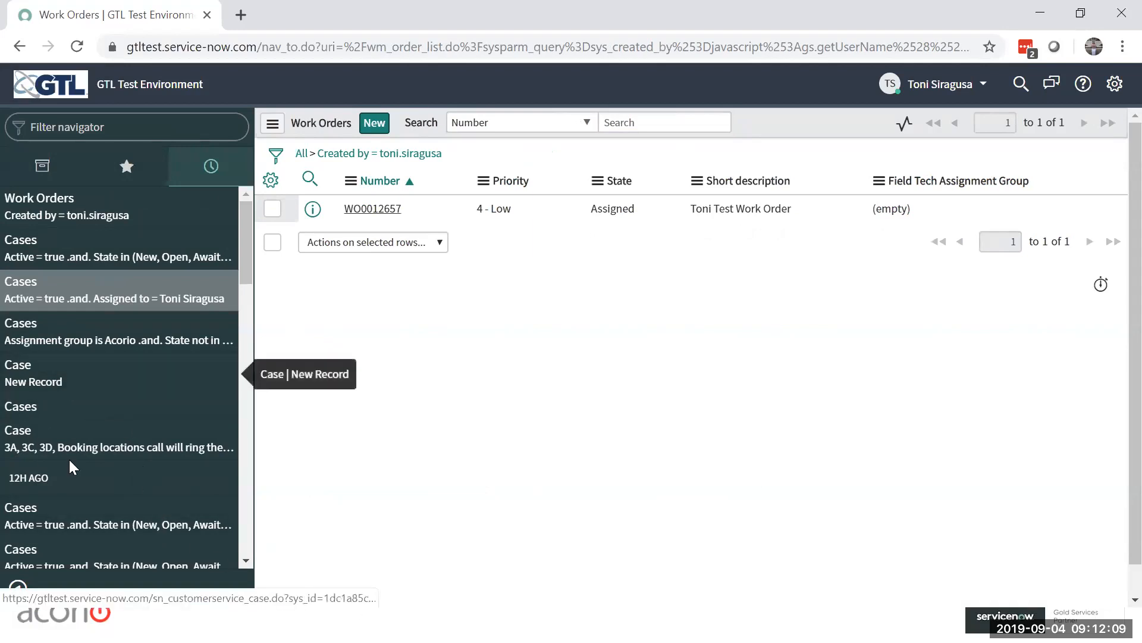
pyautogui.scroll(-1, 134, 364)
pyautogui.scroll(-5, 133, 369)
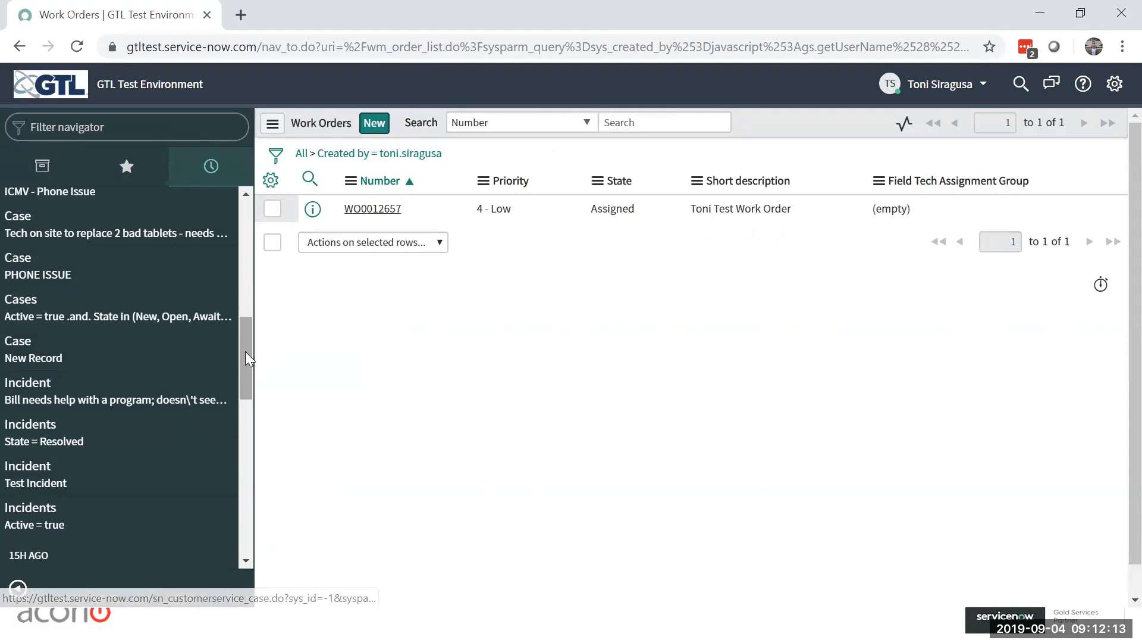
pyautogui.moveTo(245, 354); pyautogui.dragTo(262, 229)
# Step: Filter the full application navigator by "case", open All Cases under Facilities Cases, and collapse the navigator
pyautogui.click(23, 168)
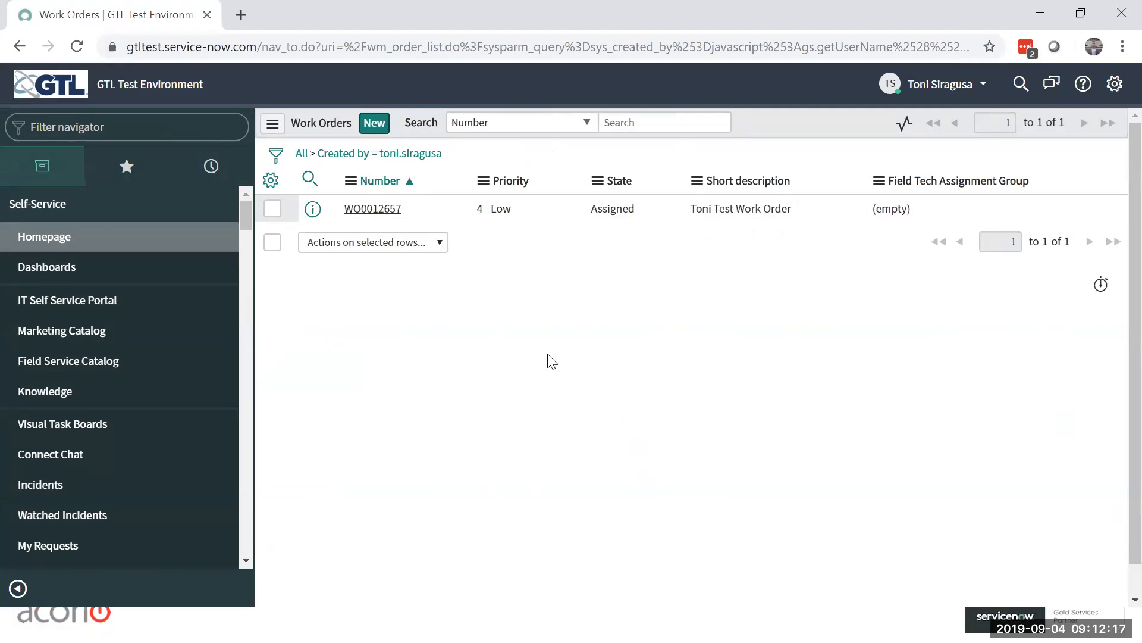
pyautogui.click(141, 126)
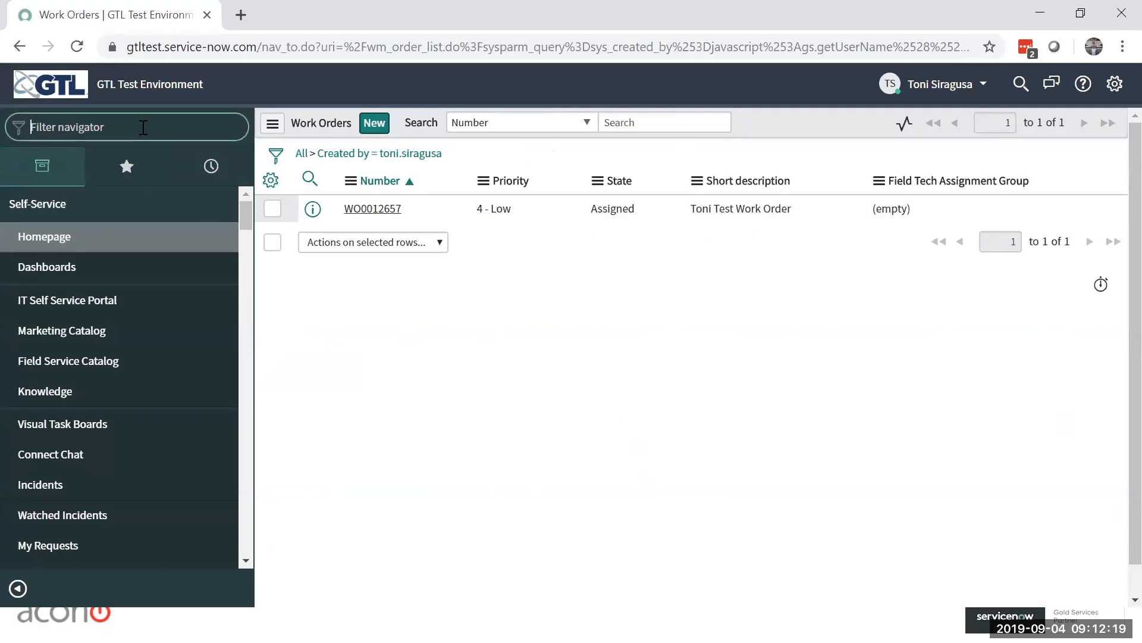
pyautogui.write('v')
pyautogui.press('BackSpace')
pyautogui.write('case')
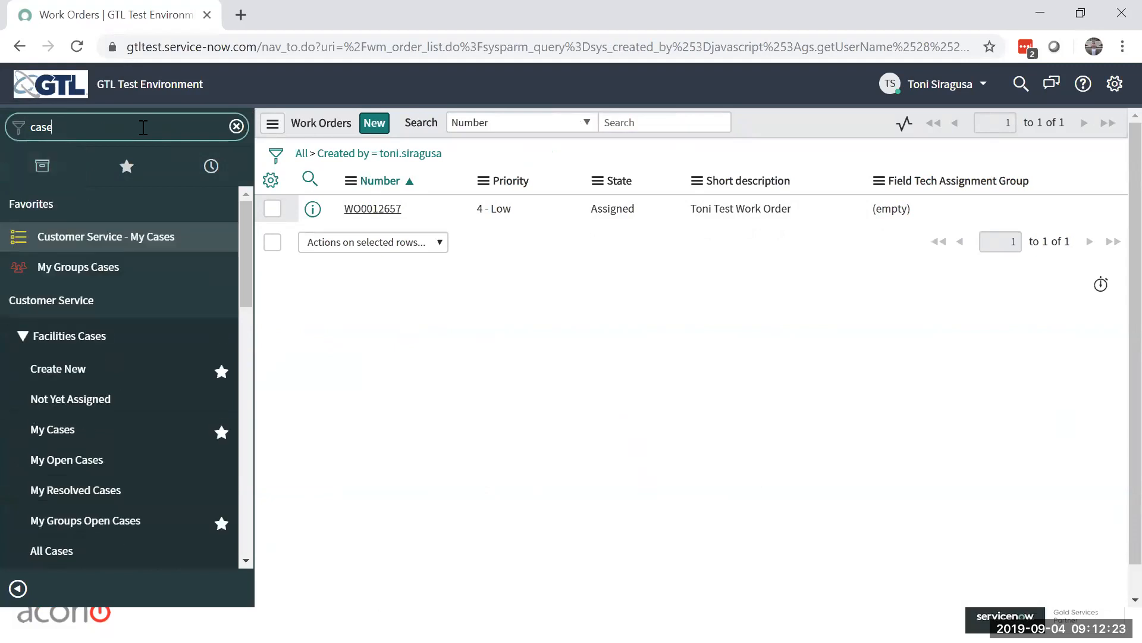
pyautogui.click(48, 549)
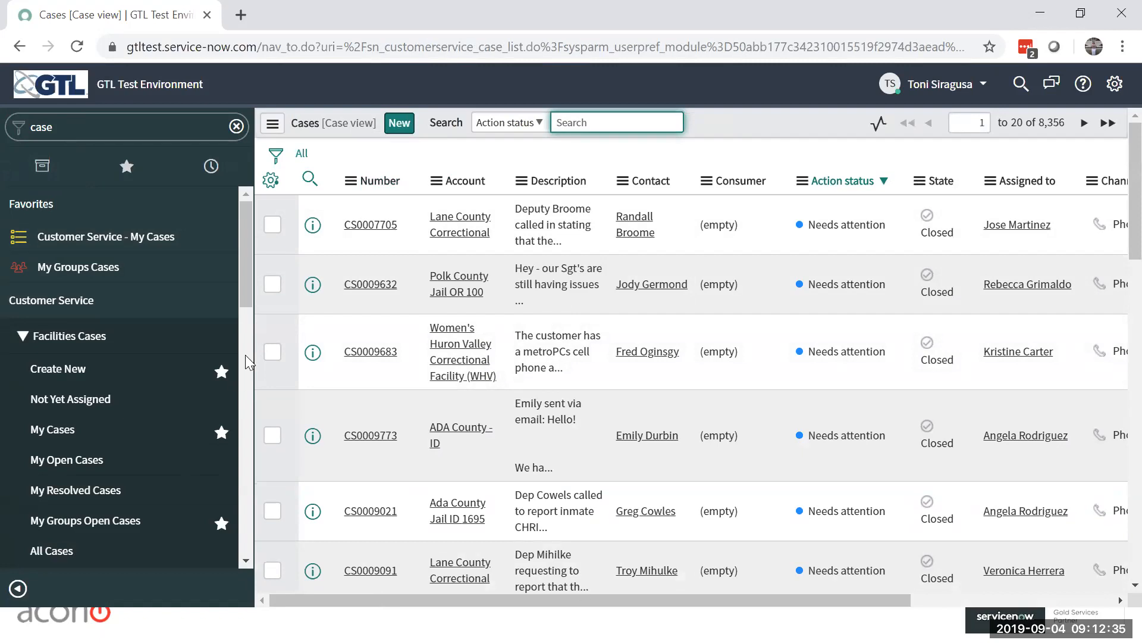
pyautogui.click(18, 588)
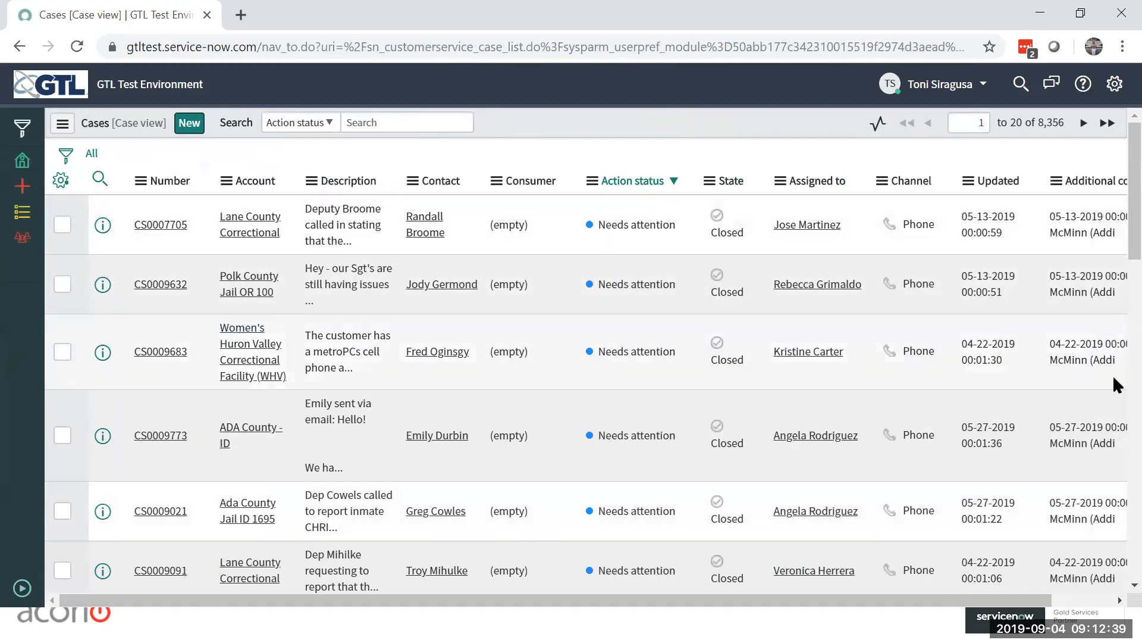
# Step: Sort the cases list by Number, by Contact, and finally by Action status in descending order
pyautogui.click(158, 183)
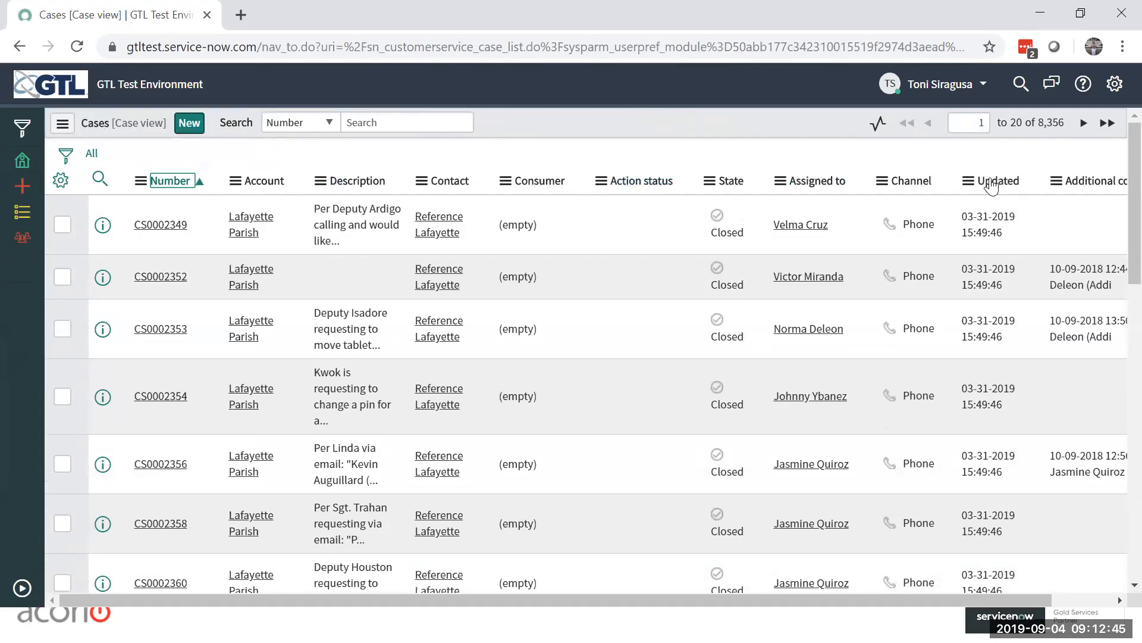
pyautogui.click(174, 181)
pyautogui.click(161, 183)
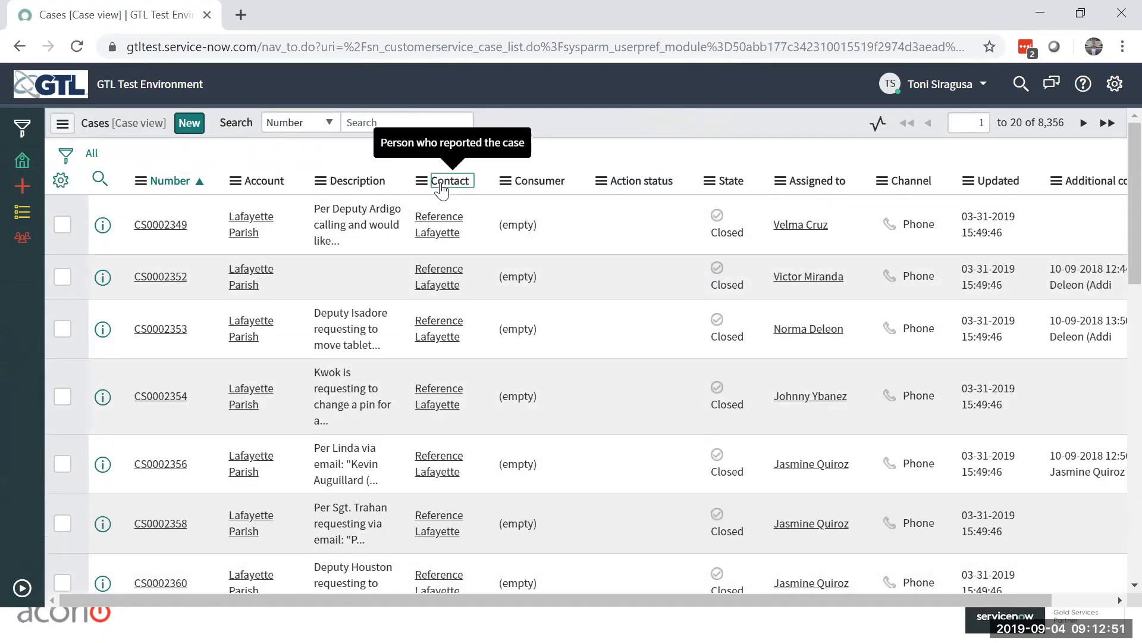
pyautogui.click(441, 181)
pyautogui.click(440, 182)
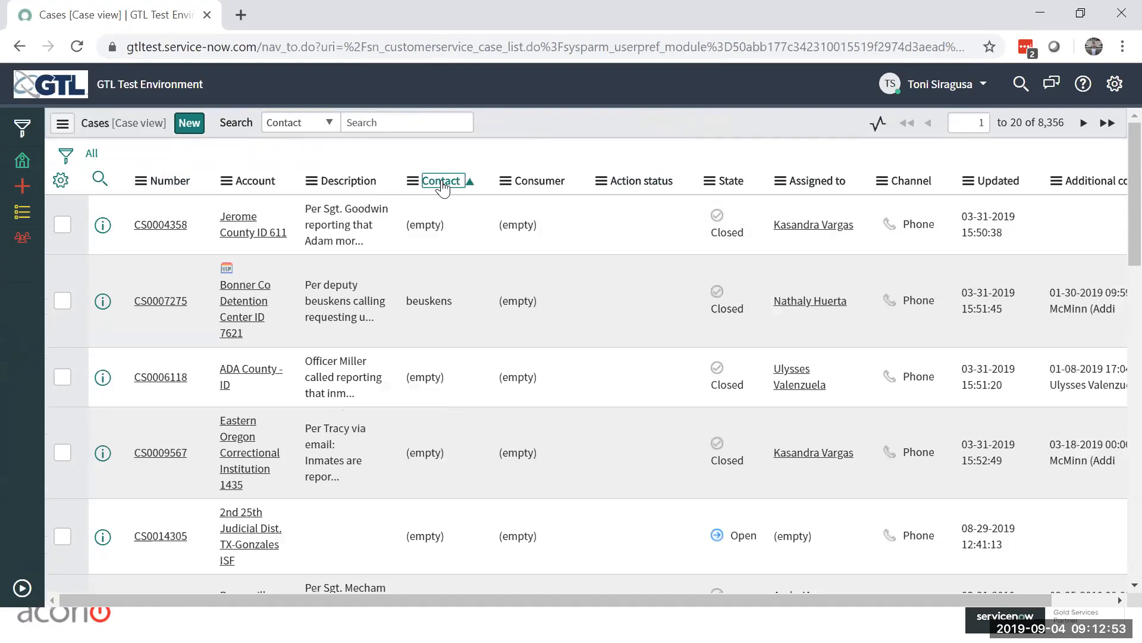
pyautogui.click(651, 185)
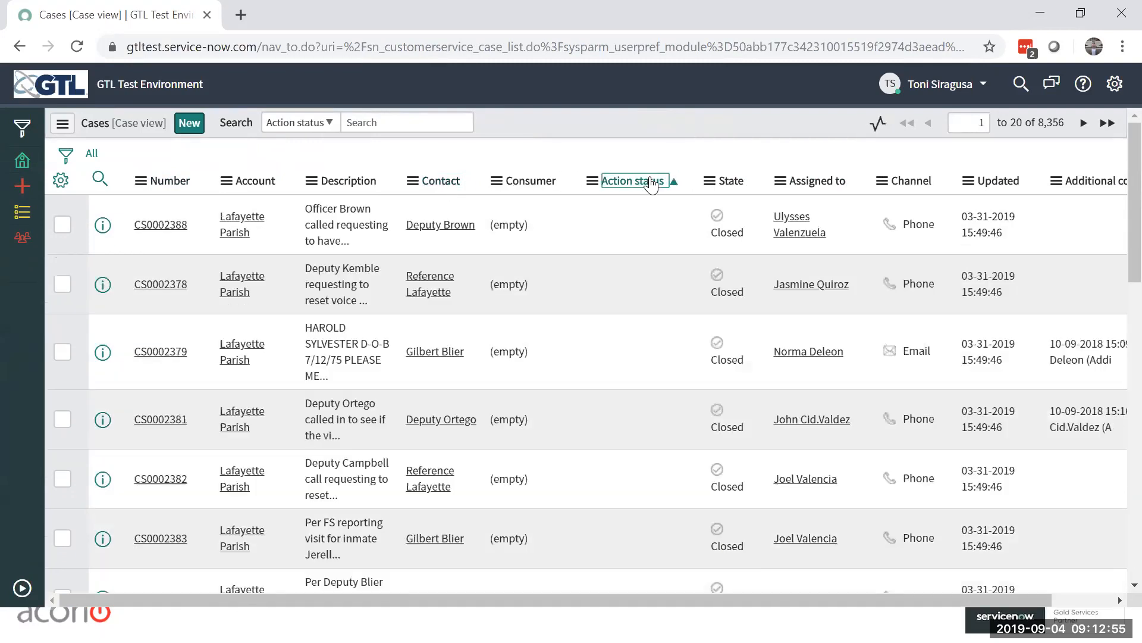
pyautogui.click(654, 183)
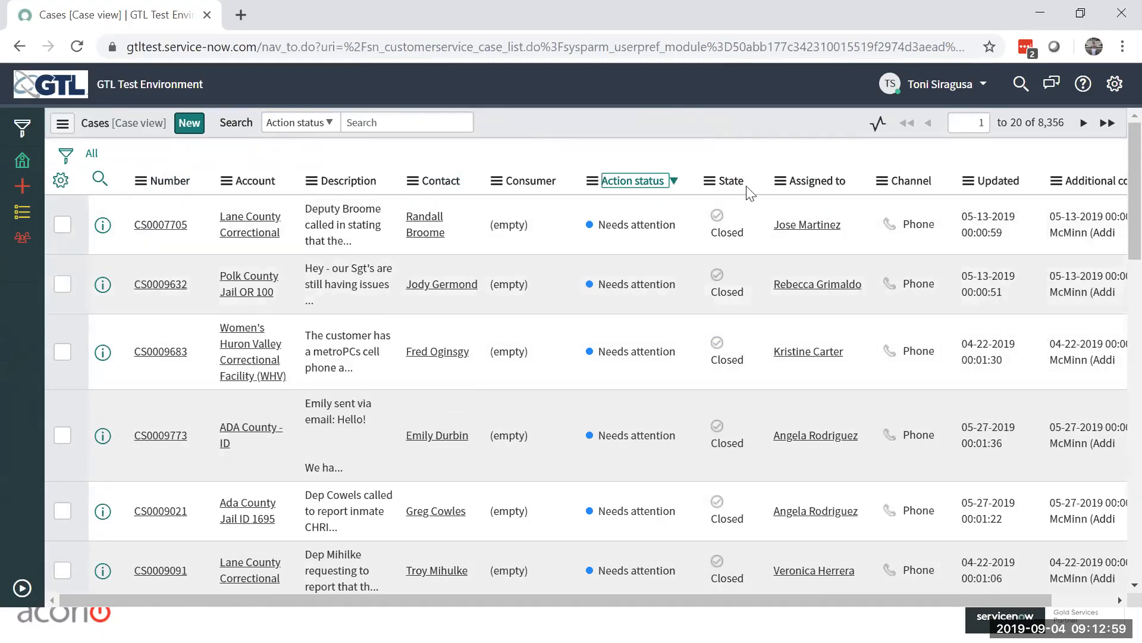
# Step: Open the column personalization for the cases list and remove Additional comments from the selected columns
pyautogui.click(61, 188)
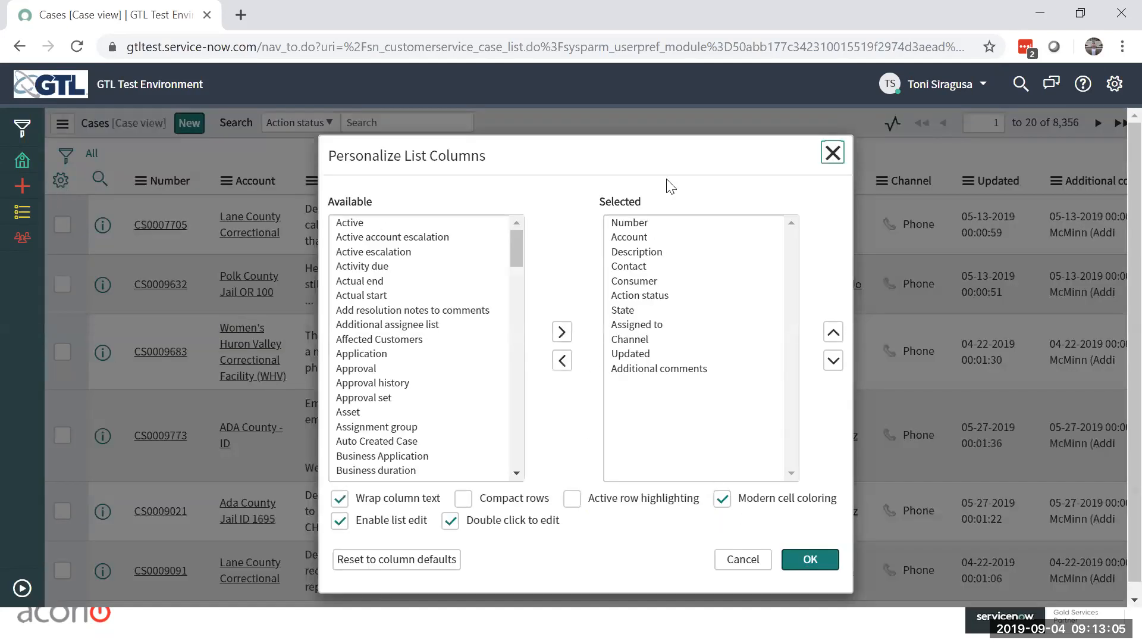
pyautogui.click(688, 370)
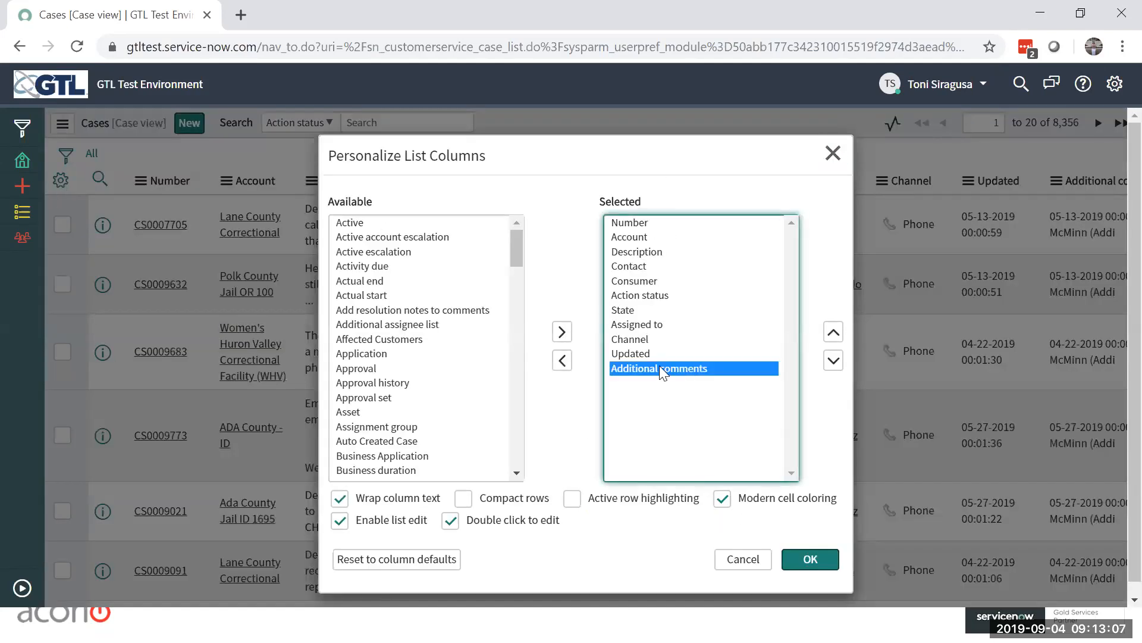
pyautogui.click(559, 359)
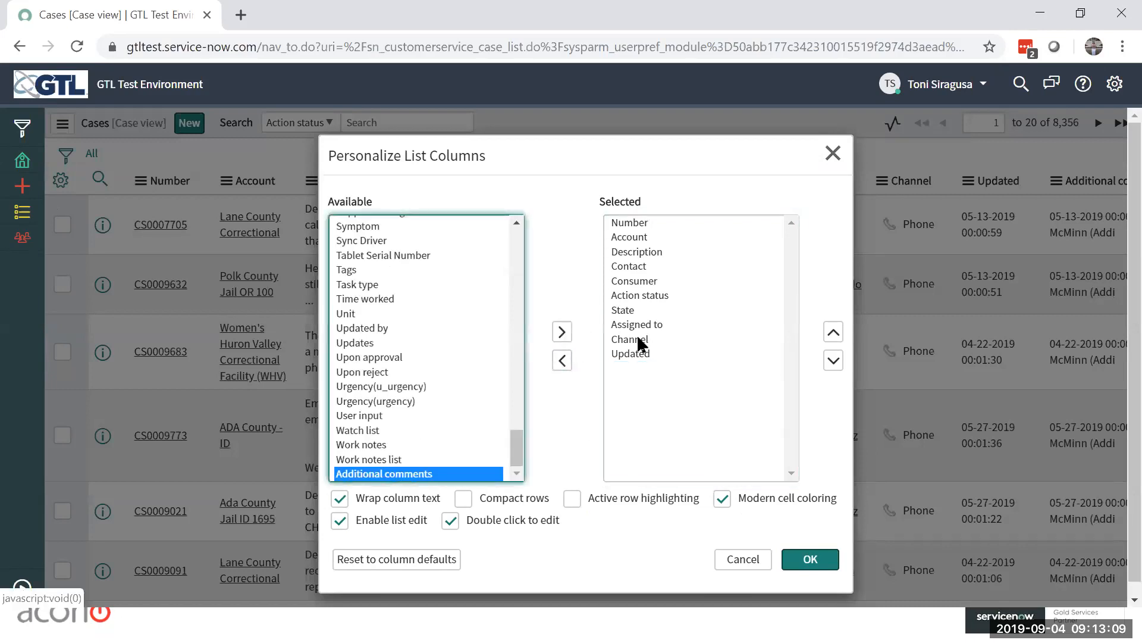
# Step: Move the Consumer column down one place in the selected columns, directly after Action status
pyautogui.click(636, 295)
pyautogui.click(635, 282)
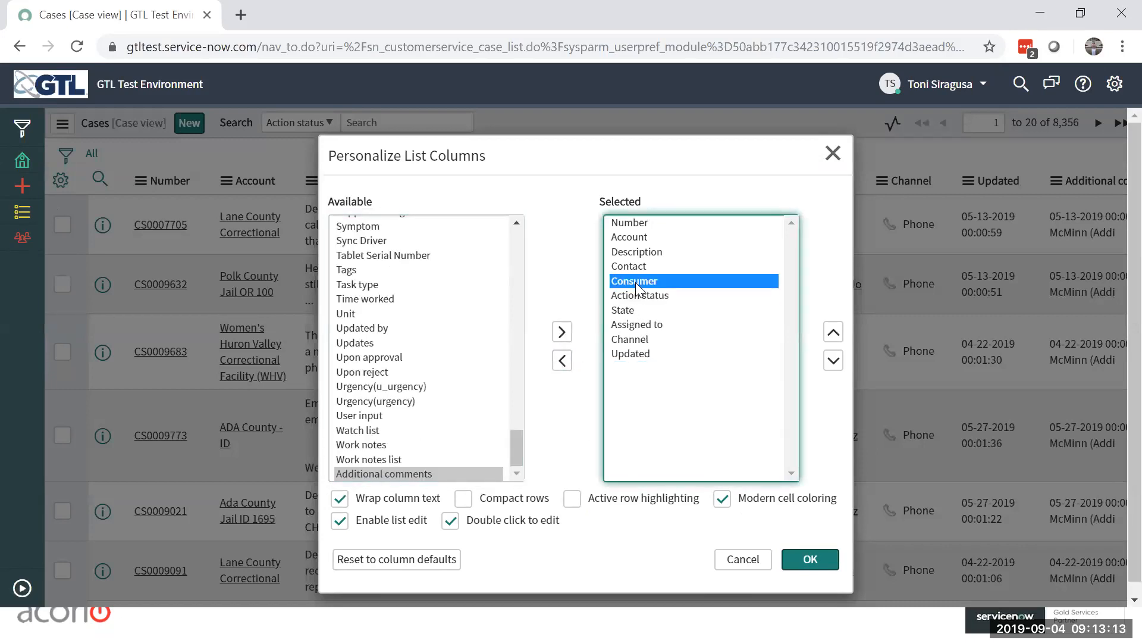
pyautogui.click(644, 252)
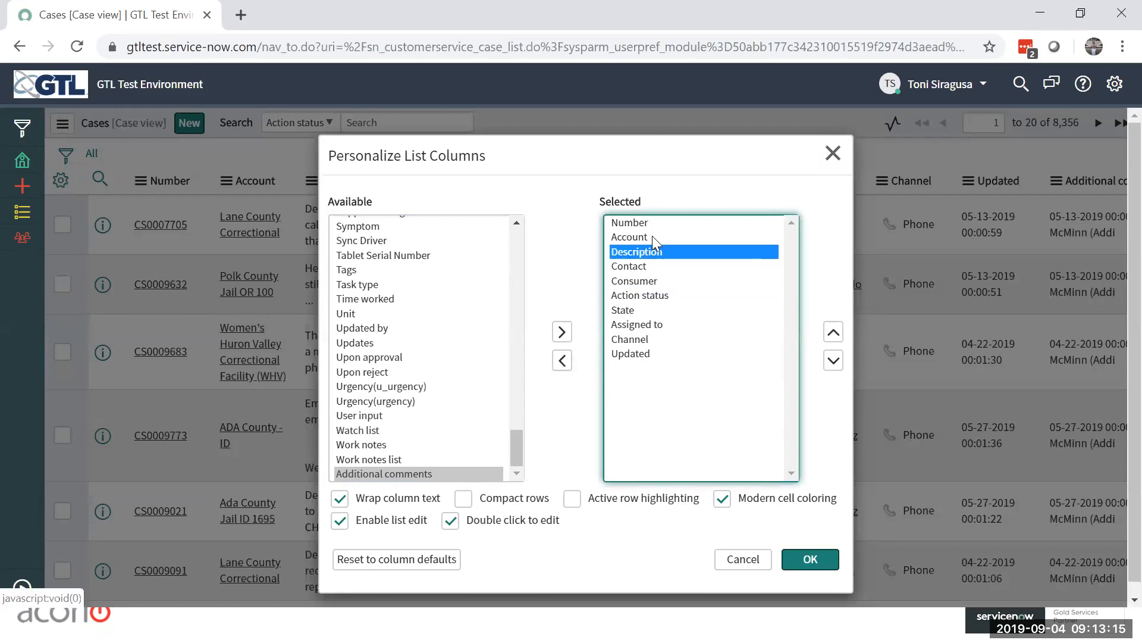
pyautogui.click(833, 332)
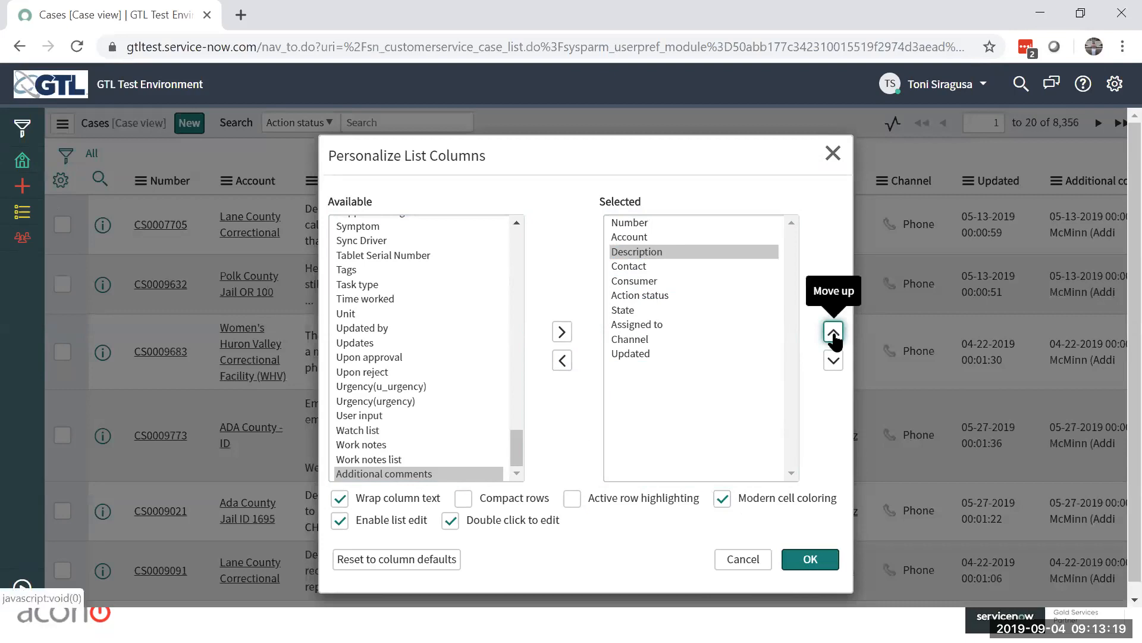
pyautogui.keyDown('shift'); pyautogui.click(625, 238); pyautogui.keyUp('shift')
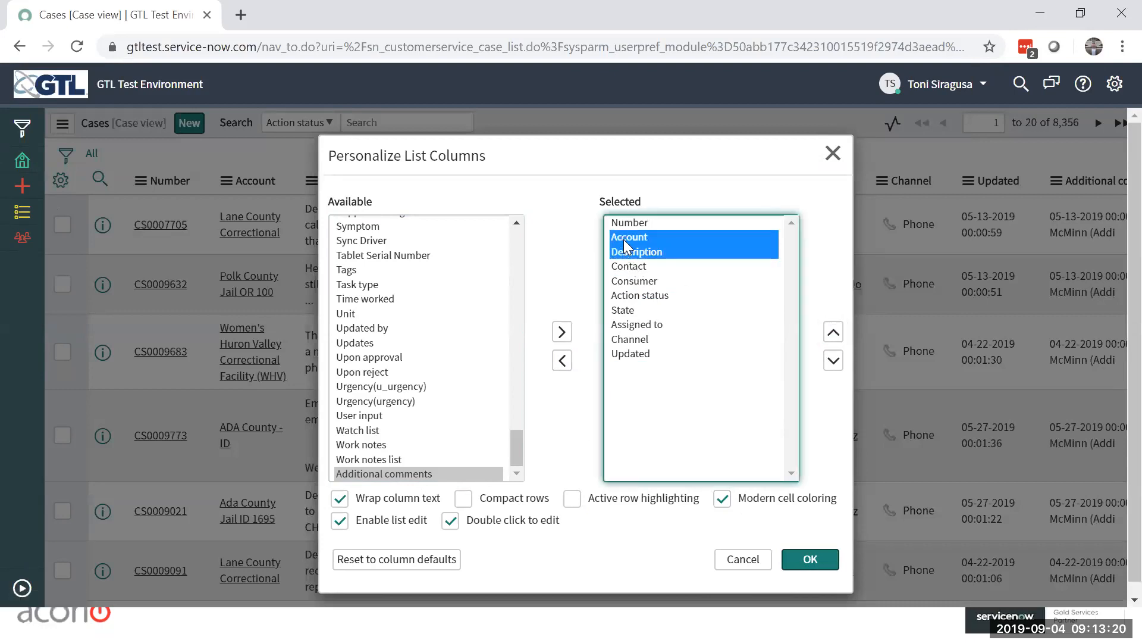
pyautogui.click(833, 333)
pyautogui.click(697, 282)
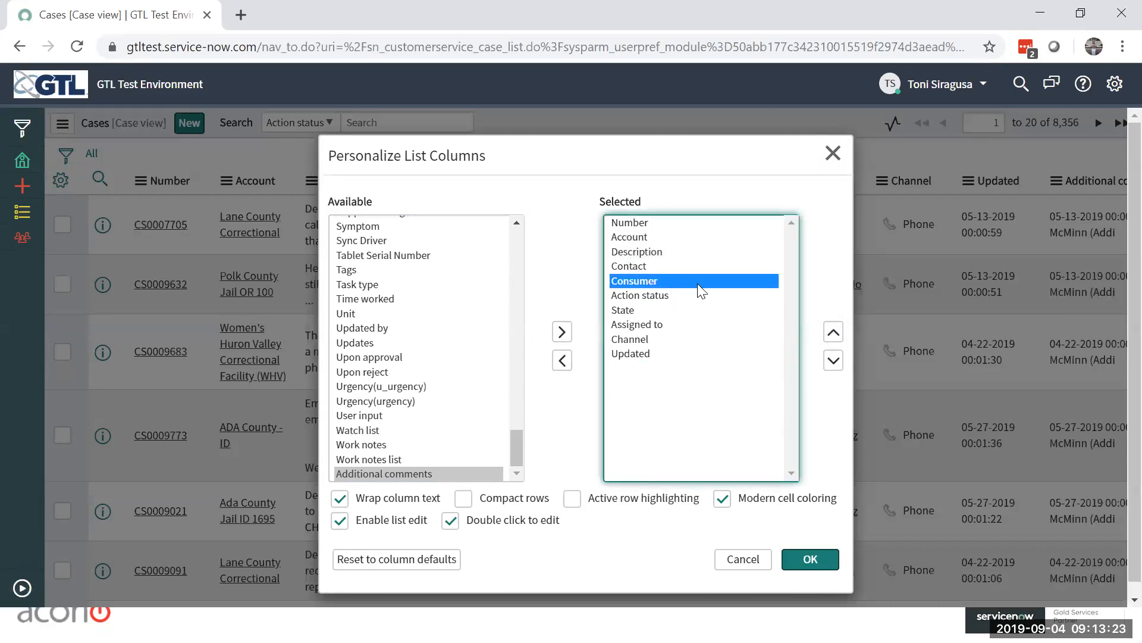
pyautogui.click(838, 363)
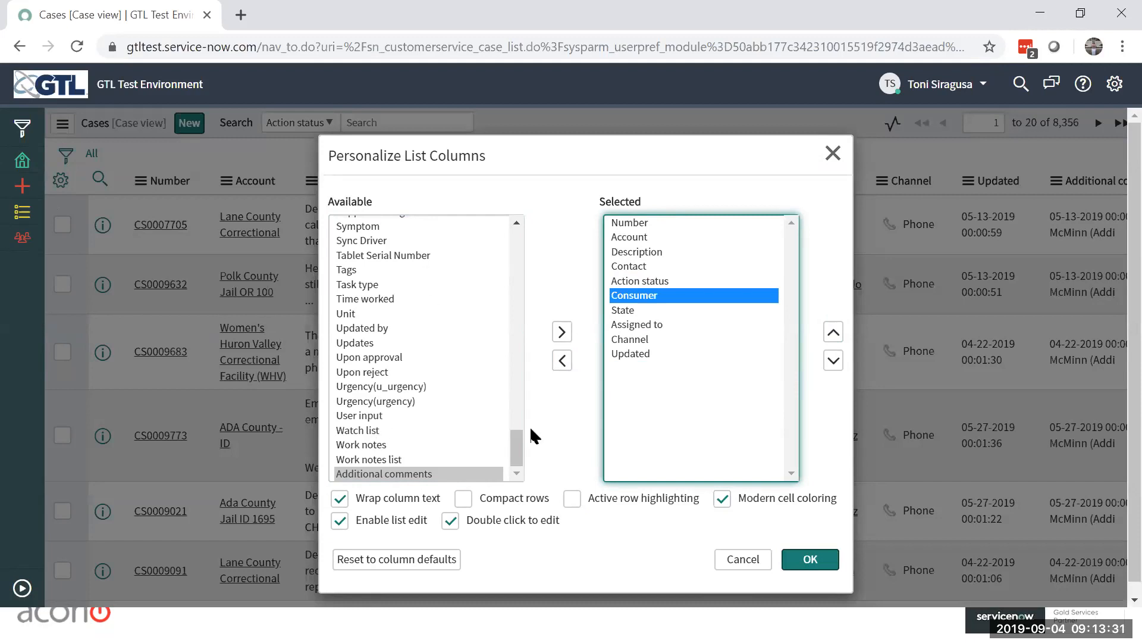
# Step: Add the Active column to the selected columns and move it up to directly below Number
pyautogui.moveTo(519, 440); pyautogui.dragTo(513, 234)
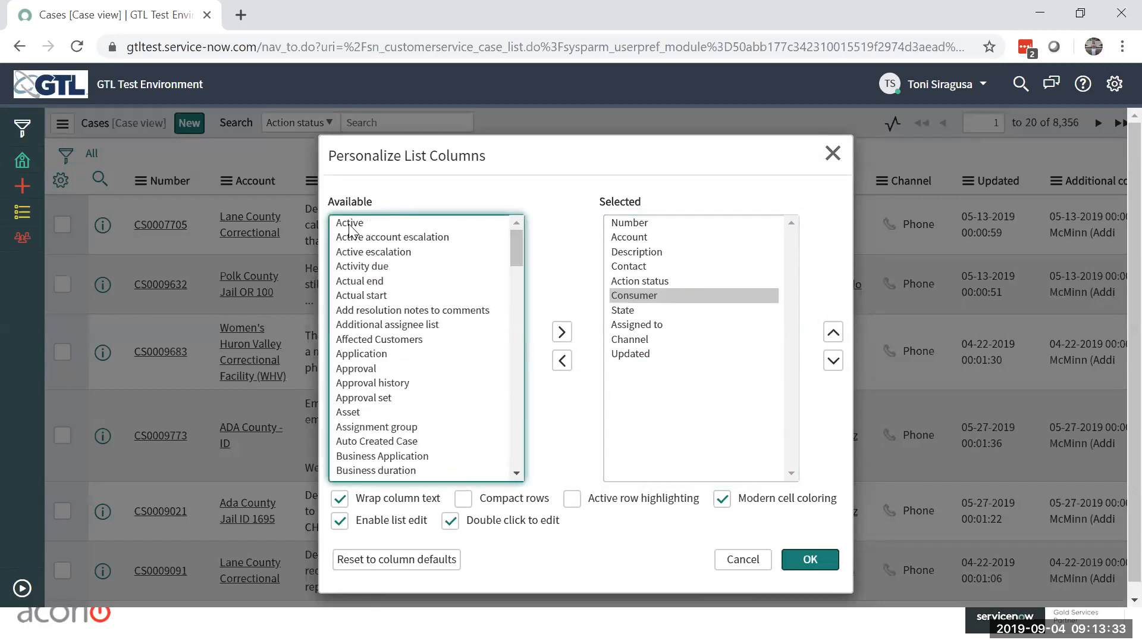
pyautogui.click(346, 227)
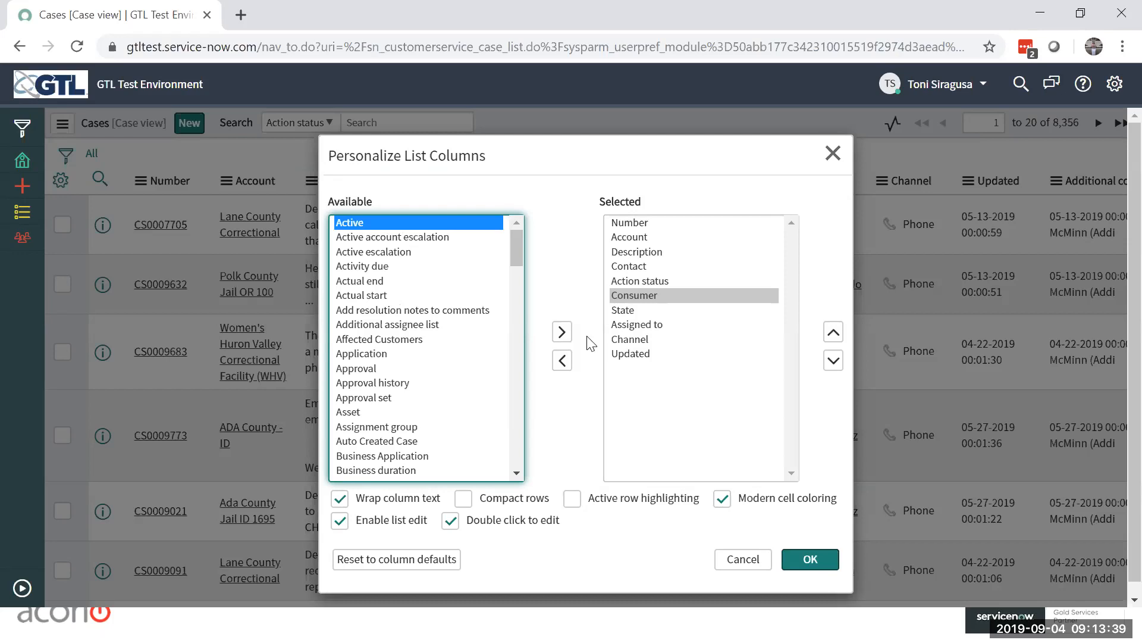
pyautogui.click(561, 332)
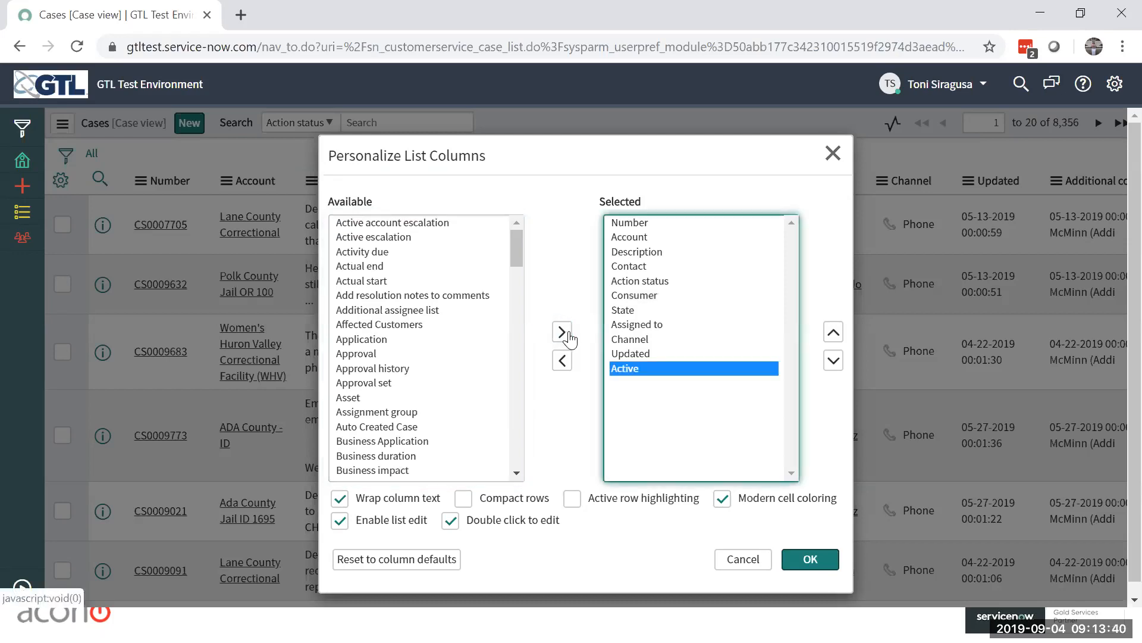
pyautogui.click(833, 333)
pyautogui.click(833, 333)
pyautogui.click(833, 333)
pyautogui.click(833, 333)
pyautogui.click(833, 334)
pyautogui.click(833, 334)
pyautogui.click(833, 333)
pyautogui.click(833, 333)
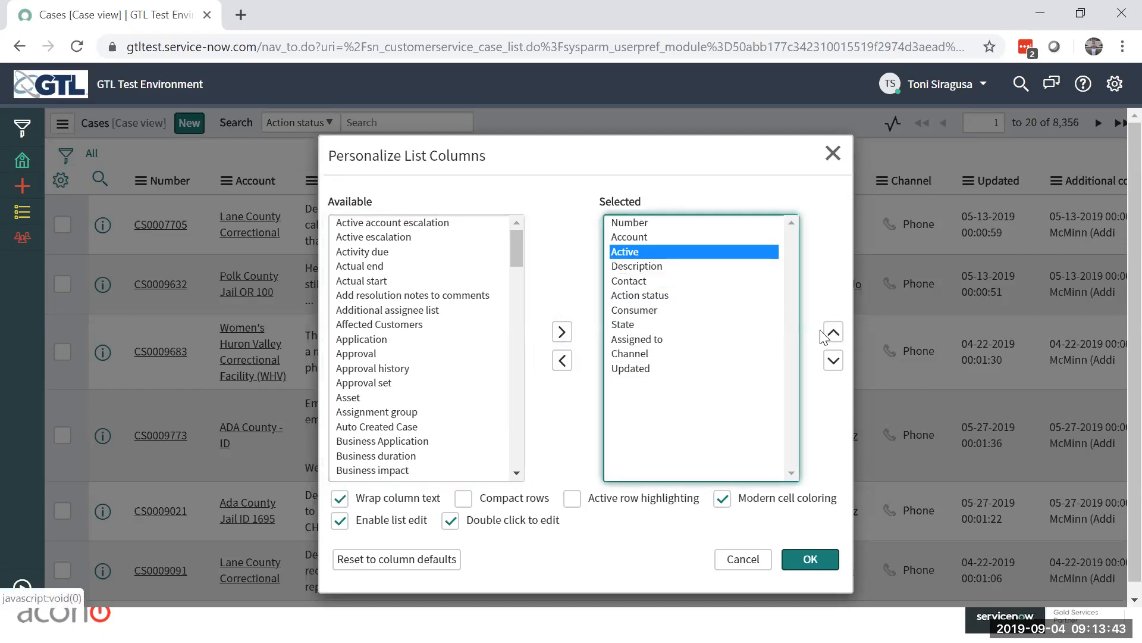
pyautogui.click(833, 333)
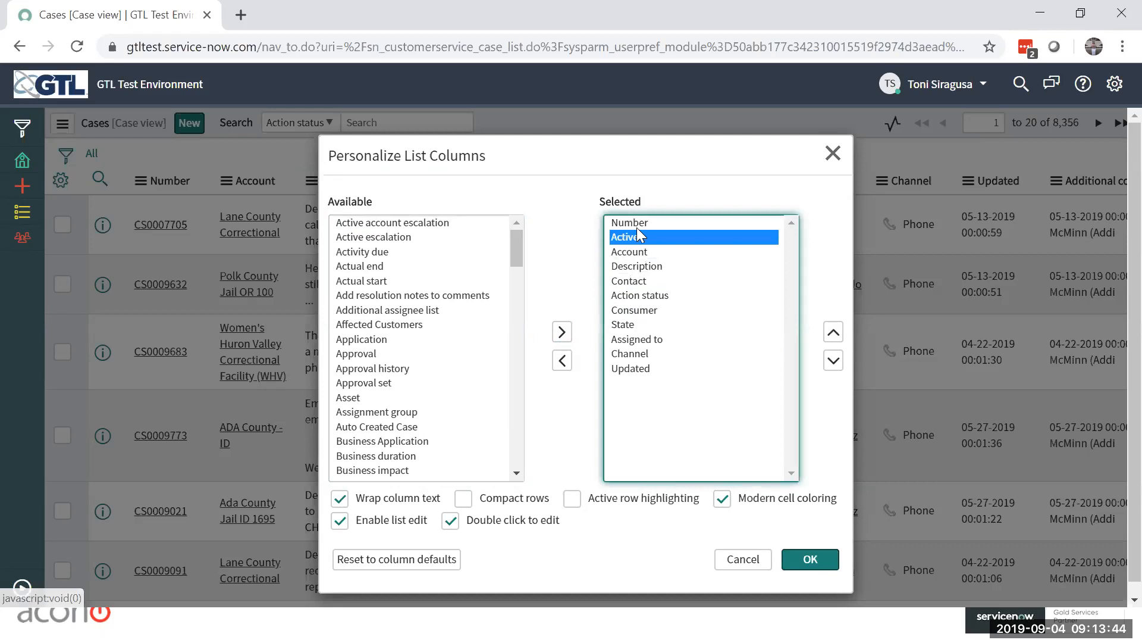
# Step: Apply the column changes to the cases list, reopen the column personalization and remove the Active column
pyautogui.click(828, 558)
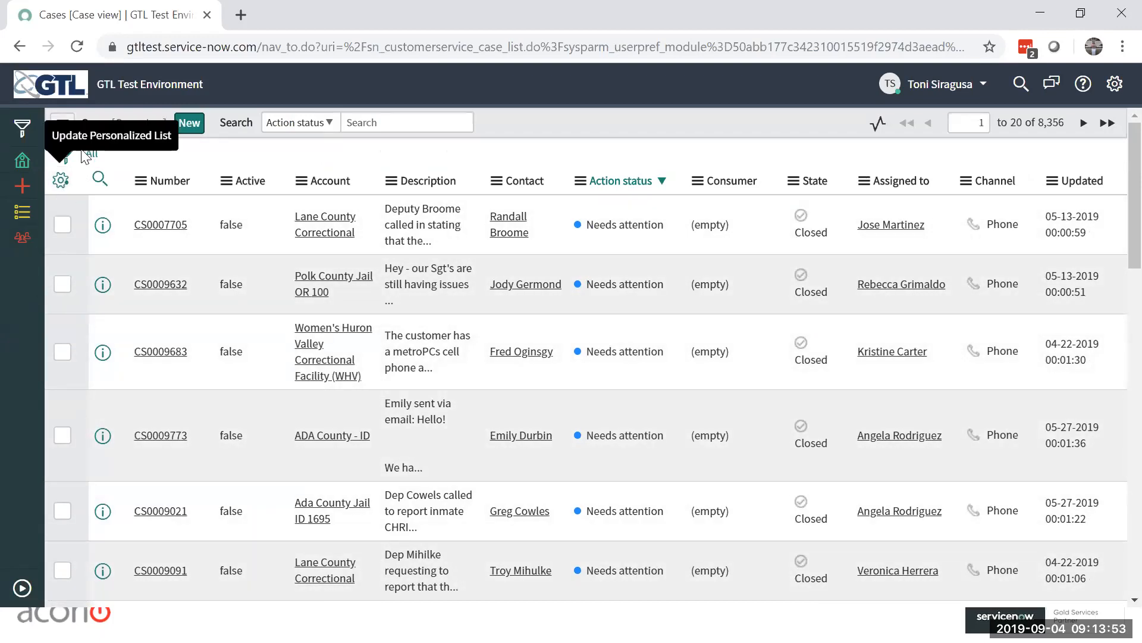
pyautogui.click(60, 182)
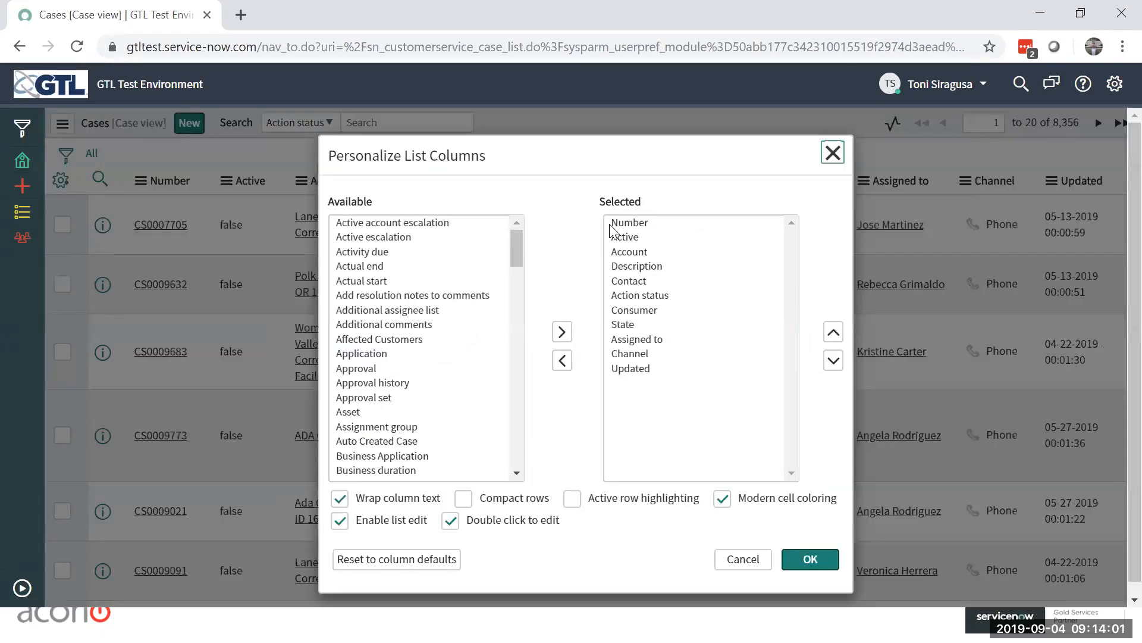
pyautogui.click(624, 238)
pyautogui.click(562, 360)
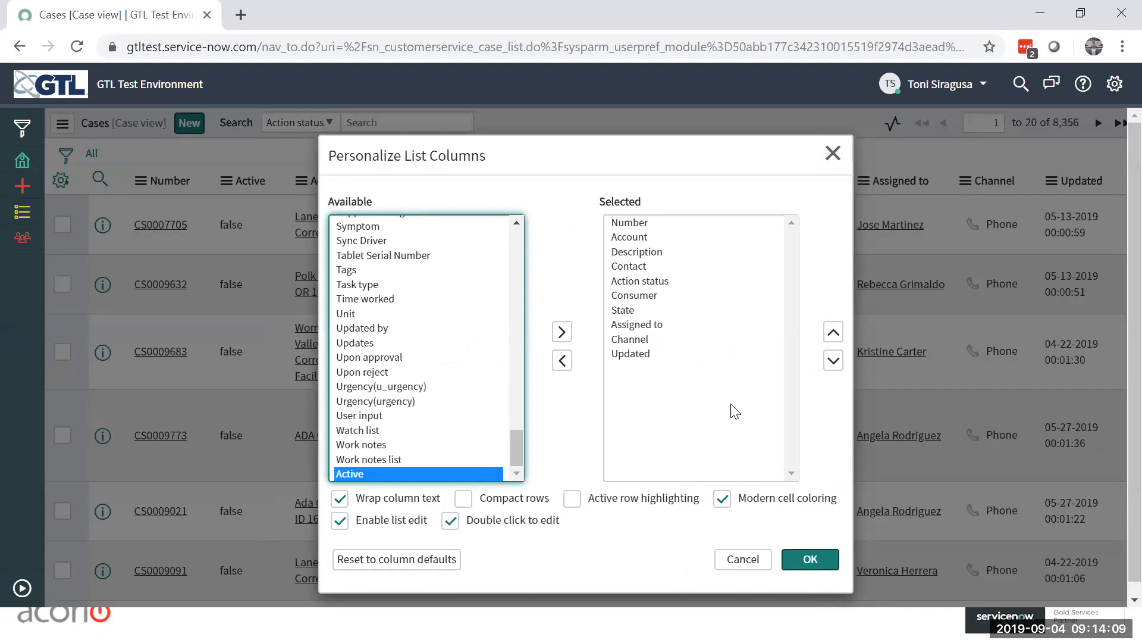
pyautogui.click(808, 567)
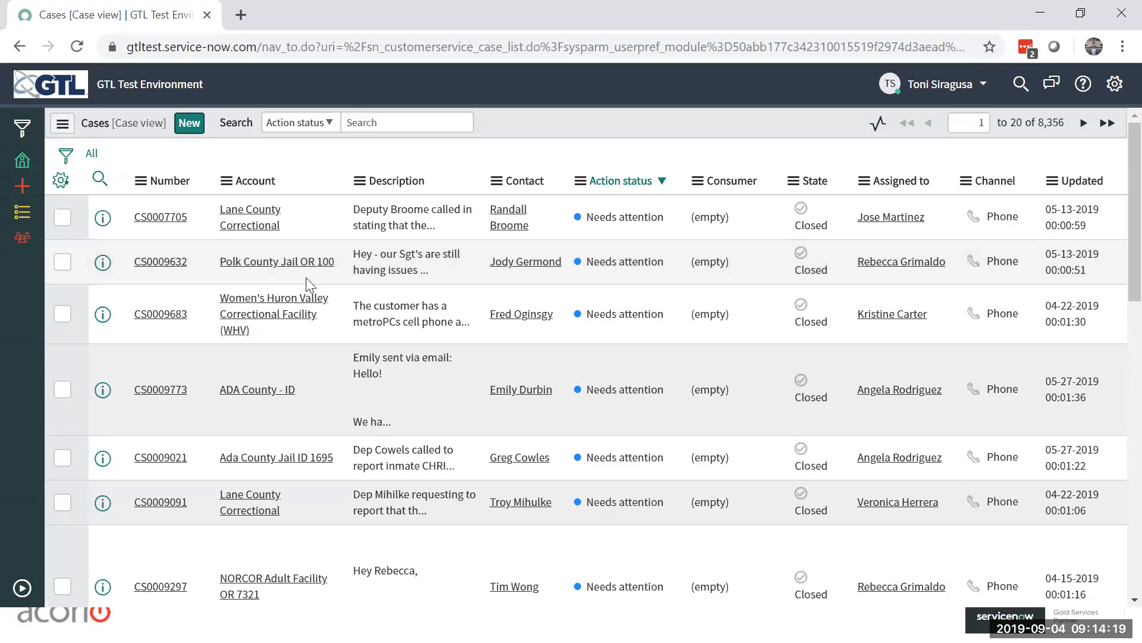
pyautogui.rightClick(163, 184)
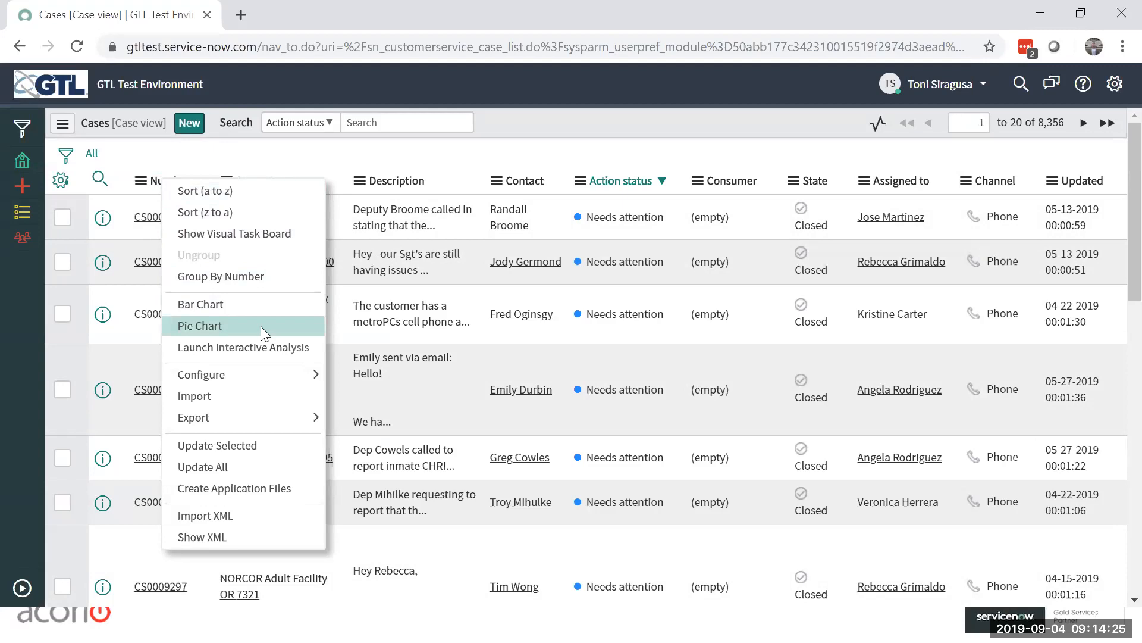
pyautogui.moveTo(279, 423)
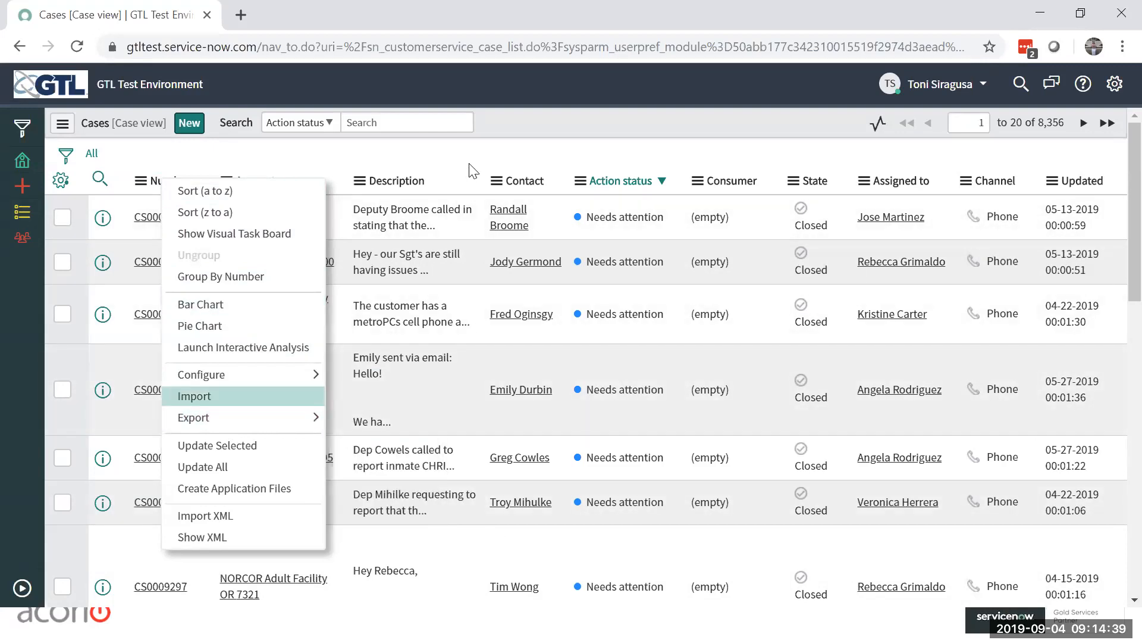
pyautogui.click(467, 140)
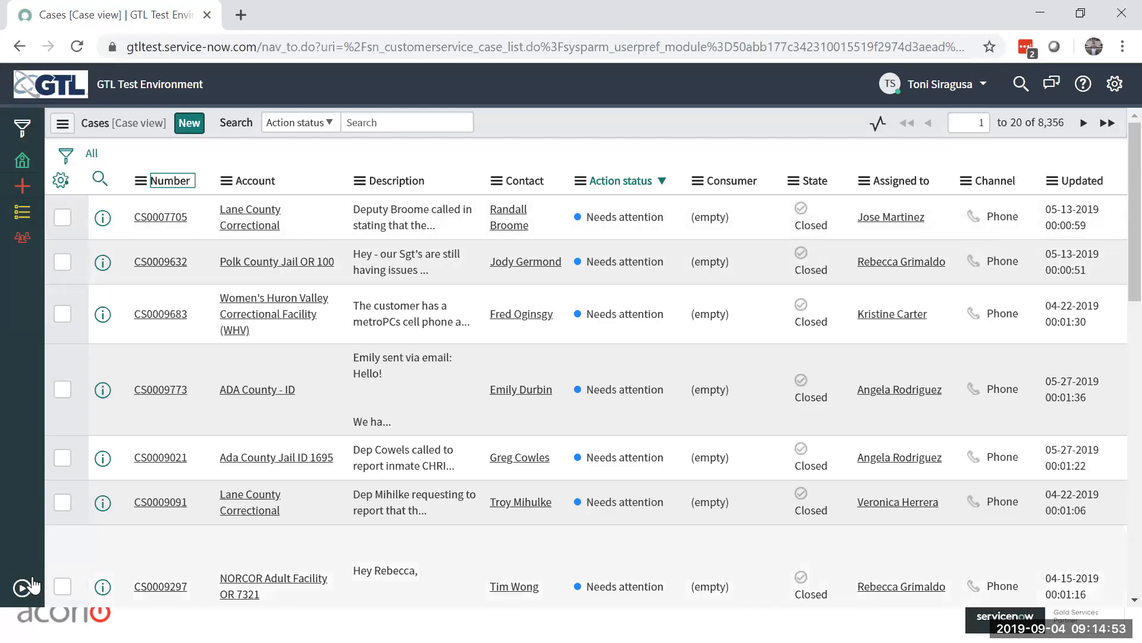
# Step: Expand the navigator and show the condition builder of the cases list filter
pyautogui.click(22, 588)
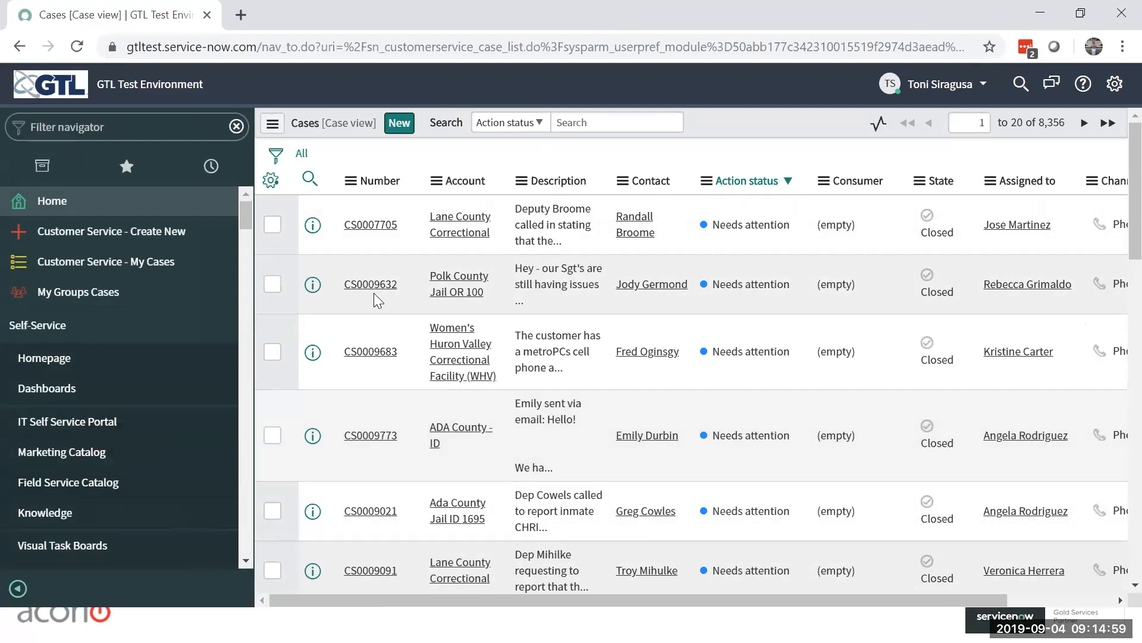
pyautogui.click(276, 155)
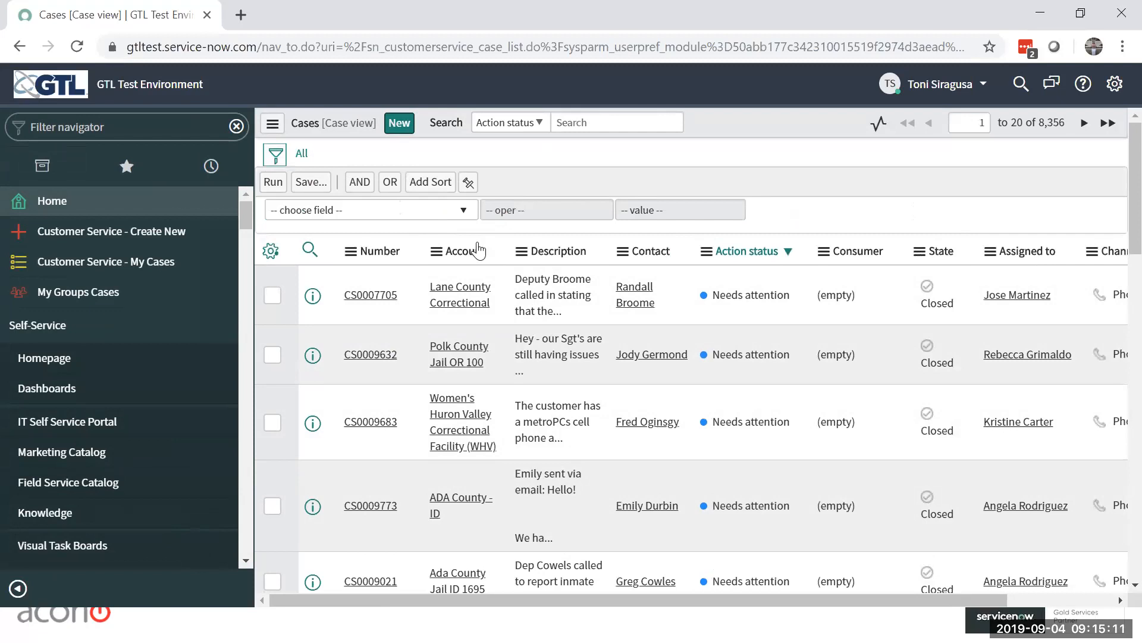
# Step: Set the first filter condition to Assigned to is a specific user, looked up by first name with a leading asterisk wildcard
pyautogui.click(468, 216)
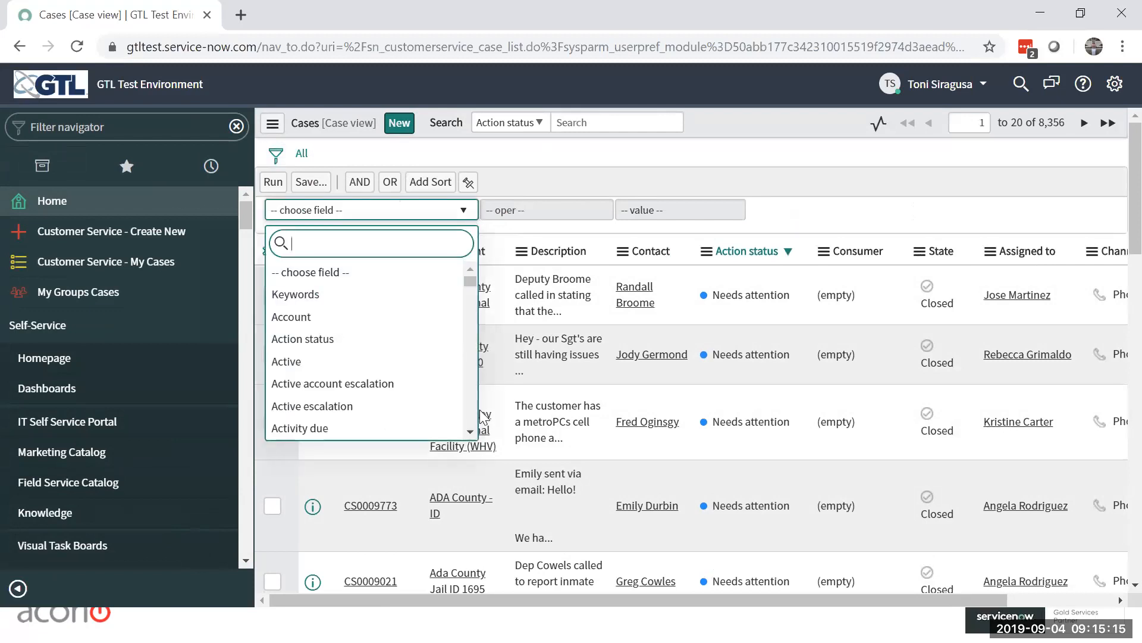
pyautogui.scroll(-2, 472, 429)
pyautogui.scroll(-3, 472, 429)
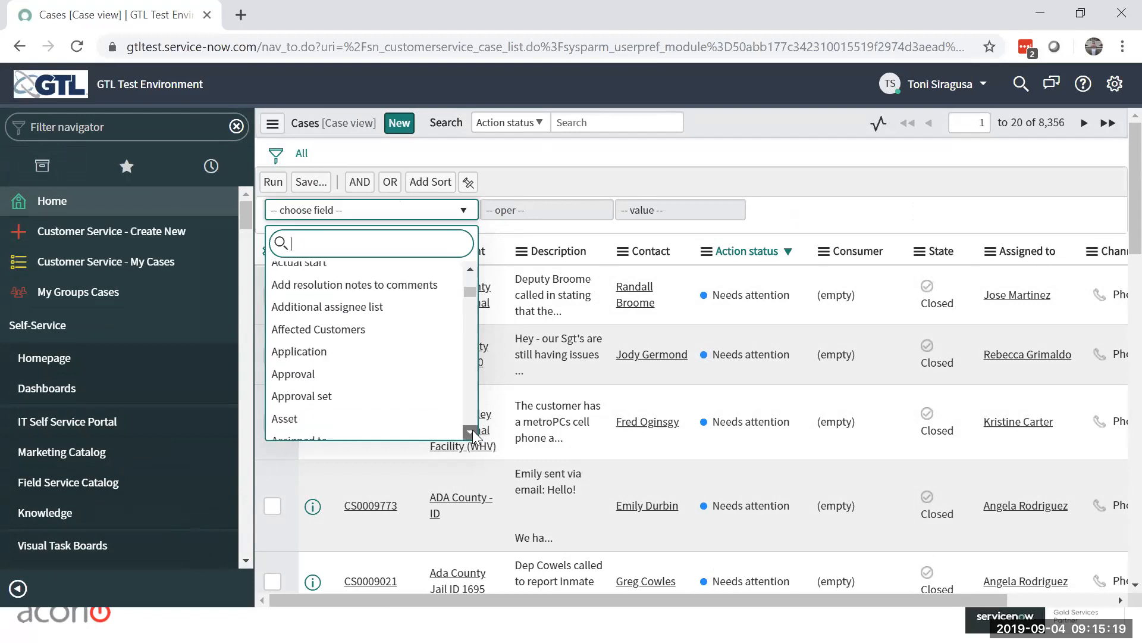
pyautogui.scroll(-1, 364, 305)
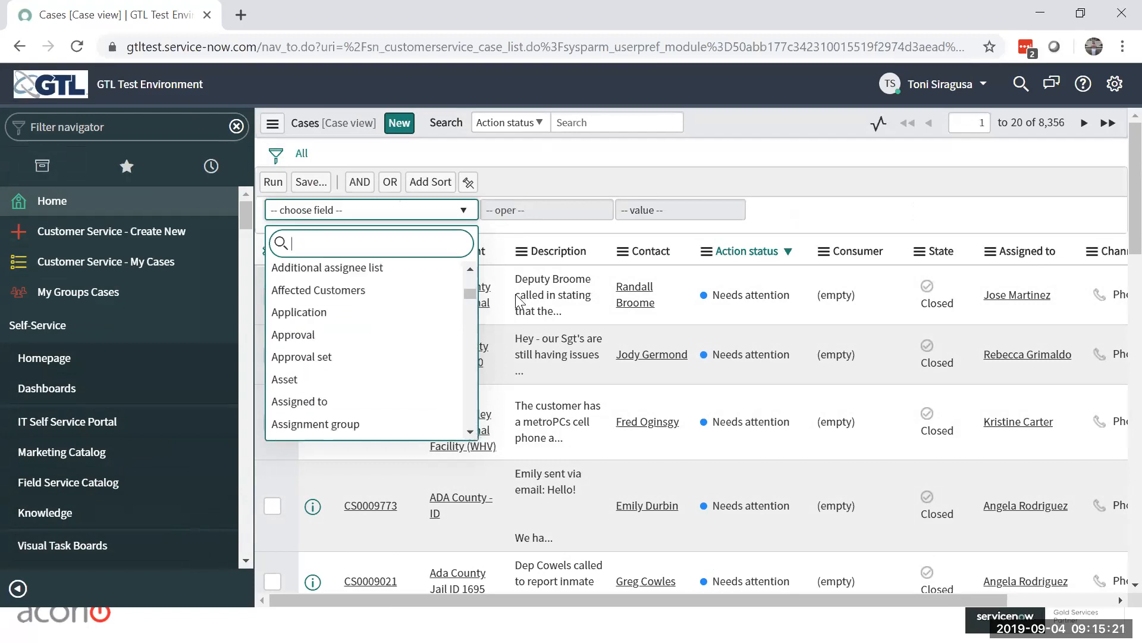
pyautogui.click(304, 402)
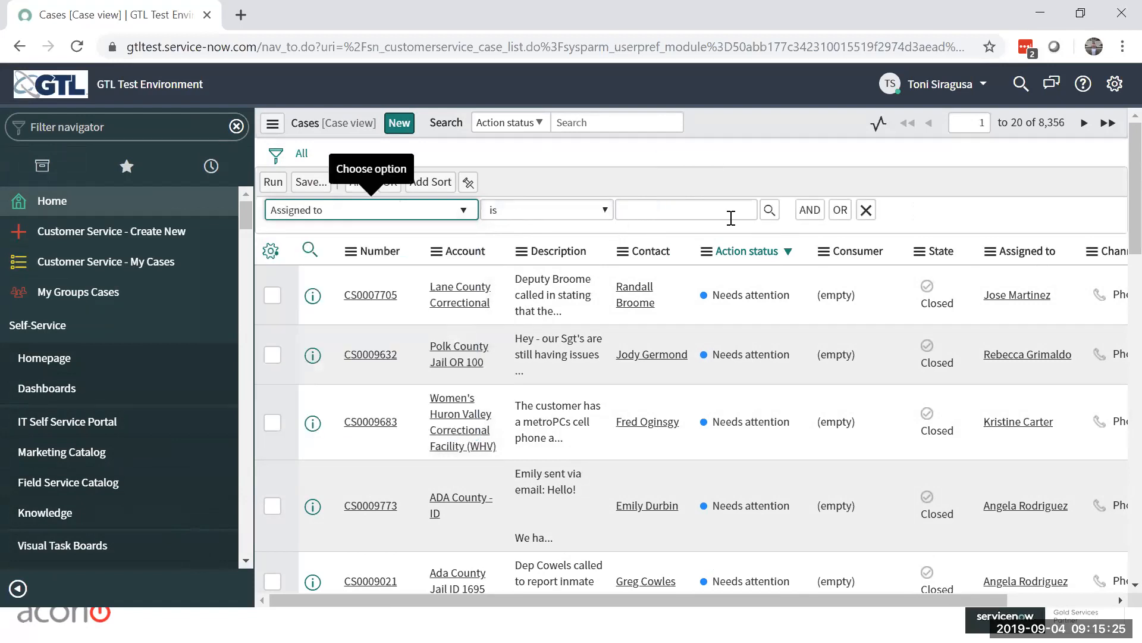
pyautogui.click(770, 210)
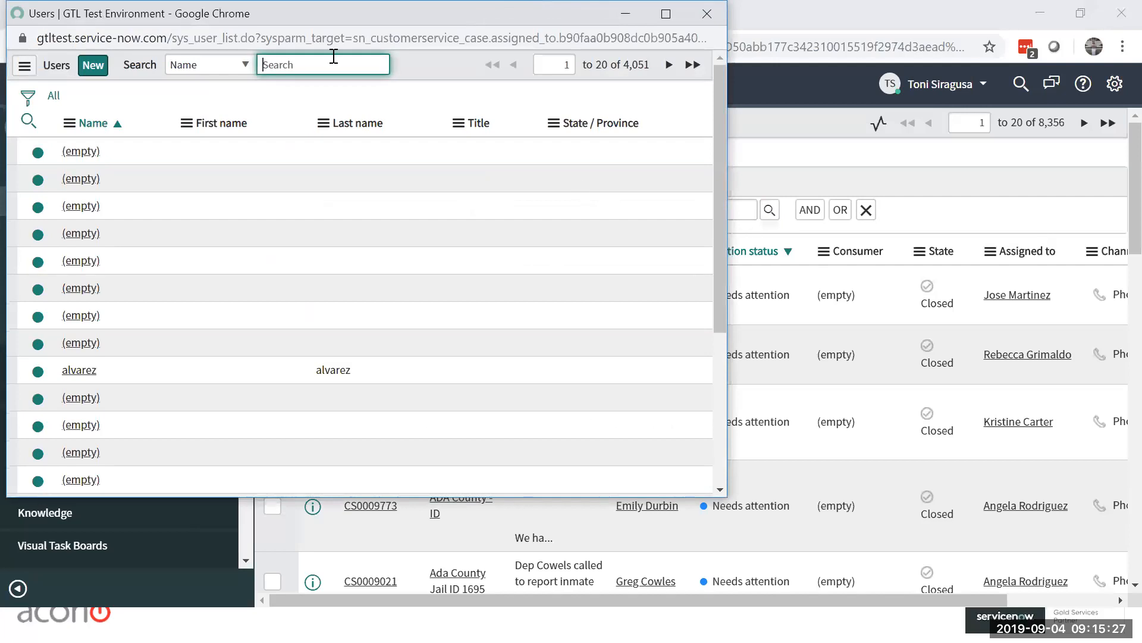
pyautogui.write('*Jordan')
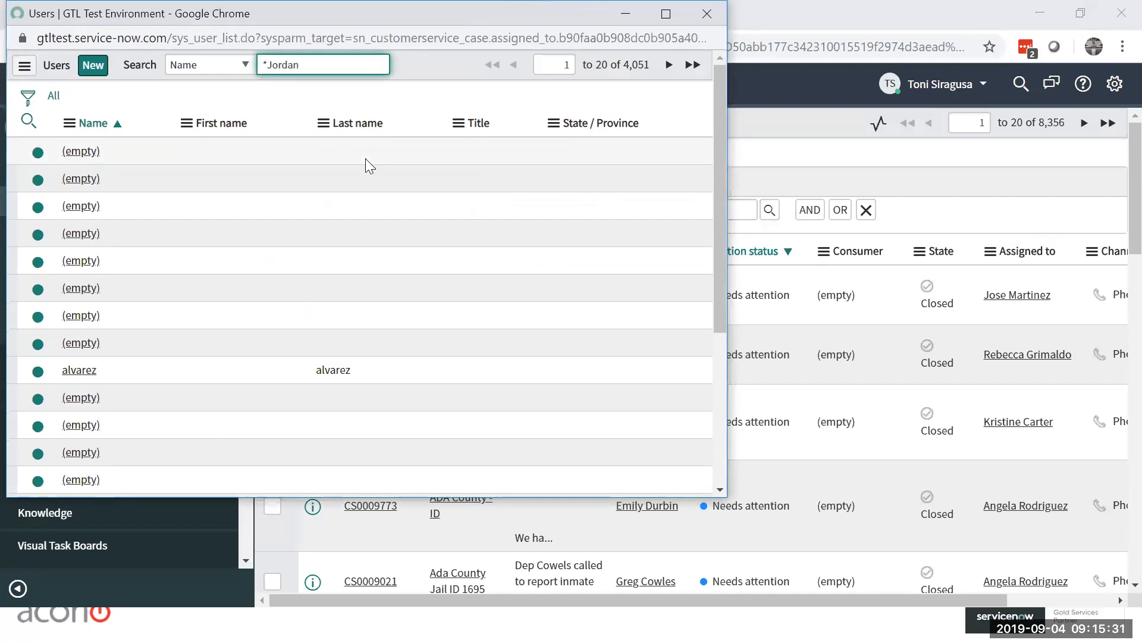
pyautogui.press('Return')
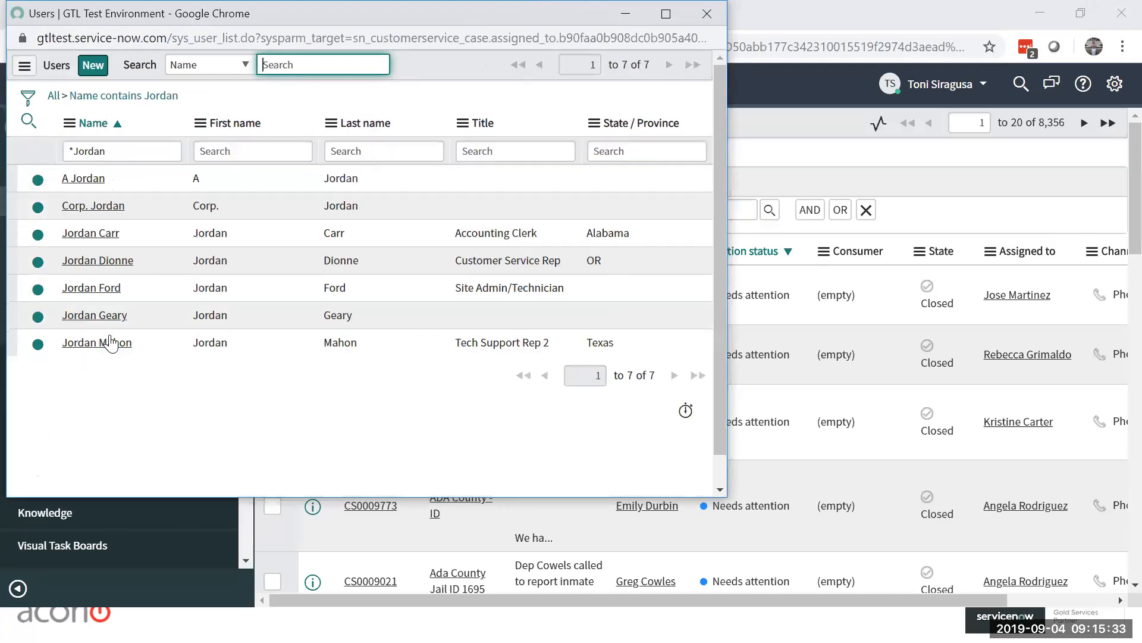
pyautogui.click(91, 233)
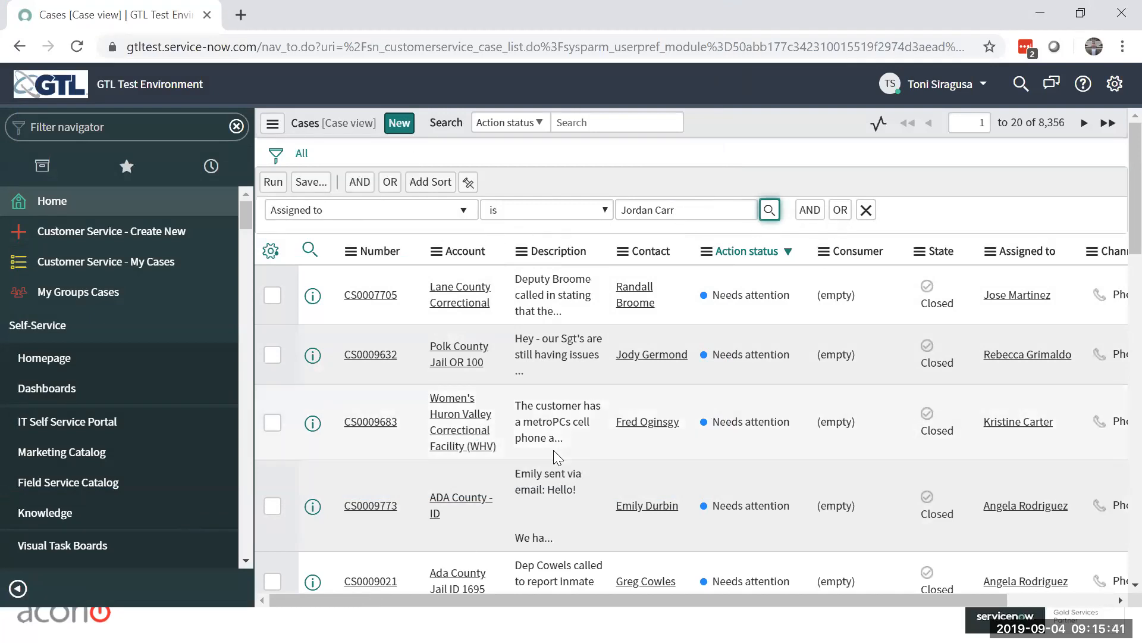
# Step: Add a second AND condition to the filter and set its field to Contact
pyautogui.click(812, 217)
pyautogui.click(397, 269)
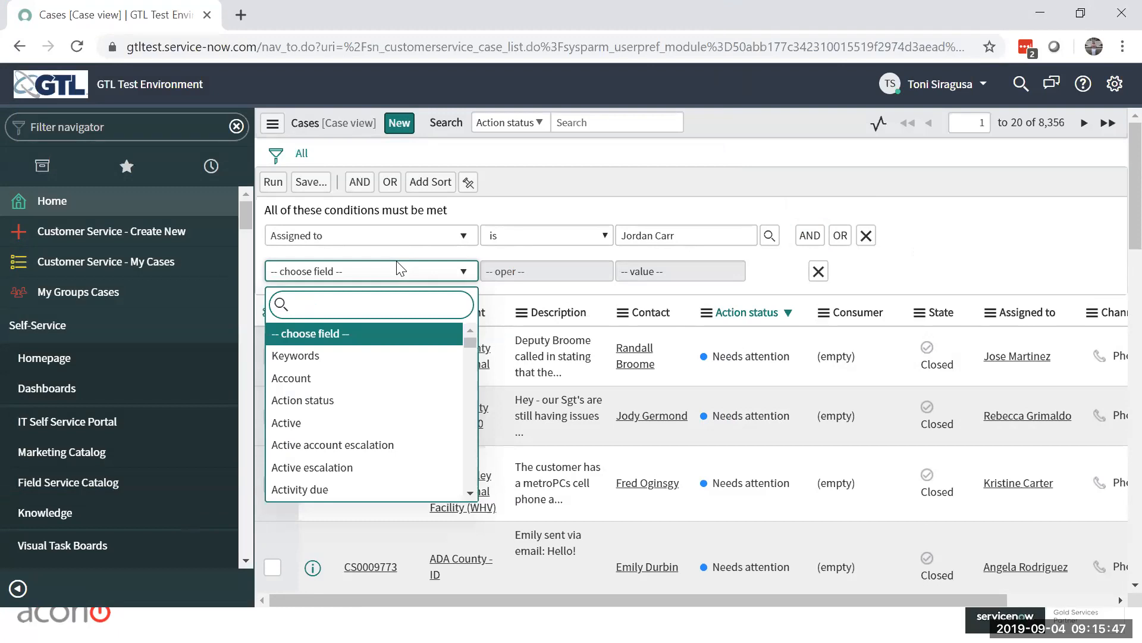
pyautogui.write('c')
pyautogui.press('BackSpace')
pyautogui.write('Contact')
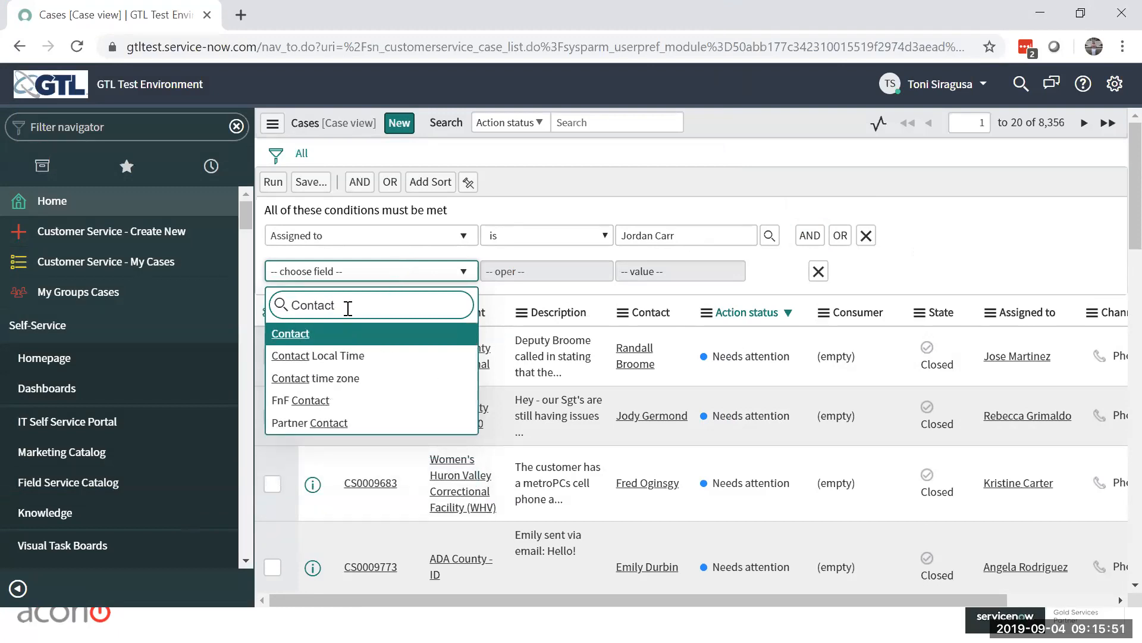
pyautogui.click(274, 336)
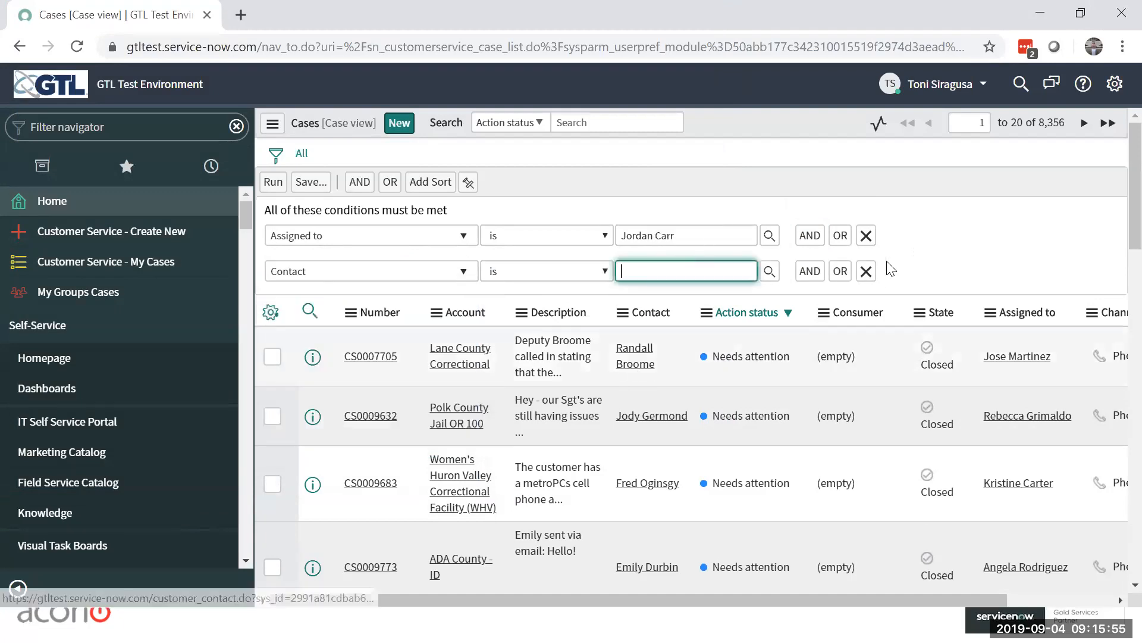
# Step: Look up the contact by name in the contacts list and choose the first match as the Contact condition's value
pyautogui.click(769, 272)
pyautogui.write('Randall')
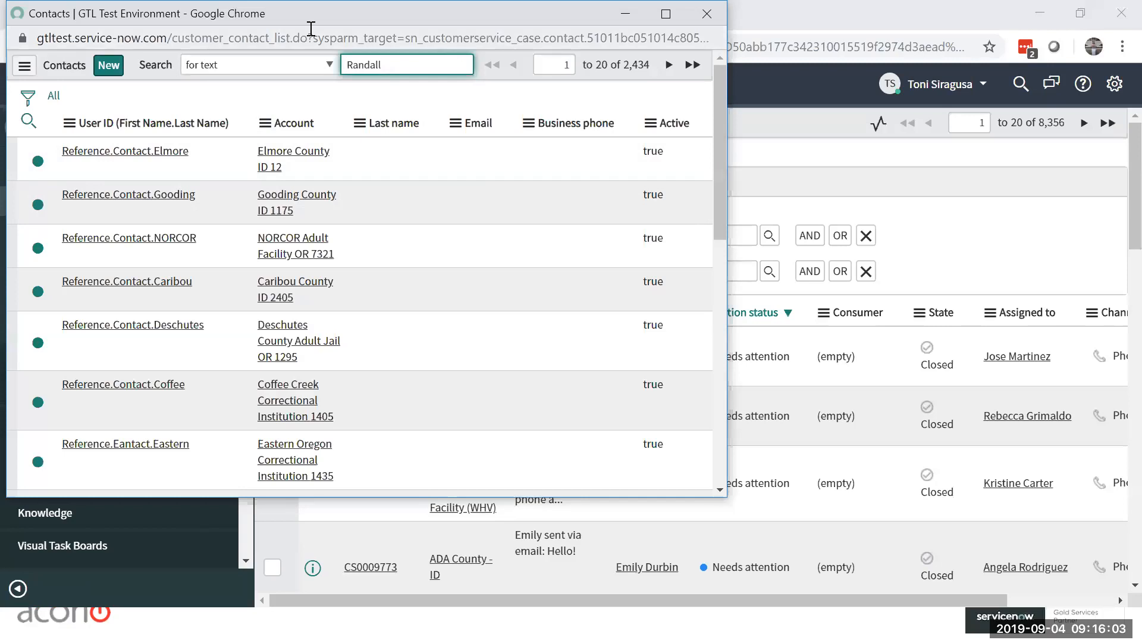
pyautogui.moveTo(182, 10); pyautogui.dragTo(338, 71)
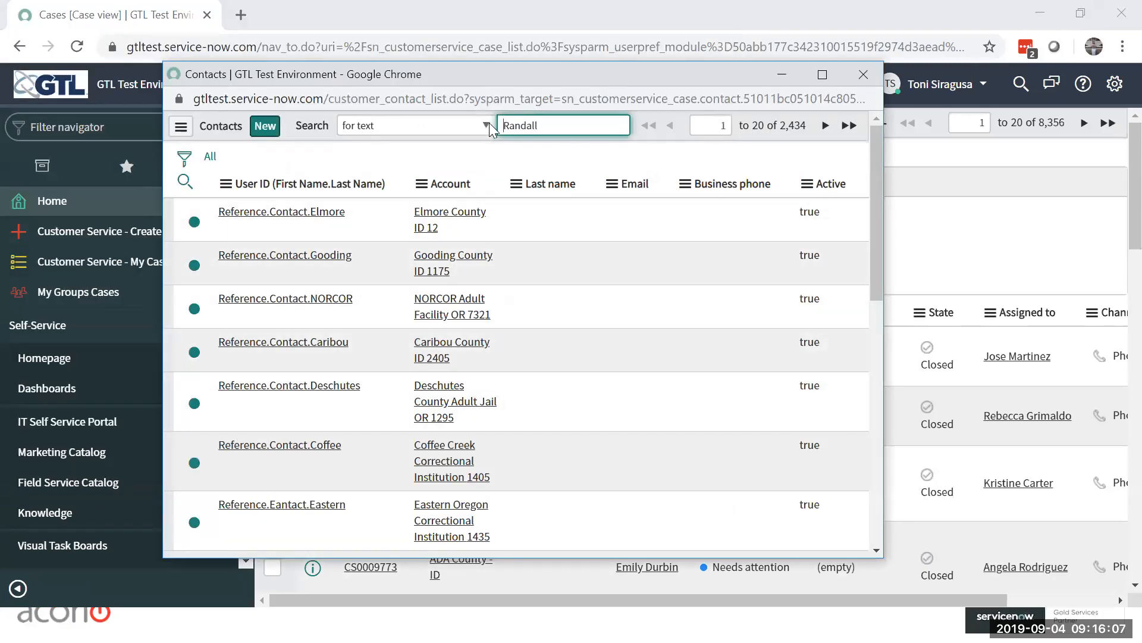
pyautogui.press('Return')
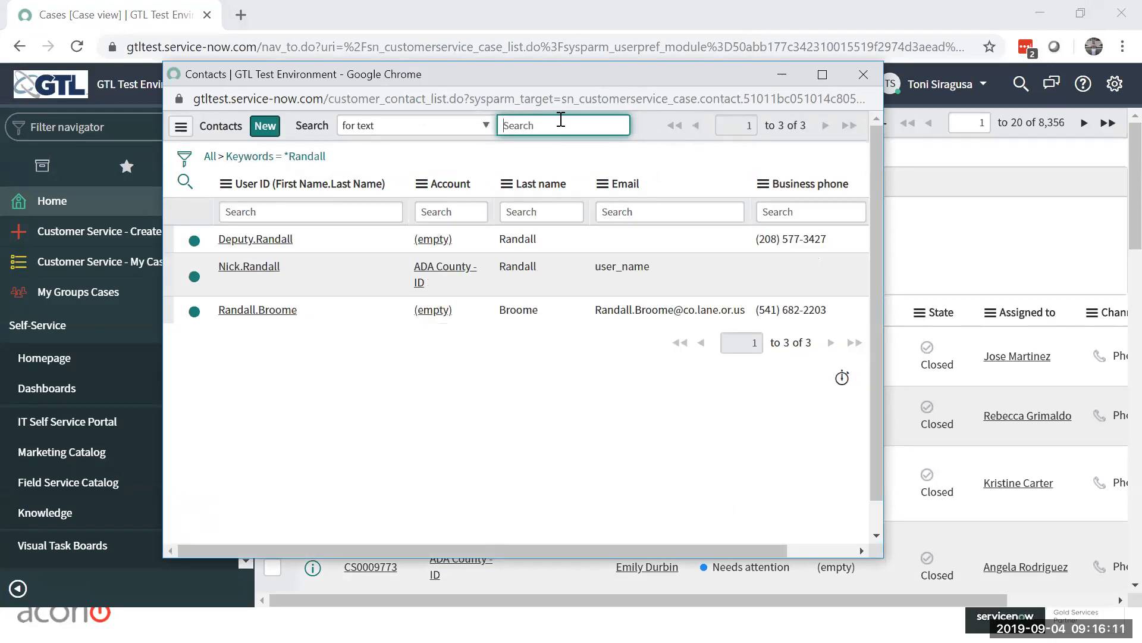
pyautogui.click(264, 239)
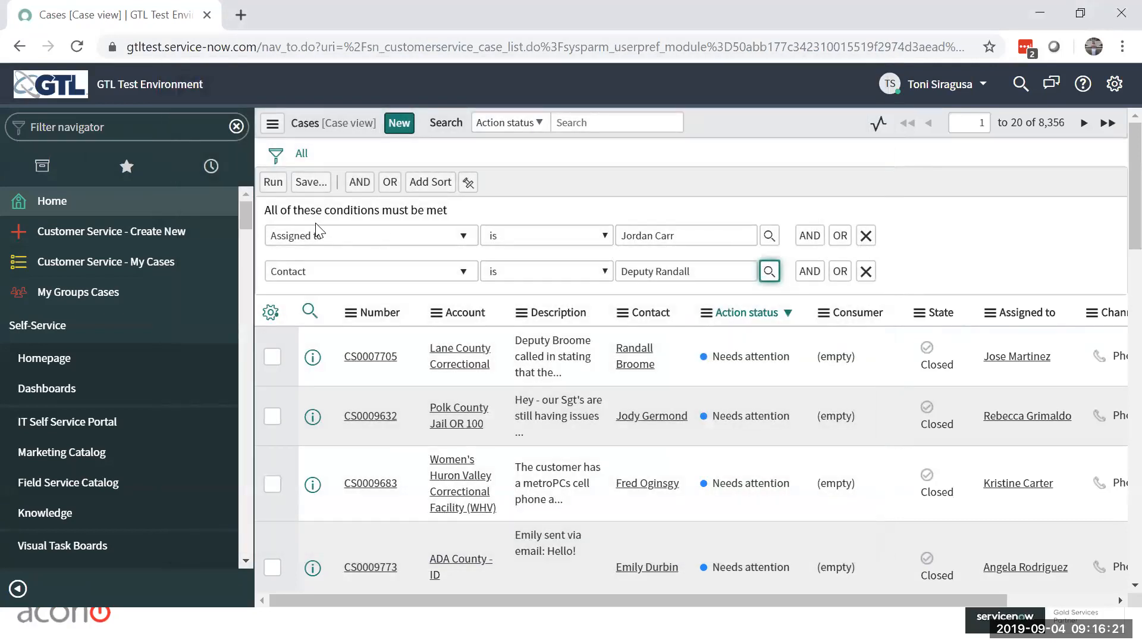
# Step: Remove the Assigned to condition and run the filter with only the Contact condition
pyautogui.click(866, 236)
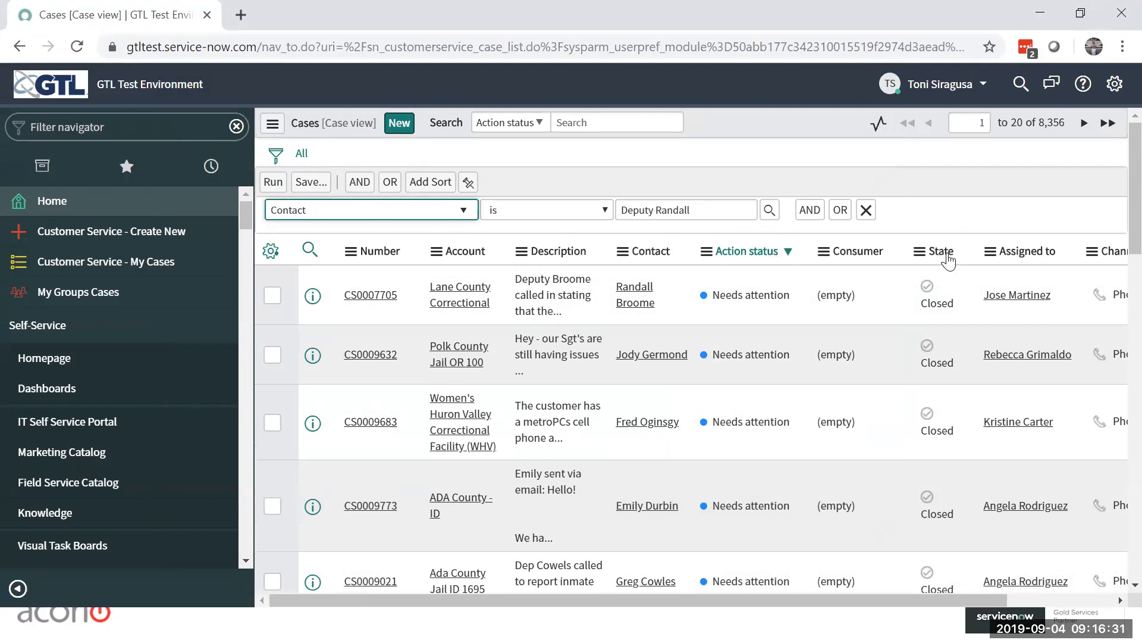
pyautogui.click(275, 182)
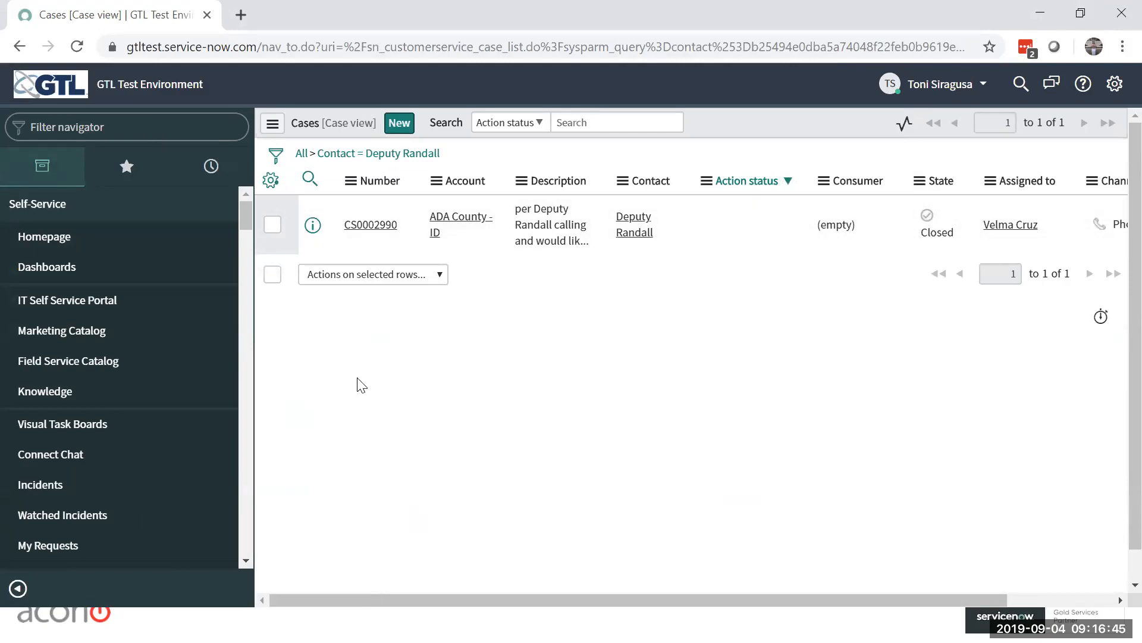
# Step: Show the favorites and add the Contact filter from the list breadcrumb as a new favorite
pyautogui.click(124, 166)
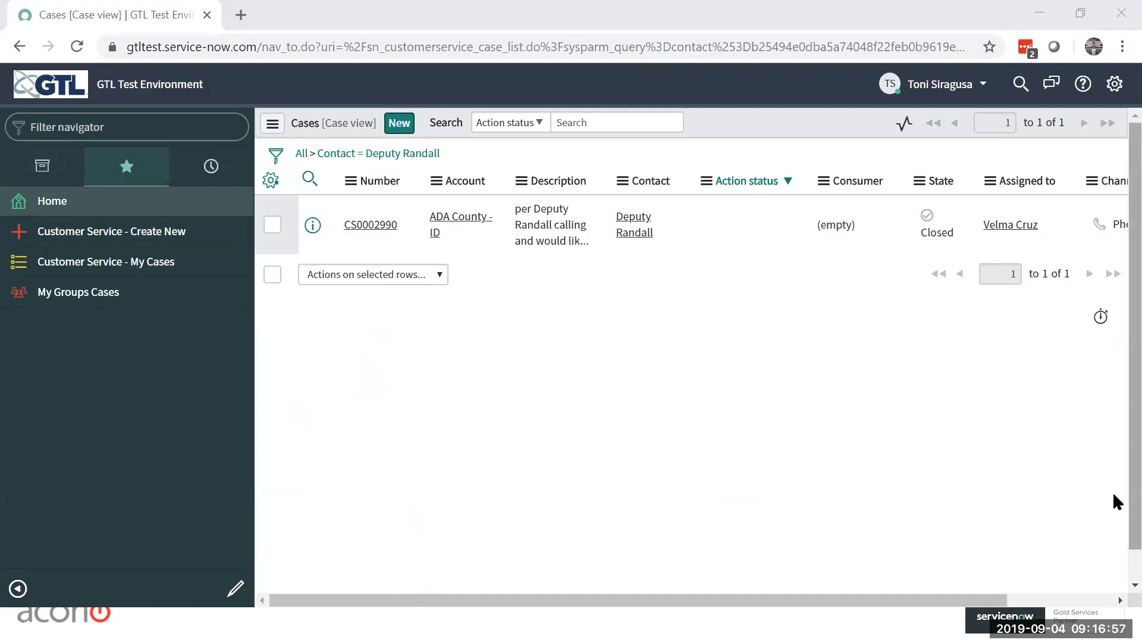
pyautogui.click(418, 154)
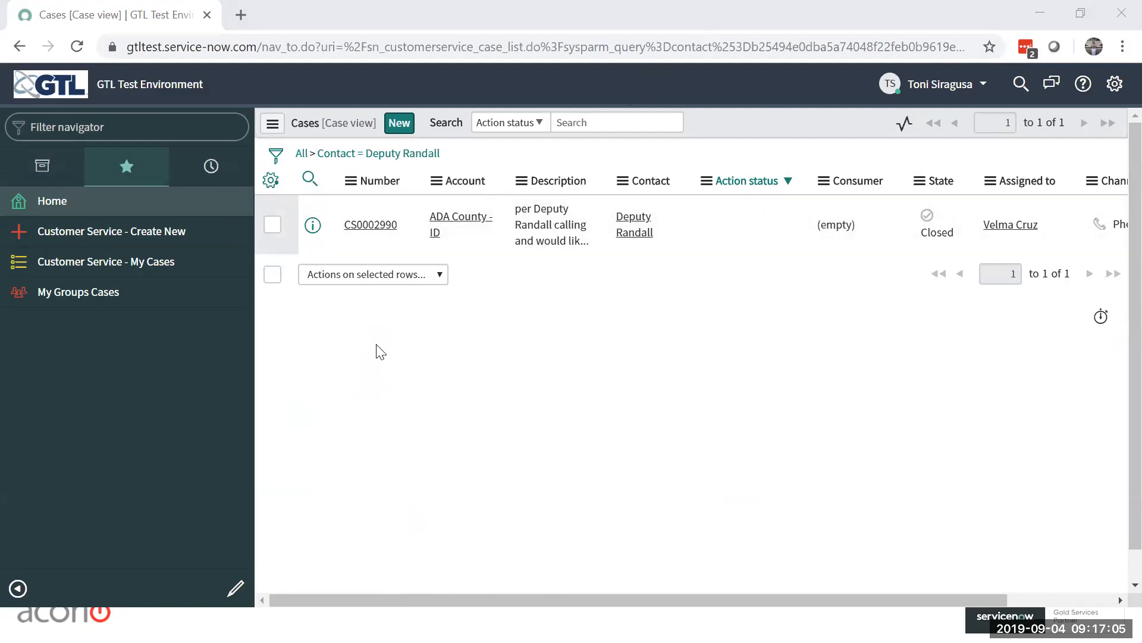
pyautogui.moveTo(392, 158); pyautogui.dragTo(79, 345)
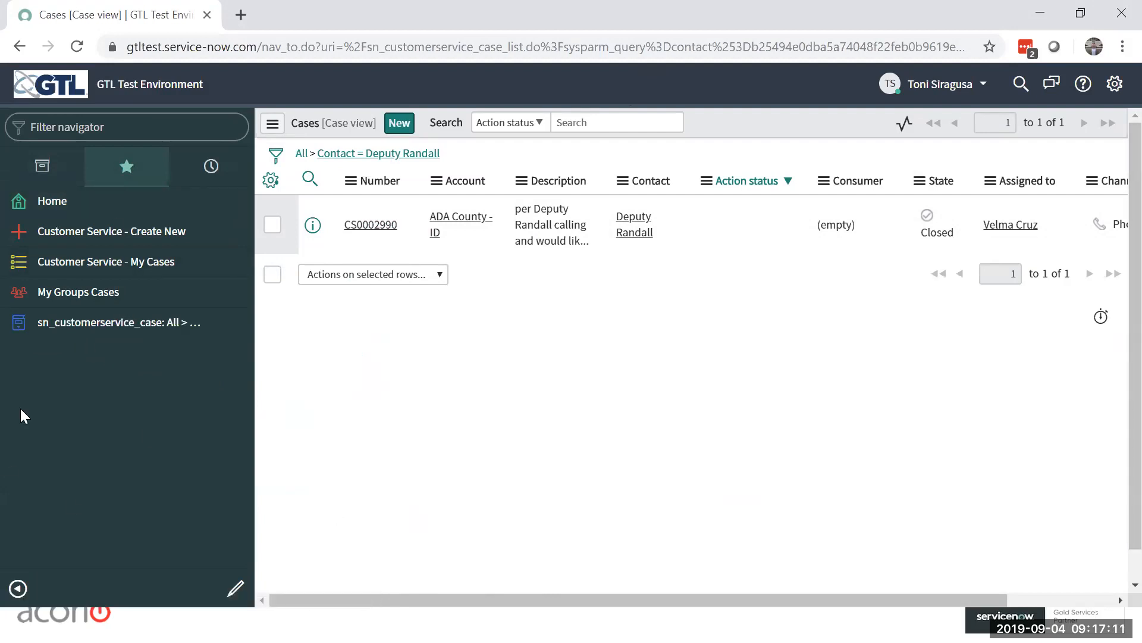
# Step: Rename the new favorite to the contact's name followed by Cases, and give it the single-person icon in yellow
pyautogui.click(236, 588)
pyautogui.click(125, 324)
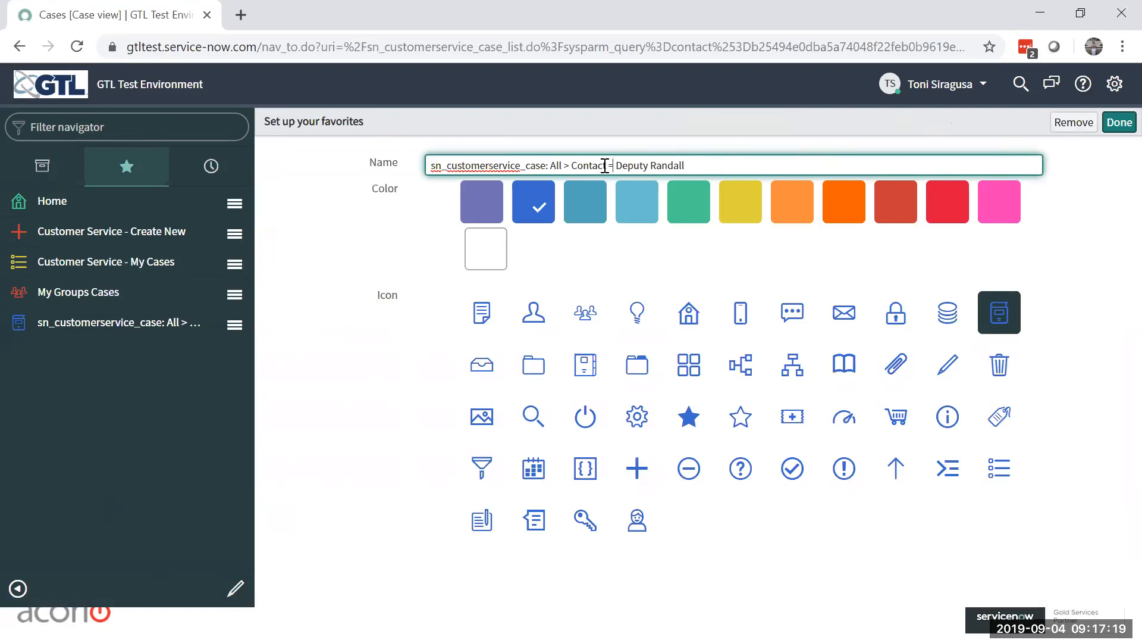
pyautogui.hotkey('shift', 'Home')
pyautogui.press('BackSpace')
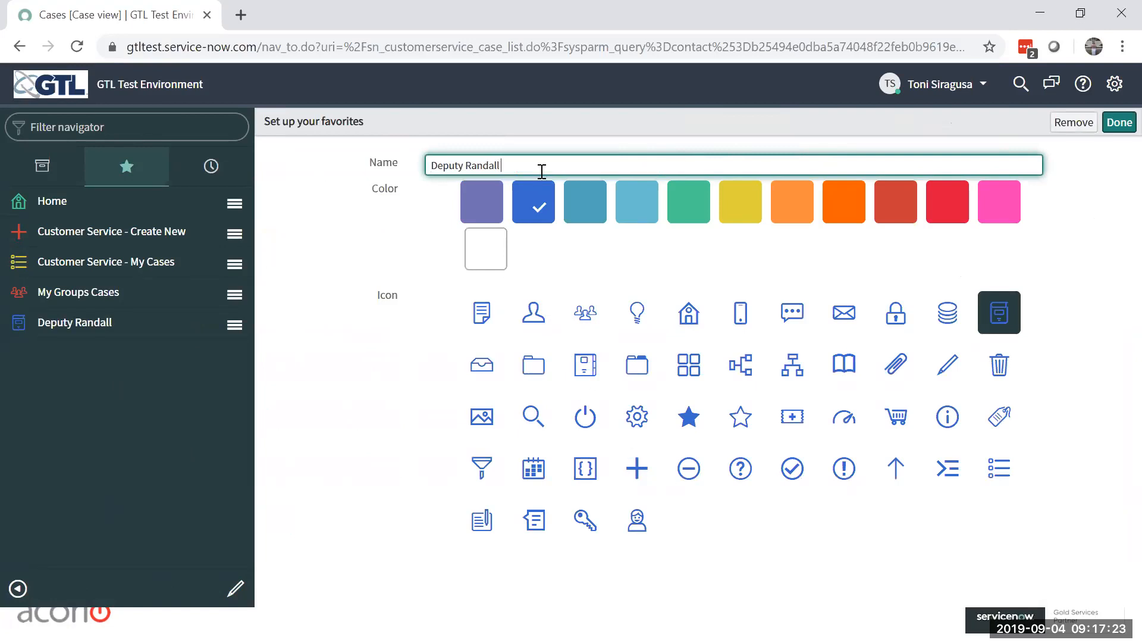
pyautogui.write('Cases')
pyautogui.click(529, 321)
pyautogui.click(736, 218)
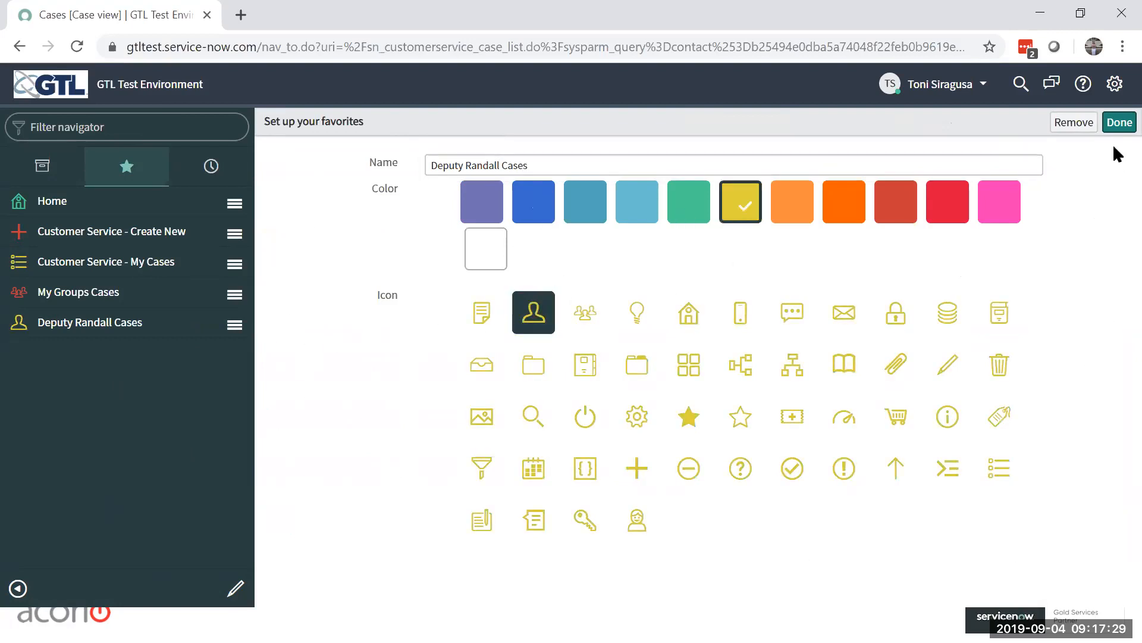
pyautogui.click(1119, 123)
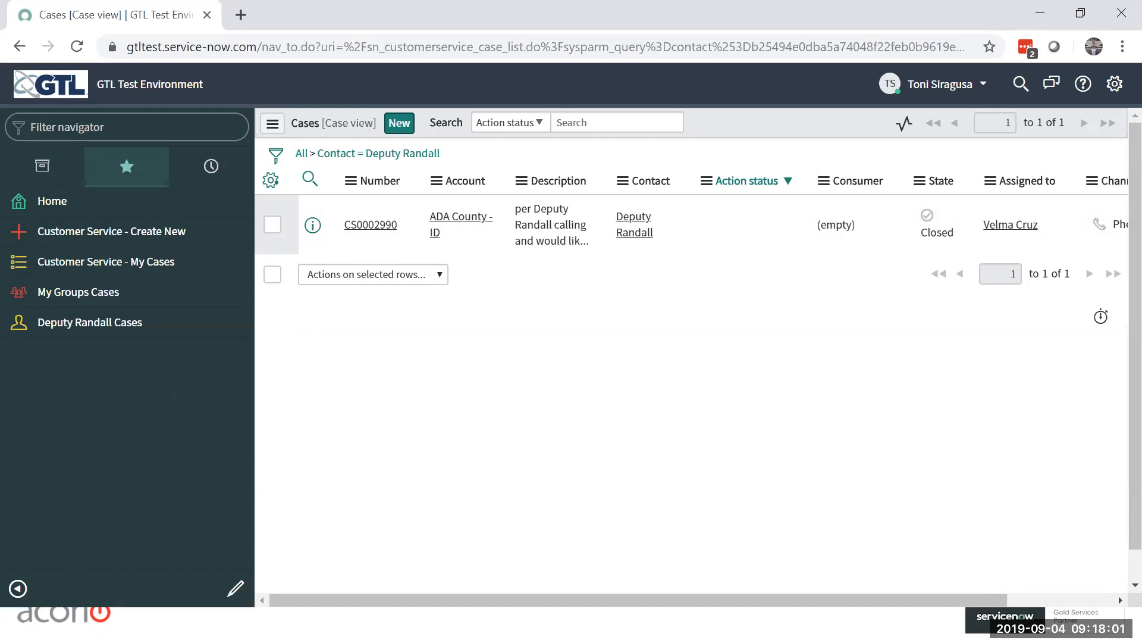
# Step: Filter the navigator for "cases", open the All Open facilities case list, and collapse the navigator
pyautogui.click(45, 175)
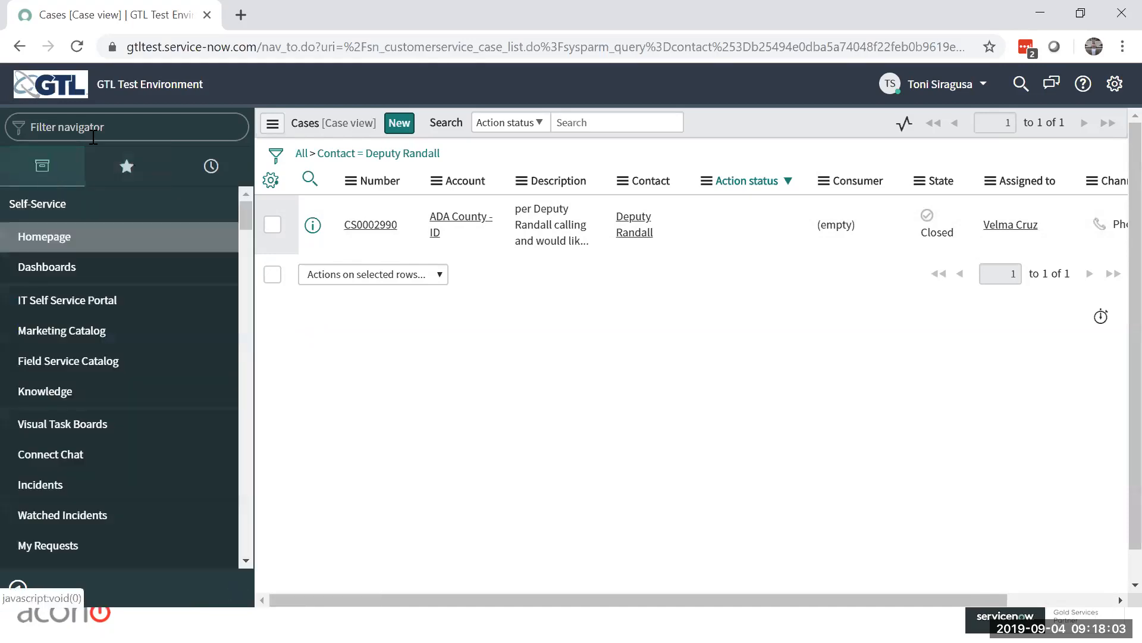
pyautogui.write('cases')
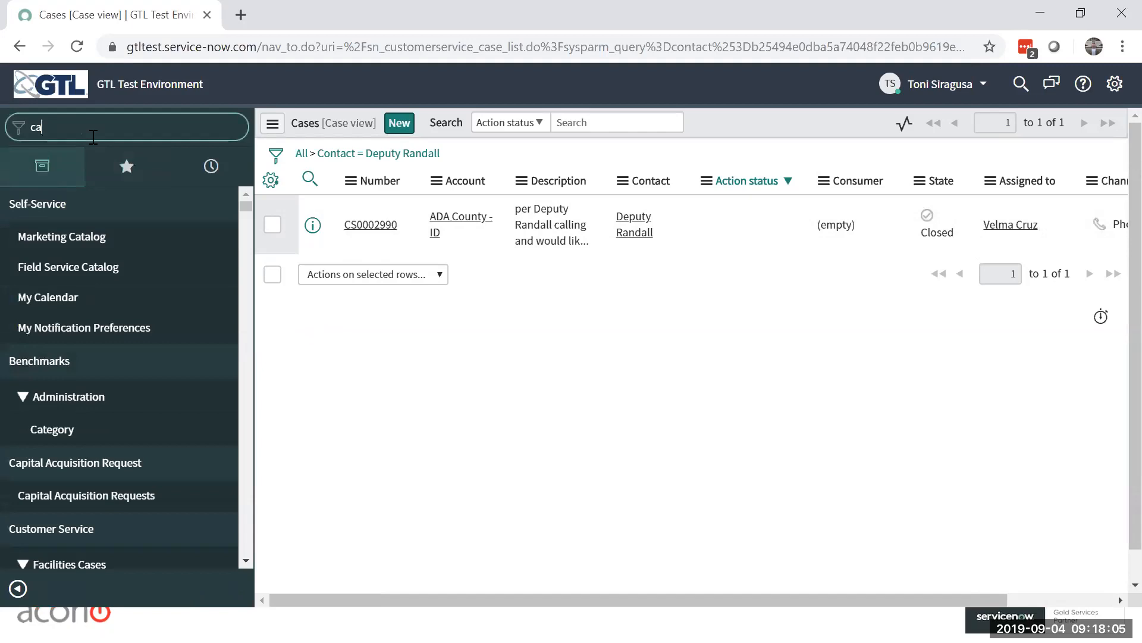
pyautogui.press('Return')
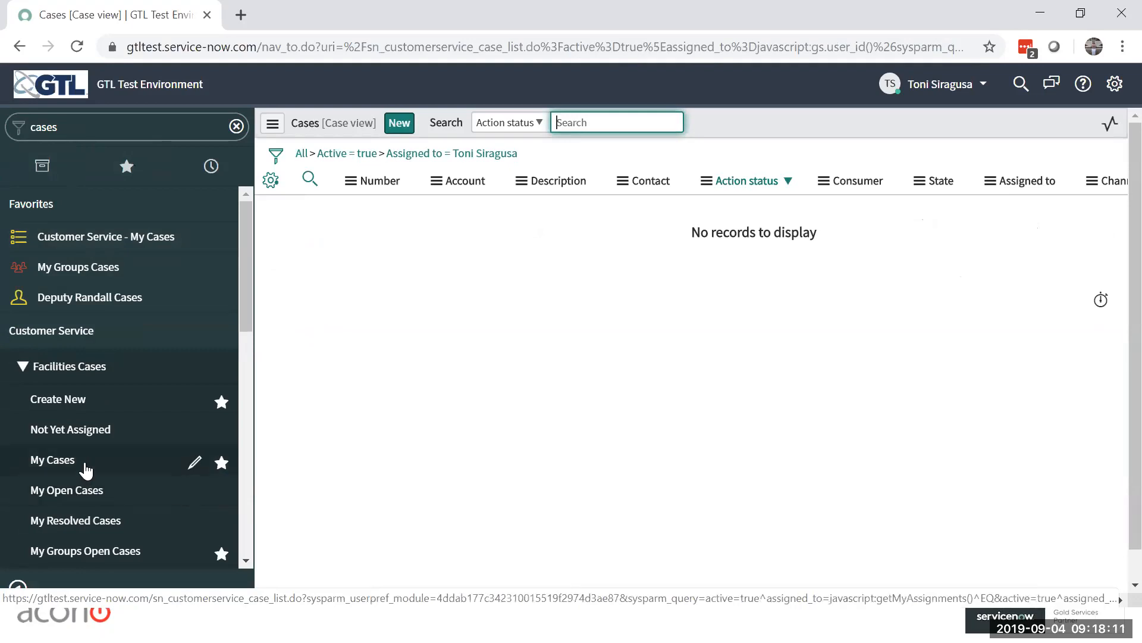
pyautogui.scroll(-3, 84, 469)
pyautogui.click(62, 435)
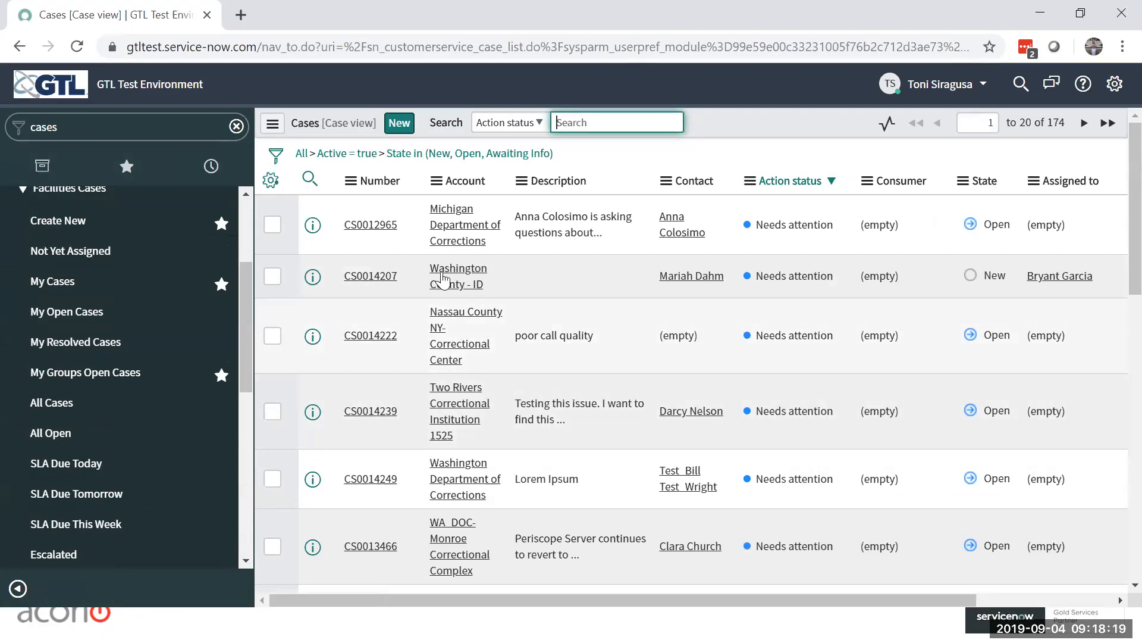
pyautogui.click(18, 586)
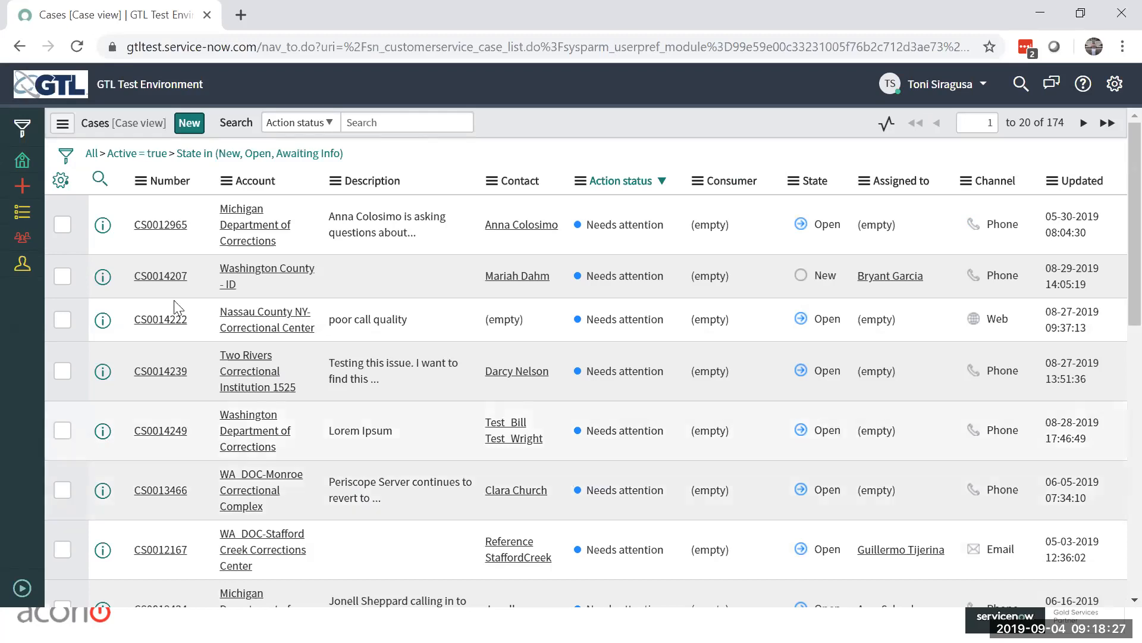
# Step: Try inline editing of the first case's Channel and Consumer cells in the list, and cancel both edits
pyautogui.click(1032, 229)
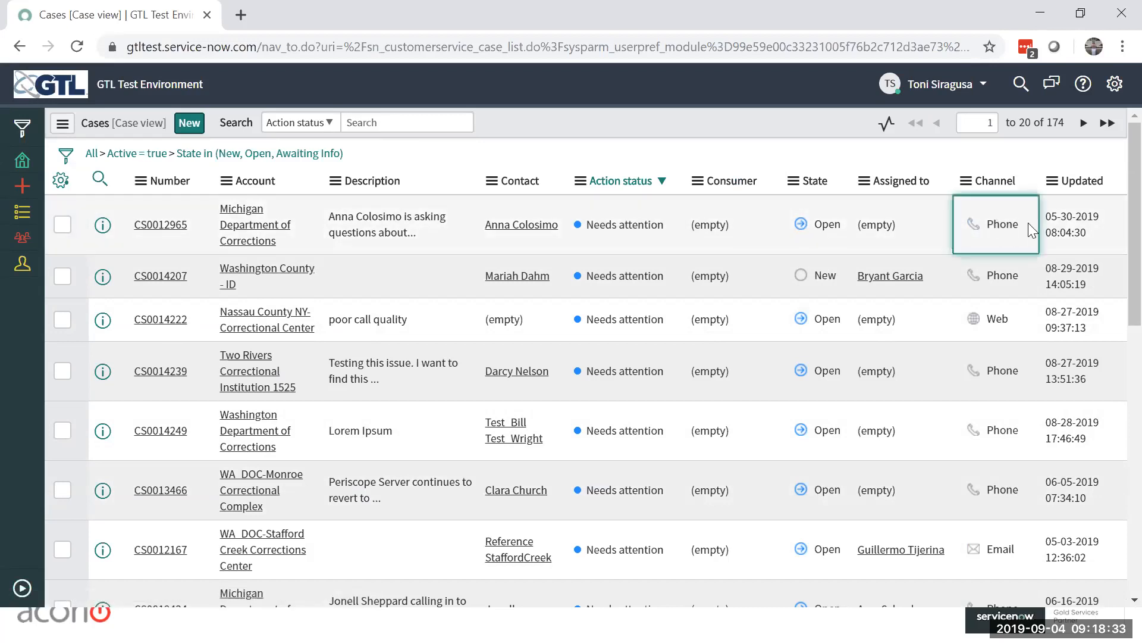
pyautogui.click(1032, 230)
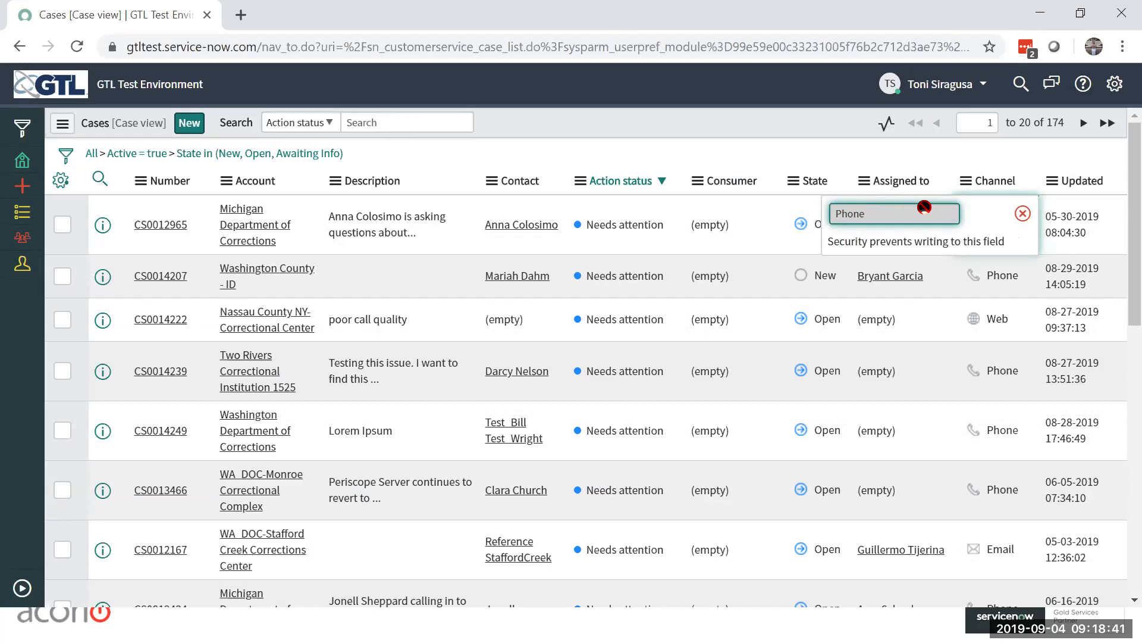
pyautogui.click(1023, 213)
pyautogui.doubleClick(749, 220)
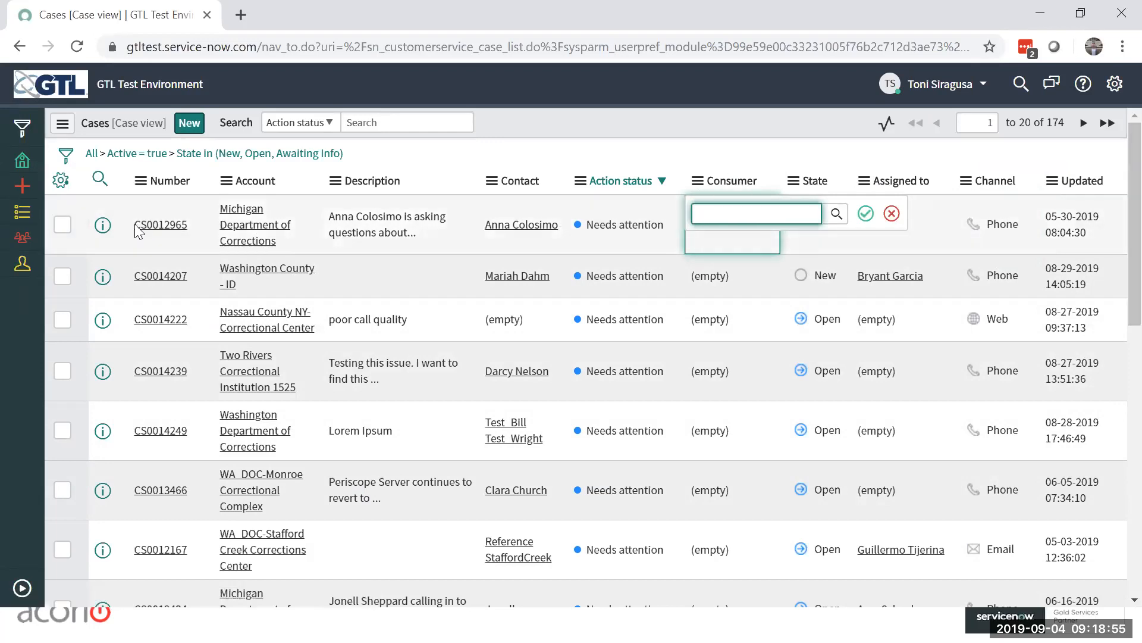
pyautogui.click(935, 215)
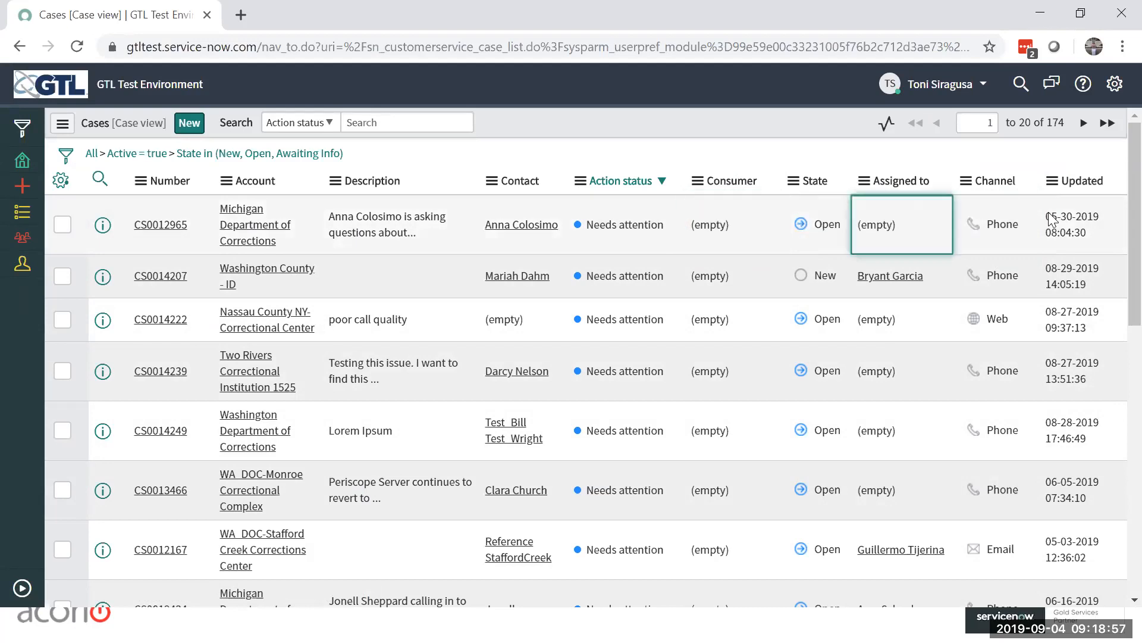
# Step: Open the first case's record, look over its form, and return to the case list
pyautogui.click(177, 228)
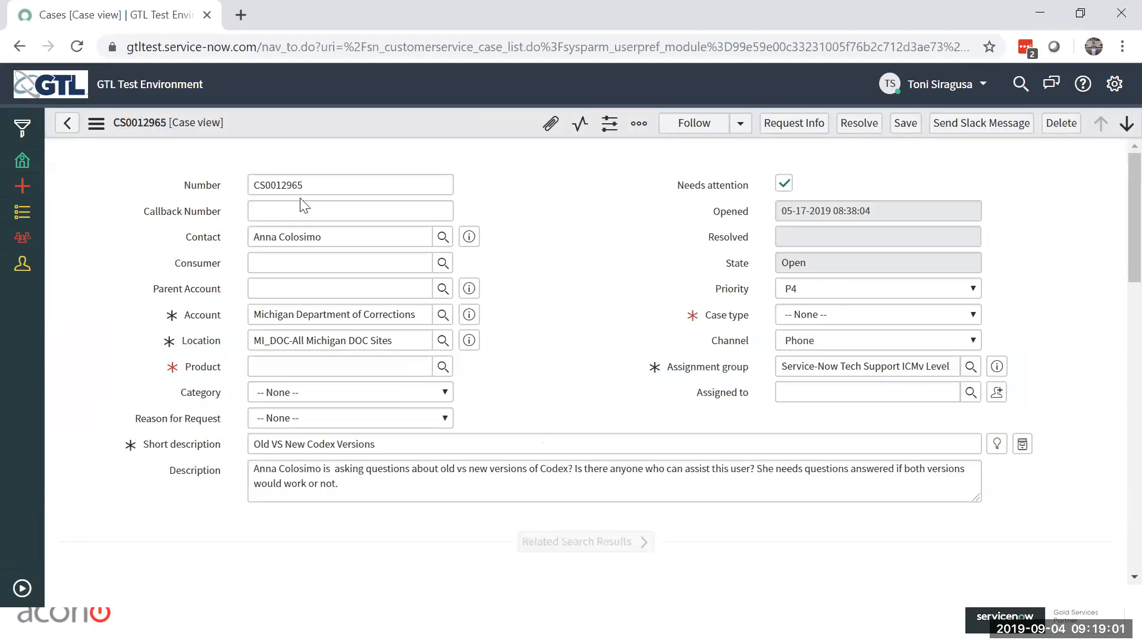
pyautogui.scroll(-10, 280, 226)
pyautogui.scroll(10, 658, 220)
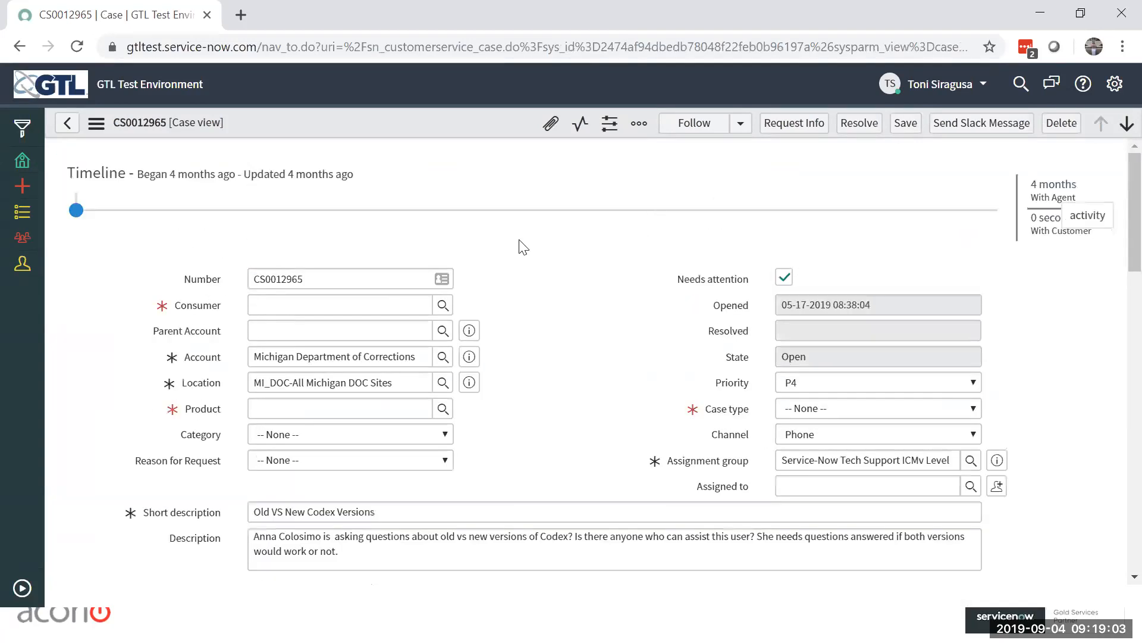
pyautogui.click(67, 123)
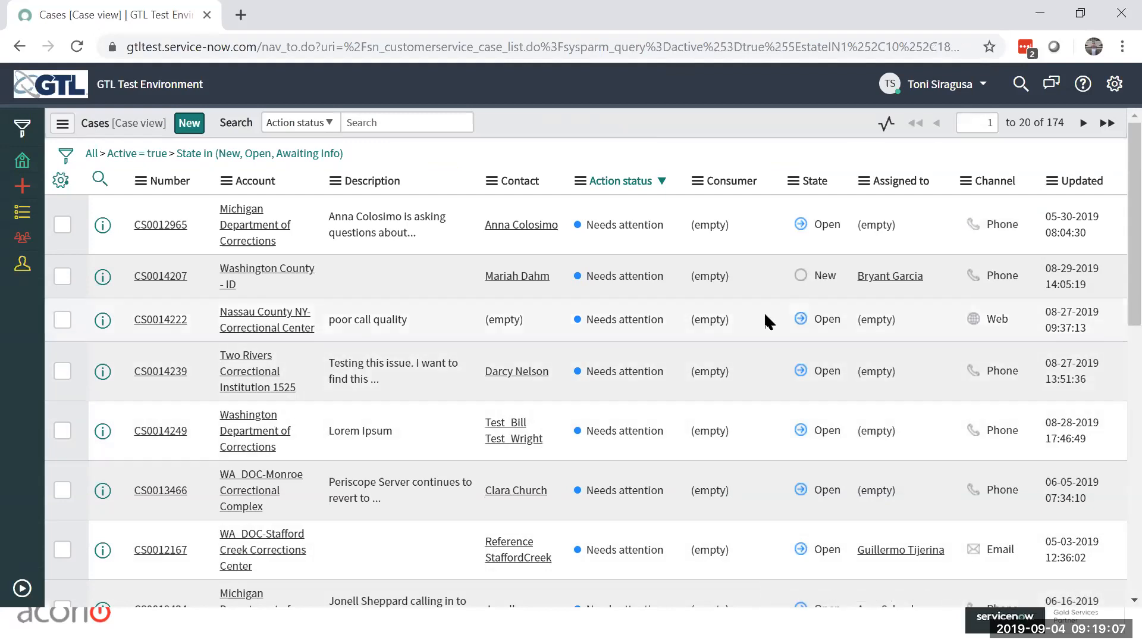
# Step: Set the first case's Consumer directly in the list by choosing the first consumer from the lookup, and save the cell
pyautogui.click(764, 226)
pyautogui.doubleClick(762, 225)
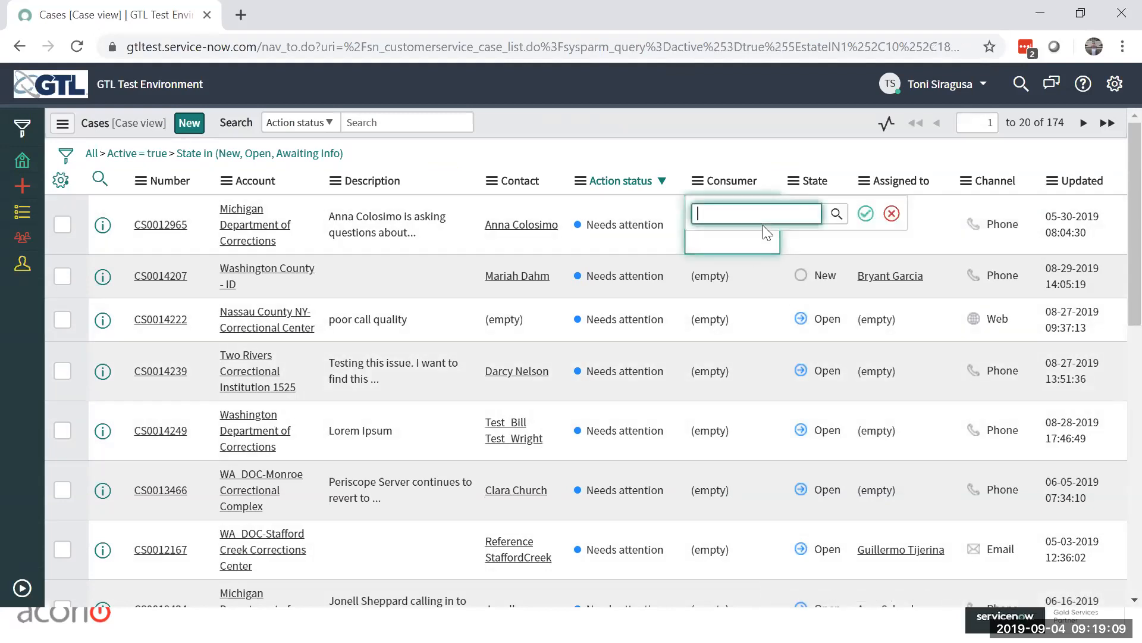
pyautogui.click(837, 214)
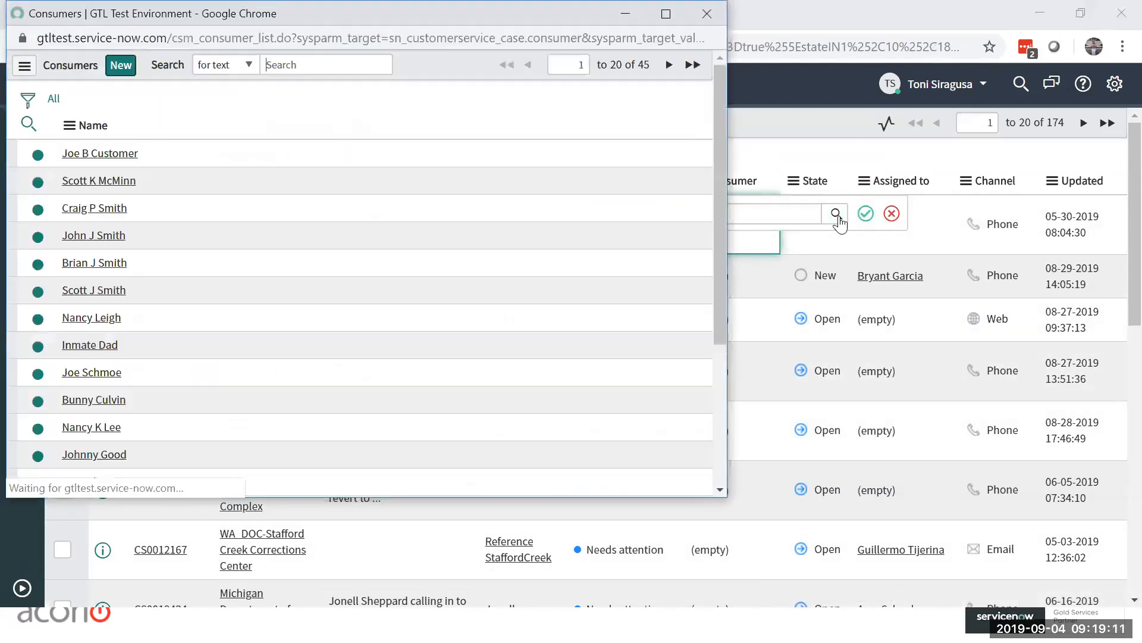
pyautogui.click(99, 151)
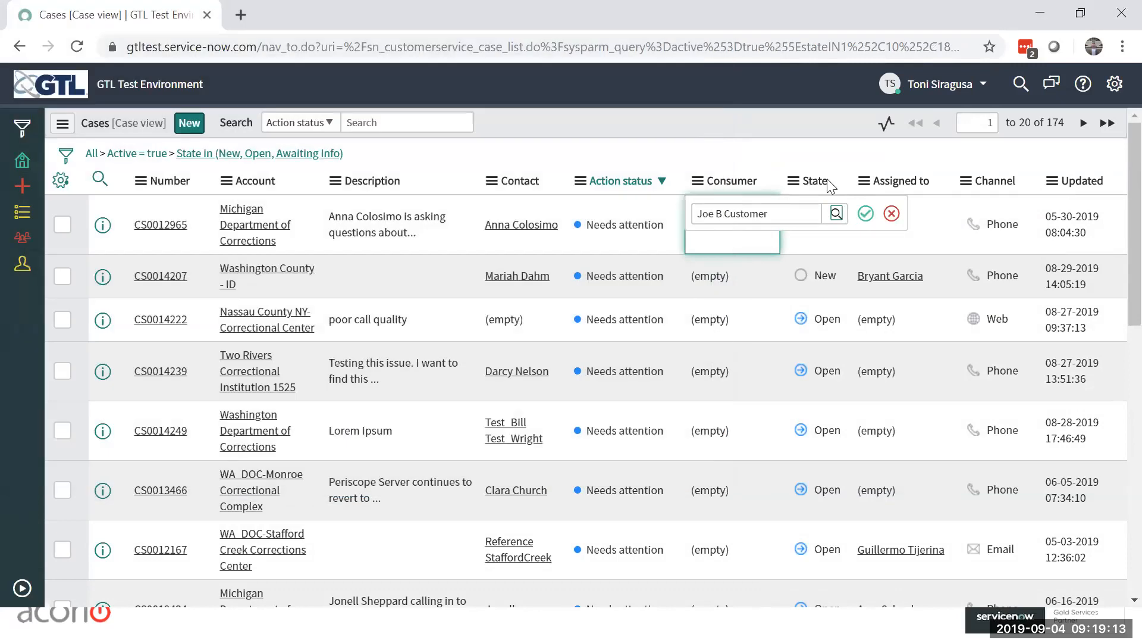
pyautogui.click(865, 214)
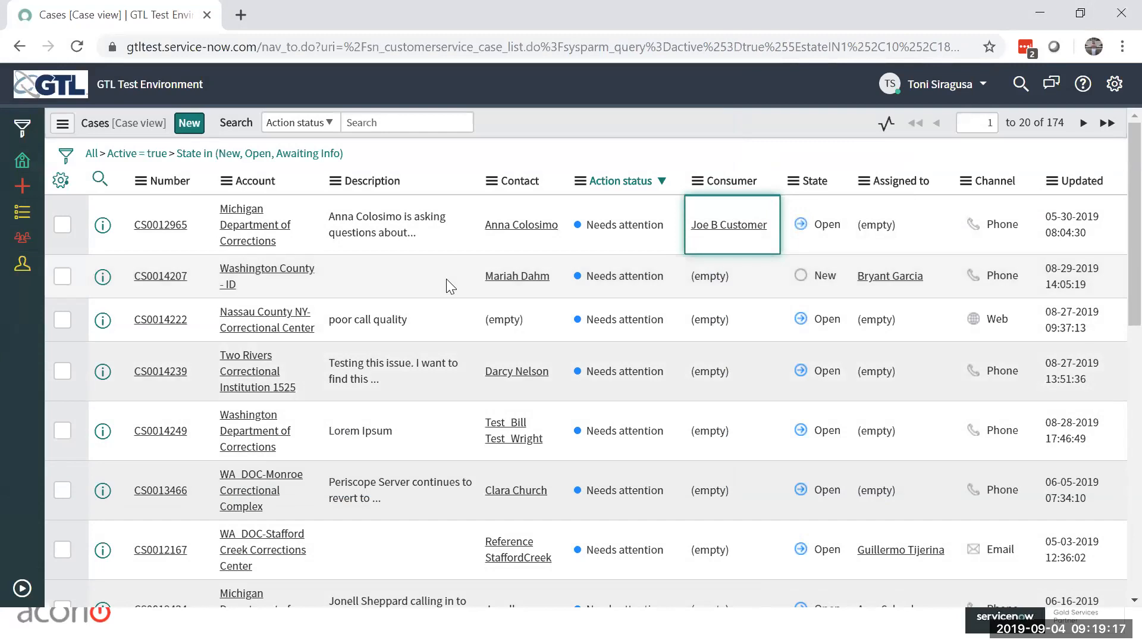
# Step: Select the Consumer cells of the first three cases and apply the first case's consumer to all of them
pyautogui.click(756, 287)
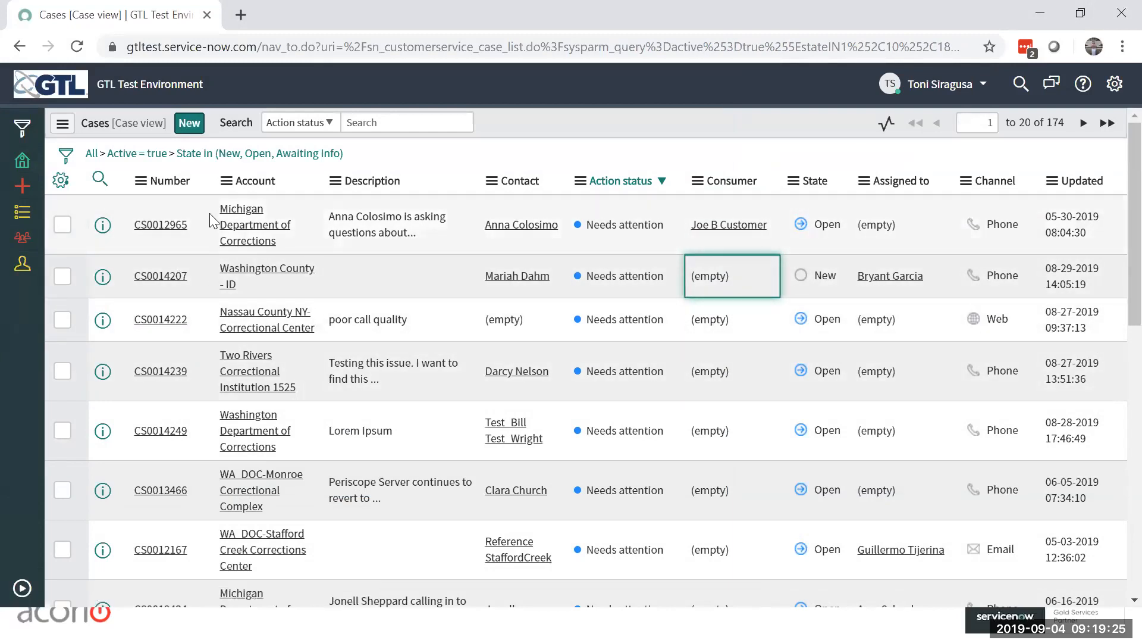
pyautogui.click(788, 226)
pyautogui.click(774, 233)
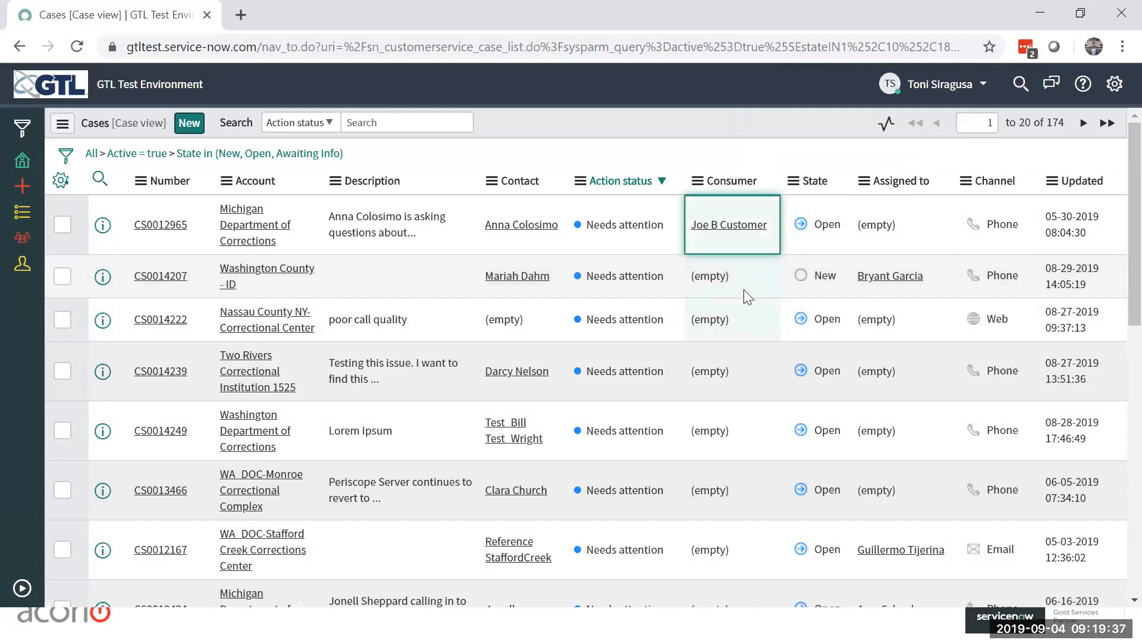
pyautogui.doubleClick(769, 240)
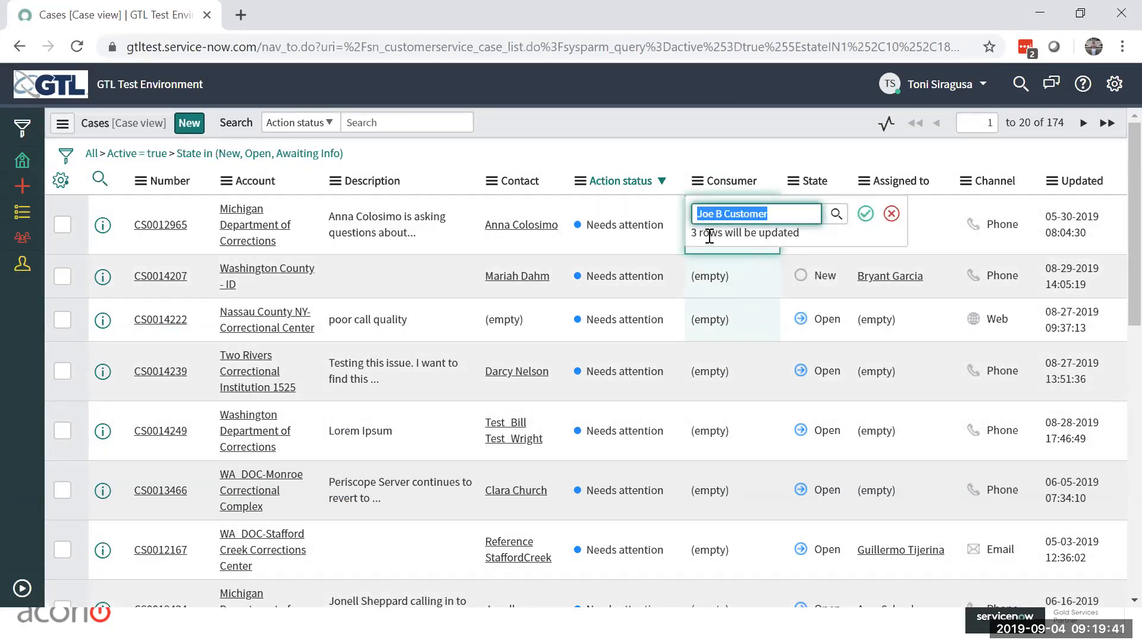
pyautogui.click(865, 213)
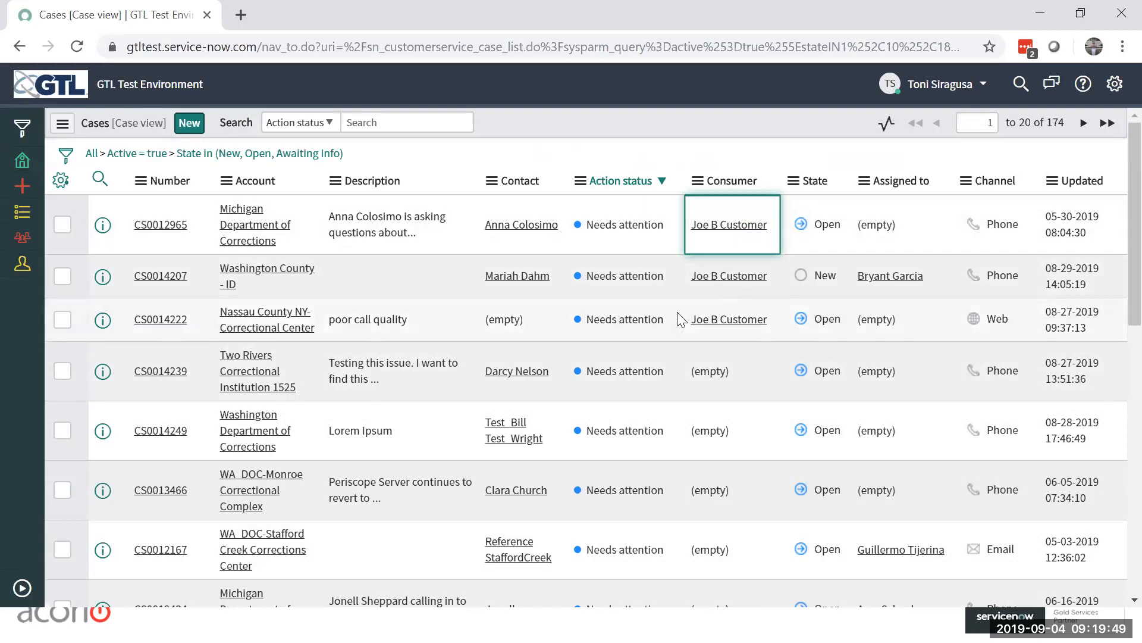
# Step: Open the first case's record and review its notes, activities and Consumer field
pyautogui.click(167, 226)
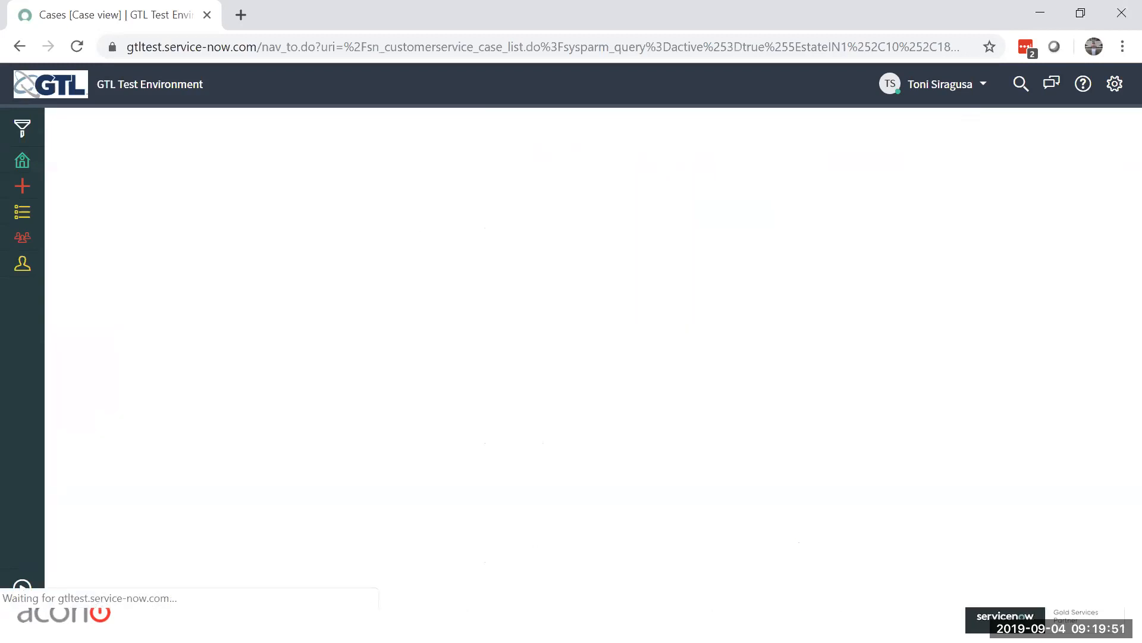
pyautogui.scroll(-10, 469, 490)
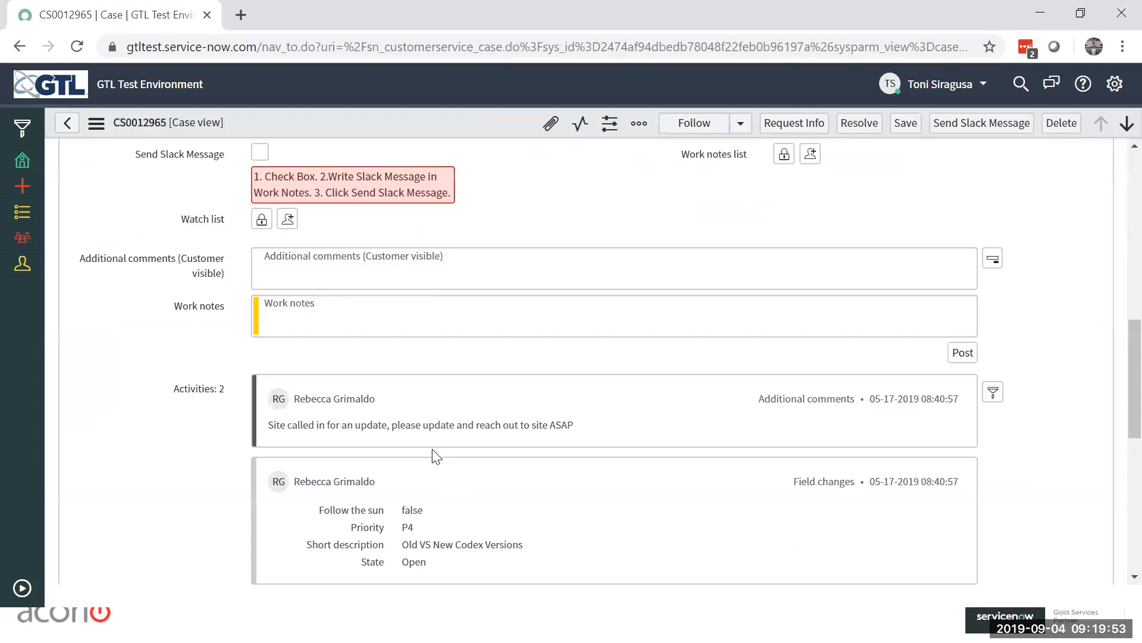
pyautogui.scroll(10, 608, 415)
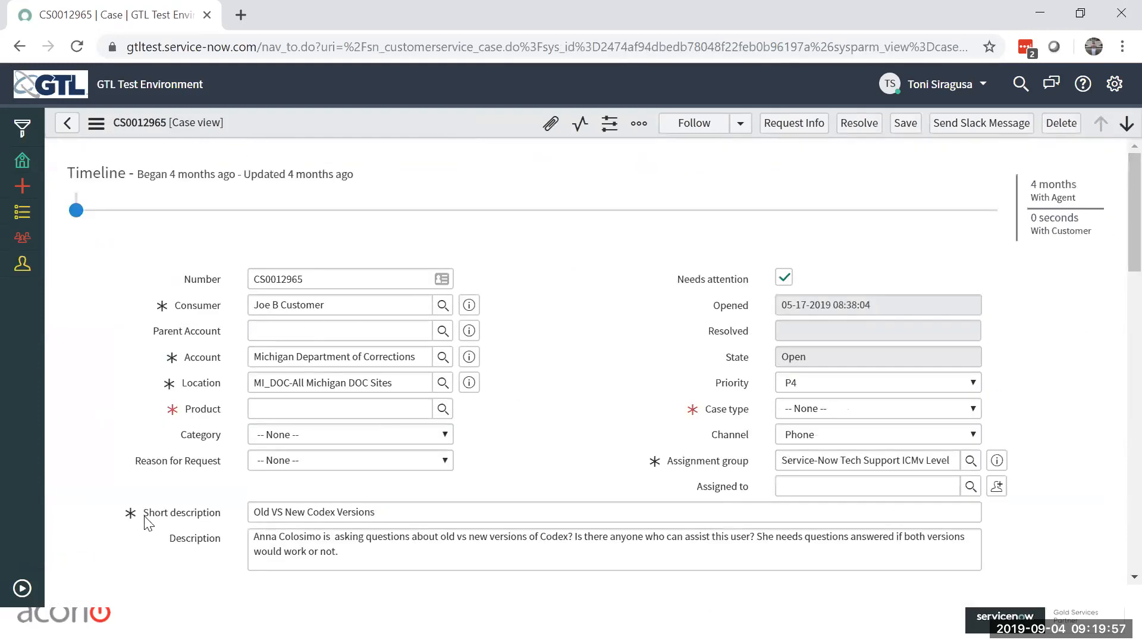
# Step: Advance to the next case record, review its notes and details, and return to the case list
pyautogui.click(1126, 123)
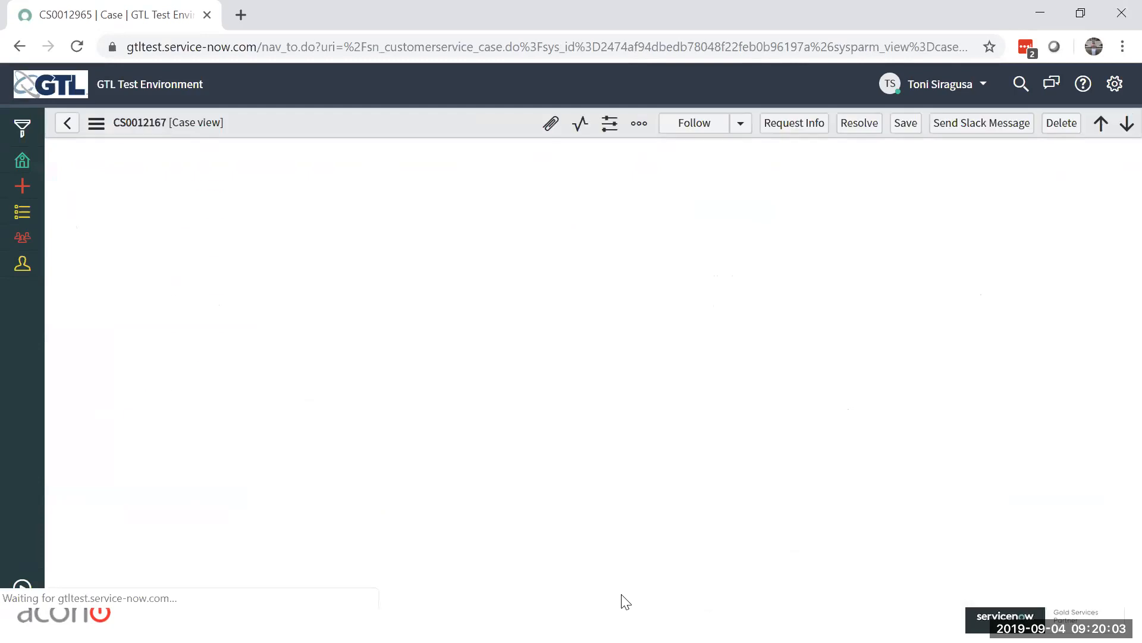
pyautogui.scroll(-10, 714, 397)
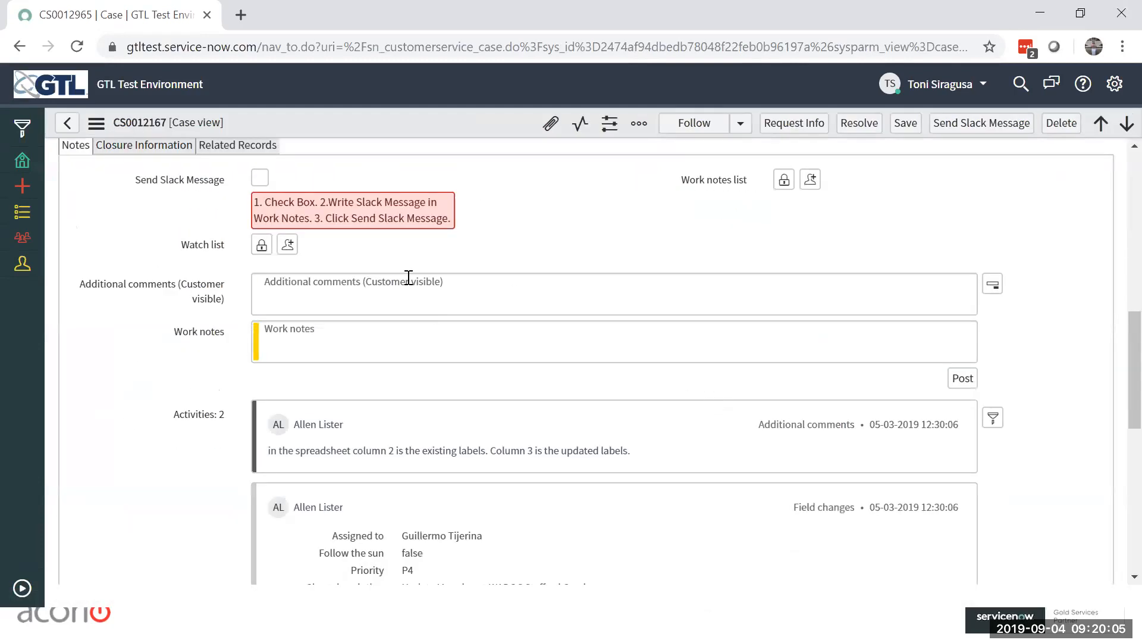
pyautogui.scroll(-2, 408, 278)
pyautogui.scroll(10, 409, 278)
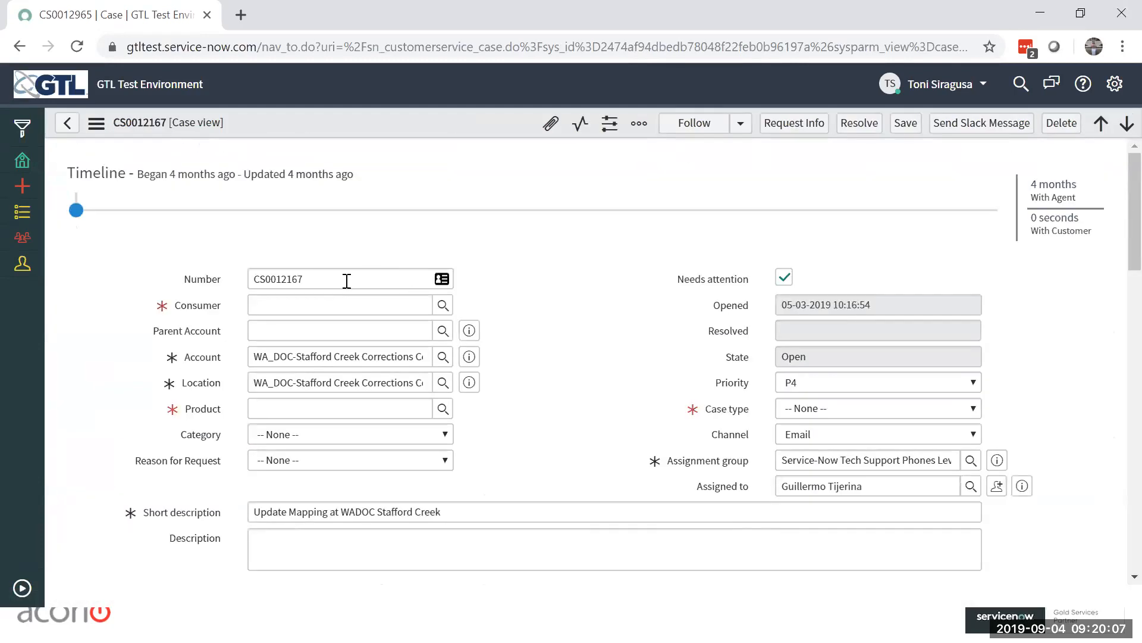
pyautogui.click(644, 305)
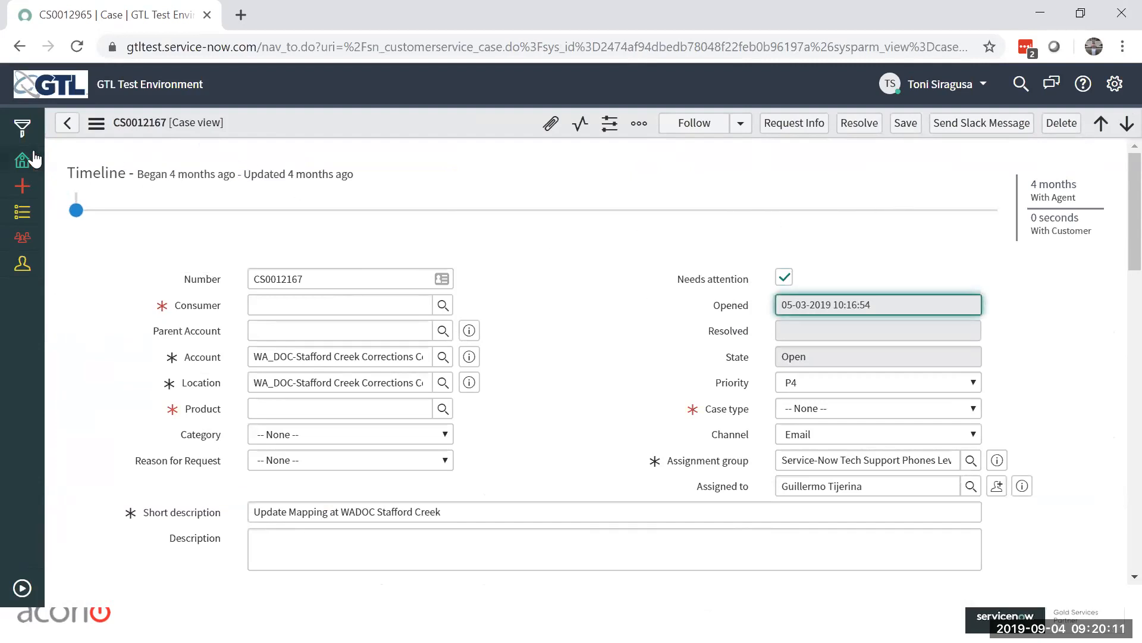
pyautogui.click(66, 124)
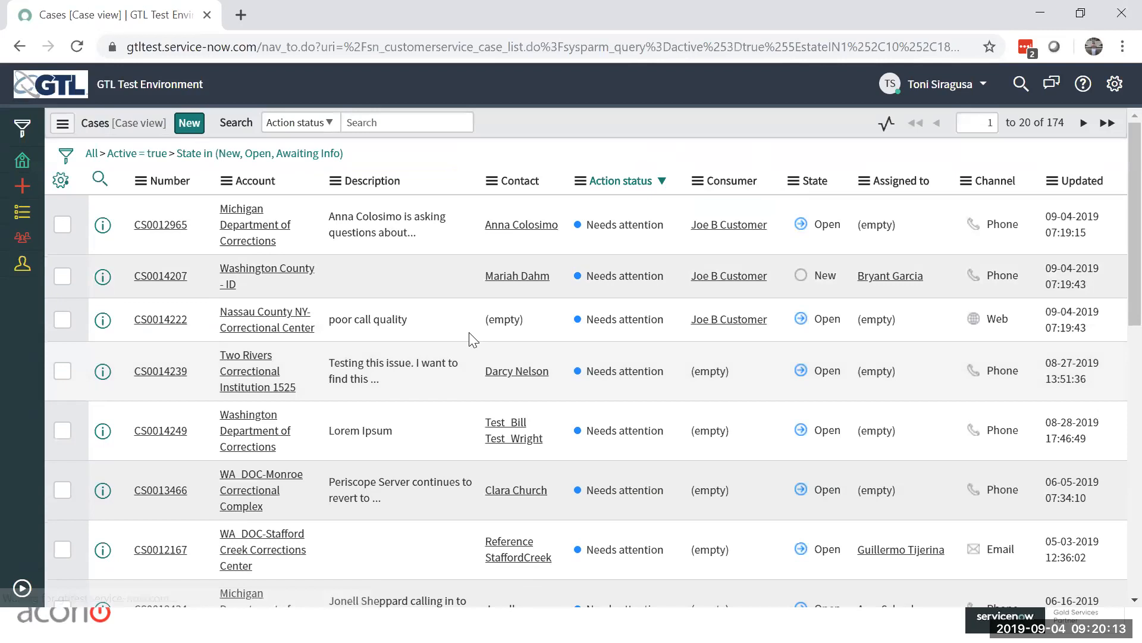
# Step: Check the second case's record, discarding changes on leaving, and visit its linked consumer's record before returning to the list
pyautogui.click(159, 276)
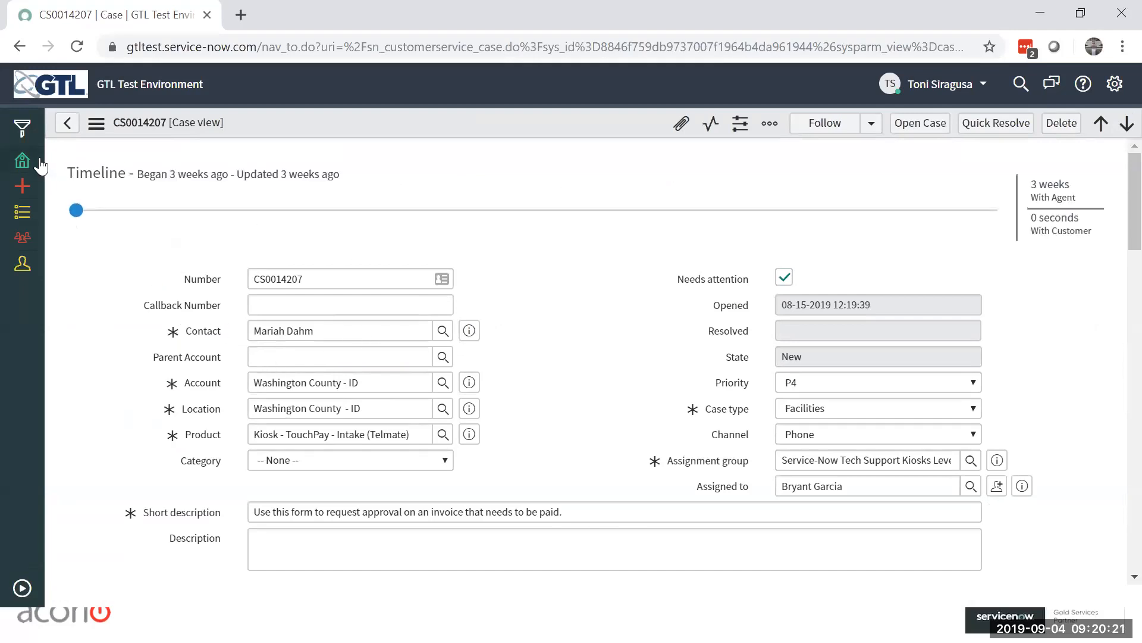
pyautogui.click(62, 126)
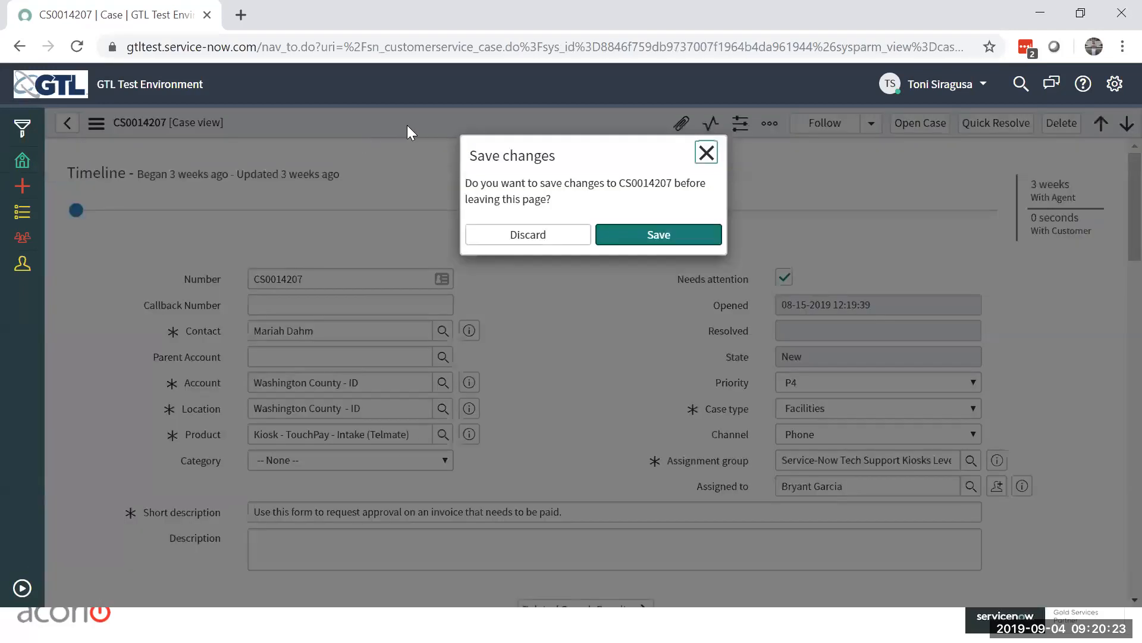
pyautogui.click(558, 240)
pyautogui.click(560, 232)
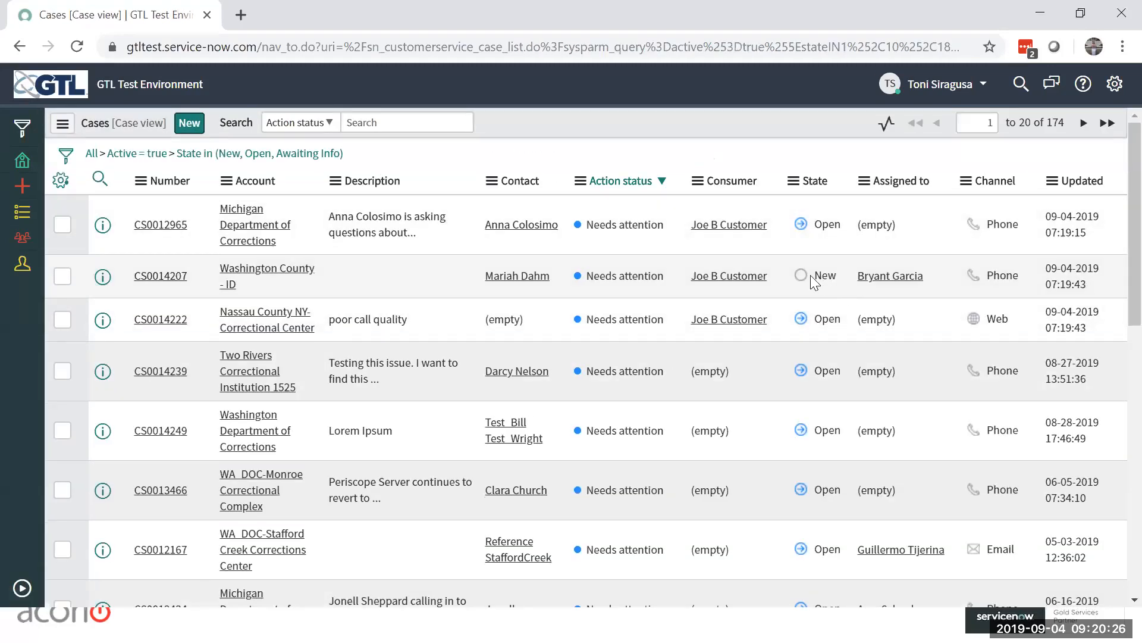
pyautogui.click(763, 275)
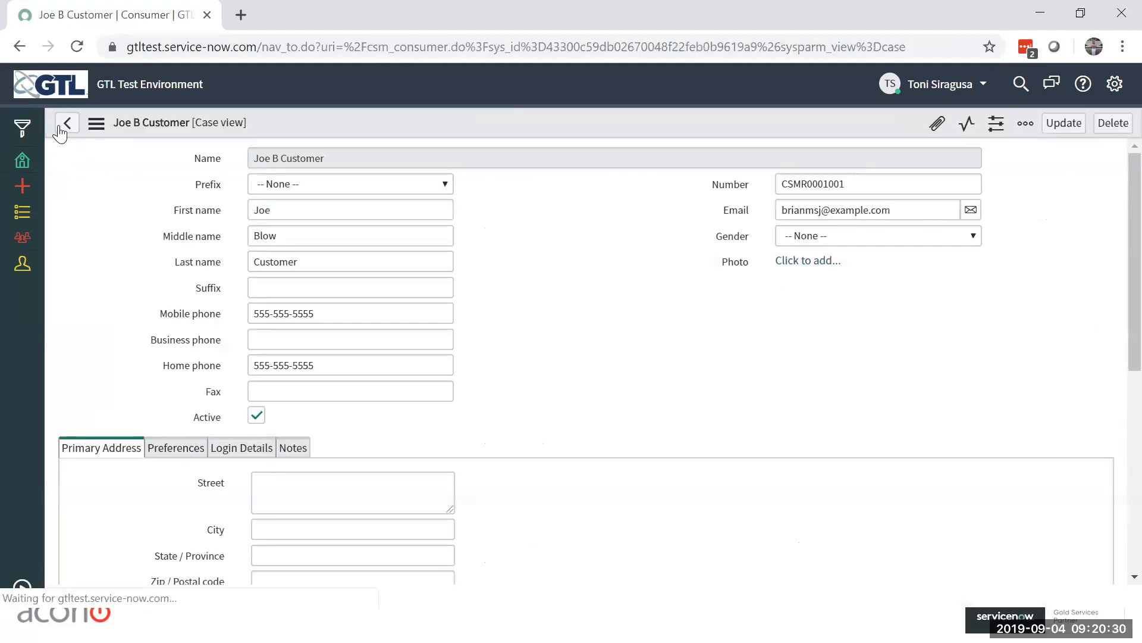
pyautogui.click(59, 127)
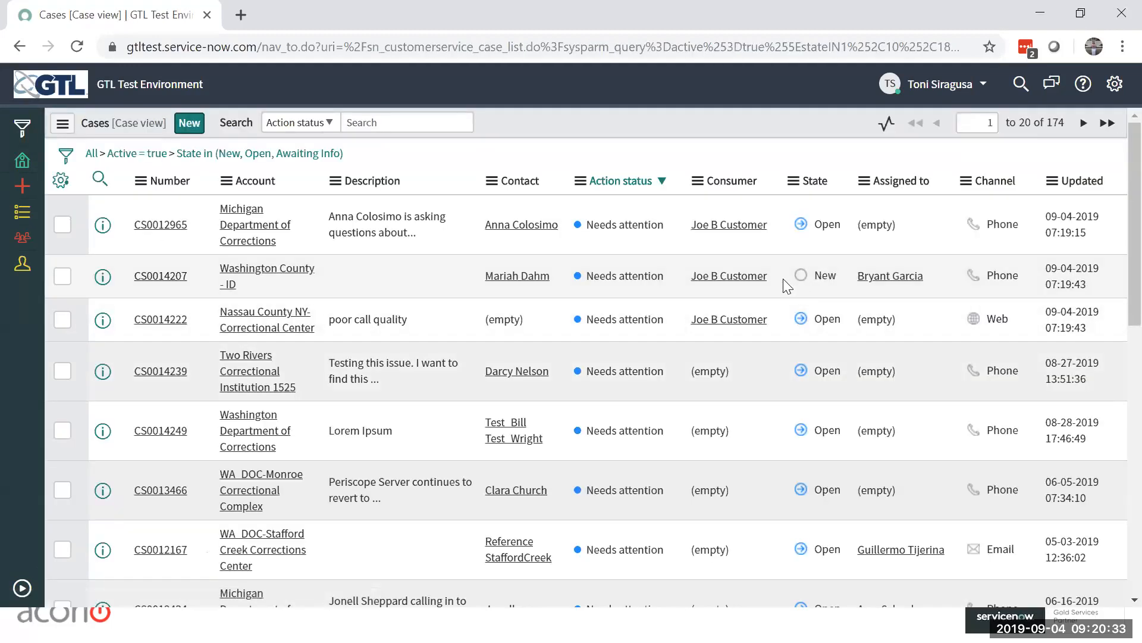
# Step: Open the second case's Consumer cell for inline editing in the list and cancel the edit
pyautogui.doubleClick(783, 278)
pyautogui.press('Escape')
pyautogui.doubleClick(751, 287)
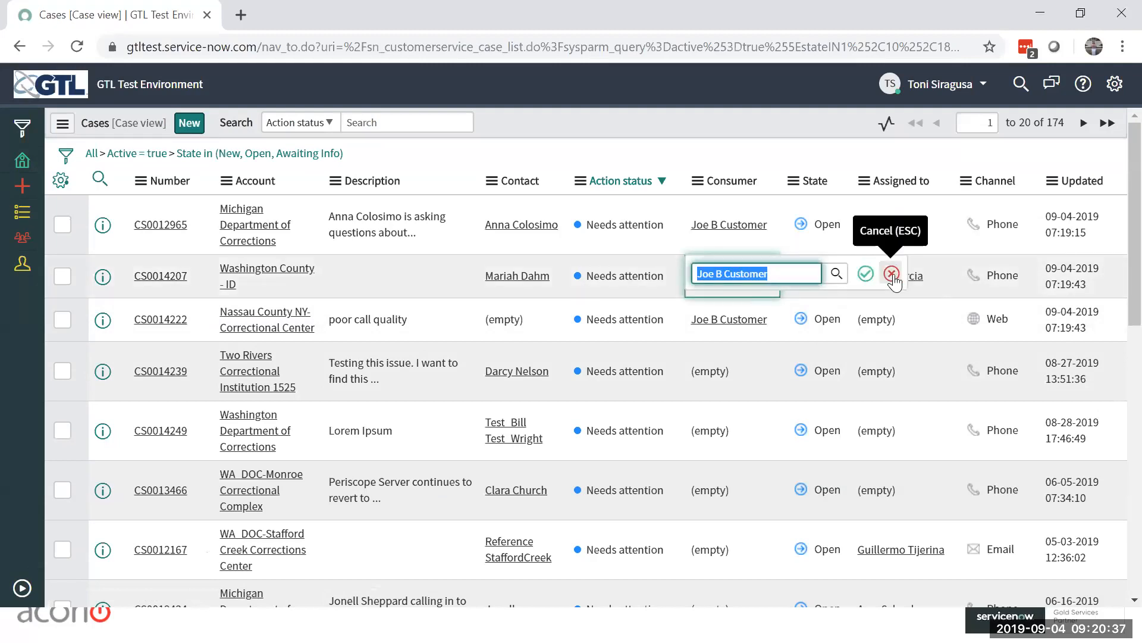
pyautogui.click(892, 275)
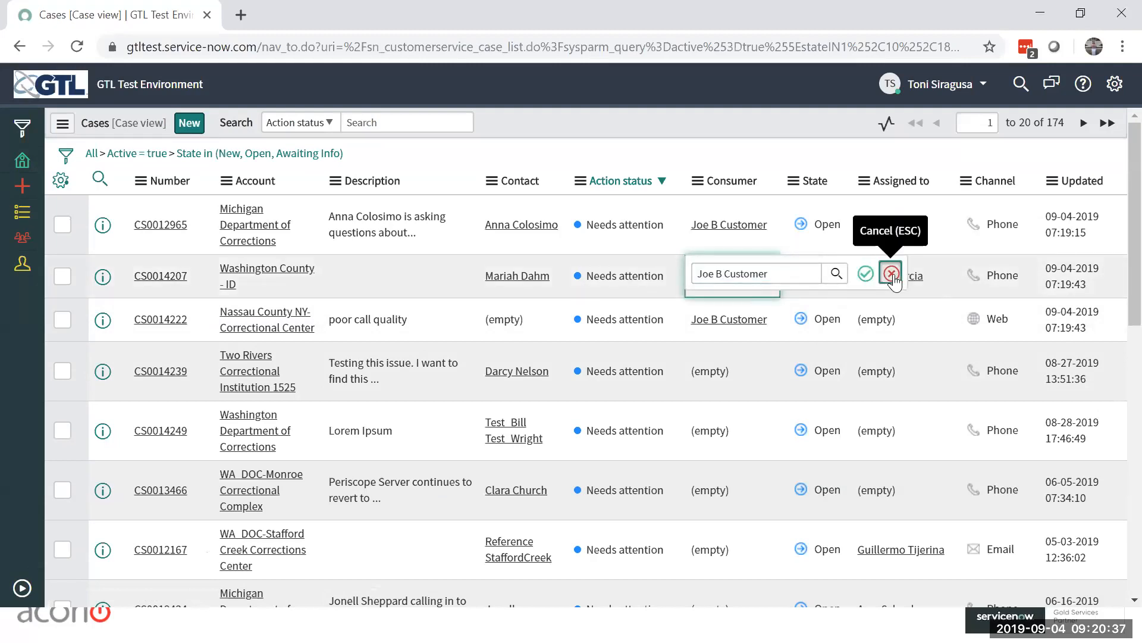
pyautogui.doubleClick(760, 333)
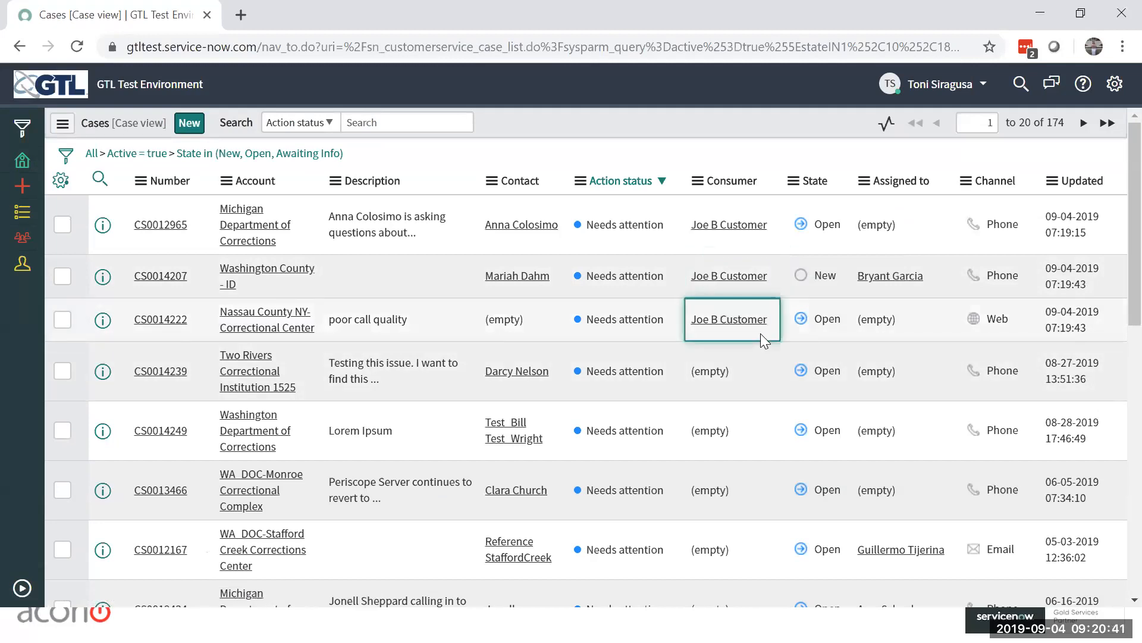
pyautogui.click(892, 317)
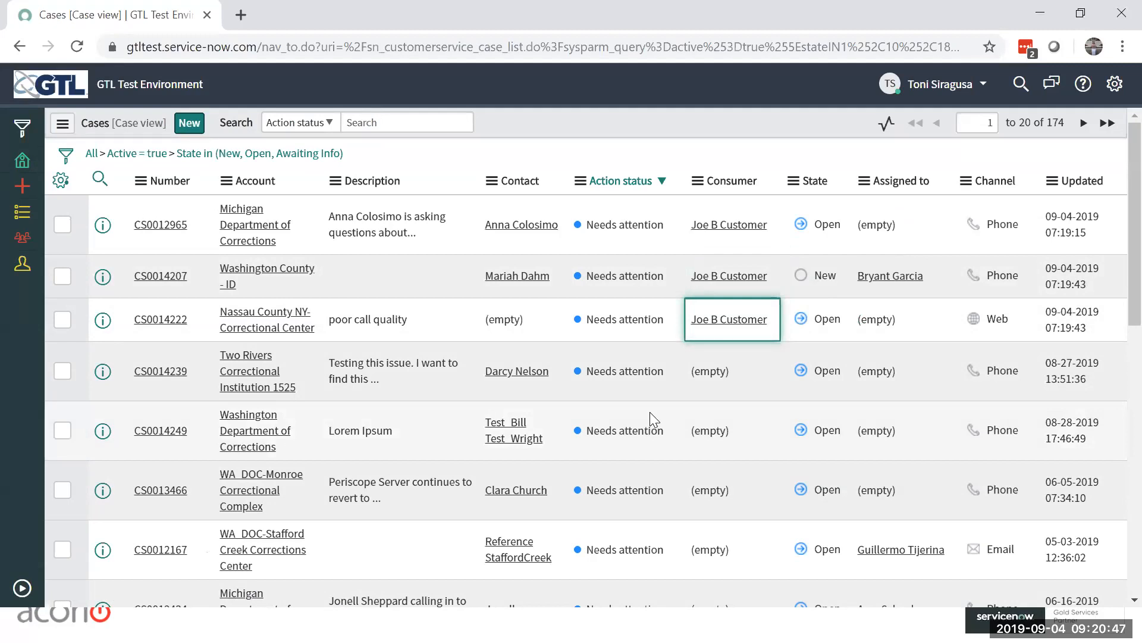
pyautogui.click(769, 237)
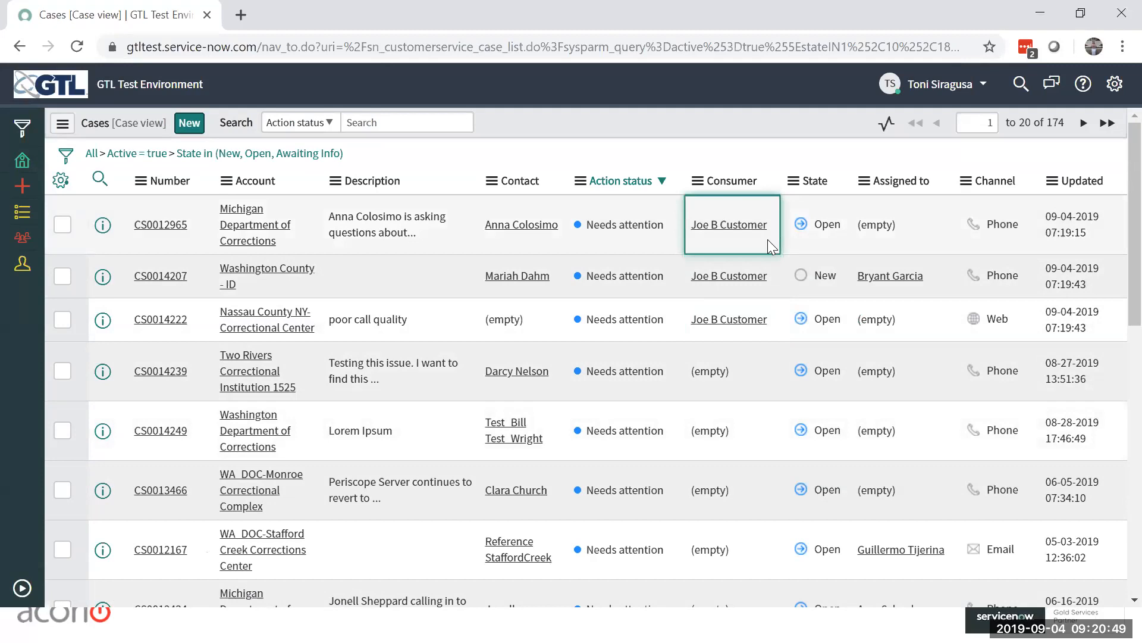
pyautogui.doubleClick(767, 240)
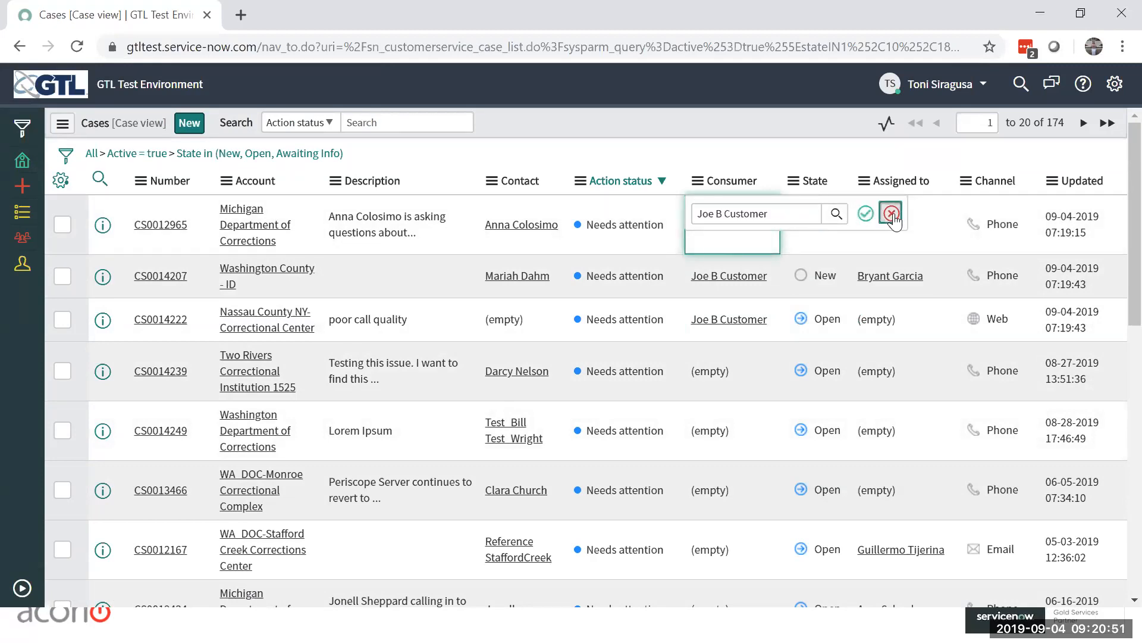
pyautogui.click(891, 214)
pyautogui.click(751, 232)
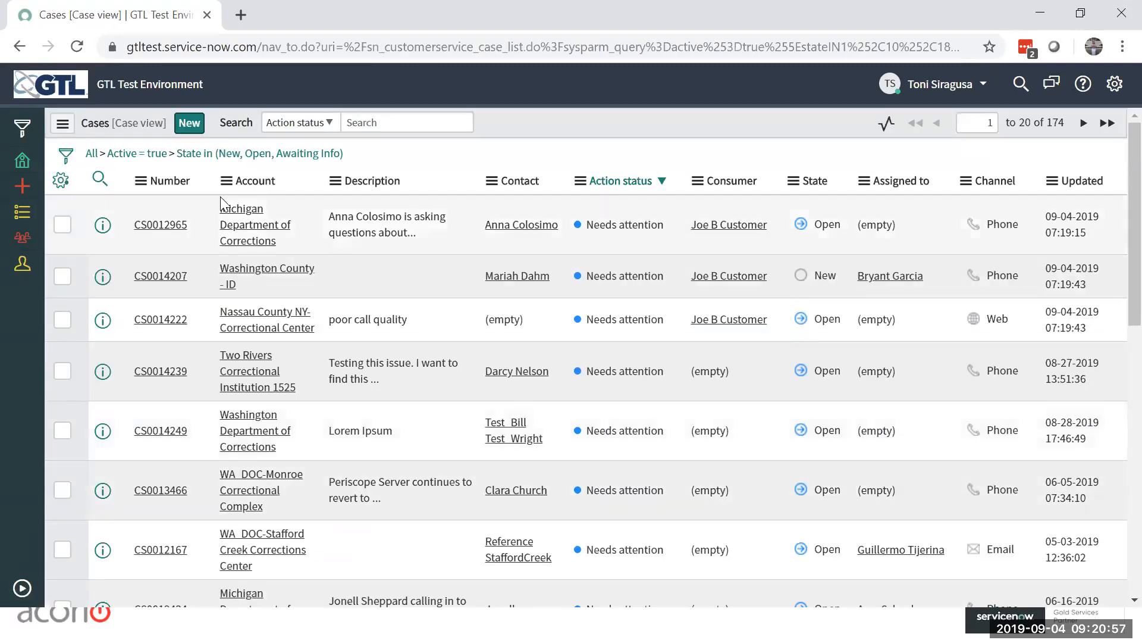
pyautogui.click(84, 47)
# Step: Clear the Consumer cells of the first three cases inline in the list, and check the change in the first case's record
pyautogui.doubleClick(779, 317)
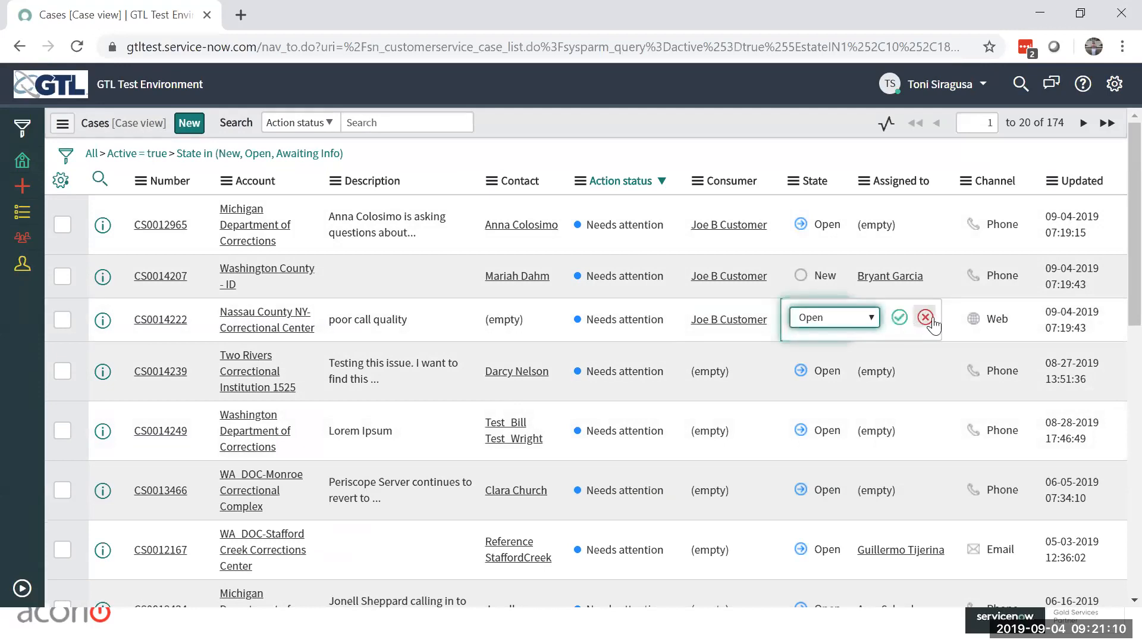
pyautogui.doubleClick(761, 331)
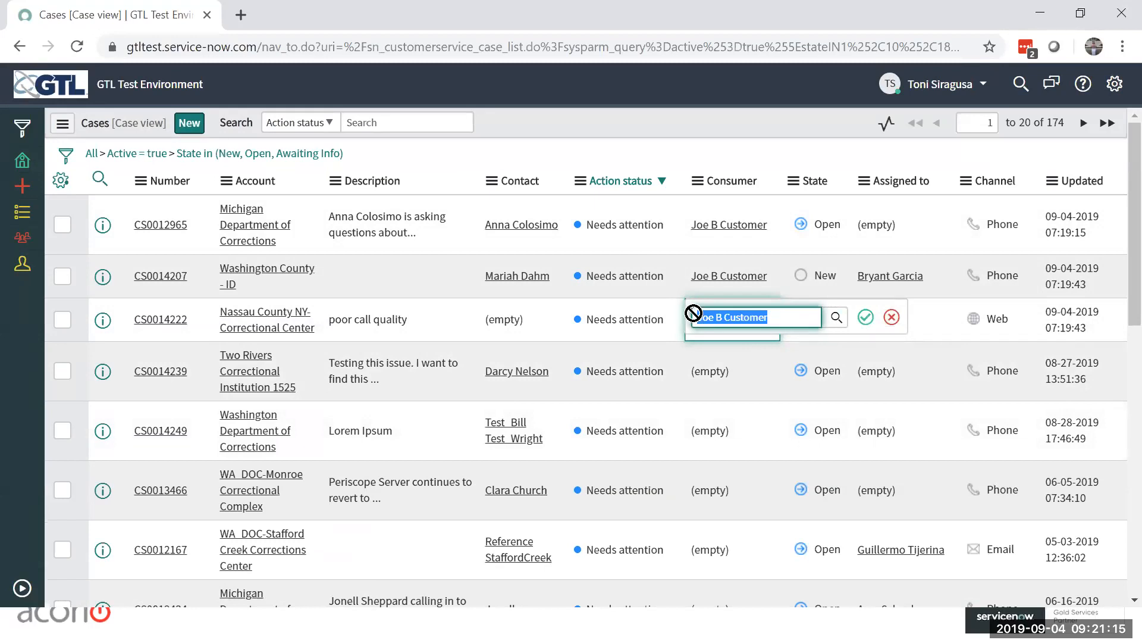
pyautogui.press('BackSpace')
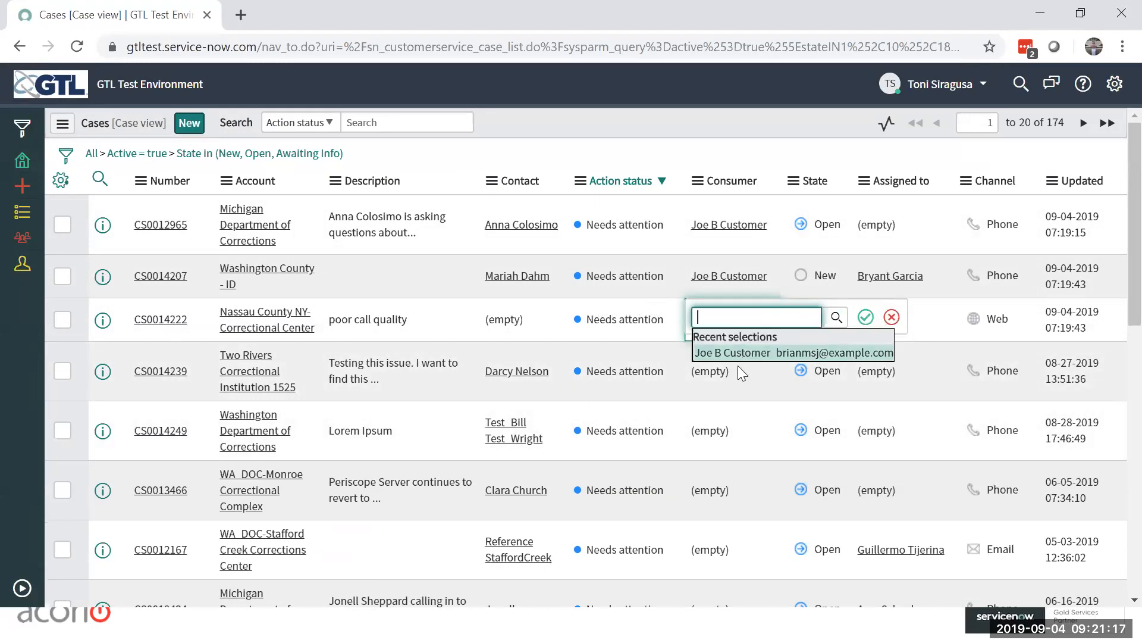
pyautogui.press('Return')
pyautogui.doubleClick(777, 281)
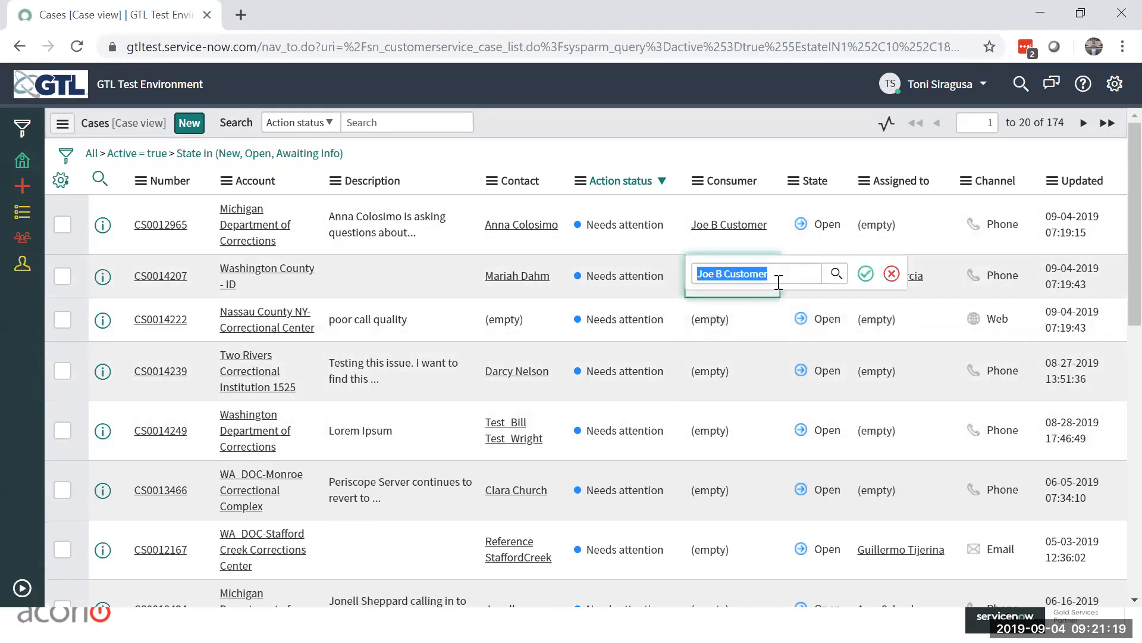
pyautogui.press('BackSpace')
pyautogui.doubleClick(778, 232)
pyautogui.press('BackSpace')
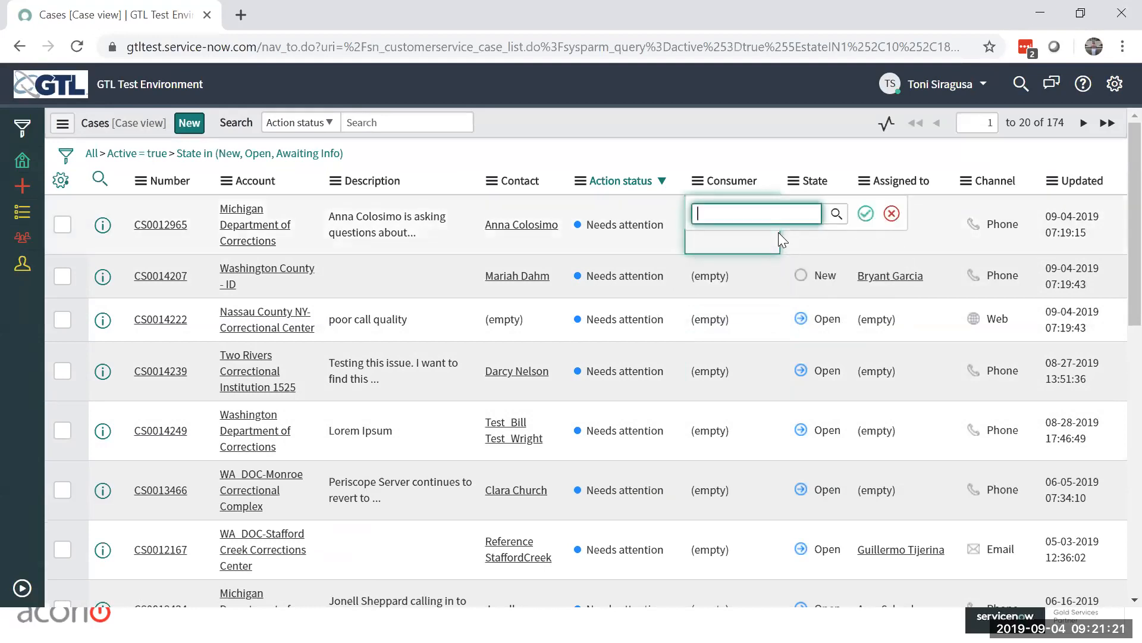
pyautogui.click(762, 319)
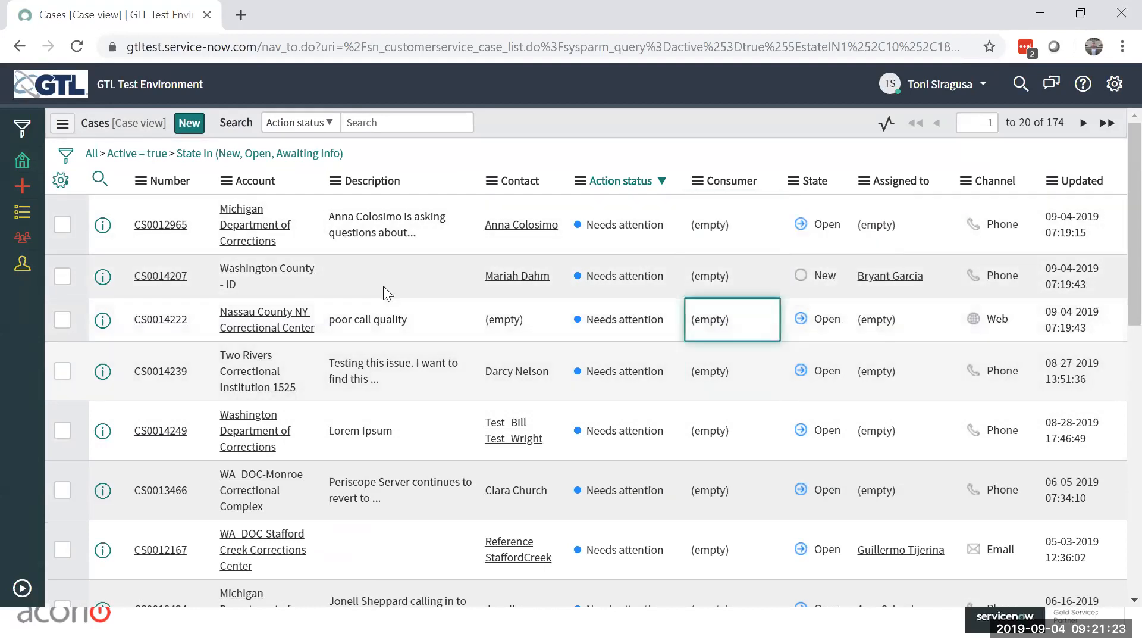
pyautogui.click(156, 225)
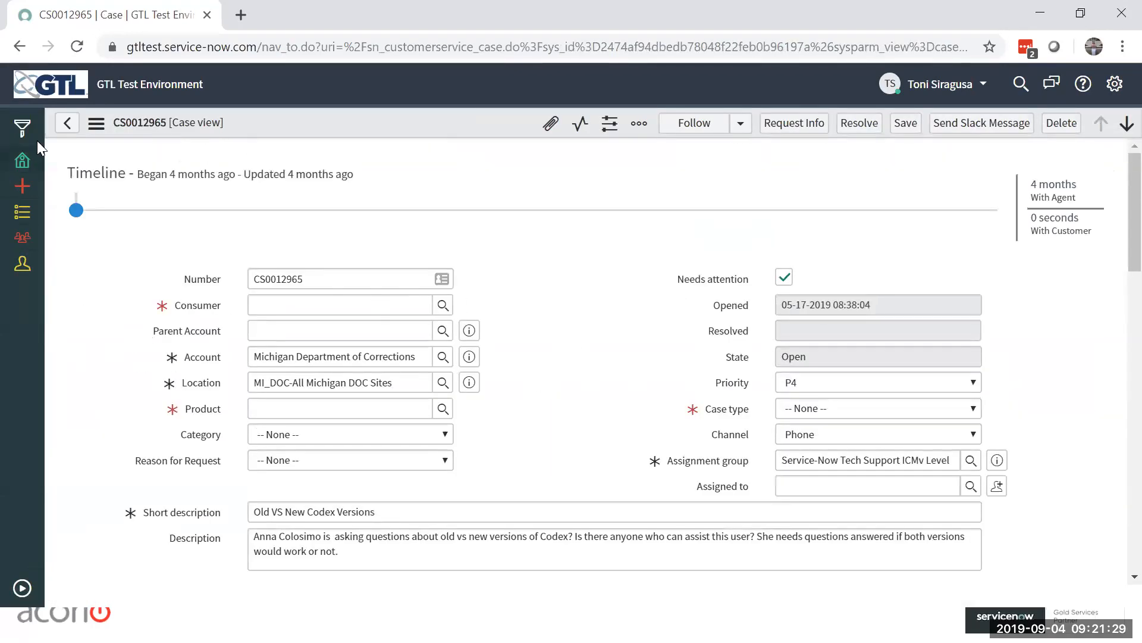
pyautogui.click(58, 127)
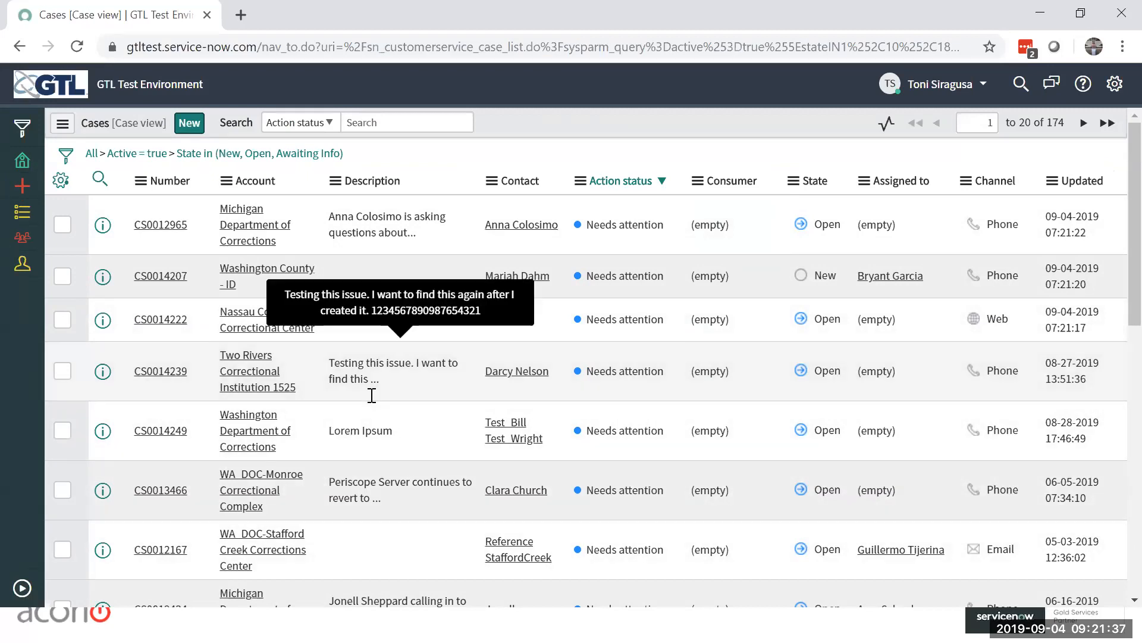
# Step: Group the case list by Action status, and expand and collapse the Blocked internally group
pyautogui.click(63, 126)
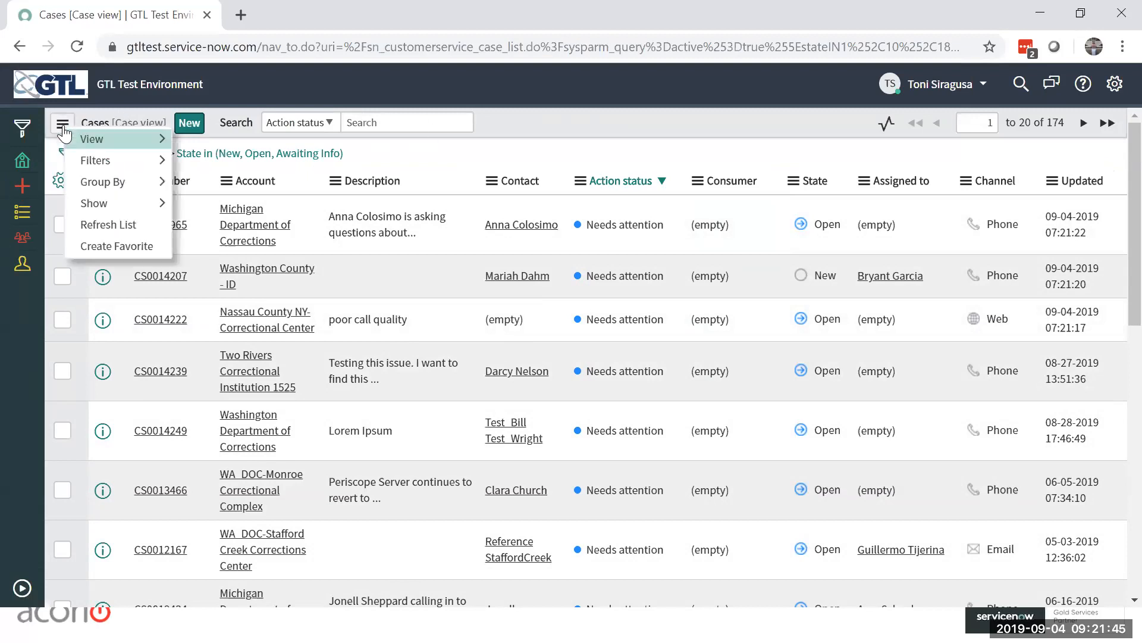
pyautogui.moveTo(110, 159)
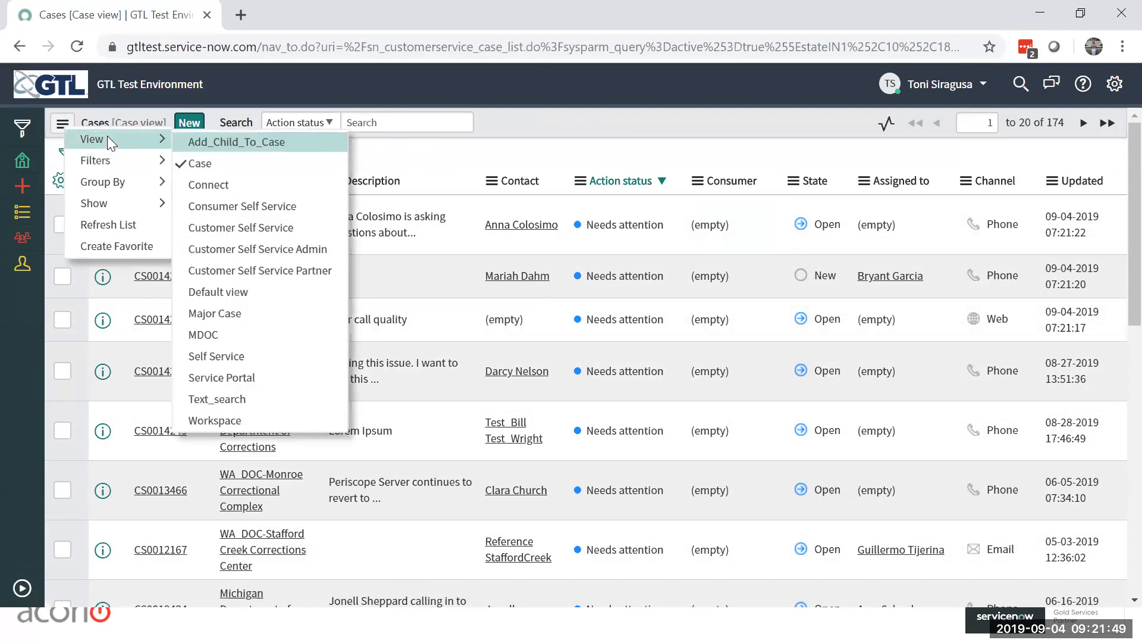
pyautogui.moveTo(141, 183)
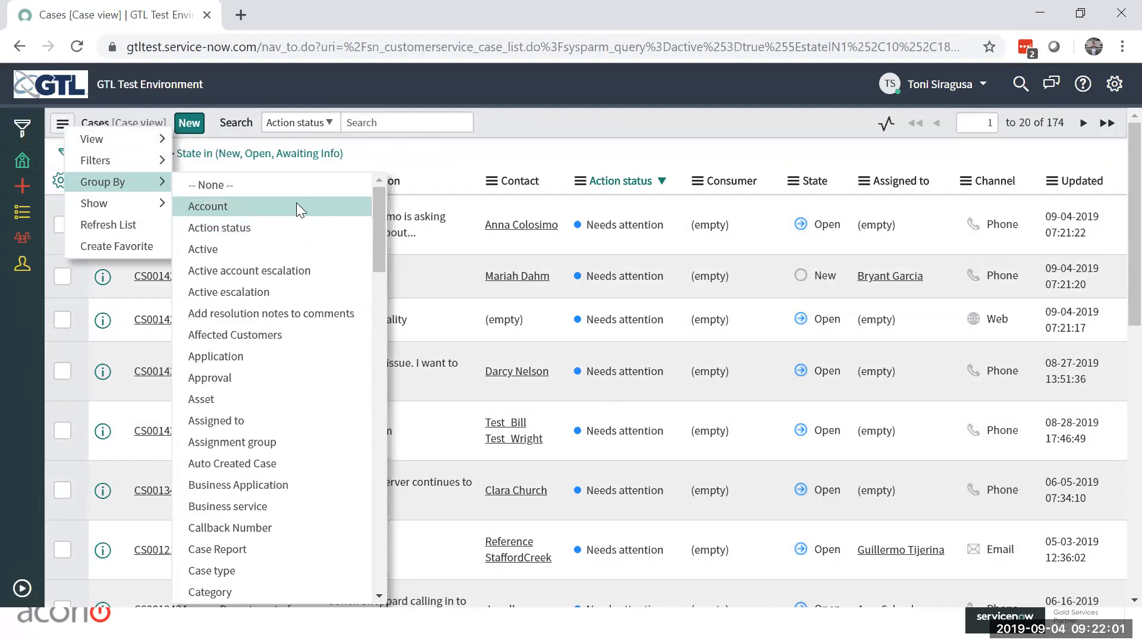
pyautogui.moveTo(378, 190); pyautogui.dragTo(387, 166)
pyautogui.click(258, 231)
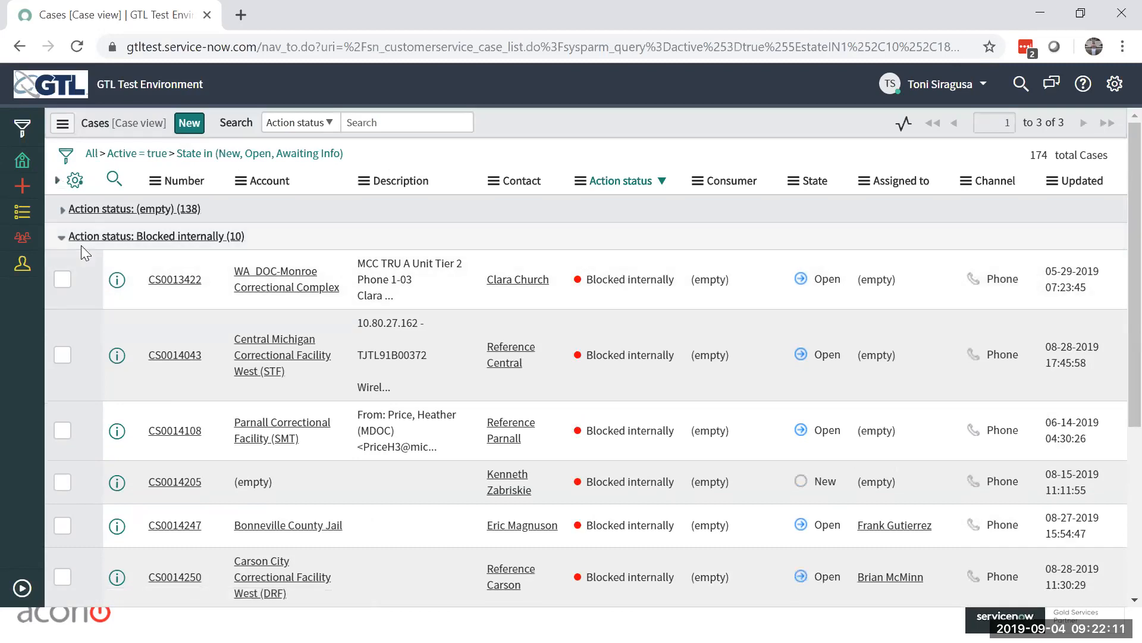
pyautogui.click(60, 239)
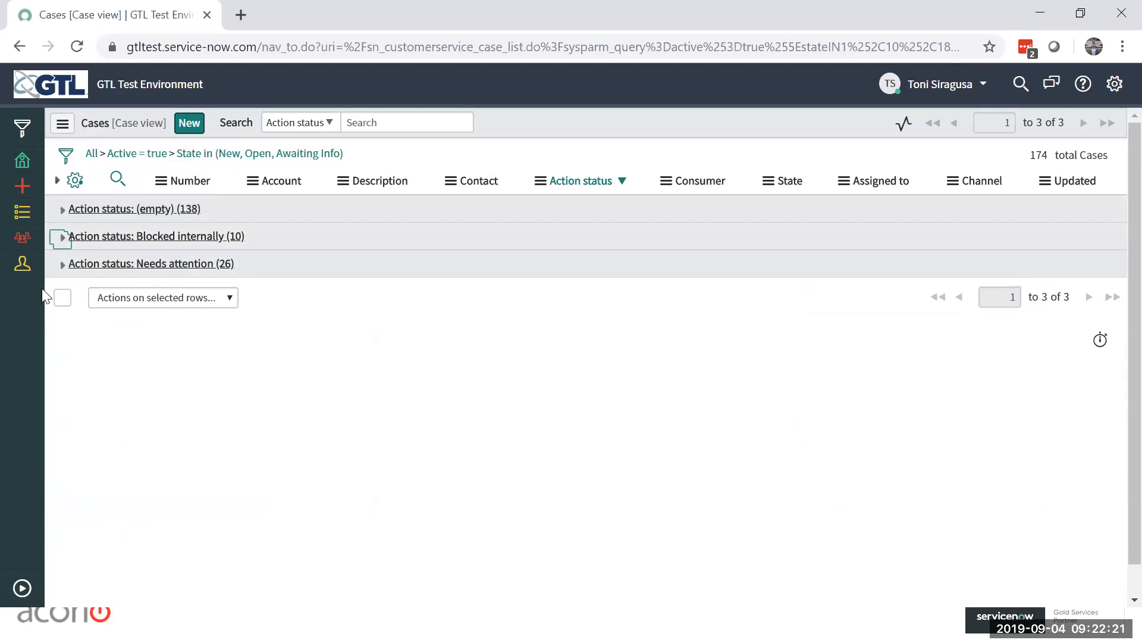
pyautogui.click(61, 236)
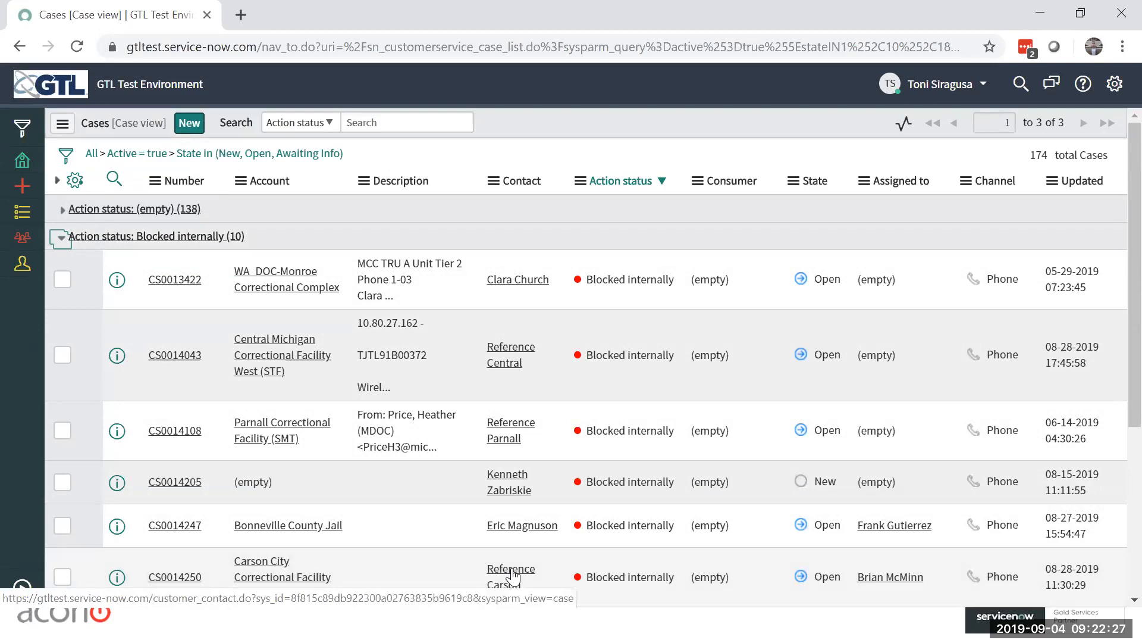
pyautogui.click(61, 238)
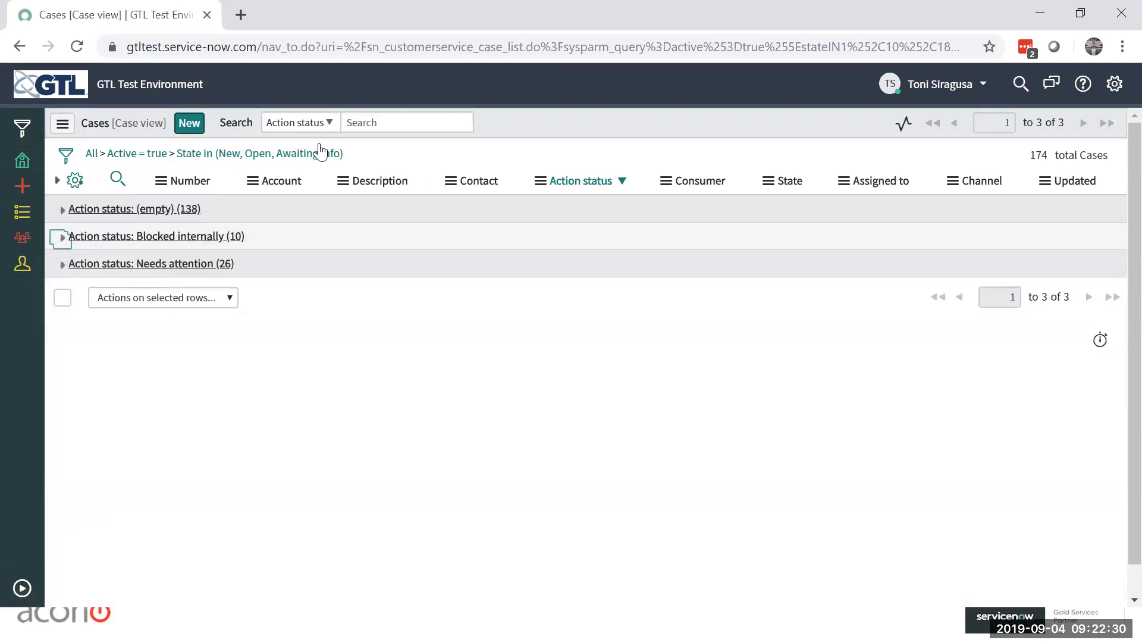
# Step: Show the navigator's favorites, save the current case list filter as a favorite and remove it again
pyautogui.click(22, 589)
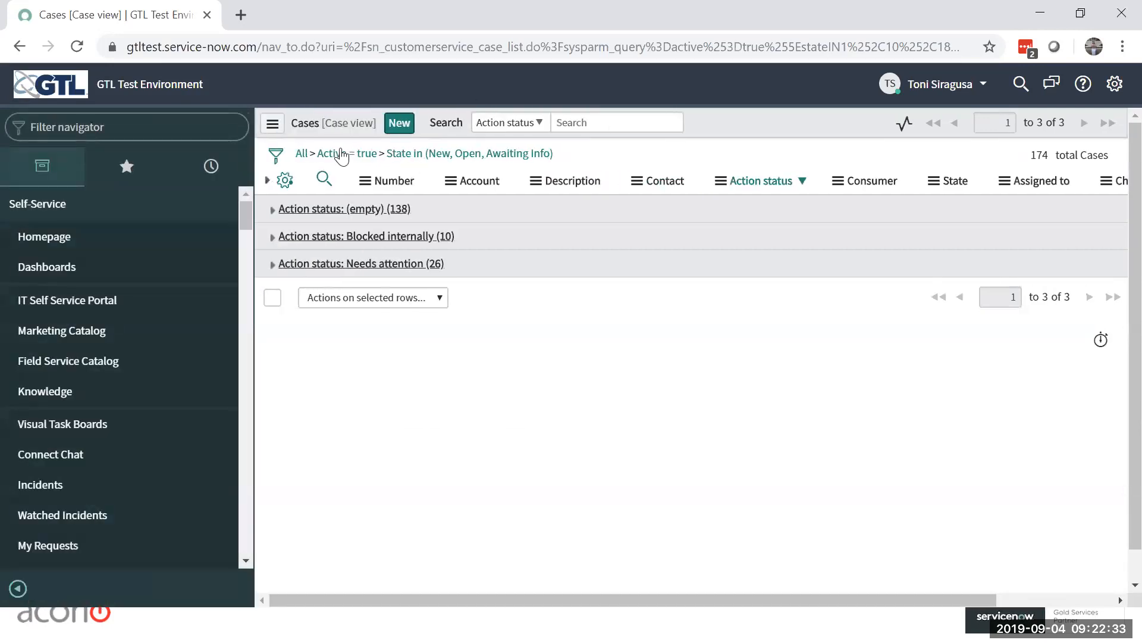
pyautogui.click(127, 168)
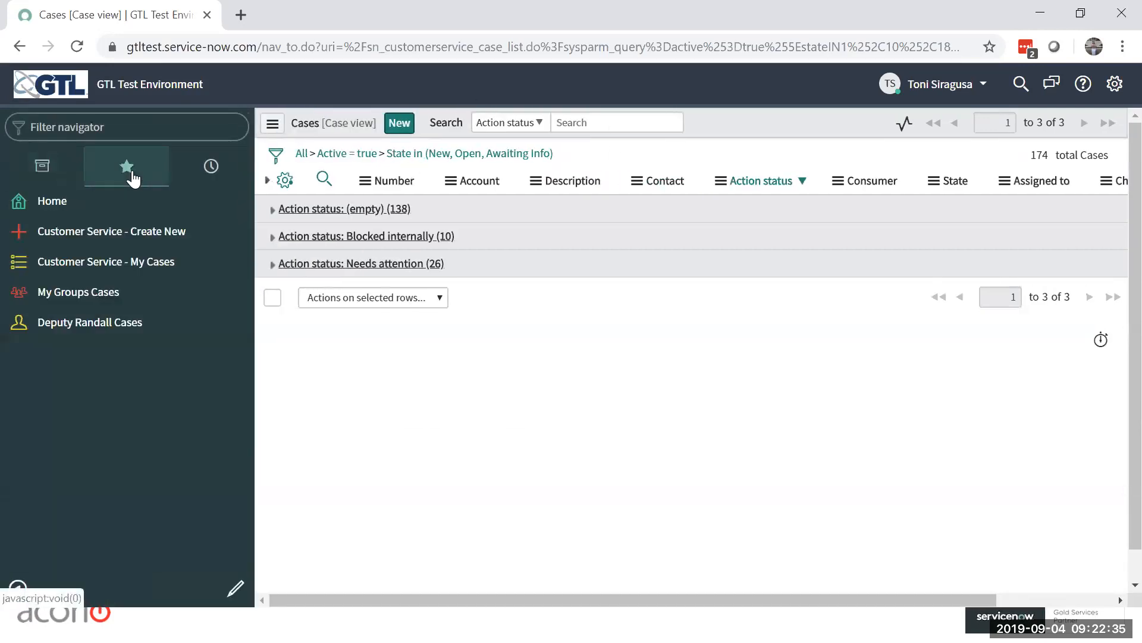
pyautogui.moveTo(452, 153); pyautogui.dragTo(107, 357)
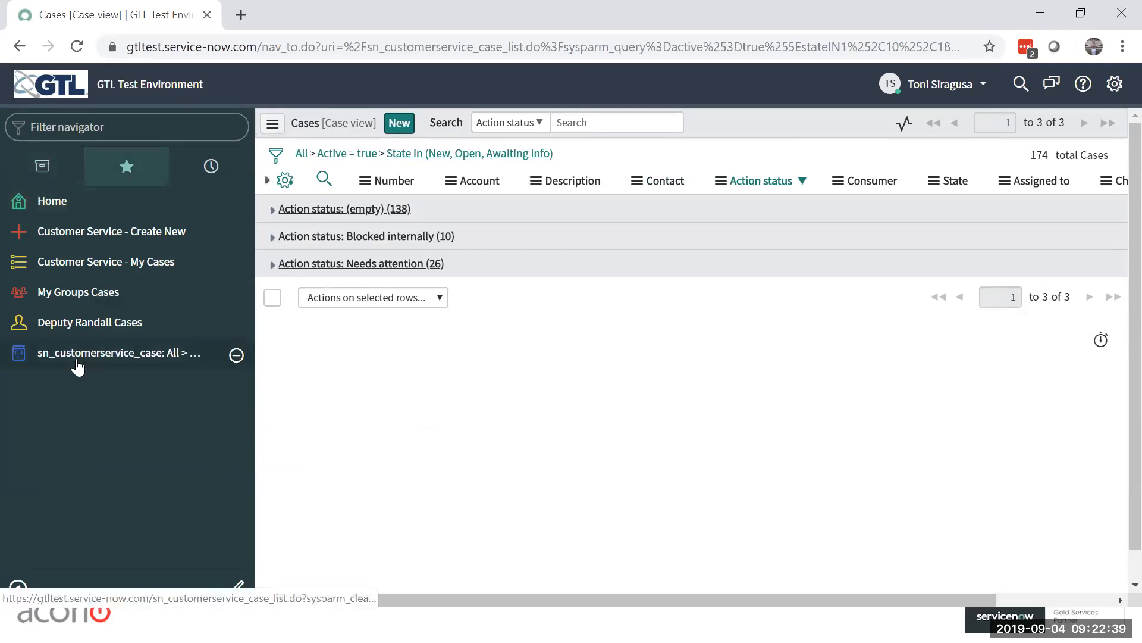
pyautogui.click(237, 356)
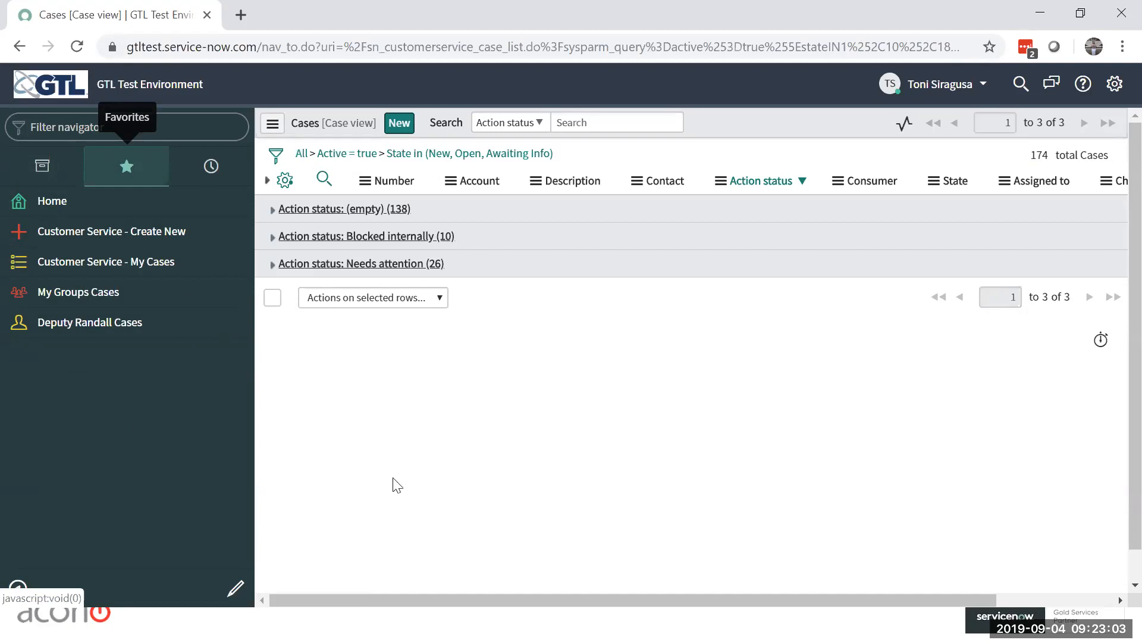
# Step: Open the first case in the empty Action status group, close its Special Handling Notes message and collapse the navigator
pyautogui.click(272, 209)
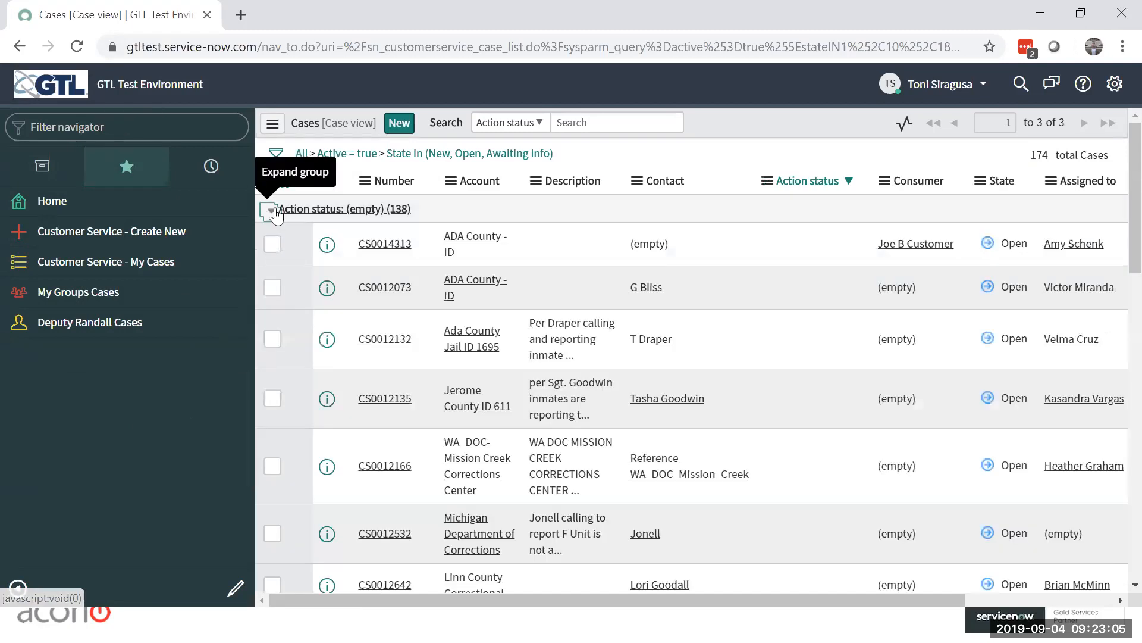
pyautogui.click(387, 244)
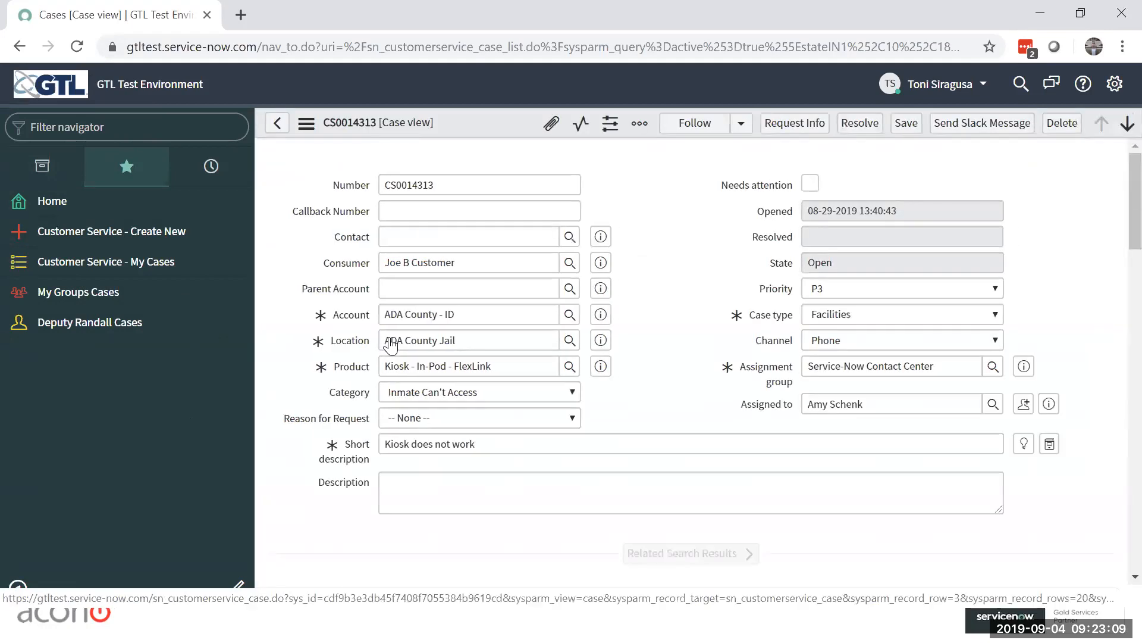
pyautogui.scroll(-8, 391, 345)
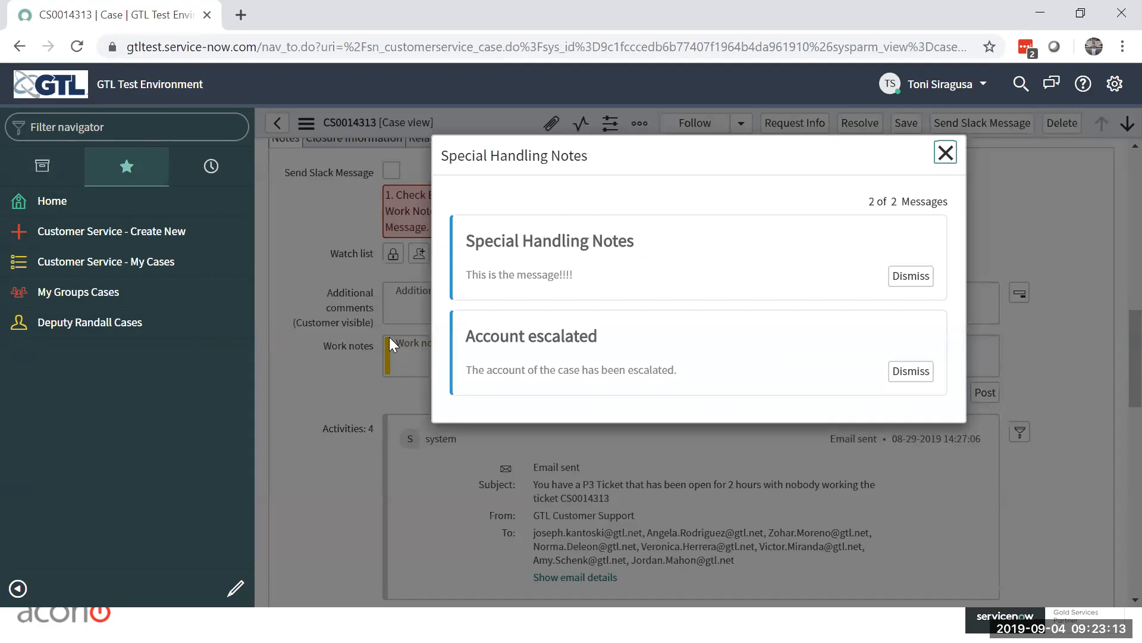
pyautogui.click(946, 153)
pyautogui.click(17, 590)
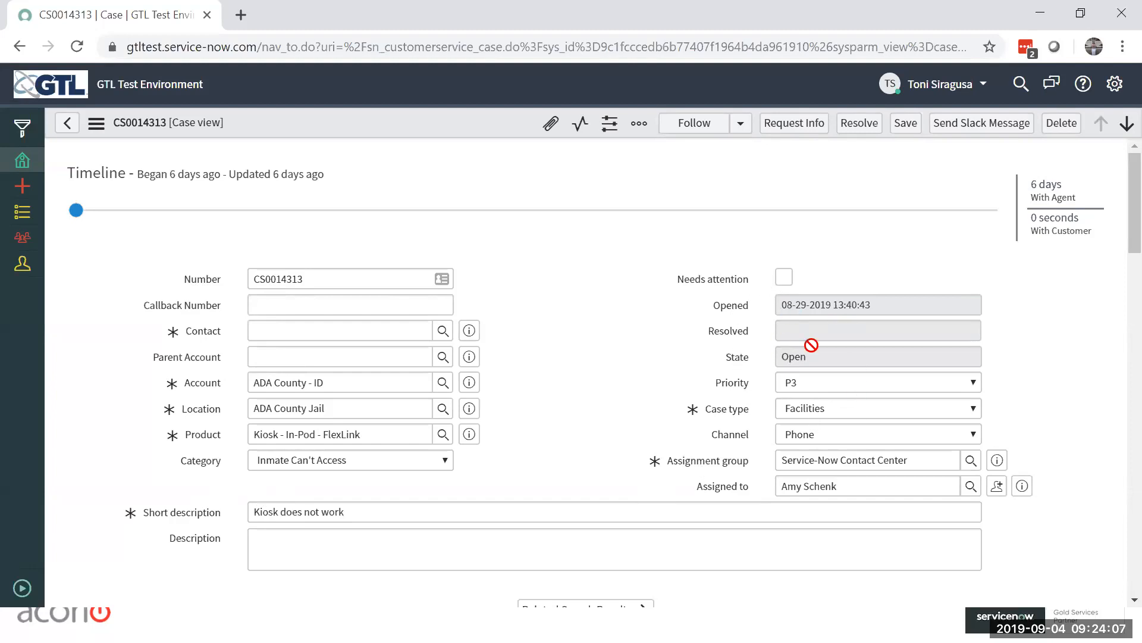
# Step: Examine the case's available Case type options, Special Handling Notes List and Notes section without changing anything
pyautogui.click(873, 410)
pyautogui.press('Up')
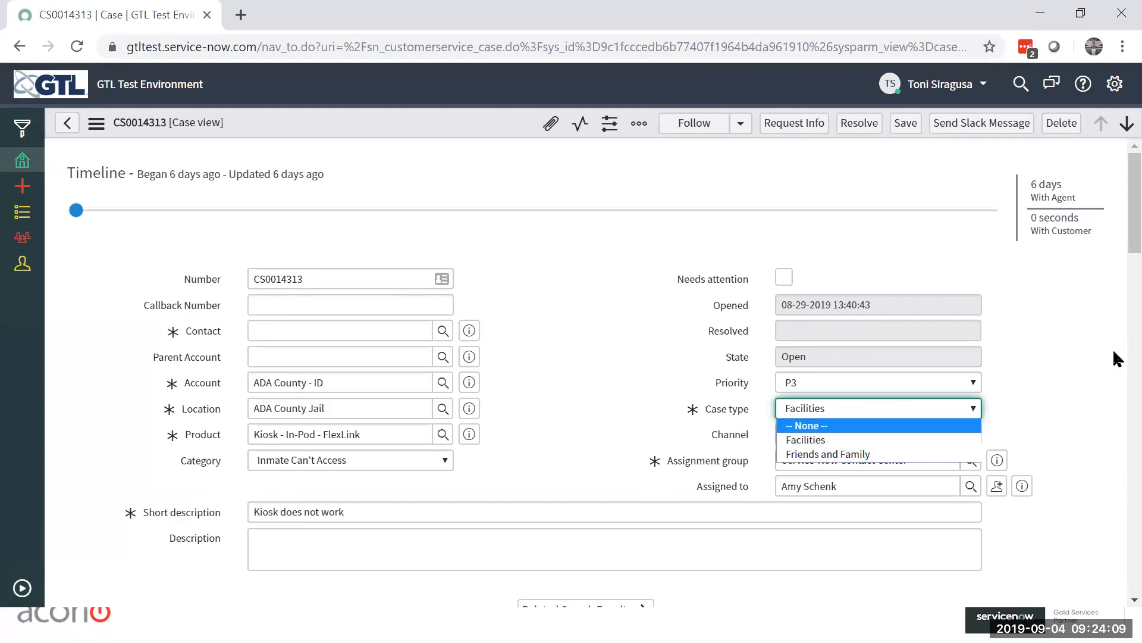
pyautogui.click(1064, 363)
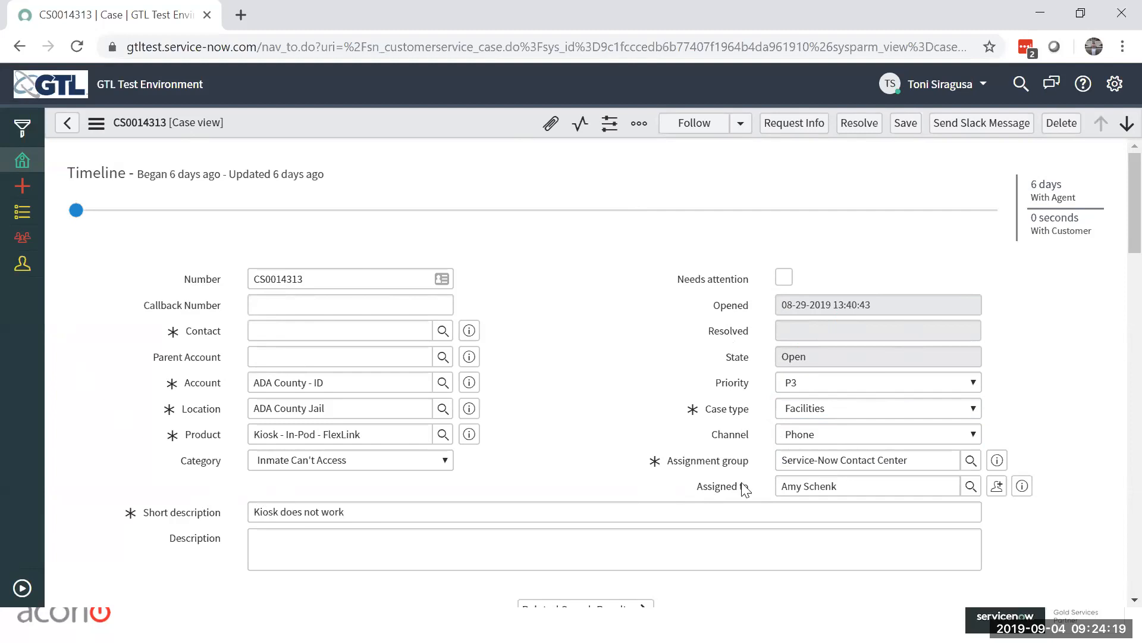
pyautogui.scroll(-5, 1074, 359)
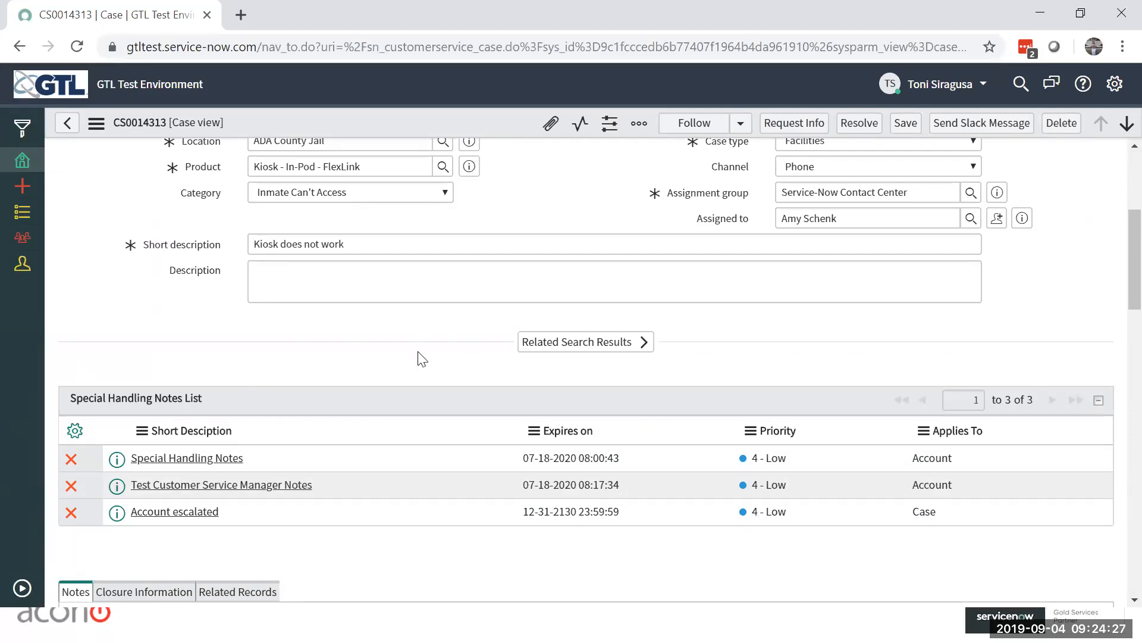
pyautogui.scroll(-2, 422, 358)
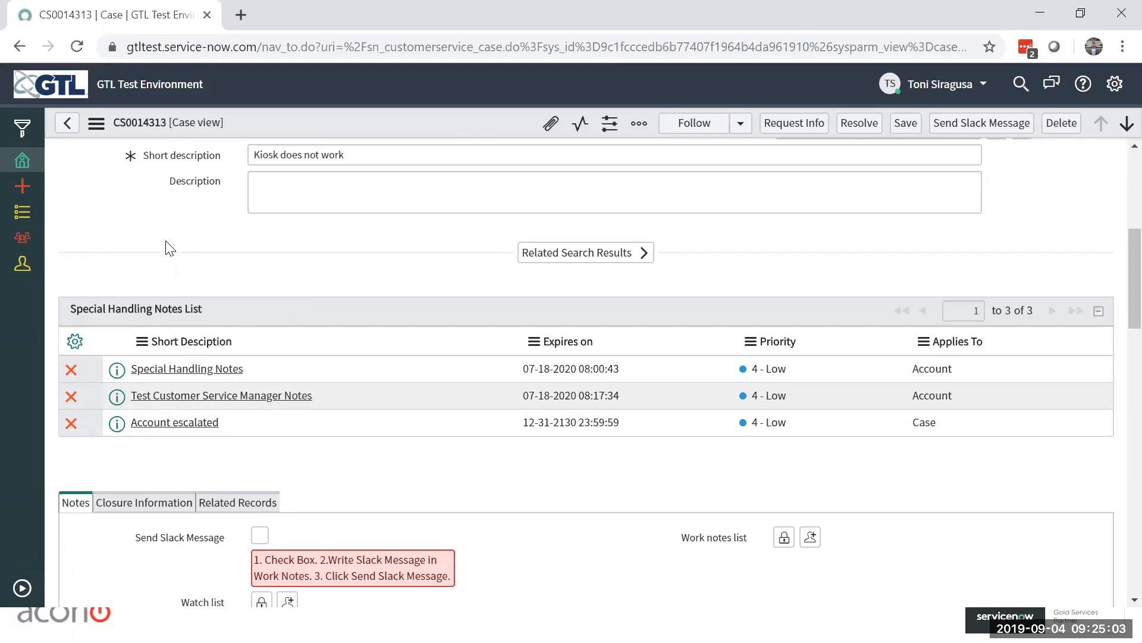
pyautogui.scroll(-1, 322, 294)
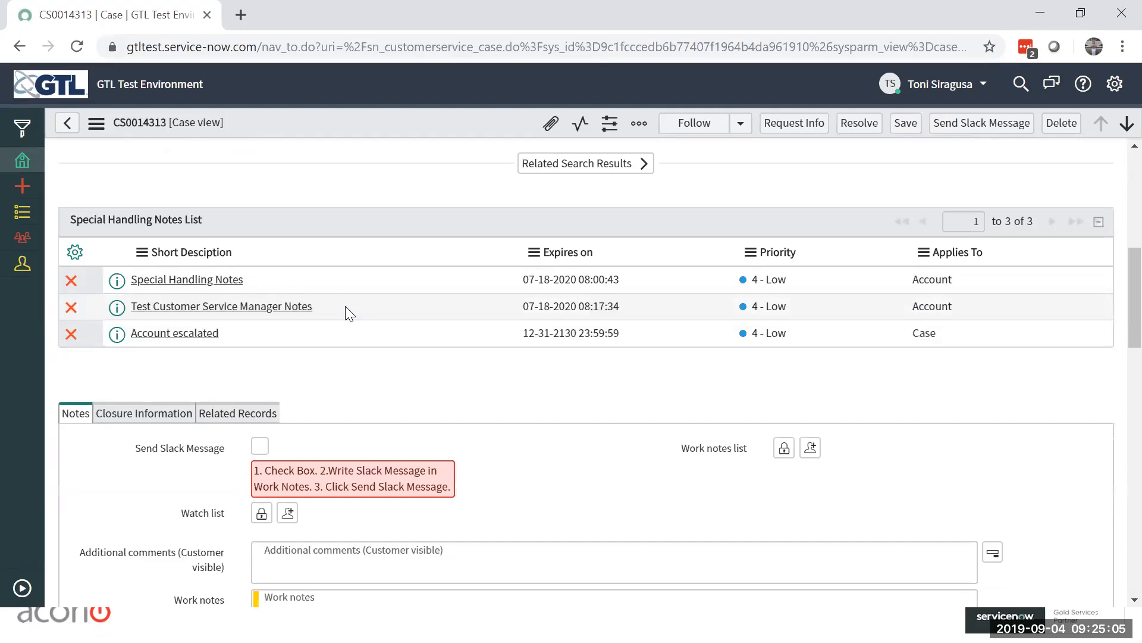
pyautogui.scroll(-2, 884, 331)
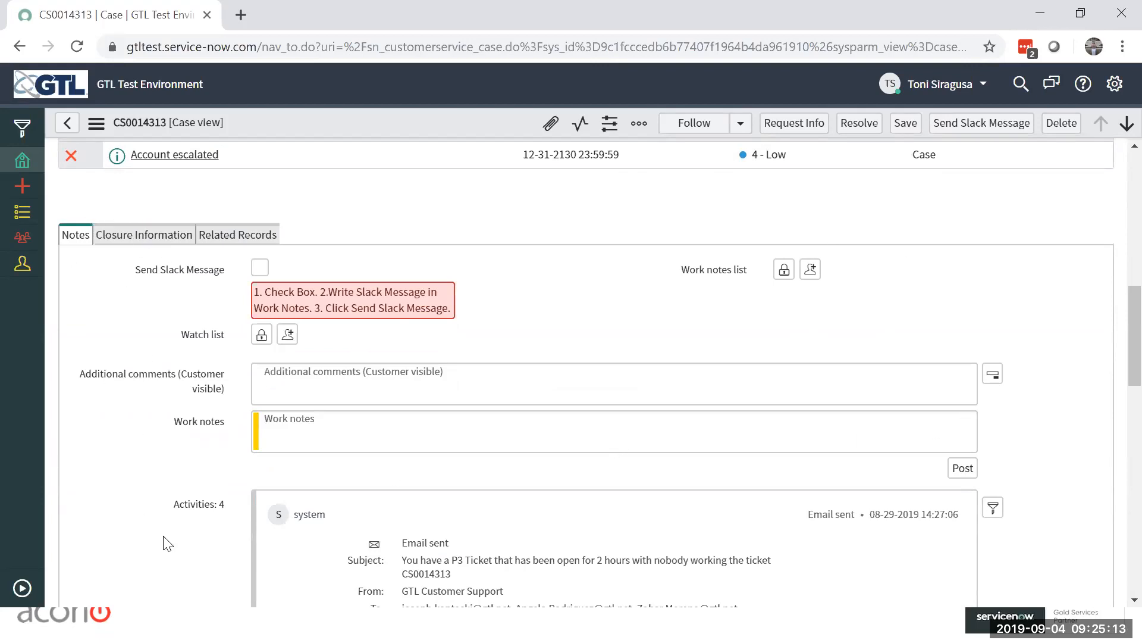
# Step: Review the case's Closure Information and Related Records sections, and return to the Notes section
pyautogui.click(125, 245)
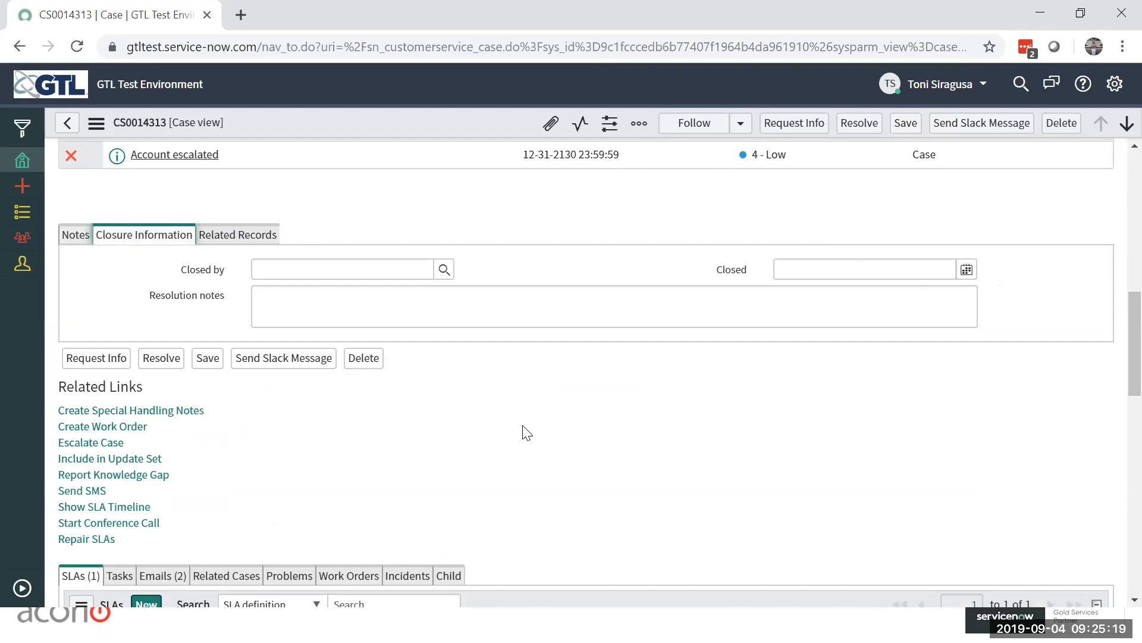
pyautogui.click(240, 248)
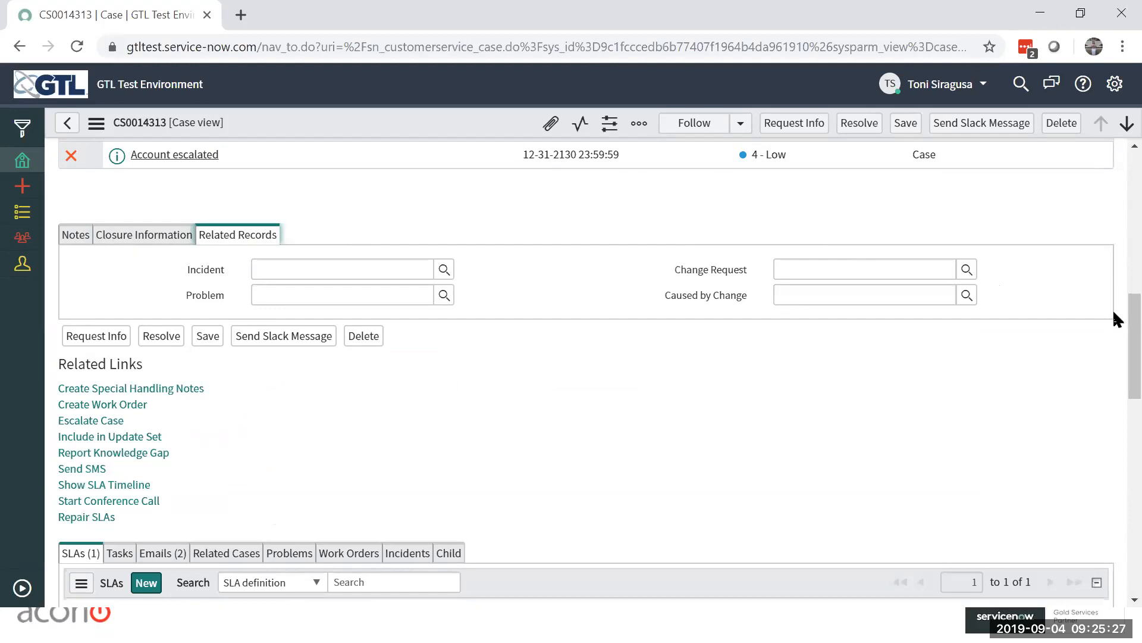
pyautogui.click(76, 241)
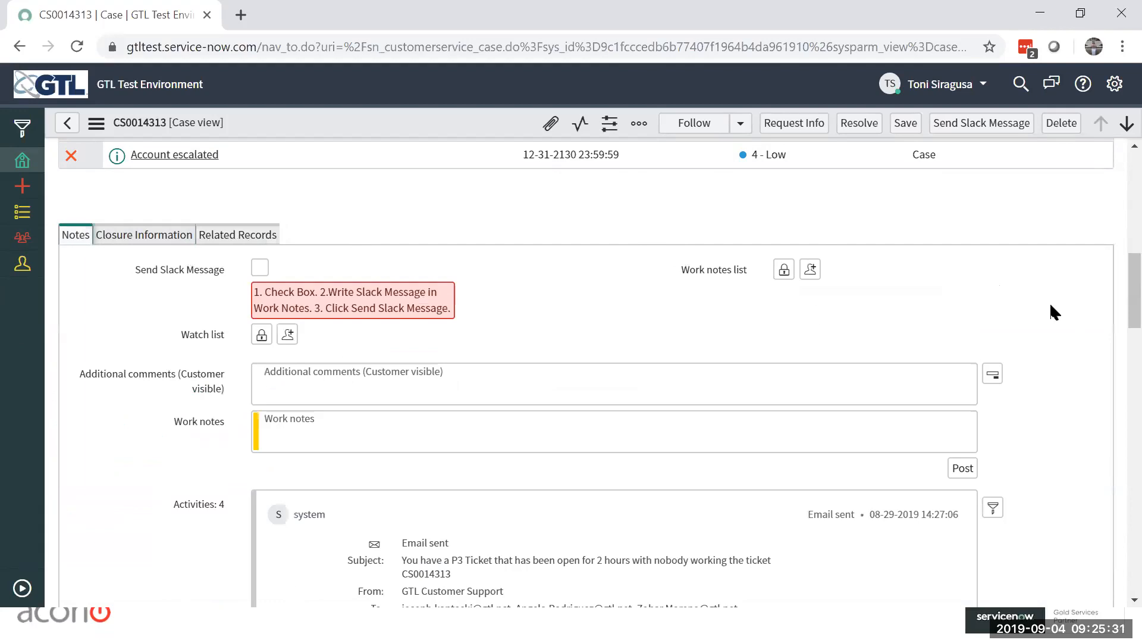
# Step: Collapse the case's comment and work note fields into one, switch it to Work notes and back, and show both fields again
pyautogui.scroll(-1, 1045, 308)
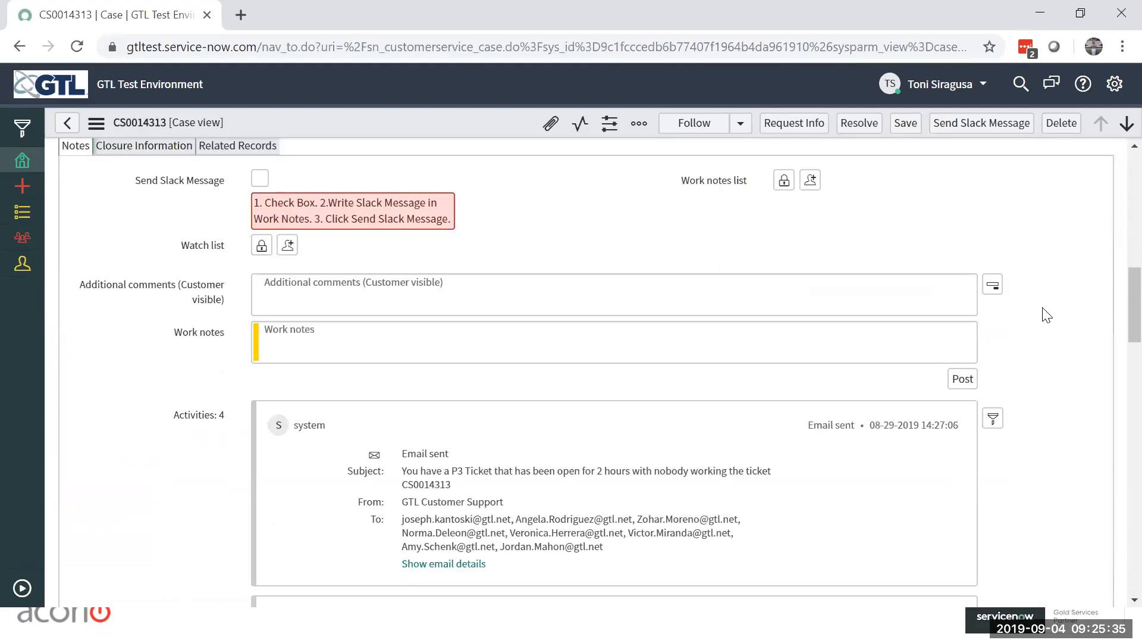
pyautogui.click(312, 338)
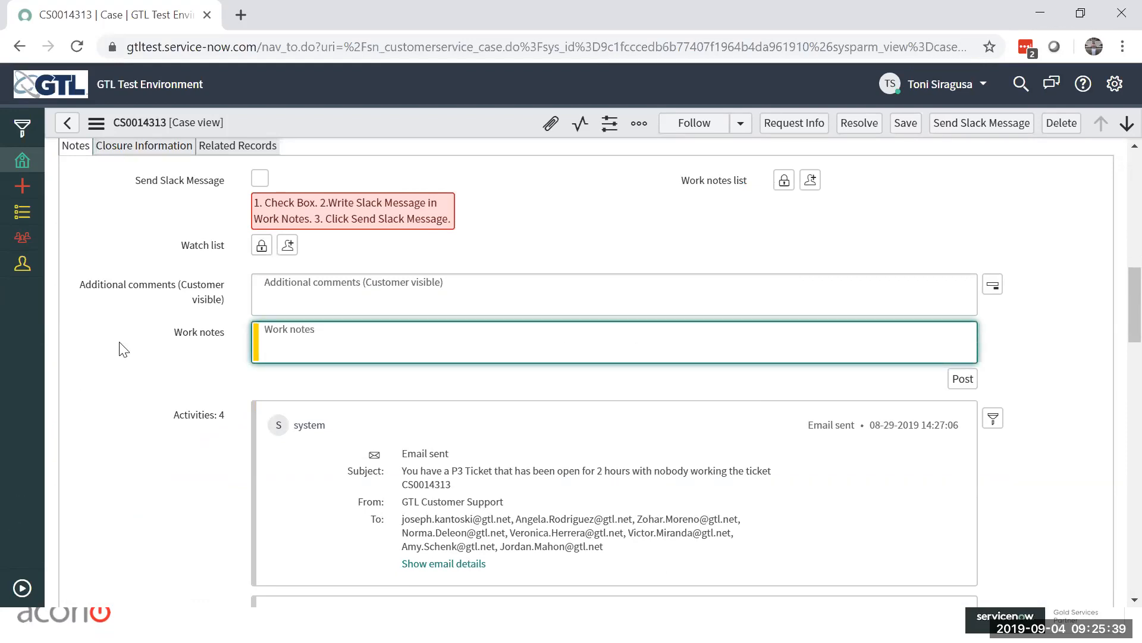
pyautogui.click(319, 290)
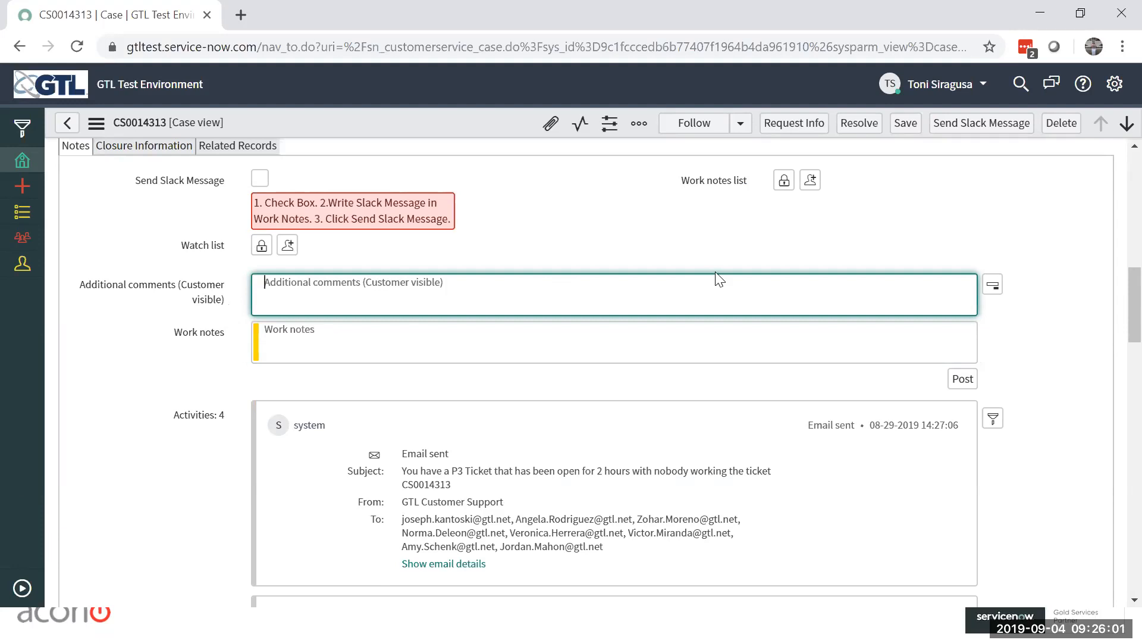
pyautogui.click(993, 289)
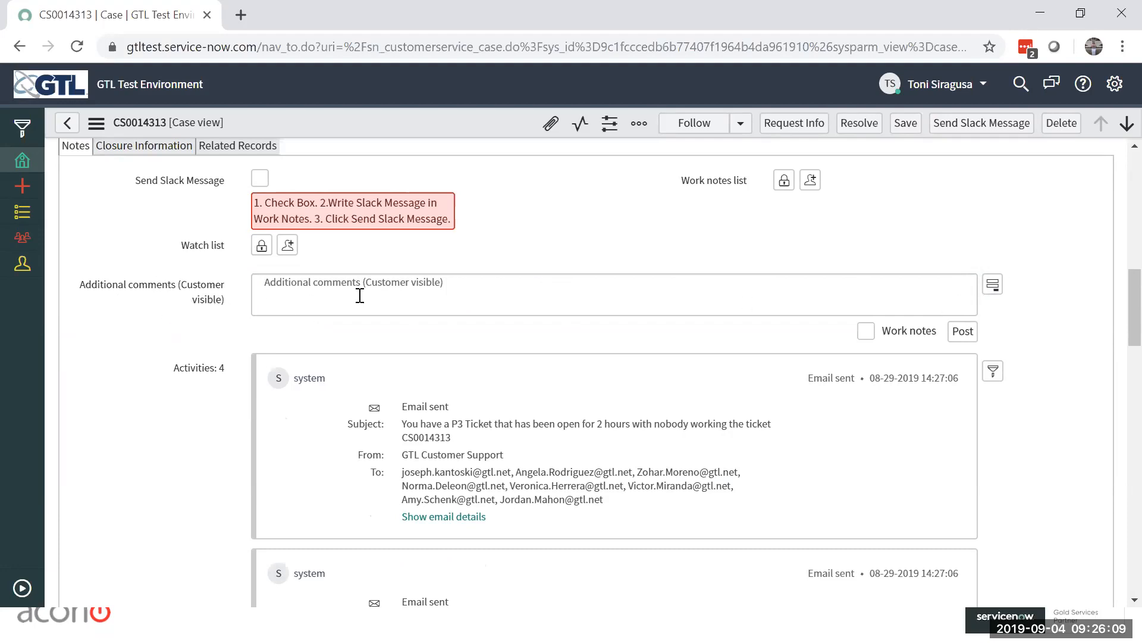
pyautogui.click(993, 286)
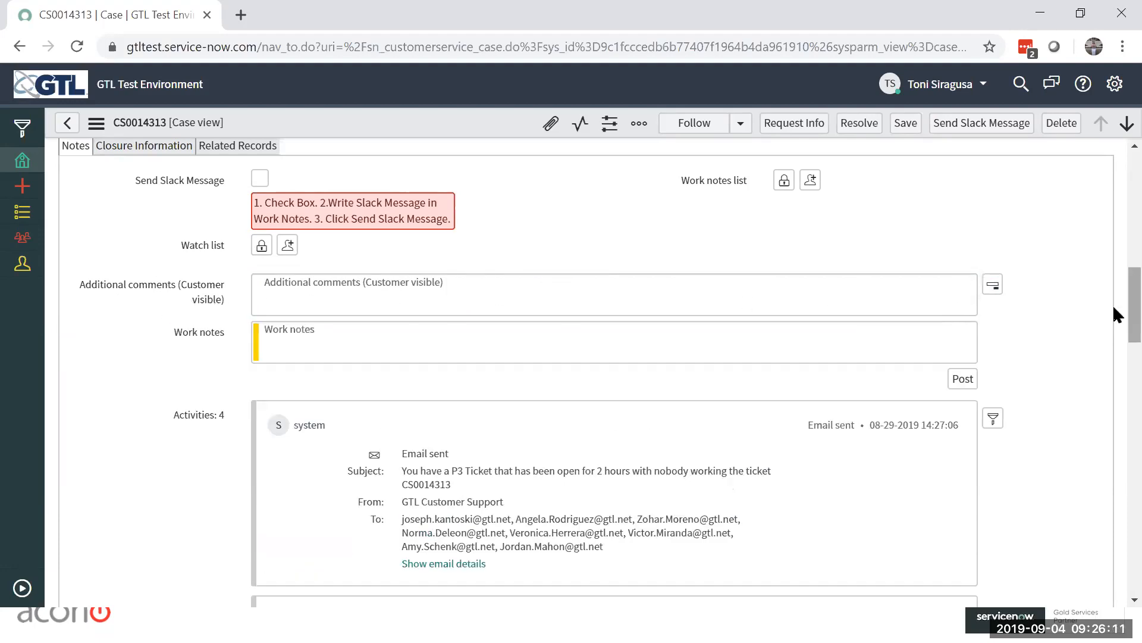
pyautogui.click(990, 287)
pyautogui.click(865, 331)
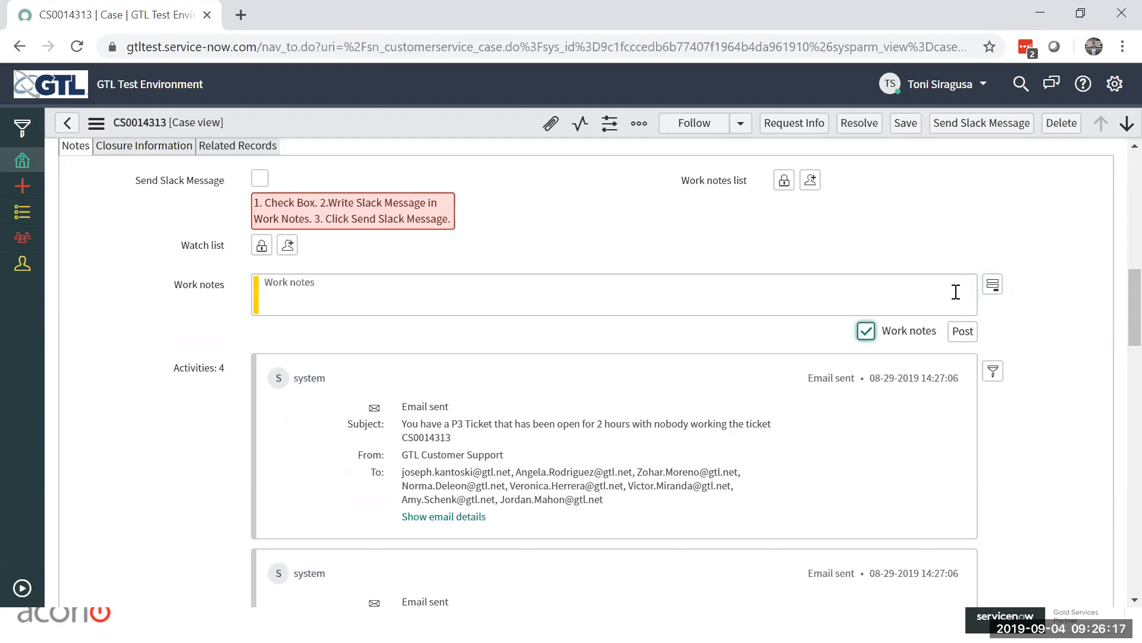
pyautogui.click(866, 331)
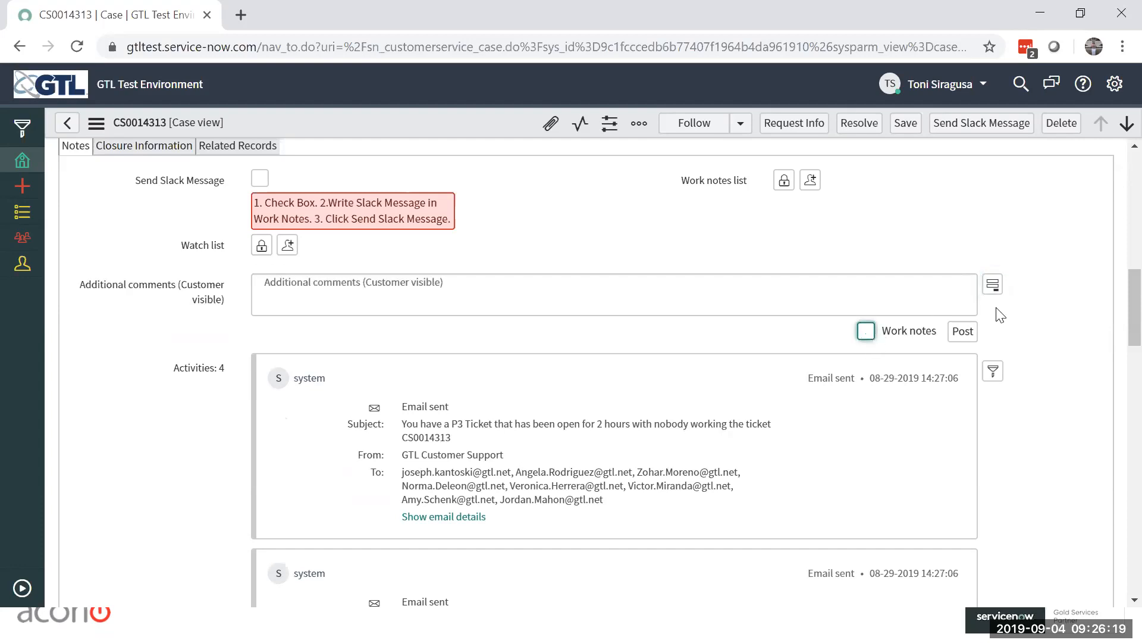
pyautogui.click(994, 285)
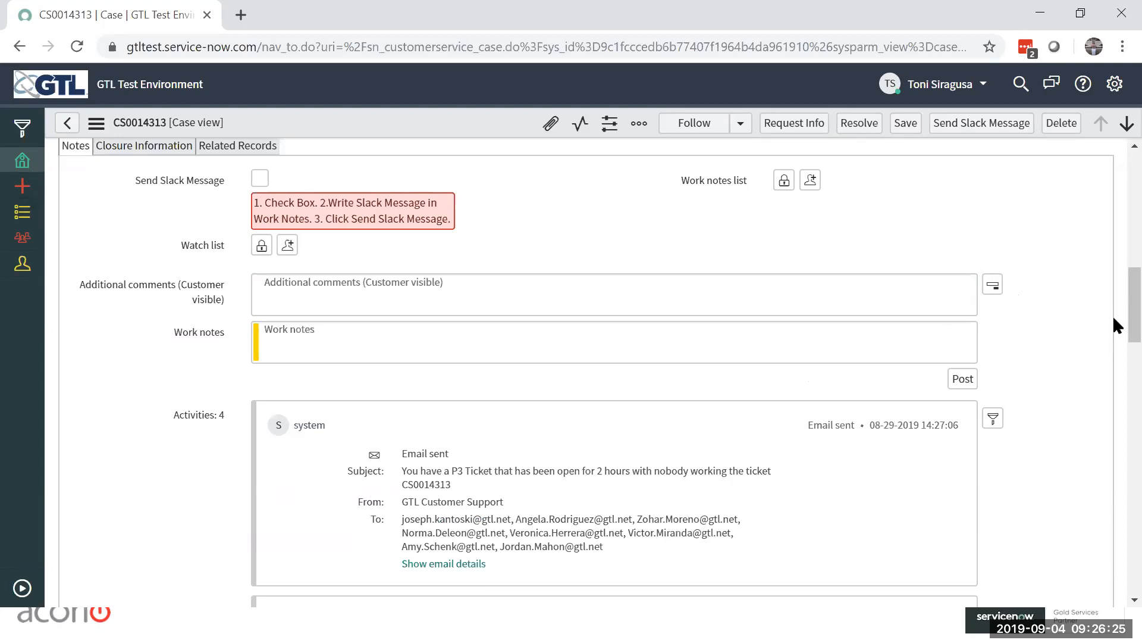
# Step: Look over the case's activity entries and enter the work note "Note about progress of case"
pyautogui.scroll(-3, 1113, 316)
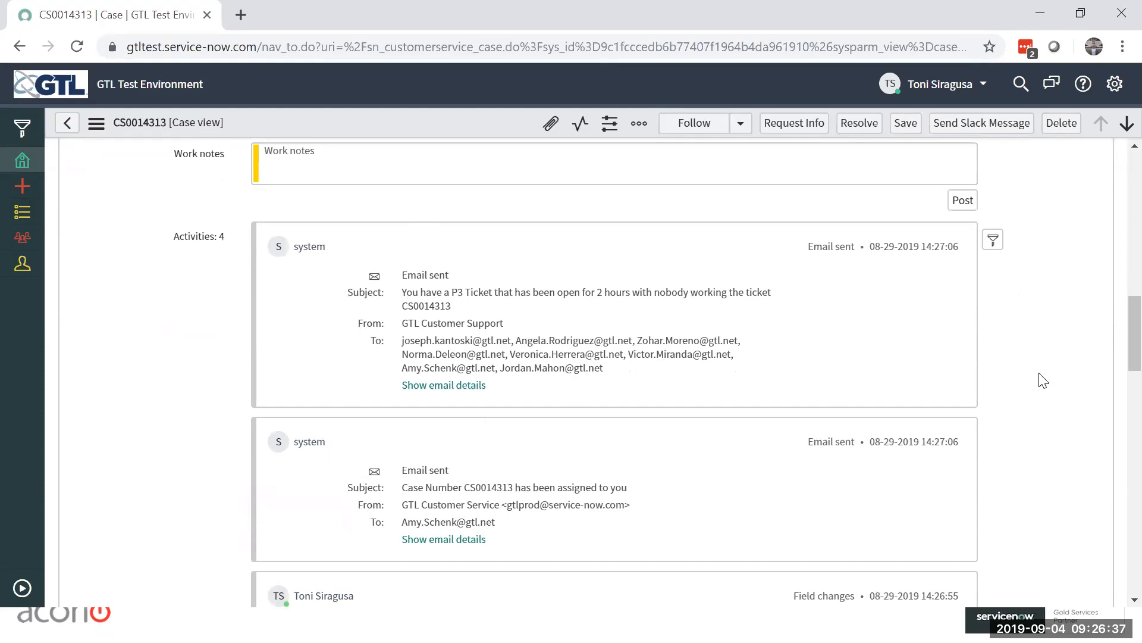
pyautogui.scroll(-3, 1038, 380)
pyautogui.scroll(-2, 1039, 379)
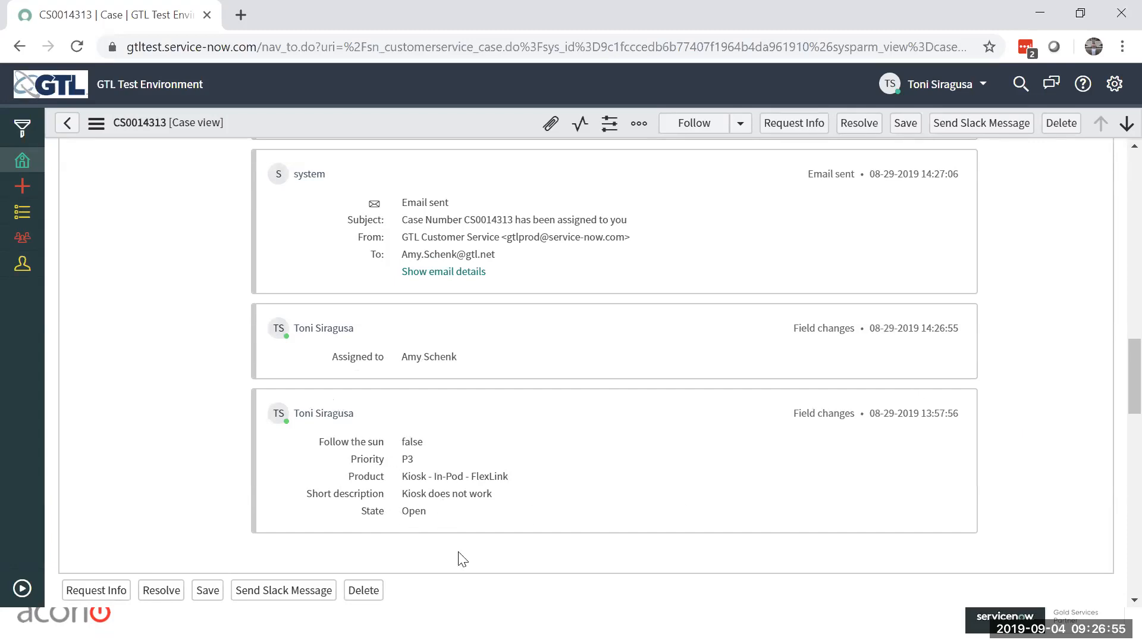
pyautogui.scroll(10, 1030, 352)
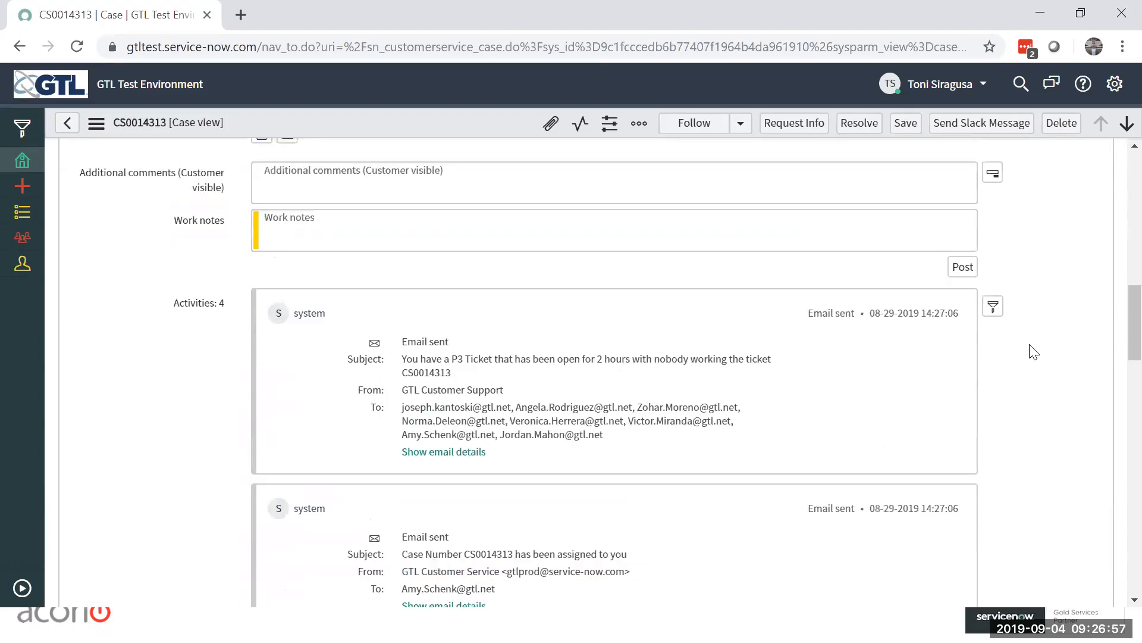
pyautogui.click(396, 433)
pyautogui.write('Note about')
pyautogui.write(' progre')
pyautogui.write('es')
pyautogui.press('BackSpace')
pyautogui.press('BackSpace')
pyautogui.write('ss of case')
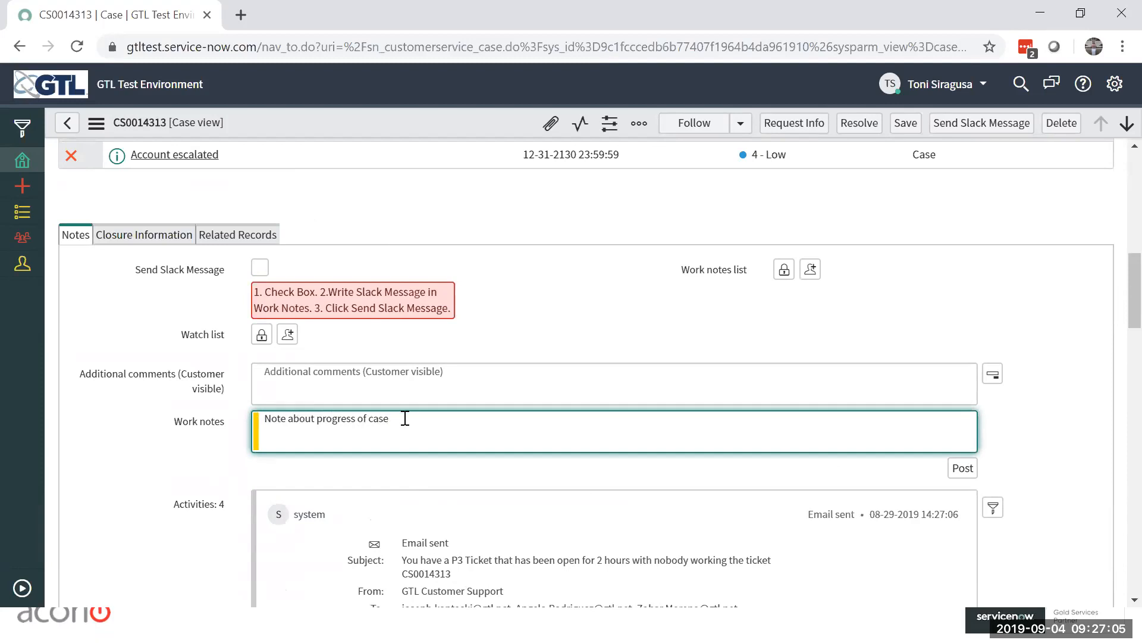
# Step: Enter the customer-visible additional comment "question to customer" and post it together with the work note
pyautogui.click(441, 366)
pyautogui.write('question to customer')
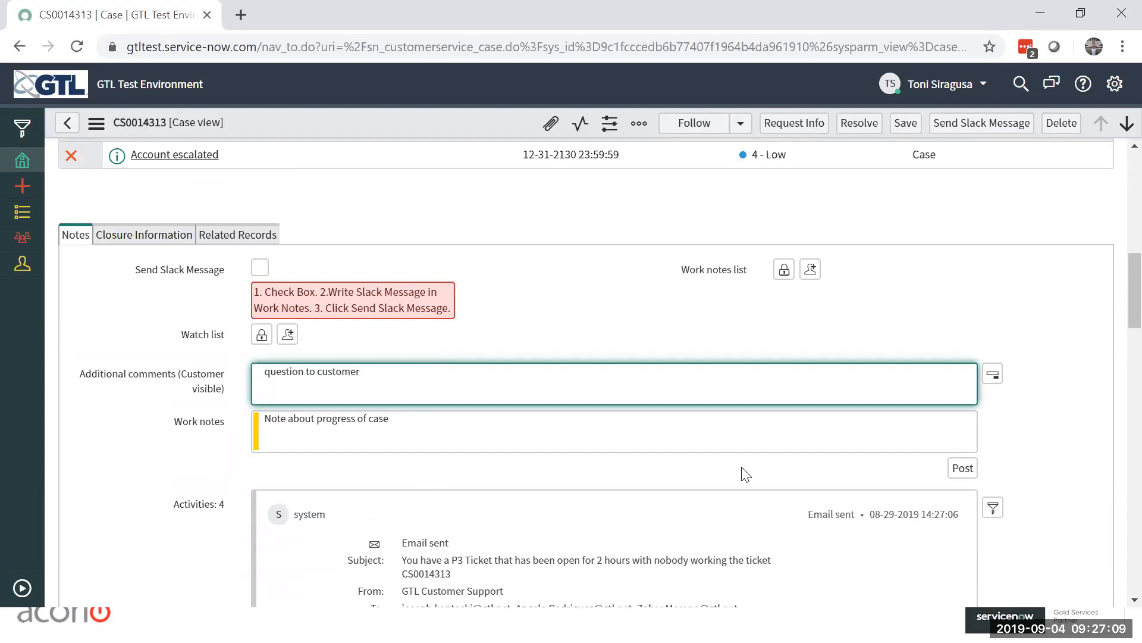
pyautogui.click(960, 469)
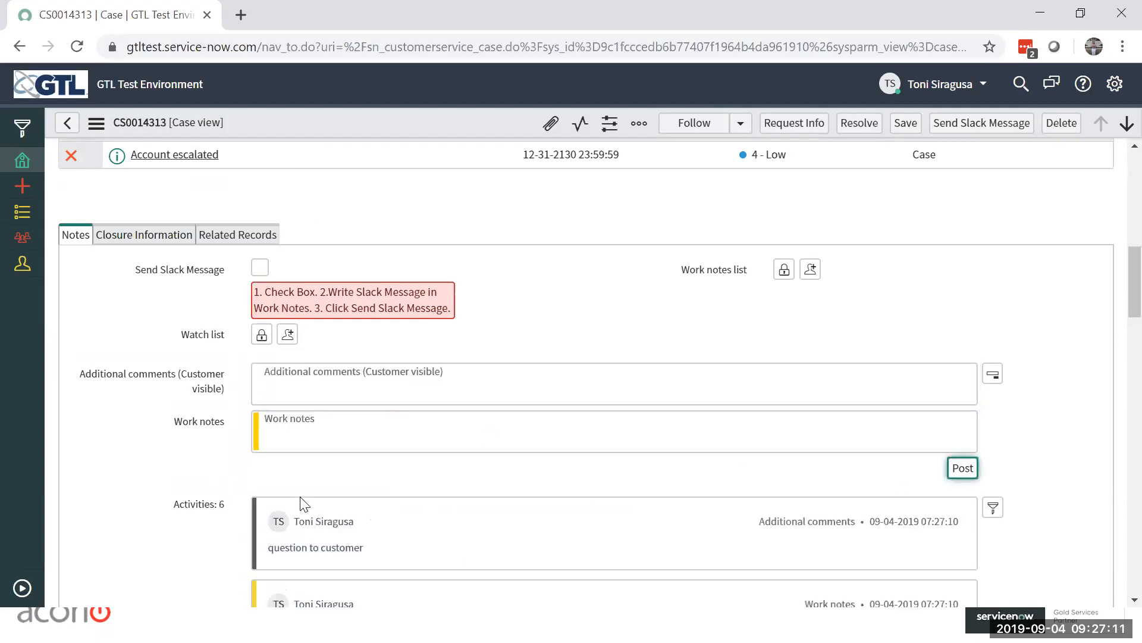
# Step: Examine the case's posted comment and work note, older activities, Related Links and SLAs list
pyautogui.scroll(-2, 1029, 410)
pyautogui.scroll(-1, 1029, 410)
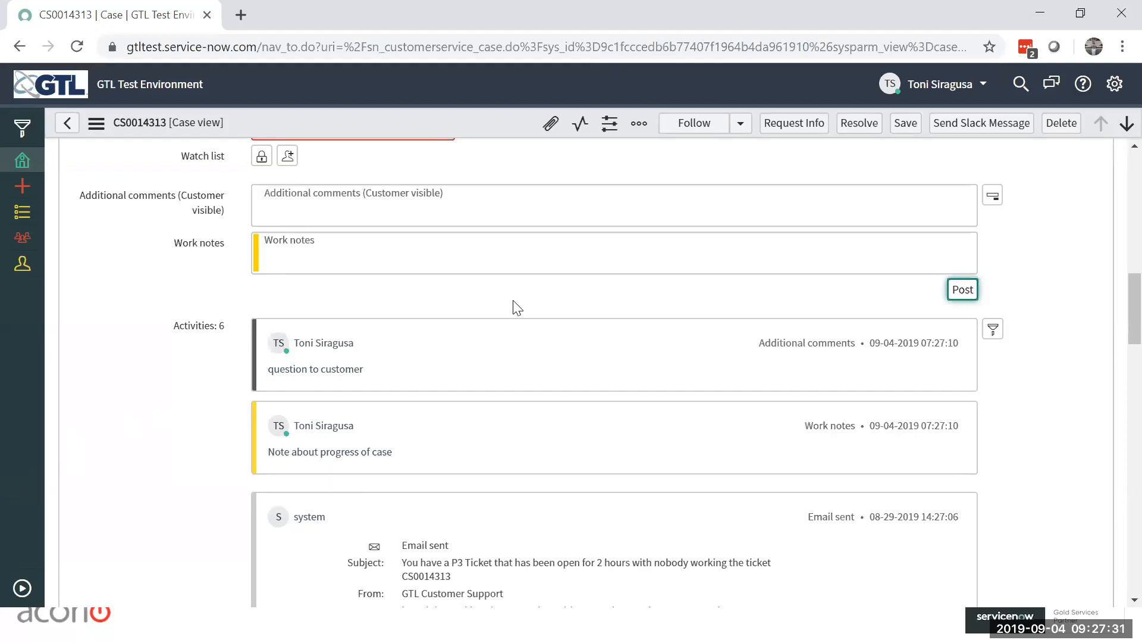
pyautogui.scroll(-1, 512, 305)
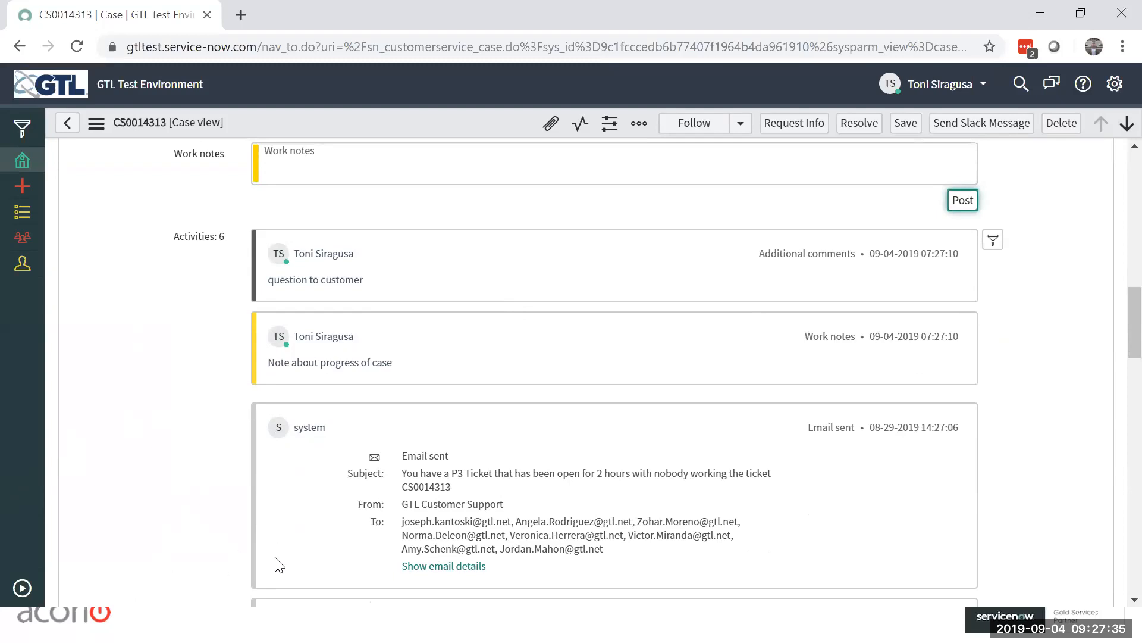
pyautogui.scroll(-3, 277, 464)
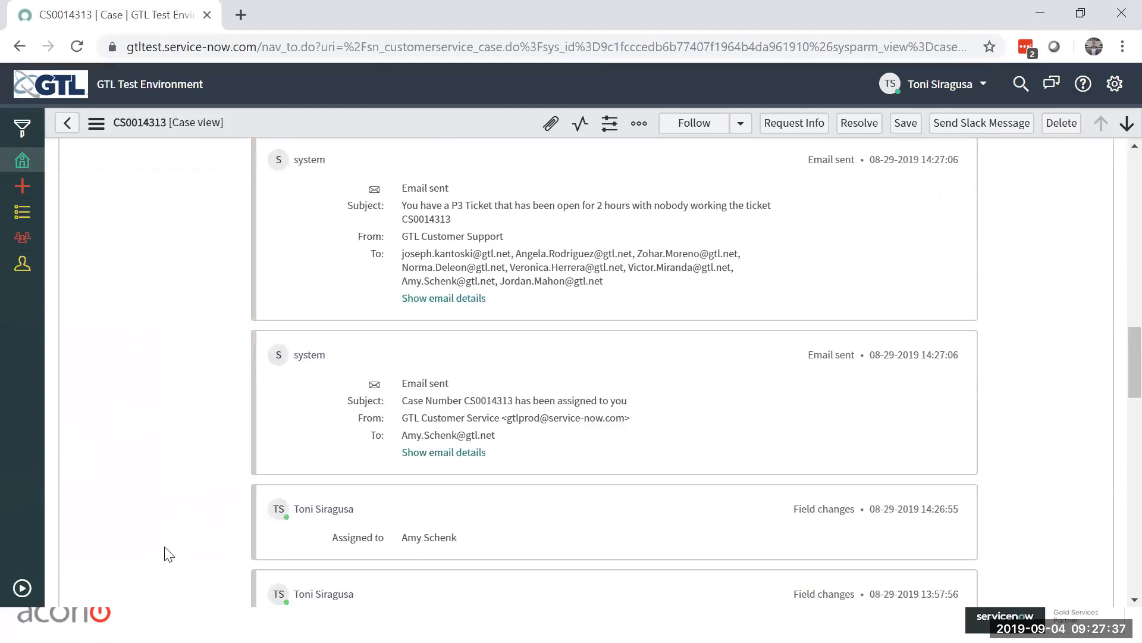
pyautogui.scroll(-1, 654, 355)
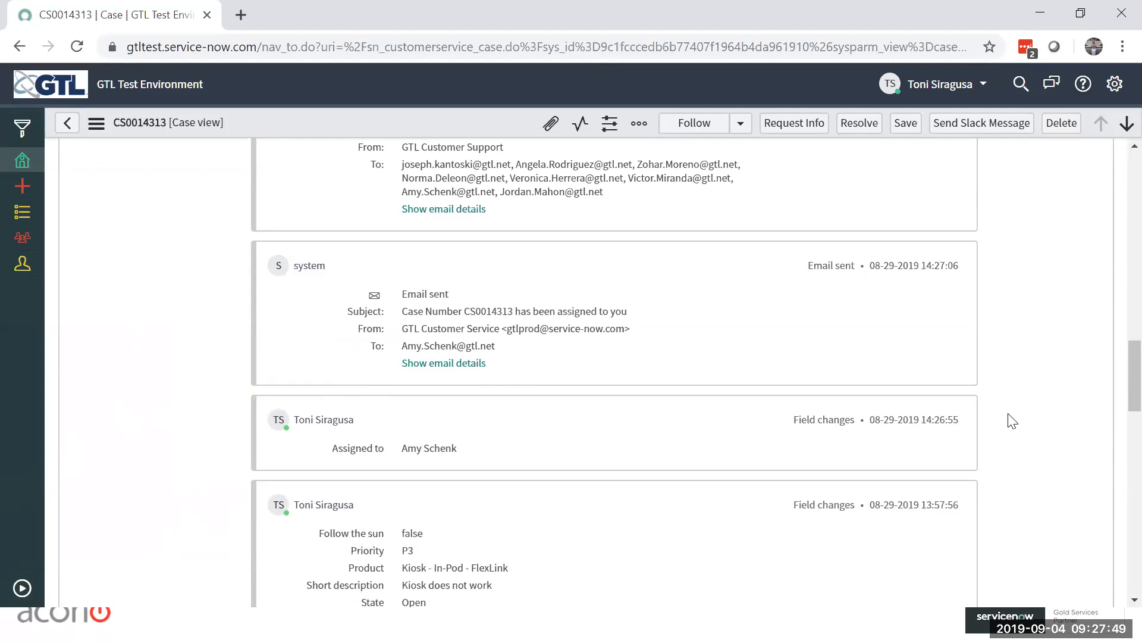
pyautogui.scroll(-5, 1011, 419)
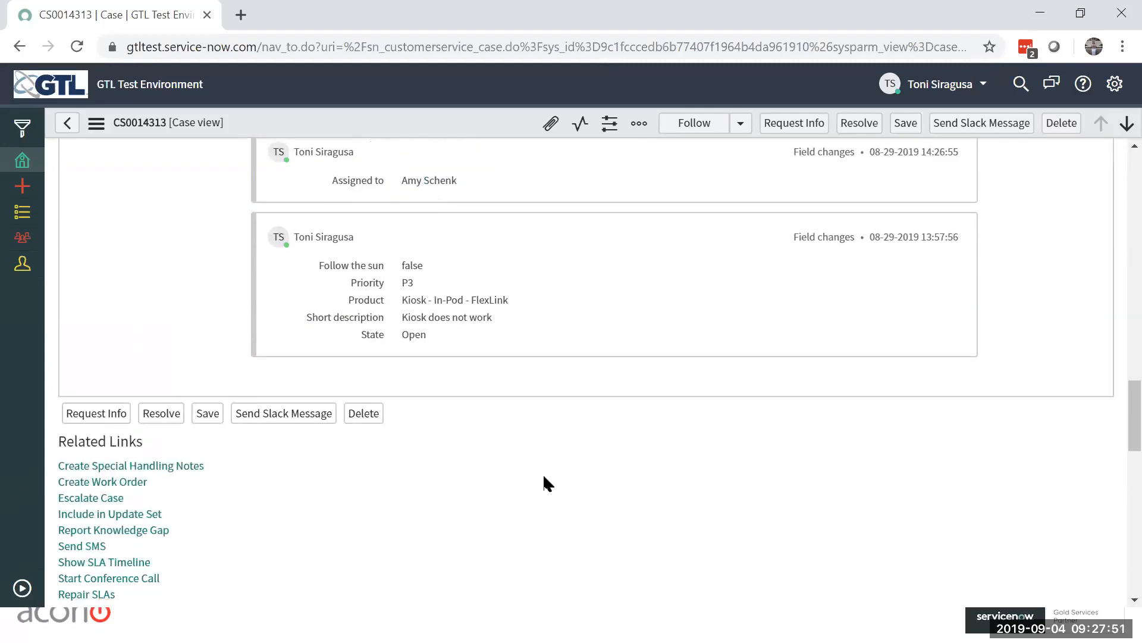
pyautogui.scroll(-3, 557, 459)
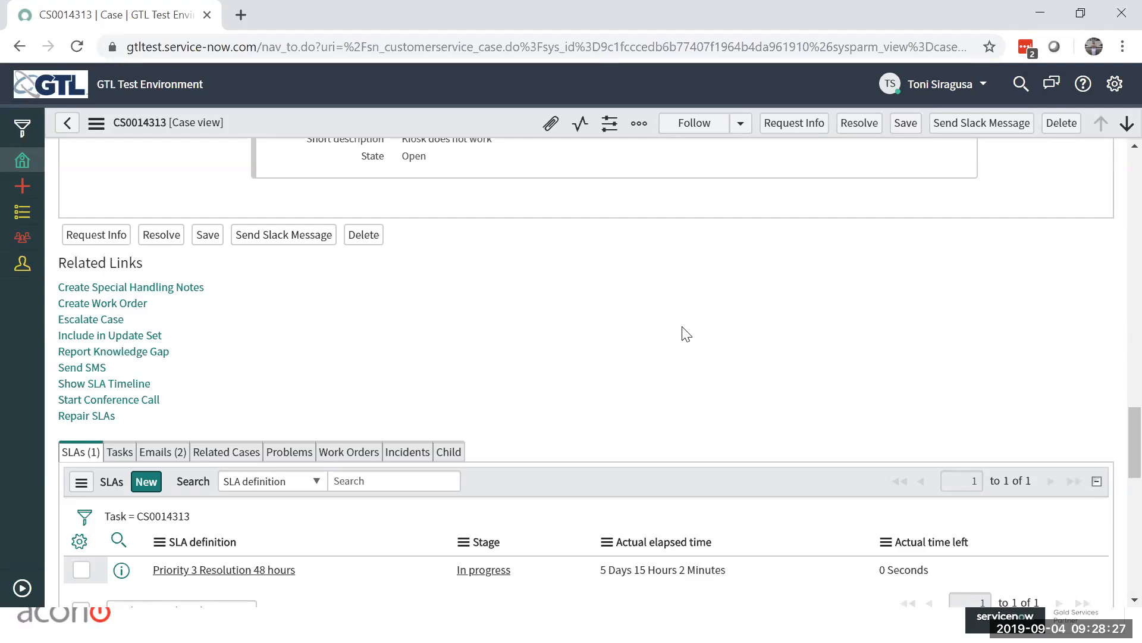
pyautogui.scroll(-3, 554, 348)
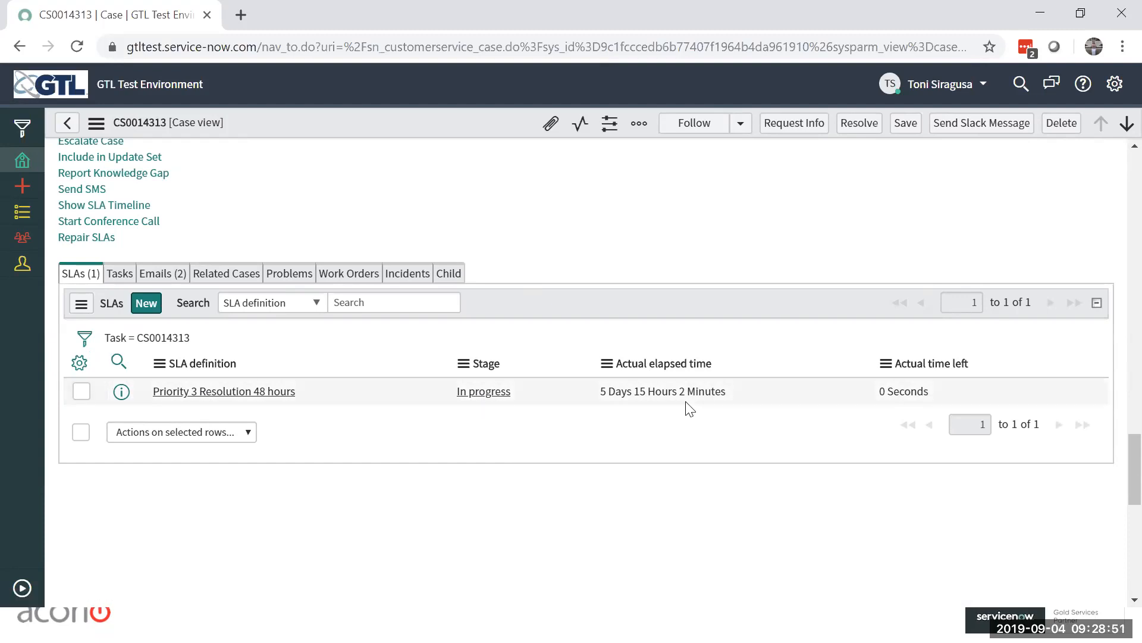
# Step: Review the case's Tasks, Emails and Related Cases lists, and return to the activity entries
pyautogui.click(117, 277)
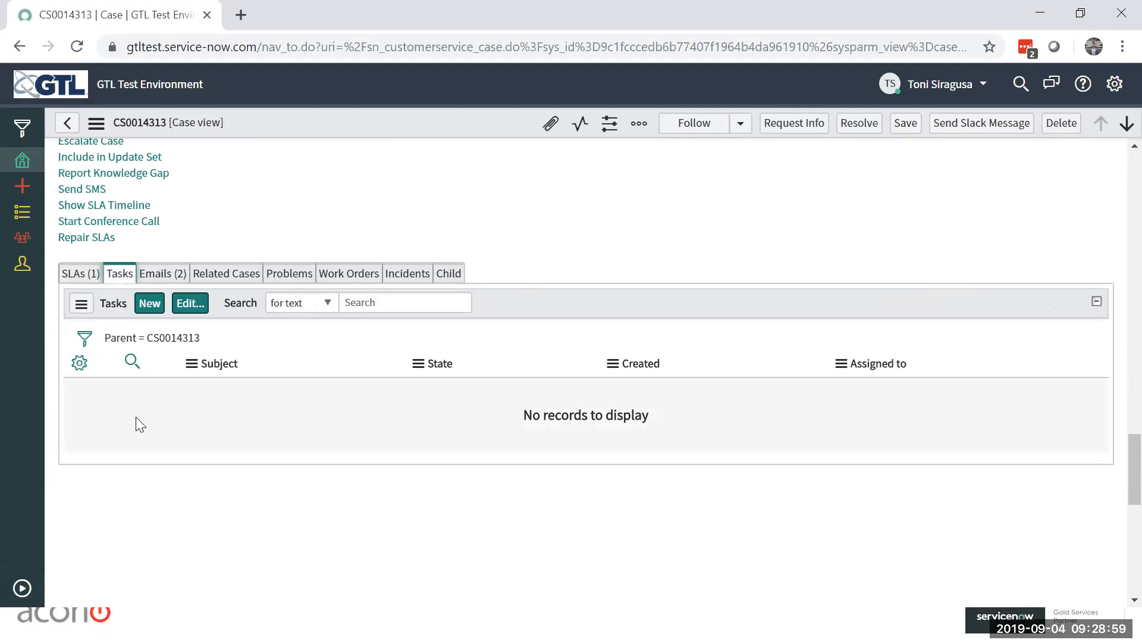
pyautogui.click(175, 277)
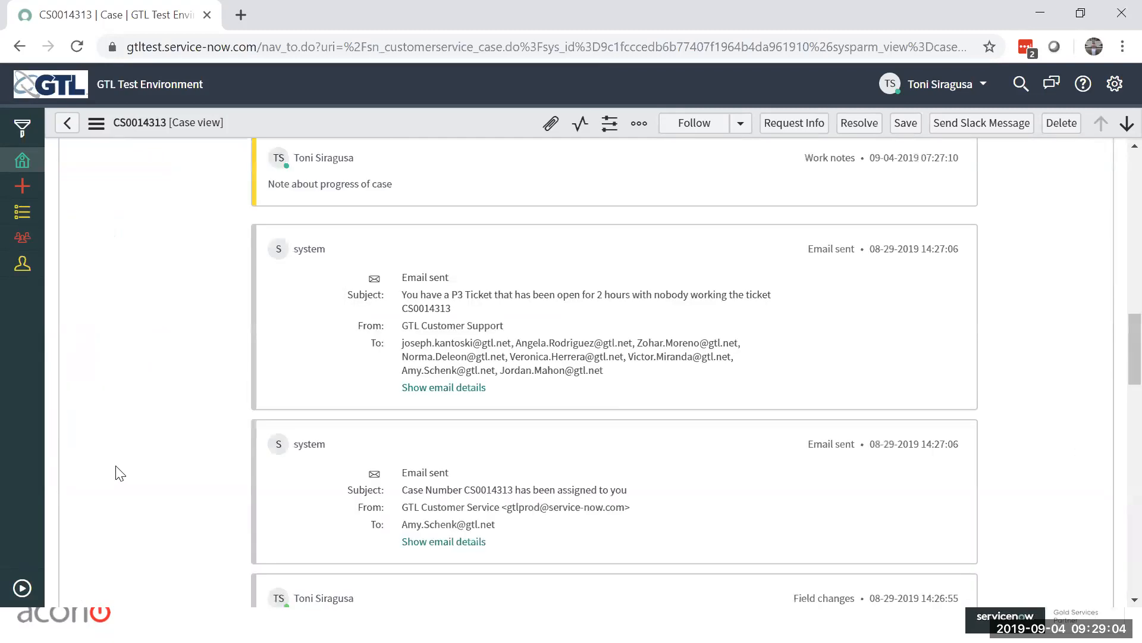
pyautogui.scroll(-8, 132, 485)
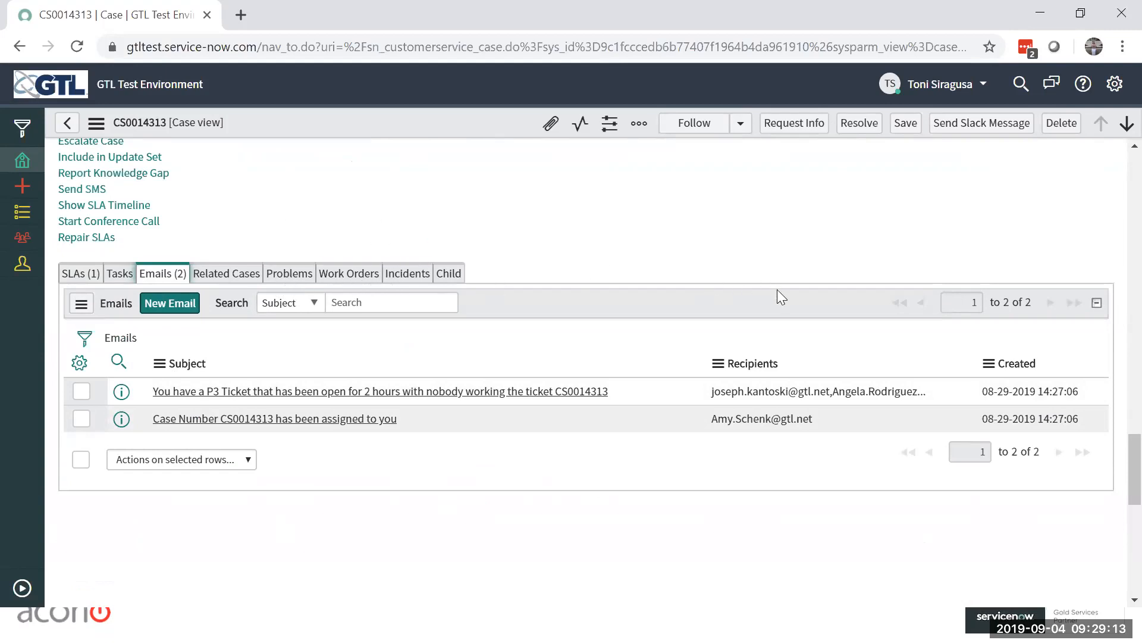
pyautogui.scroll(5, 777, 289)
pyautogui.scroll(15, 777, 292)
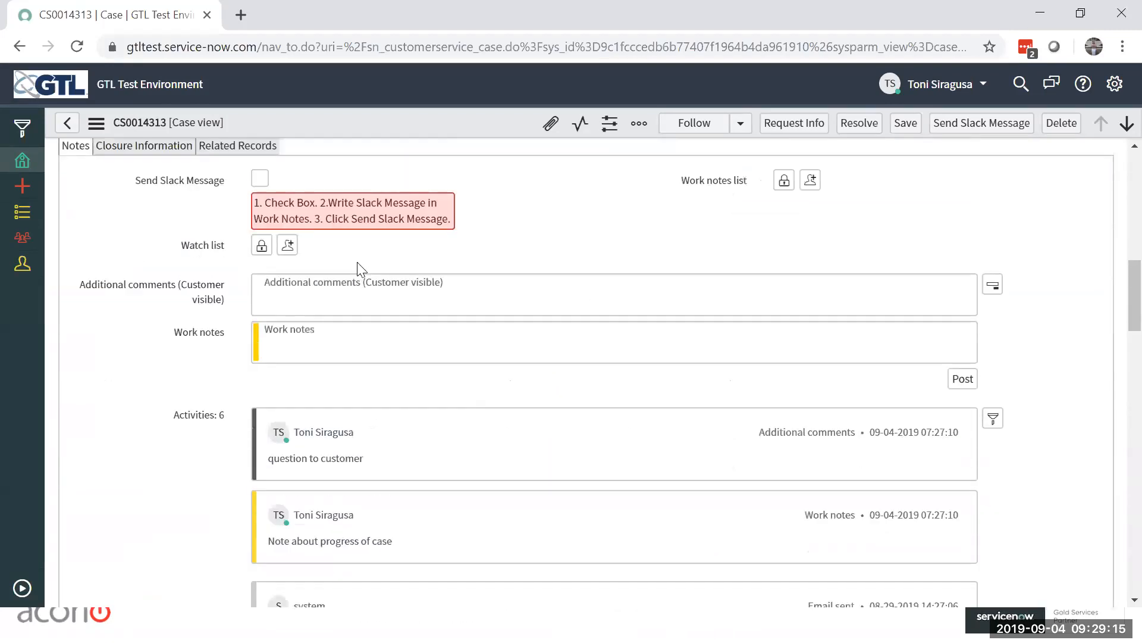
pyautogui.scroll(-18, 609, 359)
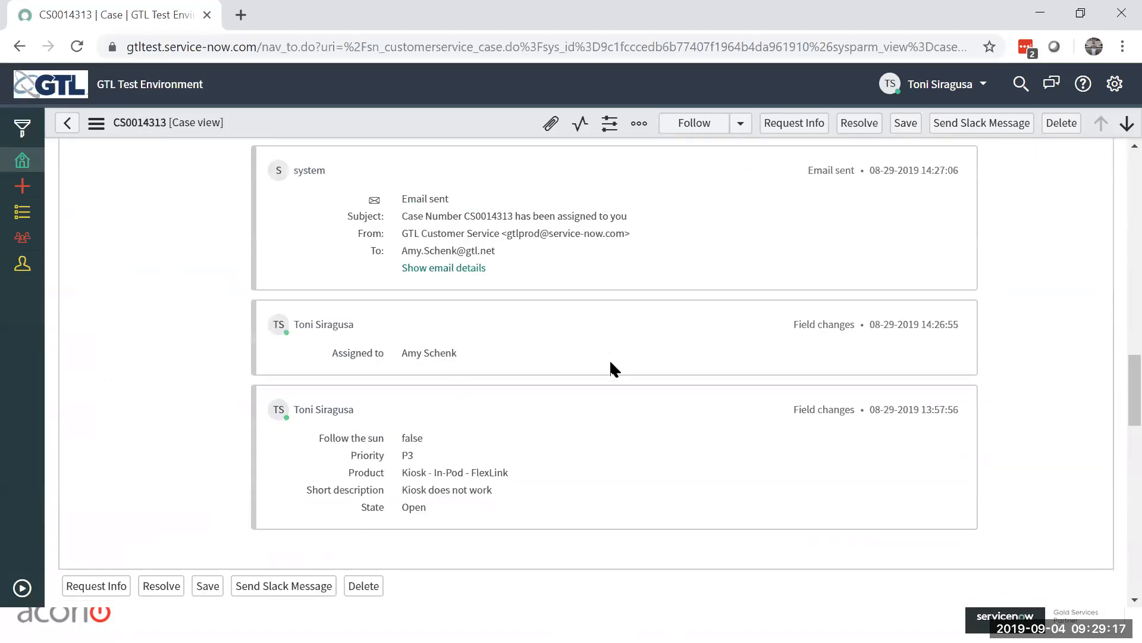
pyautogui.scroll(-1, 611, 360)
pyautogui.click(226, 273)
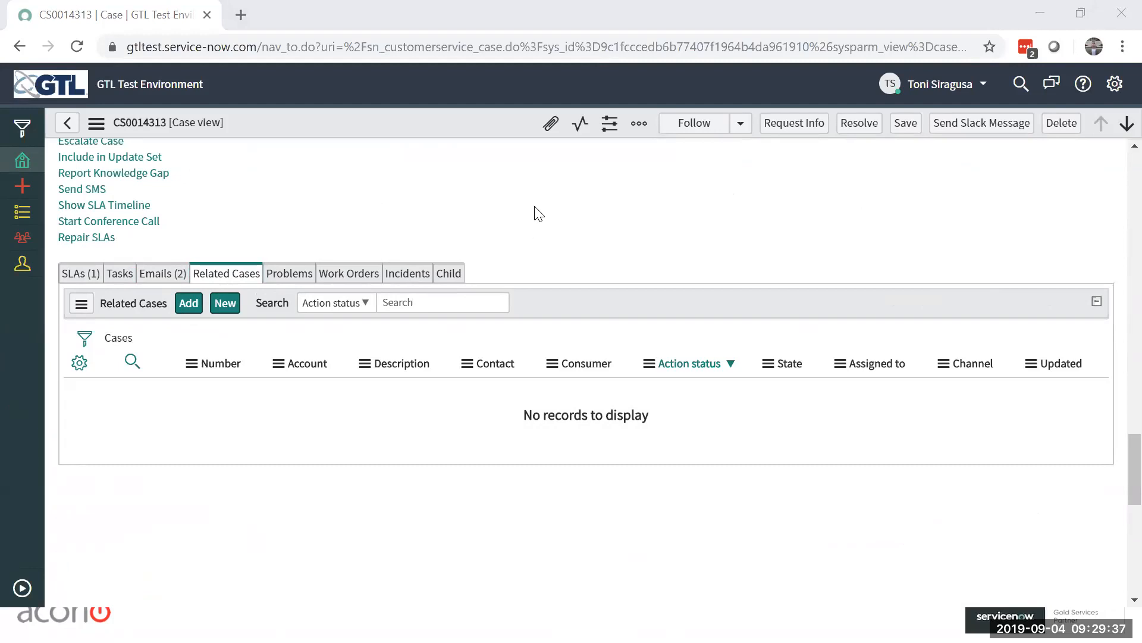
pyautogui.scroll(10, 766, 351)
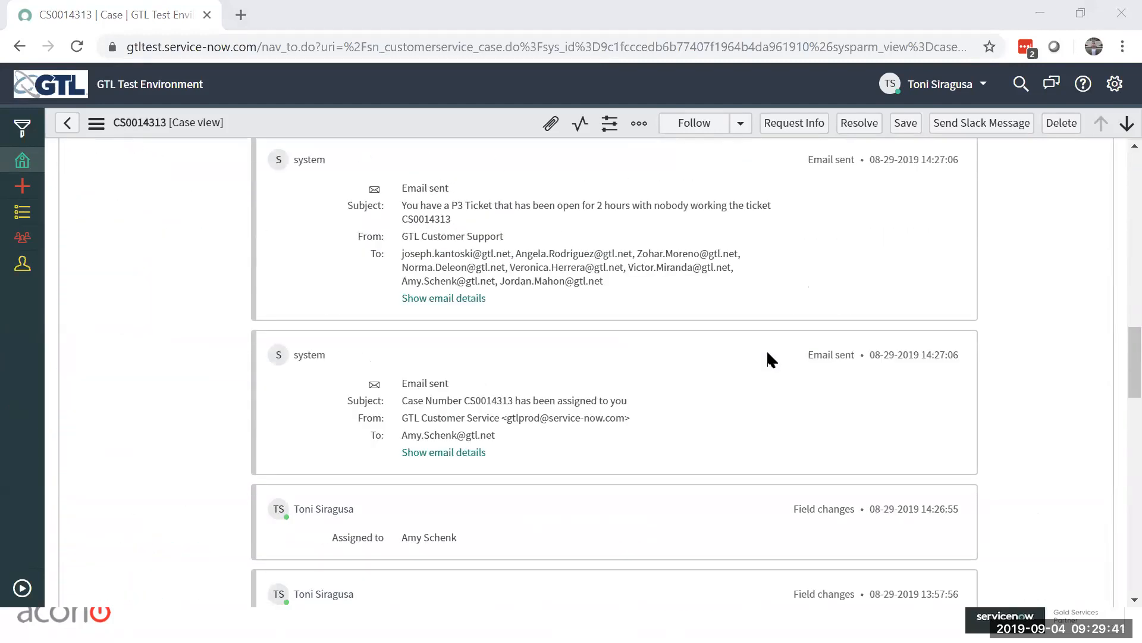
pyautogui.scroll(6, 768, 353)
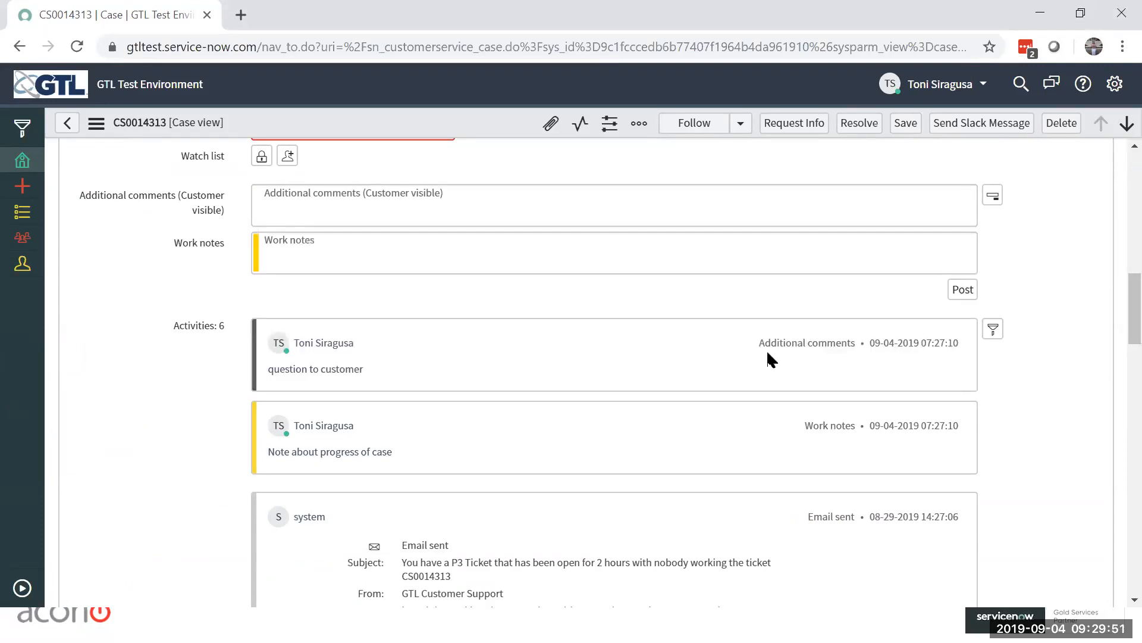
# Step: Switch to the GTL CSM Fulfiller Training presentation in PowerPoint and browse its slide thumbnails past the list slides
pyautogui.hotkey('alt', 'Tab')
pyautogui.hotkey('alt', 'Tab')
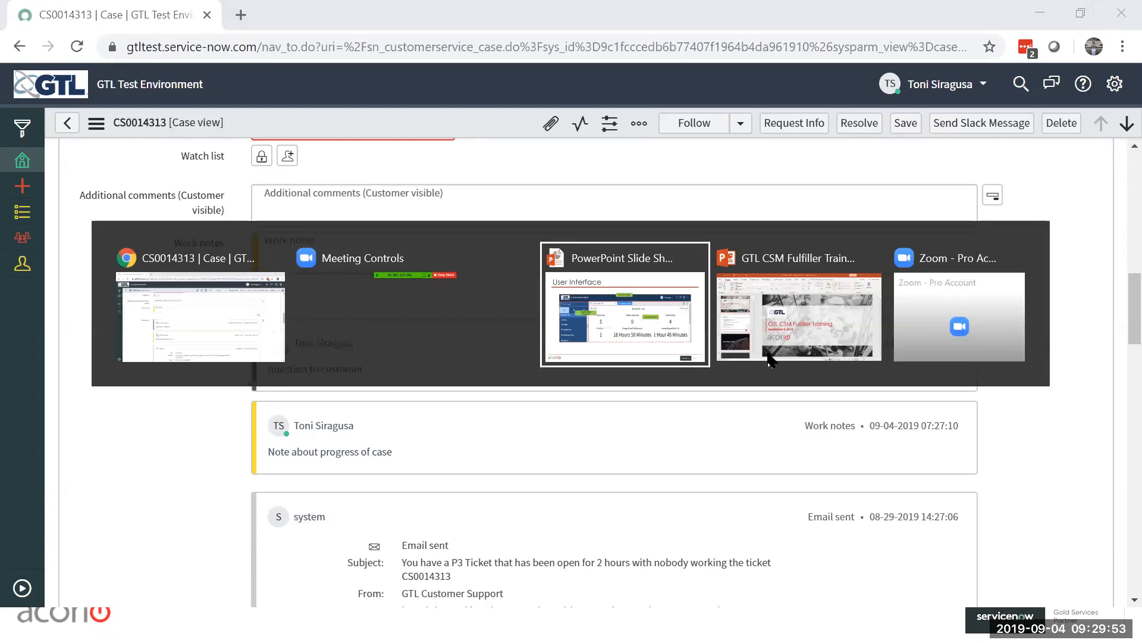
pyautogui.hotkey('alt', 'Tab')
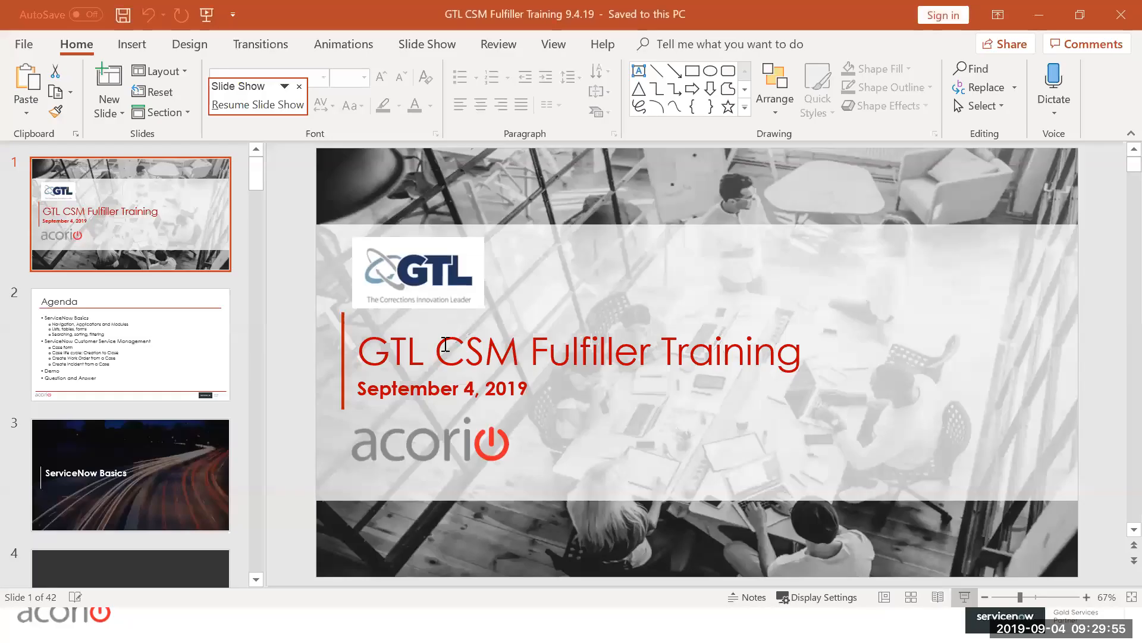
pyautogui.scroll(-10, 151, 384)
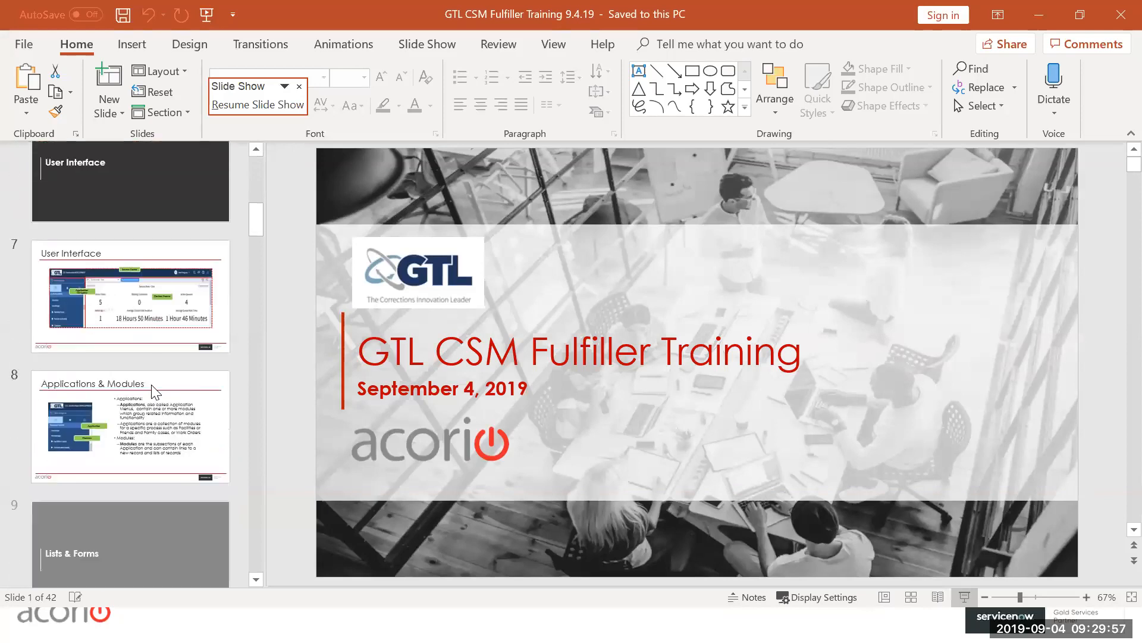
pyautogui.scroll(-12, 151, 387)
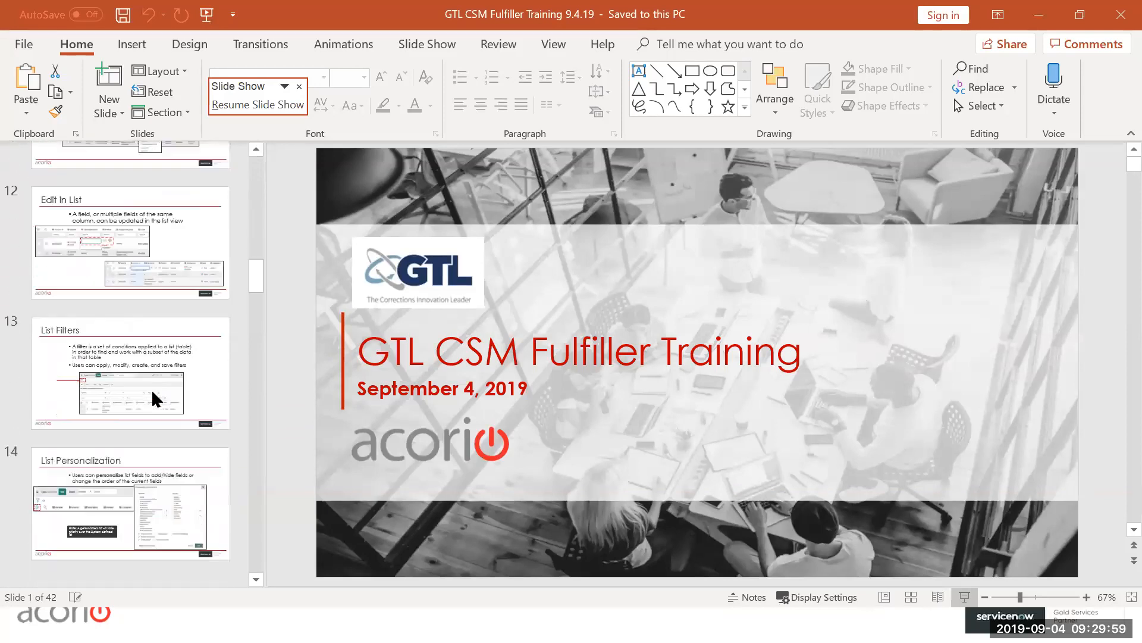
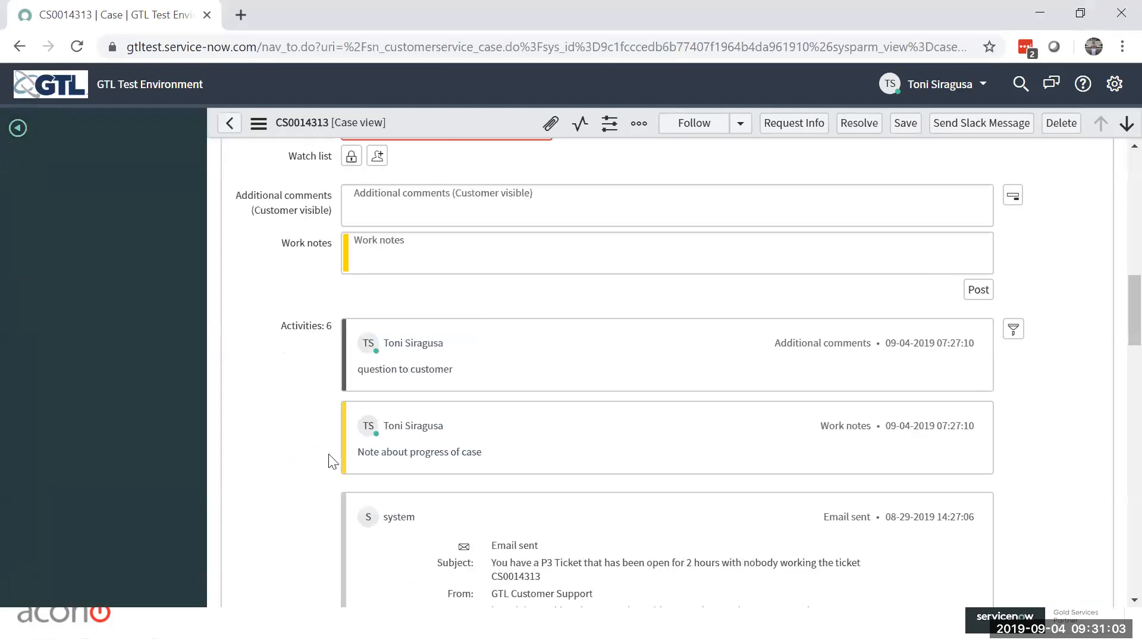
# Step: Filter the application navigator by "facilit" to view the Facilities Cases modules
pyautogui.click(39, 170)
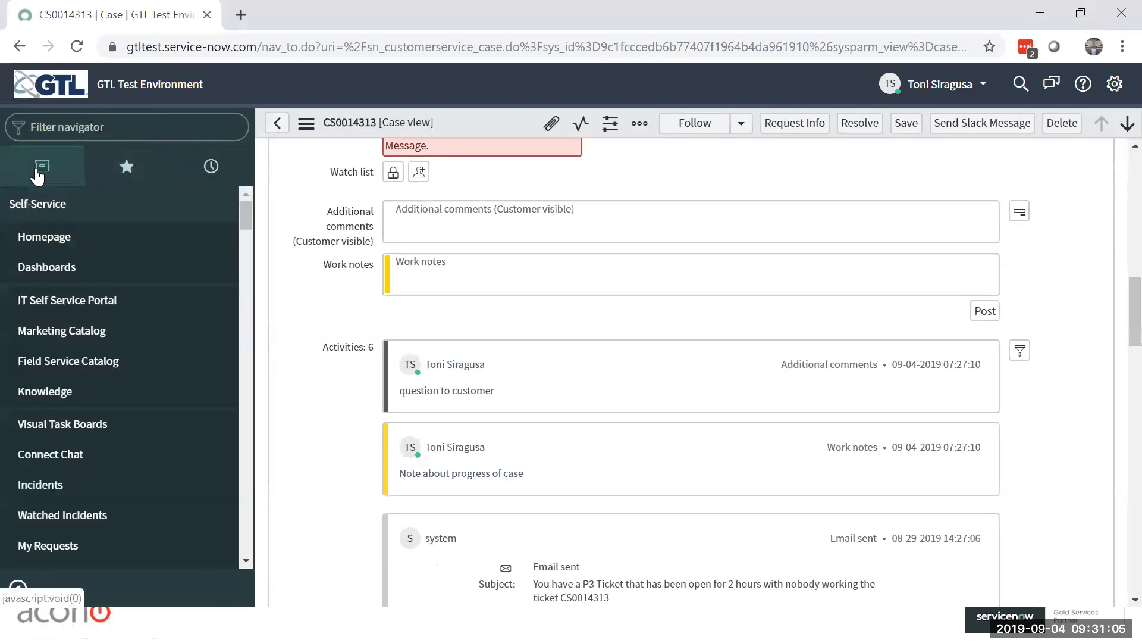
pyautogui.click(131, 129)
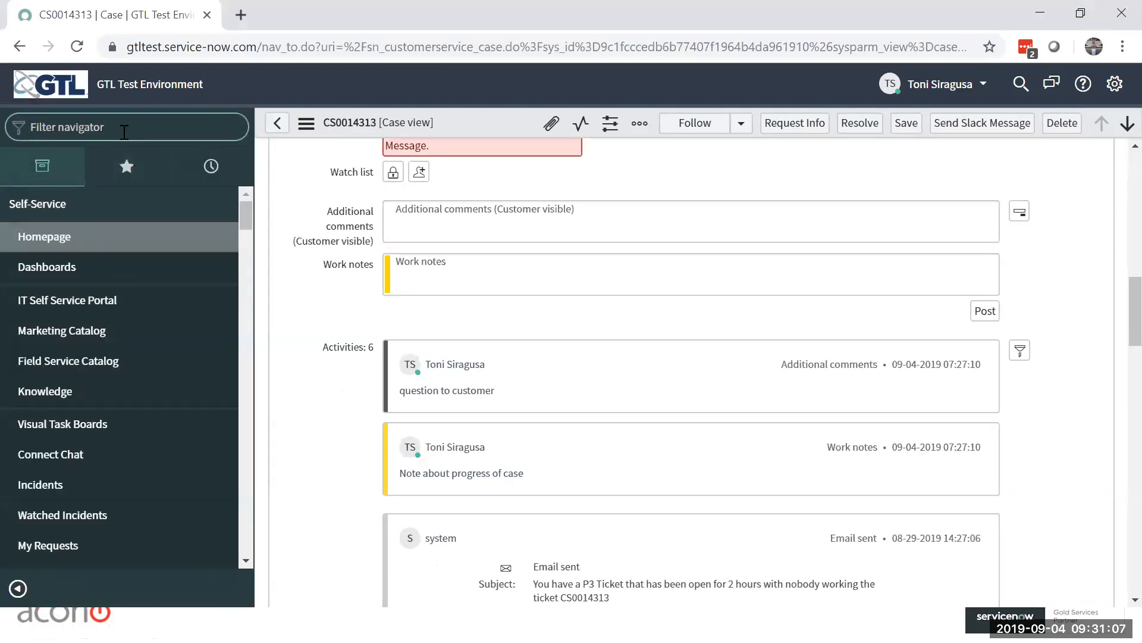
pyautogui.write('facilit')
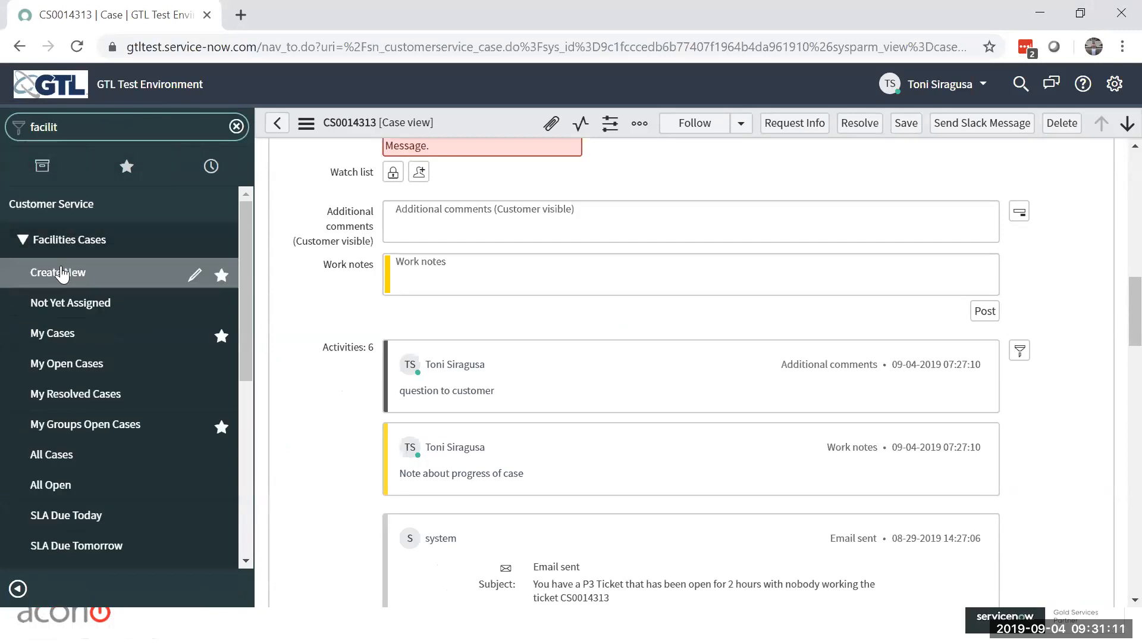
# Step: Open a new case record from the Customer Service - Create New favorite and collapse the navigator
pyautogui.click(127, 166)
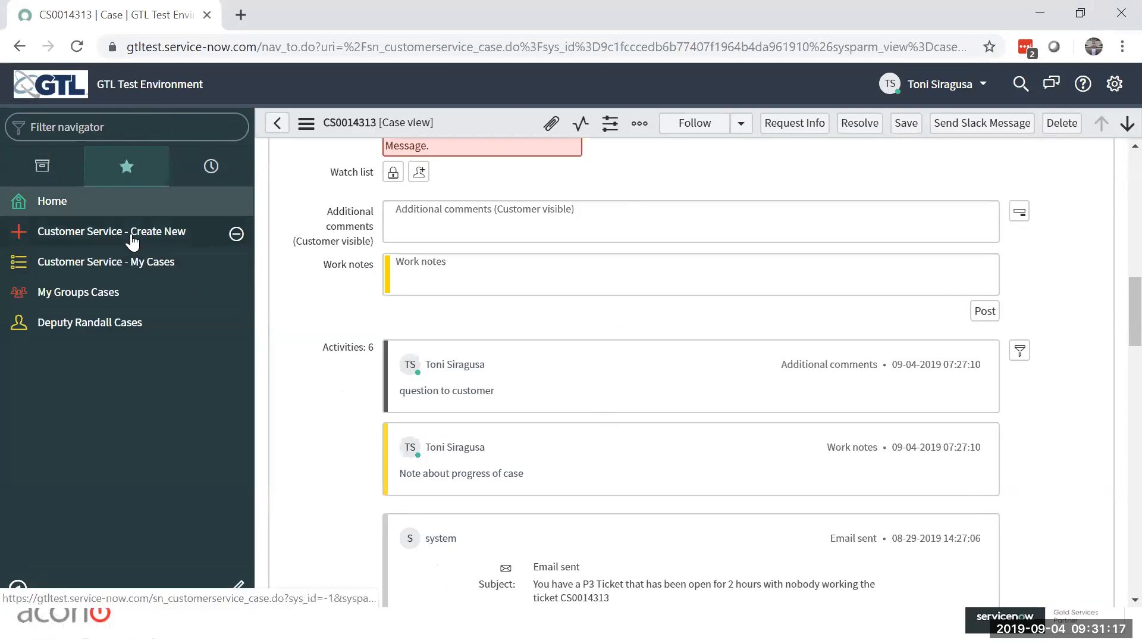
pyautogui.click(101, 238)
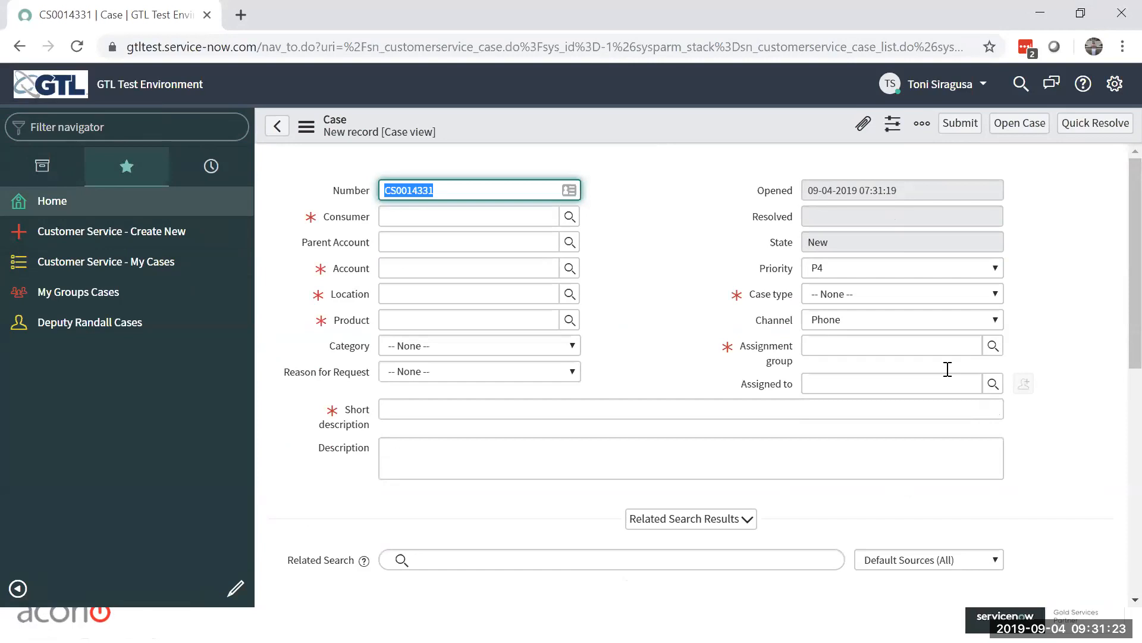
pyautogui.click(14, 588)
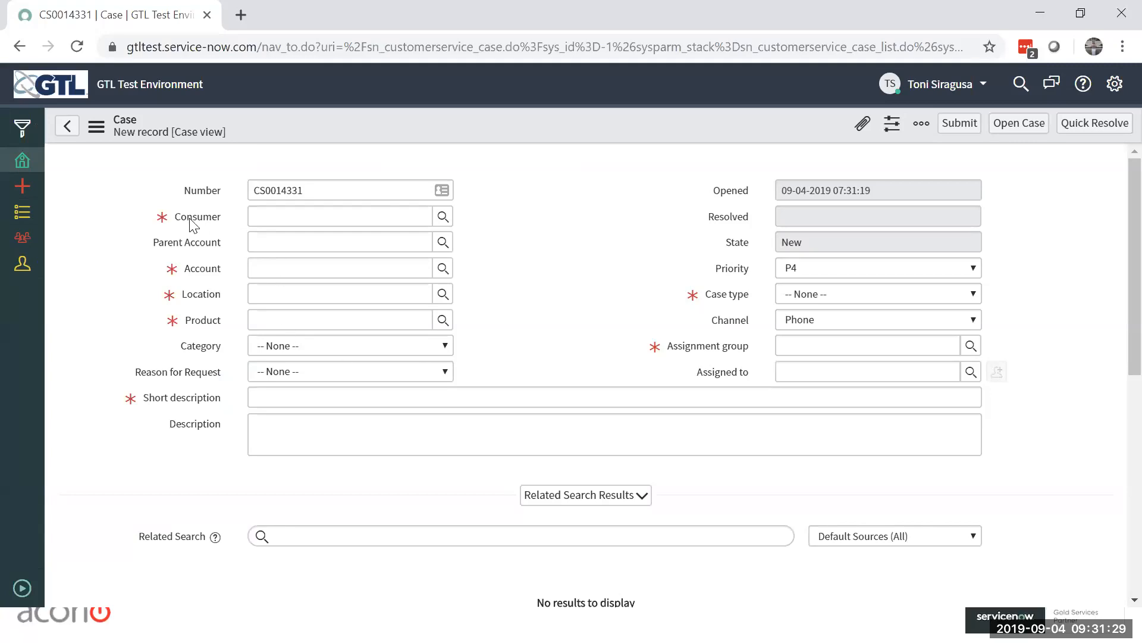
# Step: Select the first listed consumer for the new case from the Consumer lookup list
pyautogui.moveTo(158, 222)
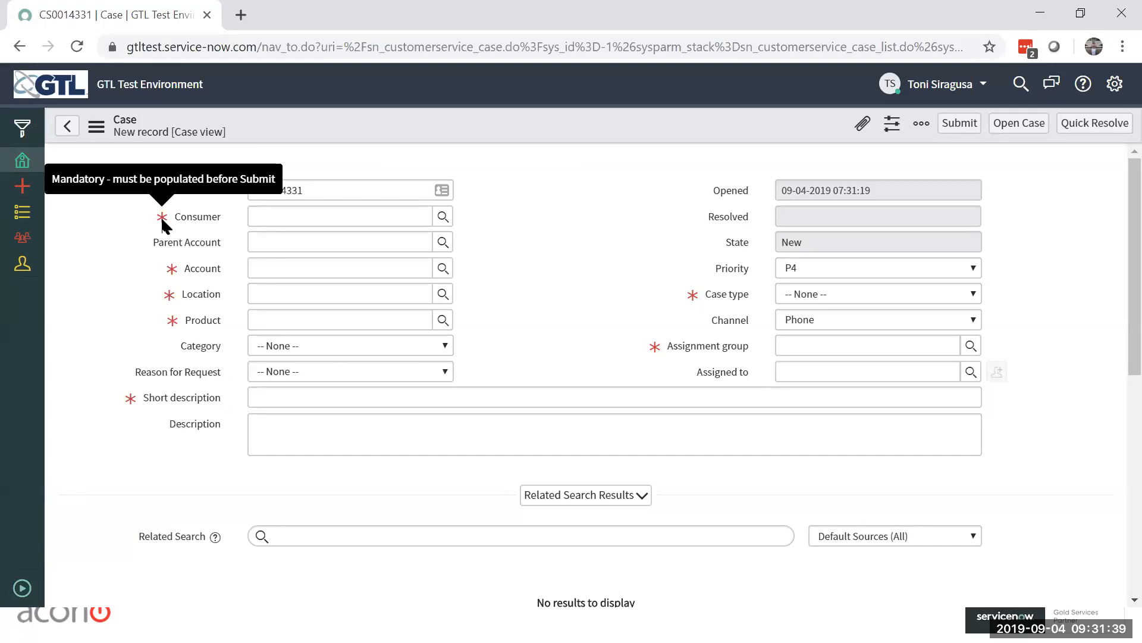
pyautogui.click(443, 217)
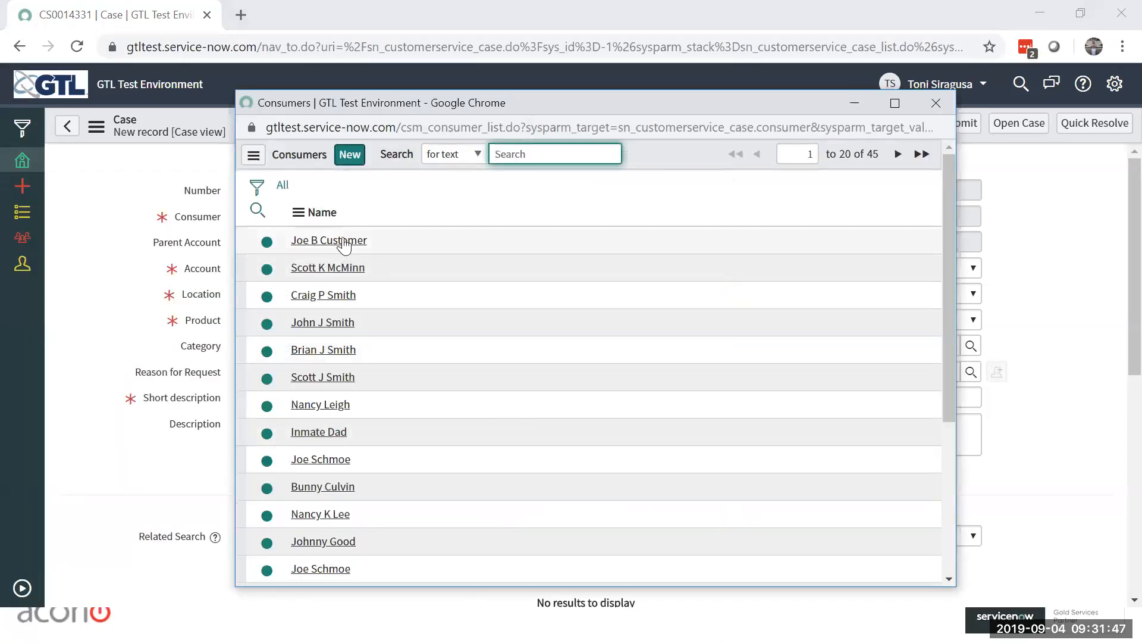
pyautogui.click(344, 241)
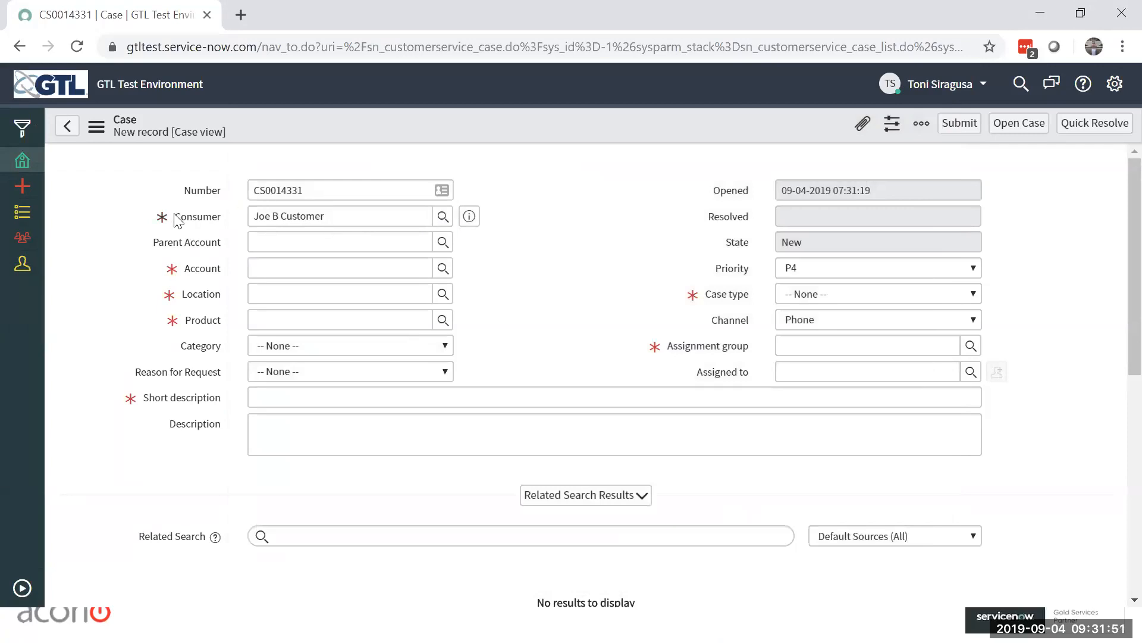
pyautogui.moveTo(160, 217)
pyautogui.click(600, 247)
# Step: Clear the name entered in the new case's mandatory Consumer field
pyautogui.click(133, 224)
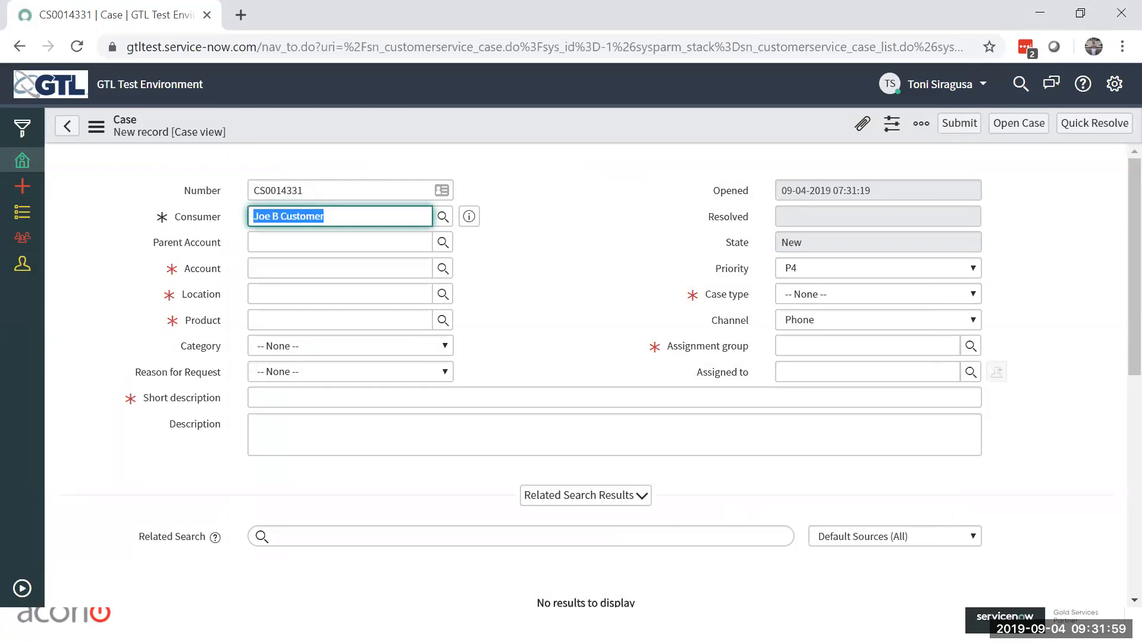
pyautogui.press('BackSpace')
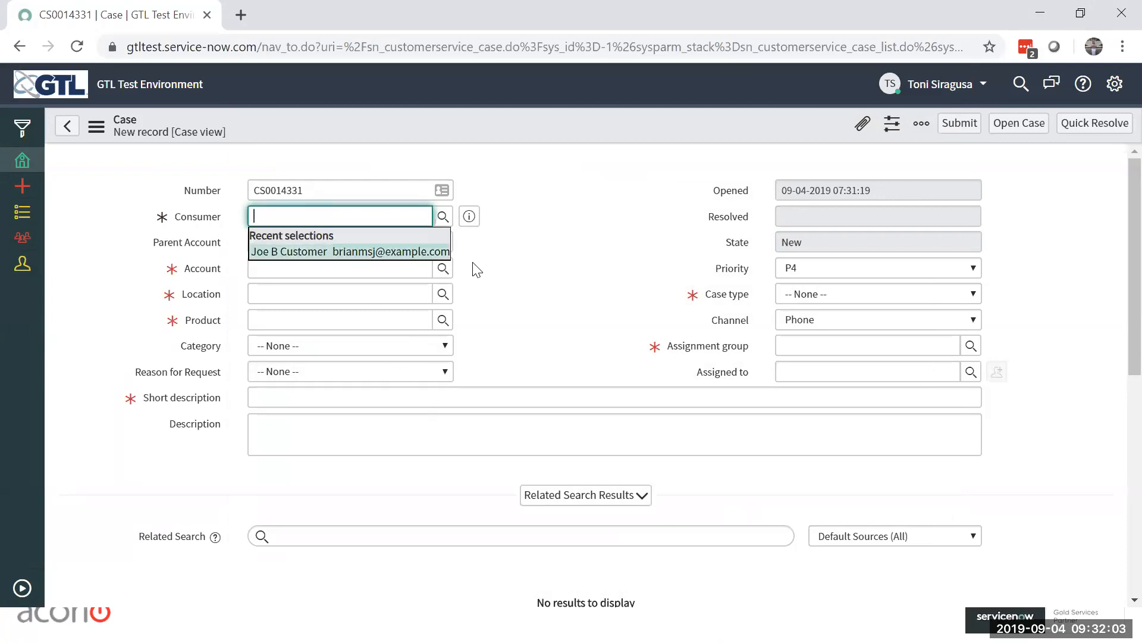
pyautogui.click(537, 256)
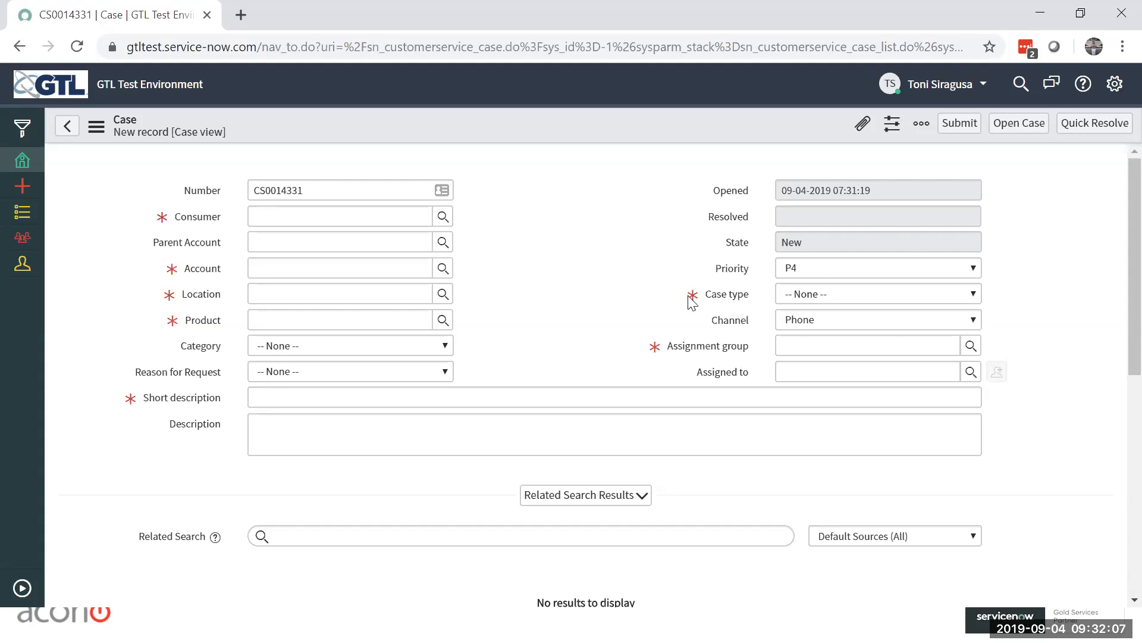
# Step: Try the case type Facilities followed by Friends and Family to compare the form fields each one uses
pyautogui.click(974, 294)
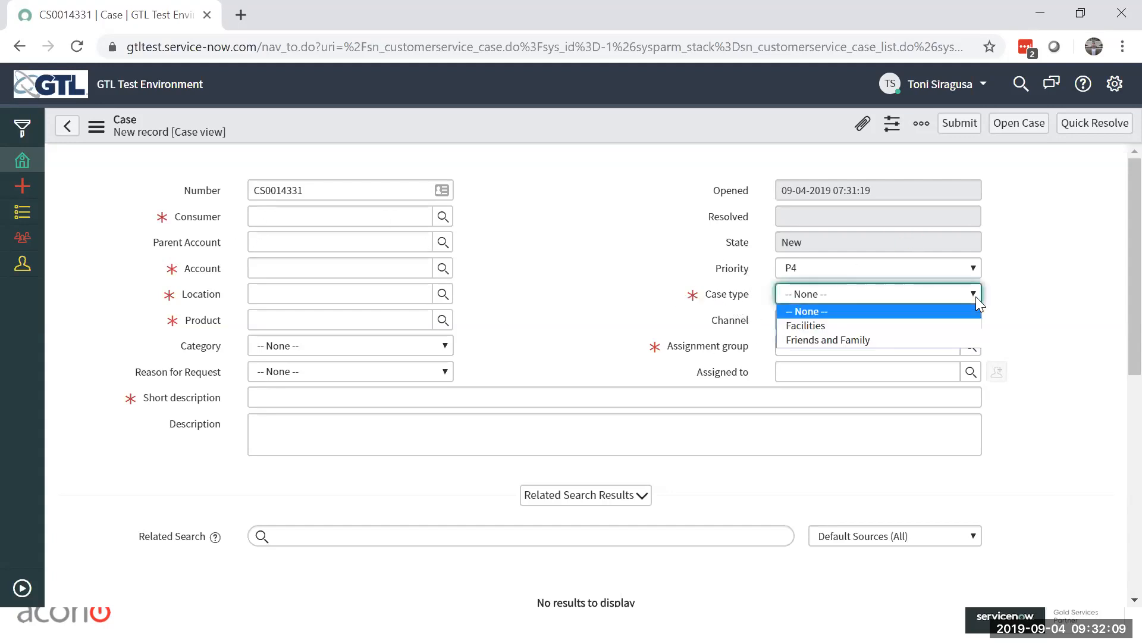
pyautogui.click(848, 332)
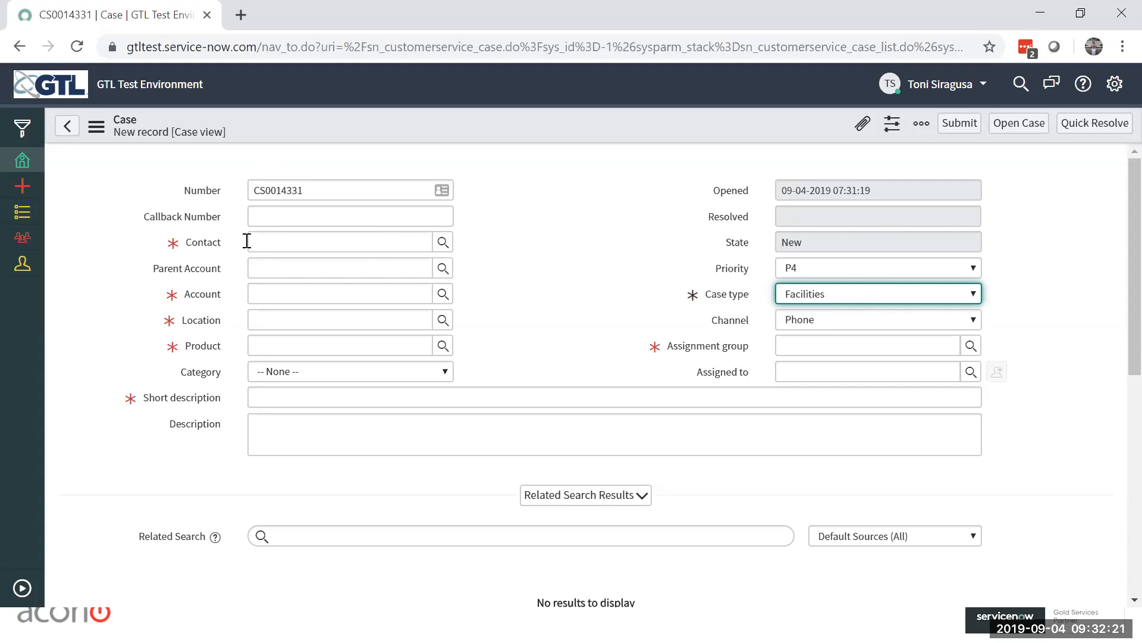
pyautogui.click(858, 293)
pyautogui.click(855, 335)
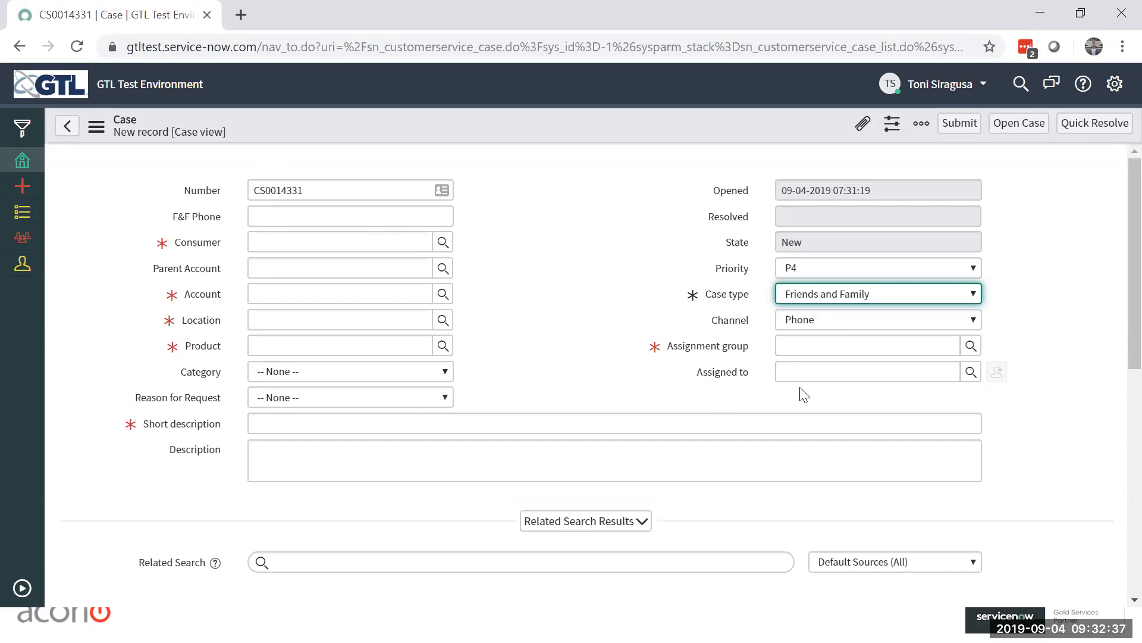
pyautogui.click(583, 240)
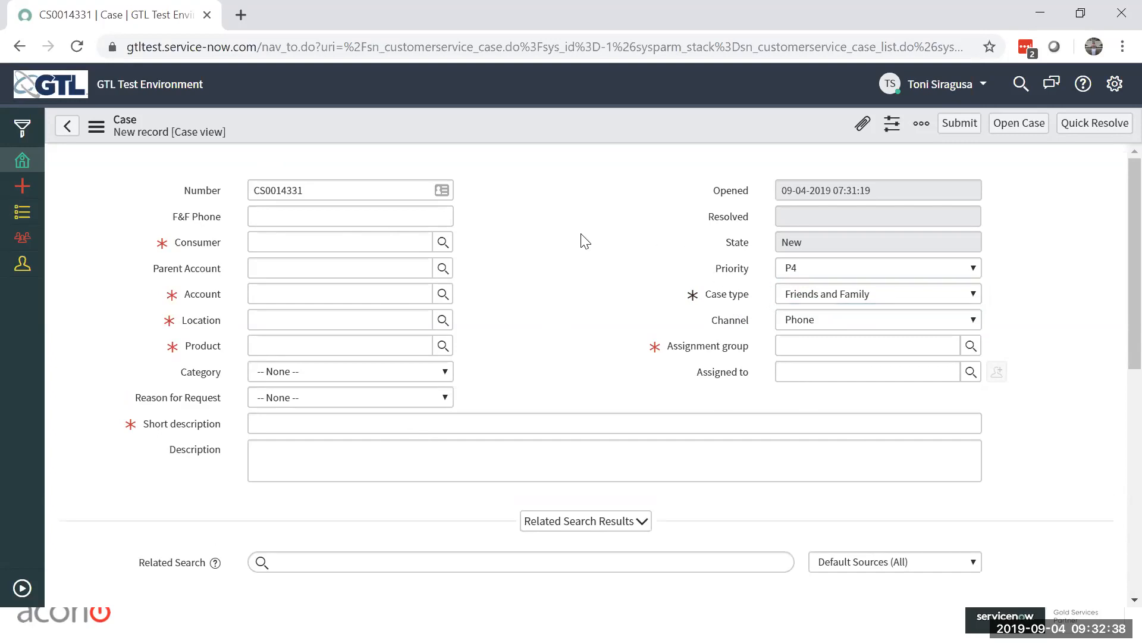
# Step: Set the new case's case type to Facilities
pyautogui.click(936, 294)
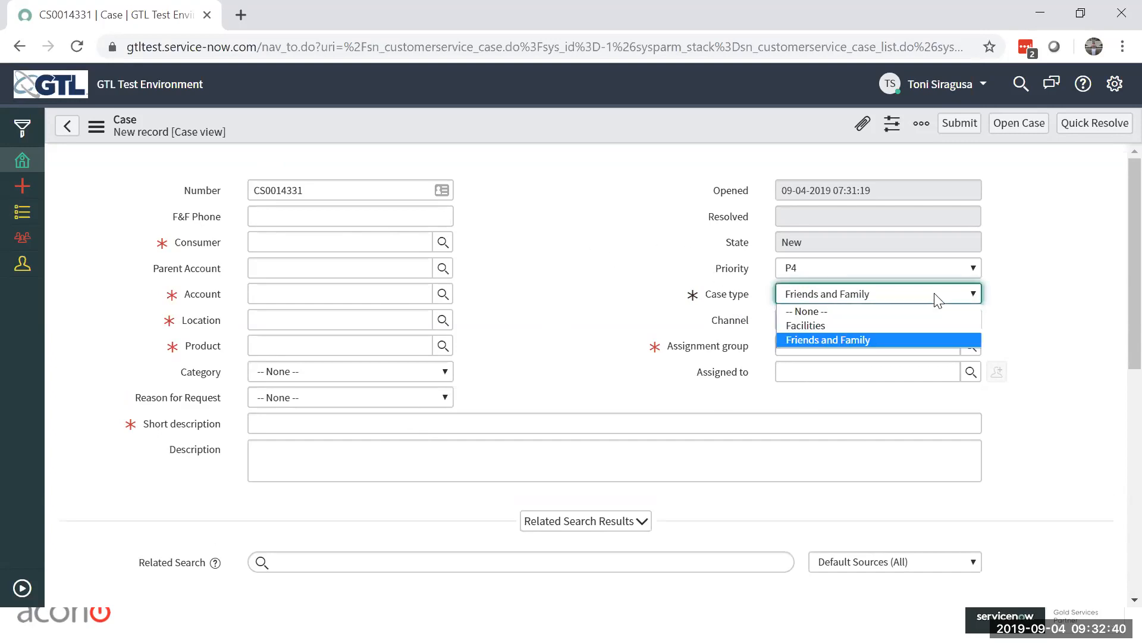
pyautogui.click(885, 327)
pyautogui.press('Tab')
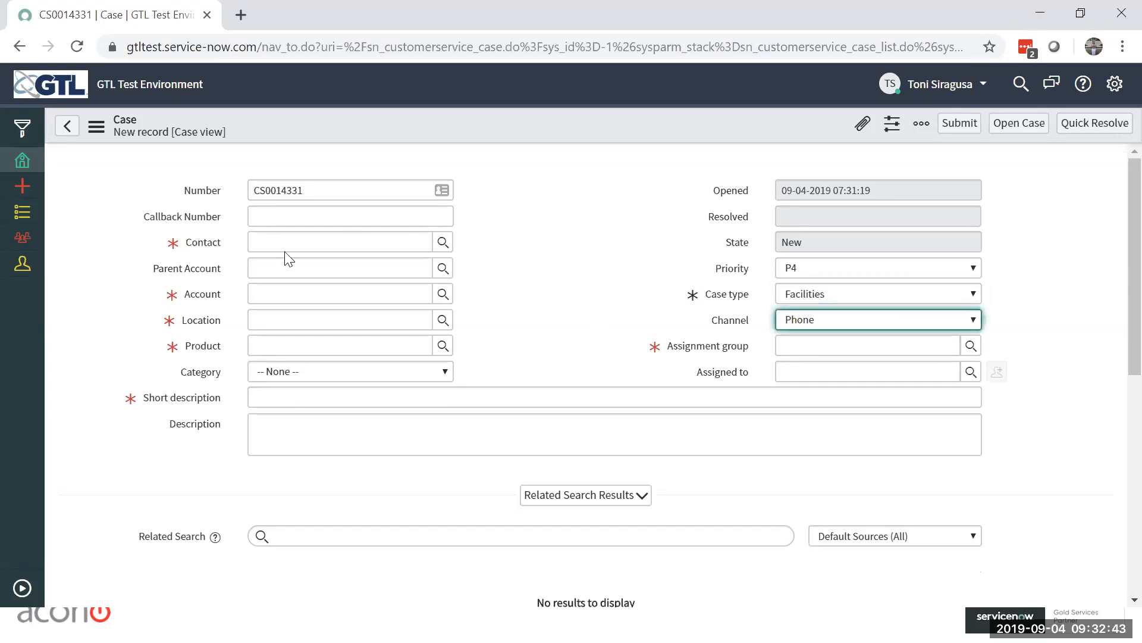
# Step: Look up and select Canyon County ID as the account, and choose the first contact listed for it
pyautogui.click(445, 298)
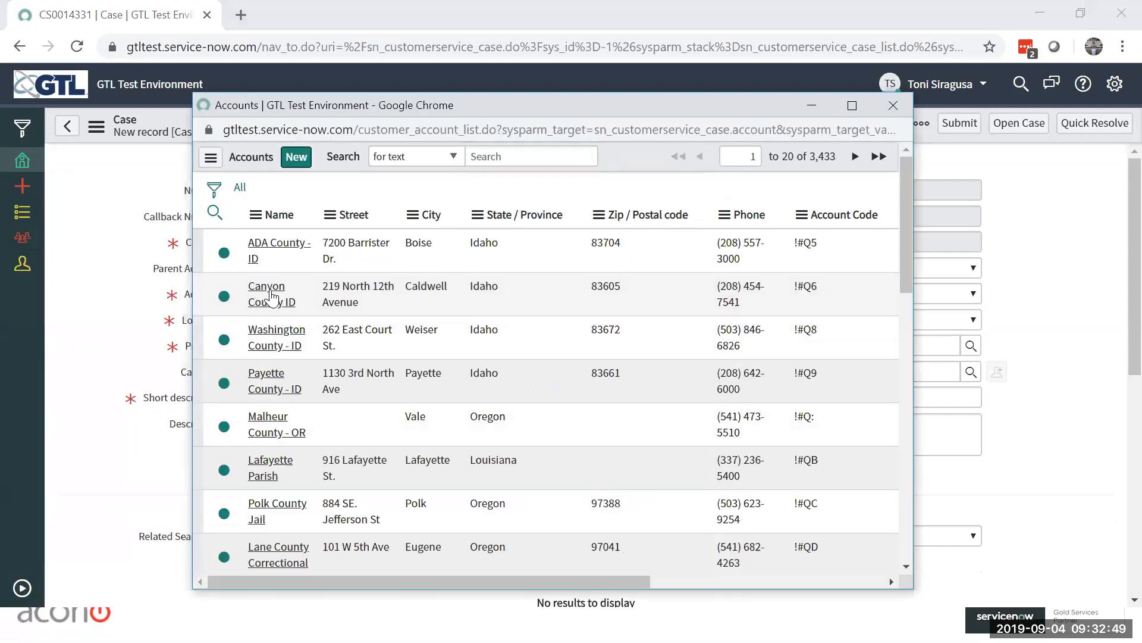
pyautogui.click(272, 298)
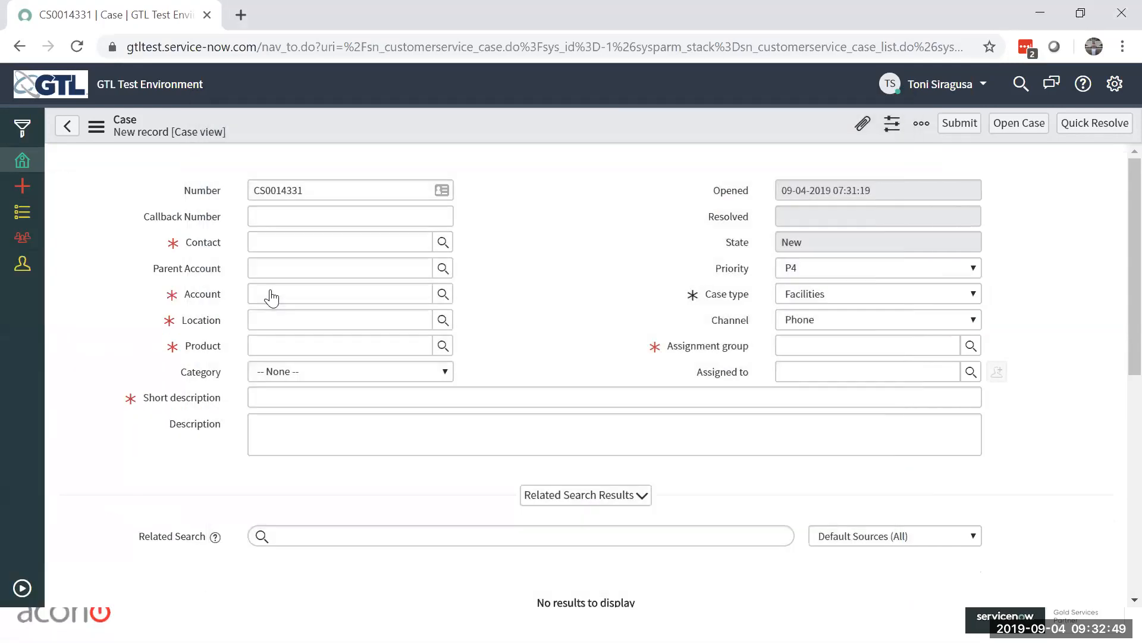
pyautogui.click(371, 250)
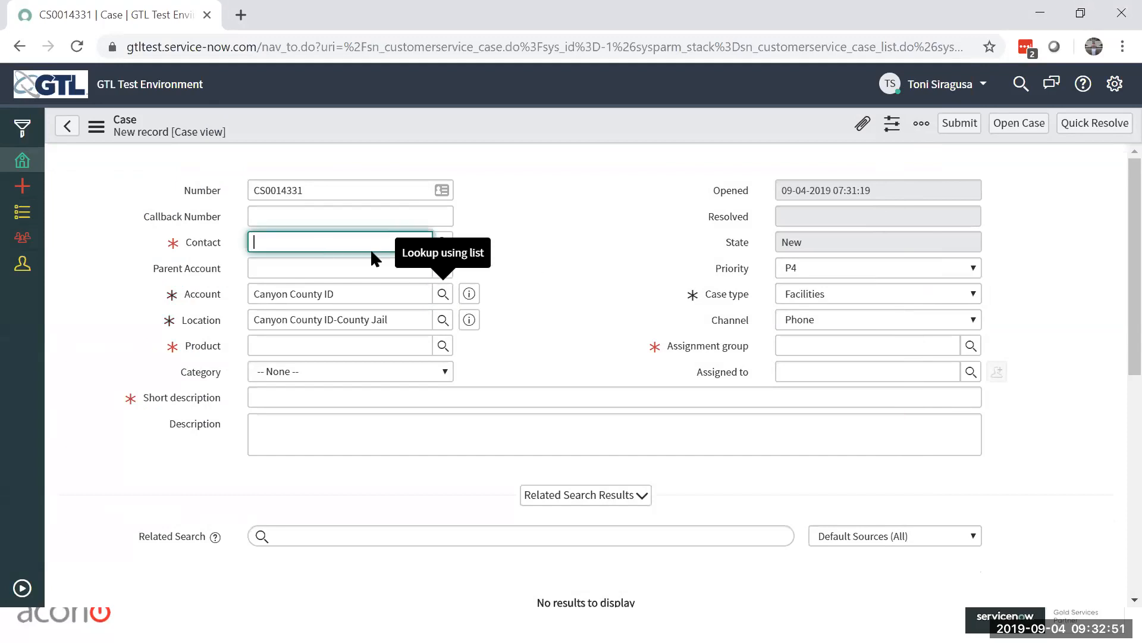
pyautogui.click(443, 242)
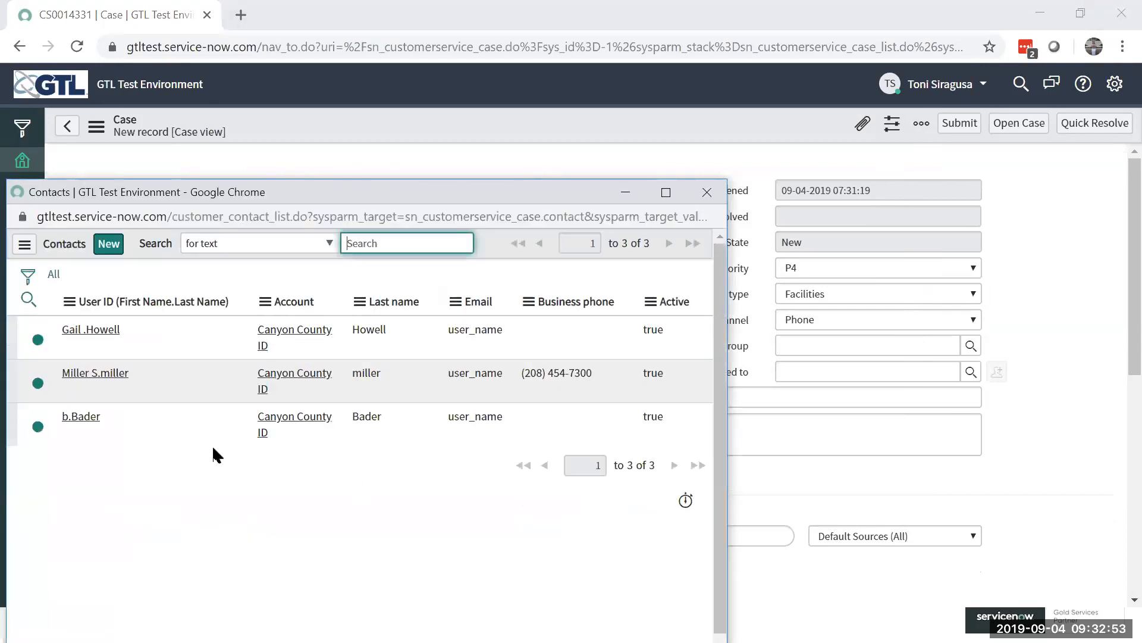
pyautogui.click(91, 329)
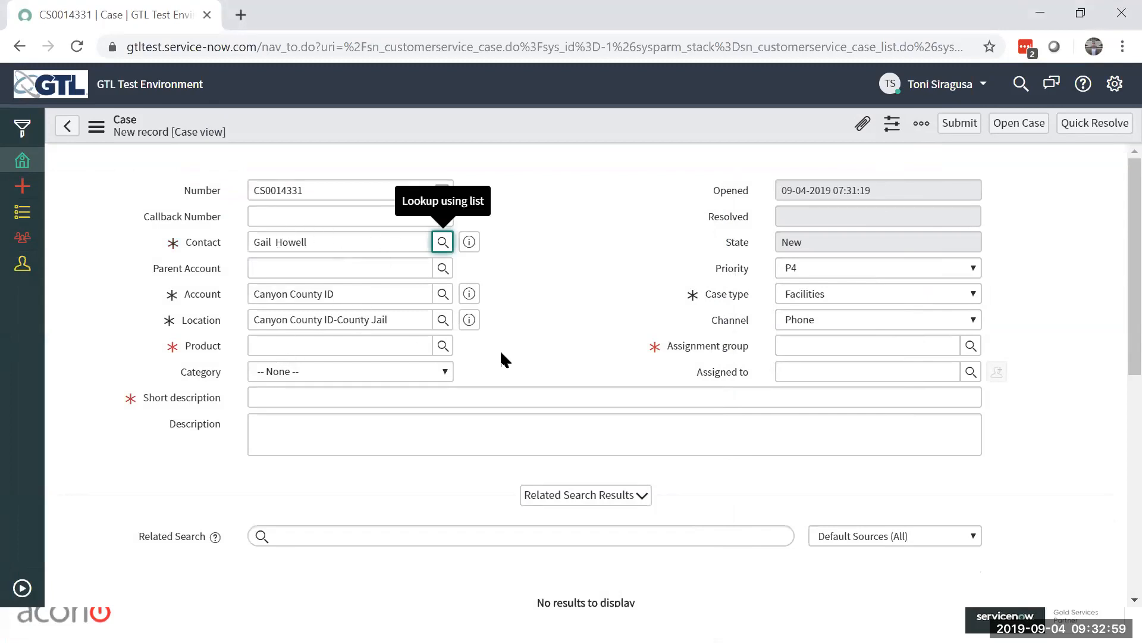
# Step: Set the case's product to Kiosk - In-Pod - BigBlue/Sync from the product models list
pyautogui.click(442, 346)
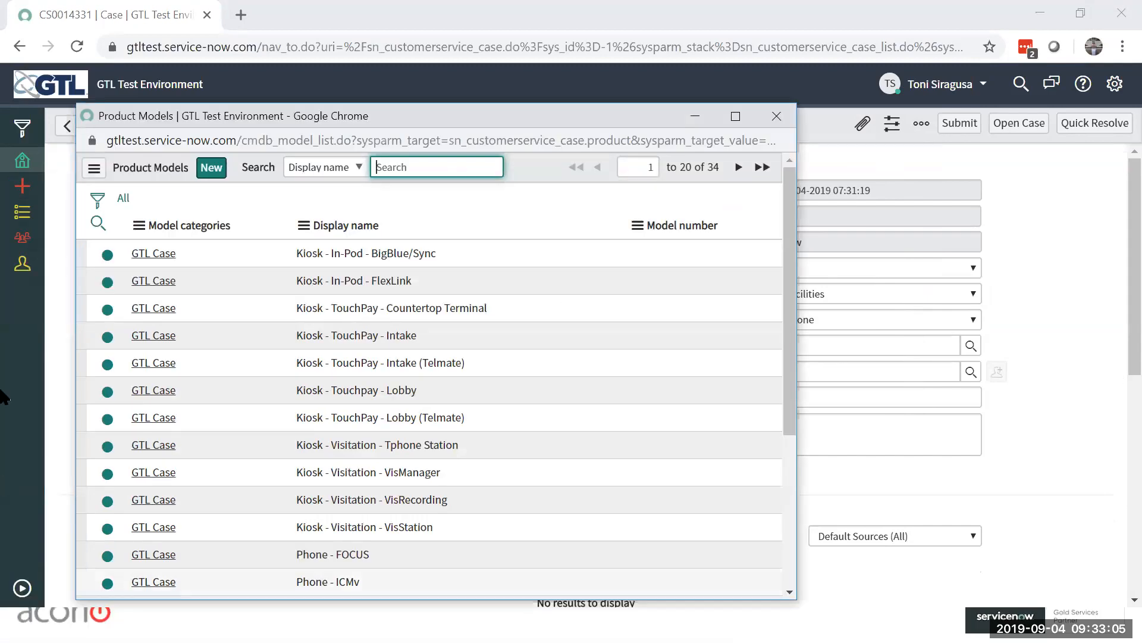
pyautogui.click(159, 256)
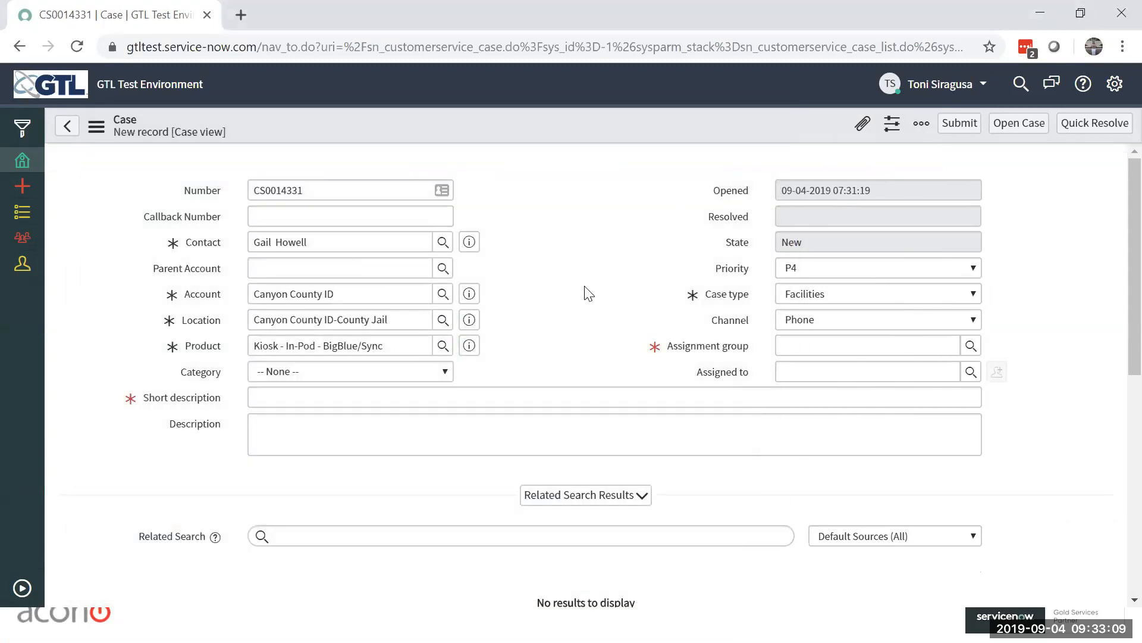
# Step: Browse the product models, search their display names for "*kiosk", and set the product to Kiosk - TouchPay - Countertop Terminal
pyautogui.click(443, 346)
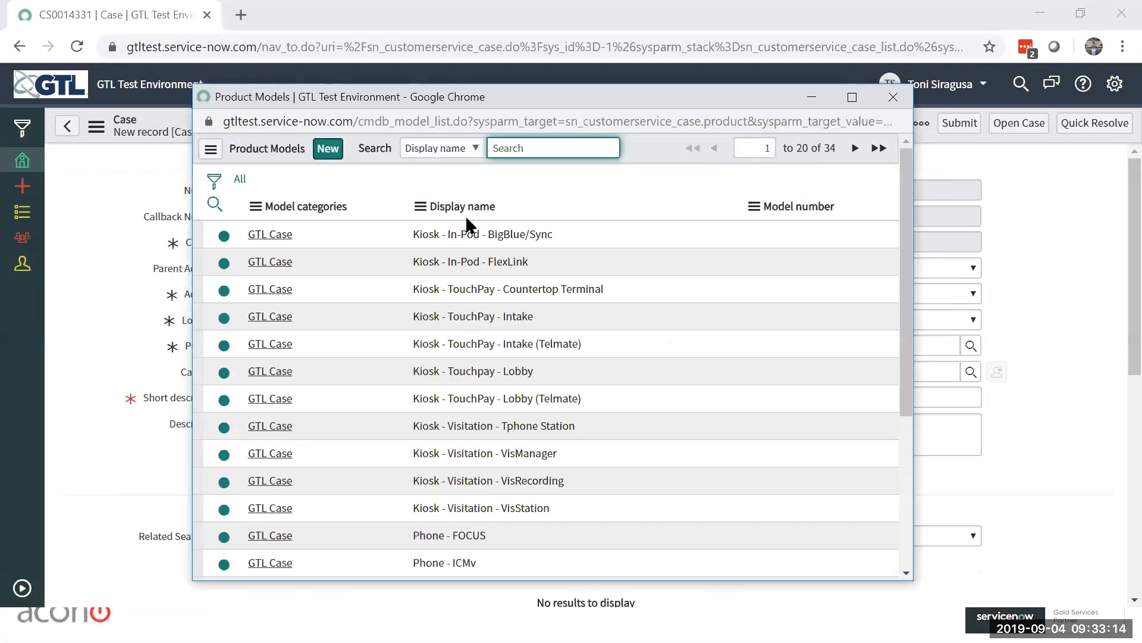
pyautogui.moveTo(520, 187); pyautogui.dragTo(706, 93)
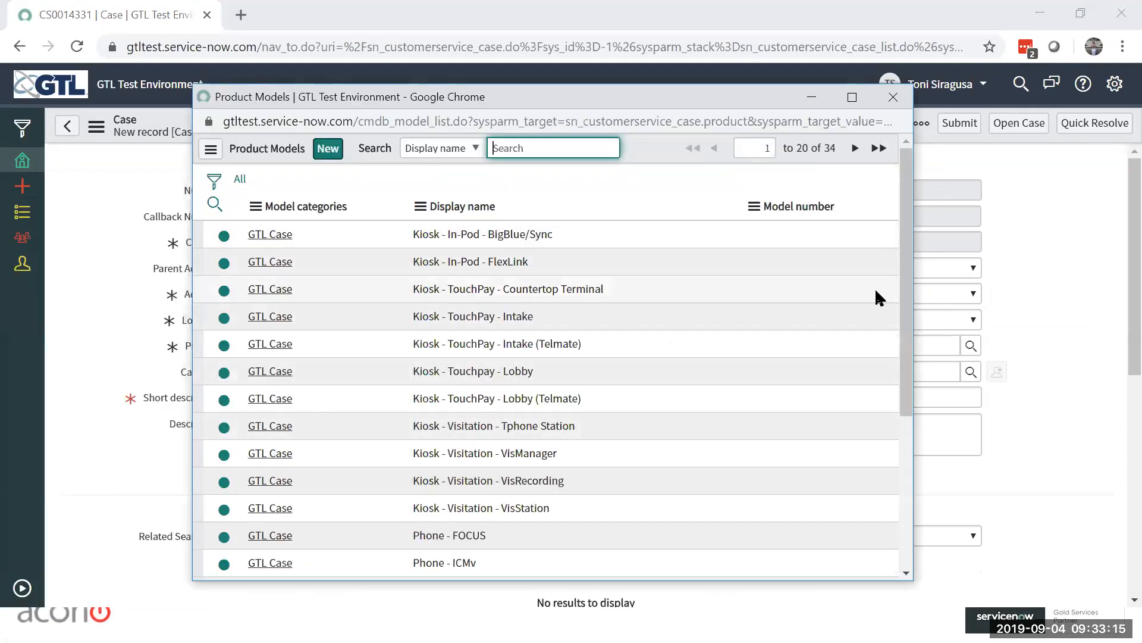
pyautogui.moveTo(906, 241); pyautogui.dragTo(908, 487)
pyautogui.click(857, 148)
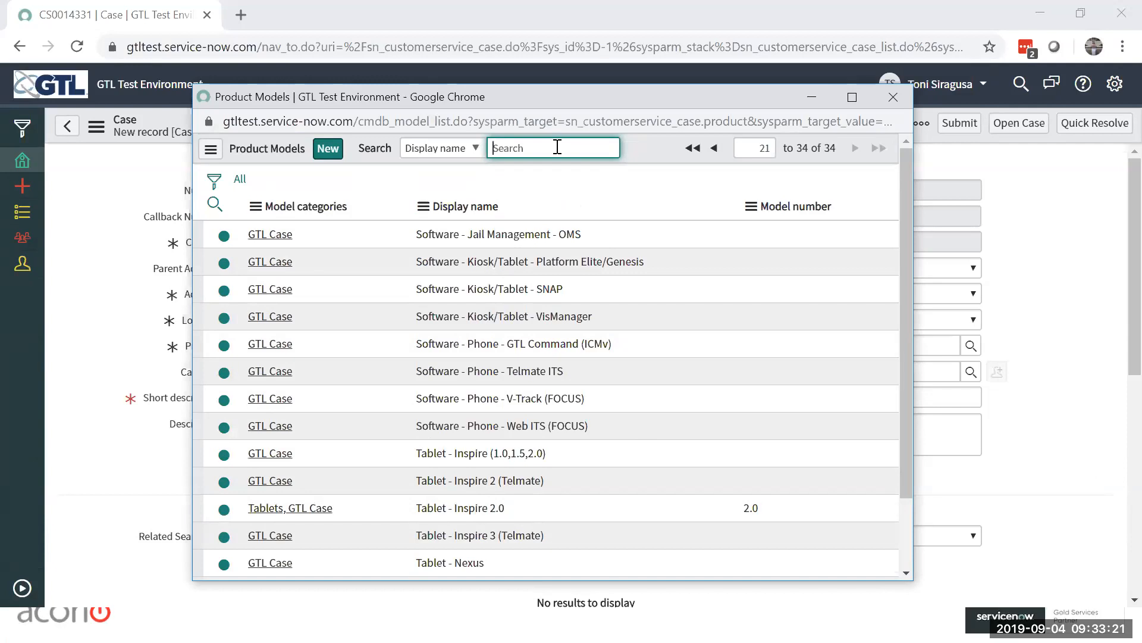
pyautogui.write('*')
pyautogui.press('Return')
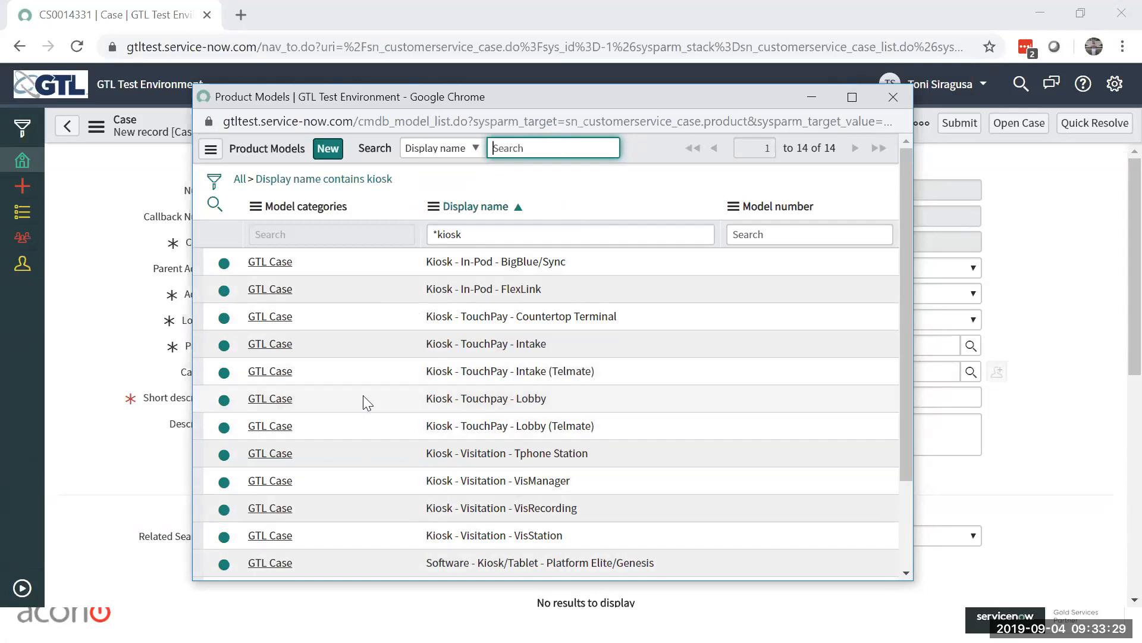
pyautogui.click(261, 317)
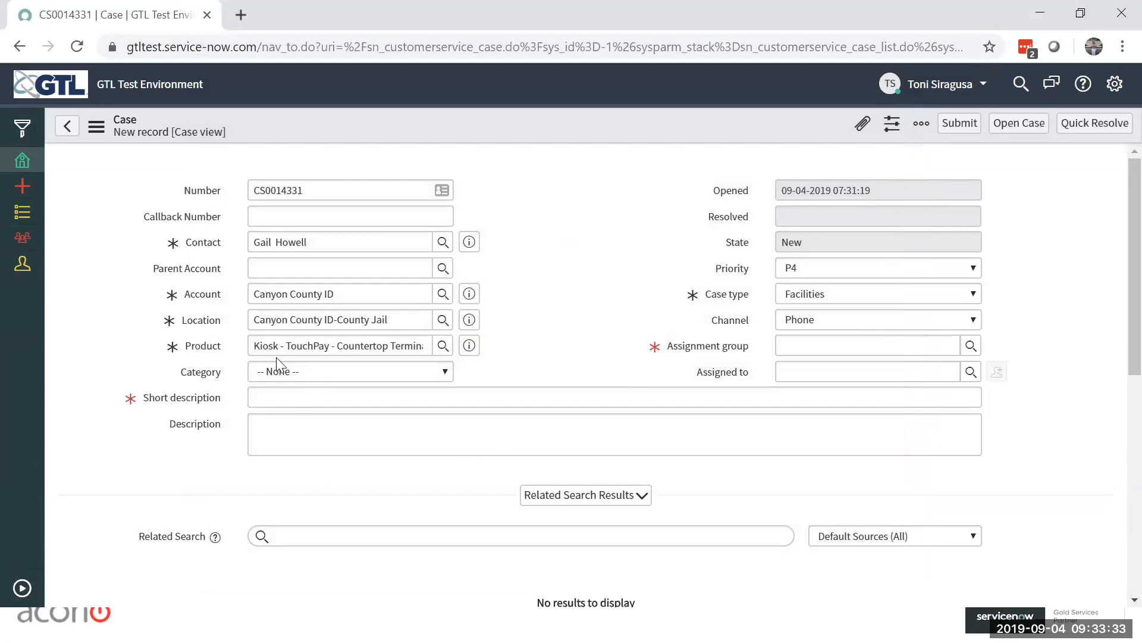
# Step: Set the category to No Power and enter the short description "TouchPay Kiosk does not appear to have power; unusable"
pyautogui.click(399, 373)
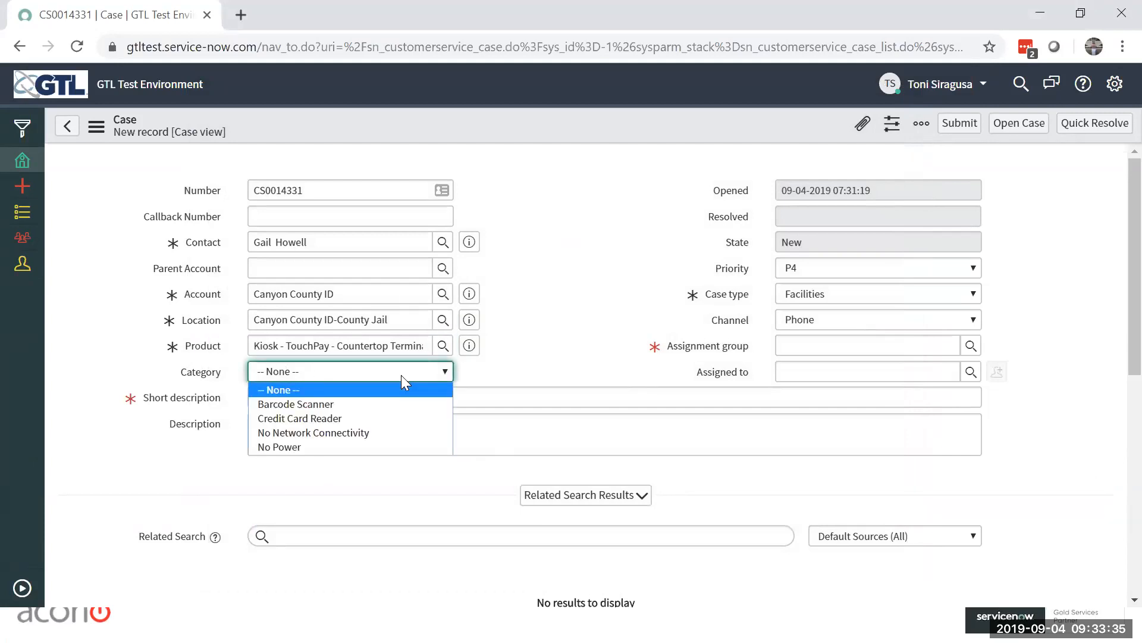
pyautogui.click(326, 447)
pyautogui.click(432, 399)
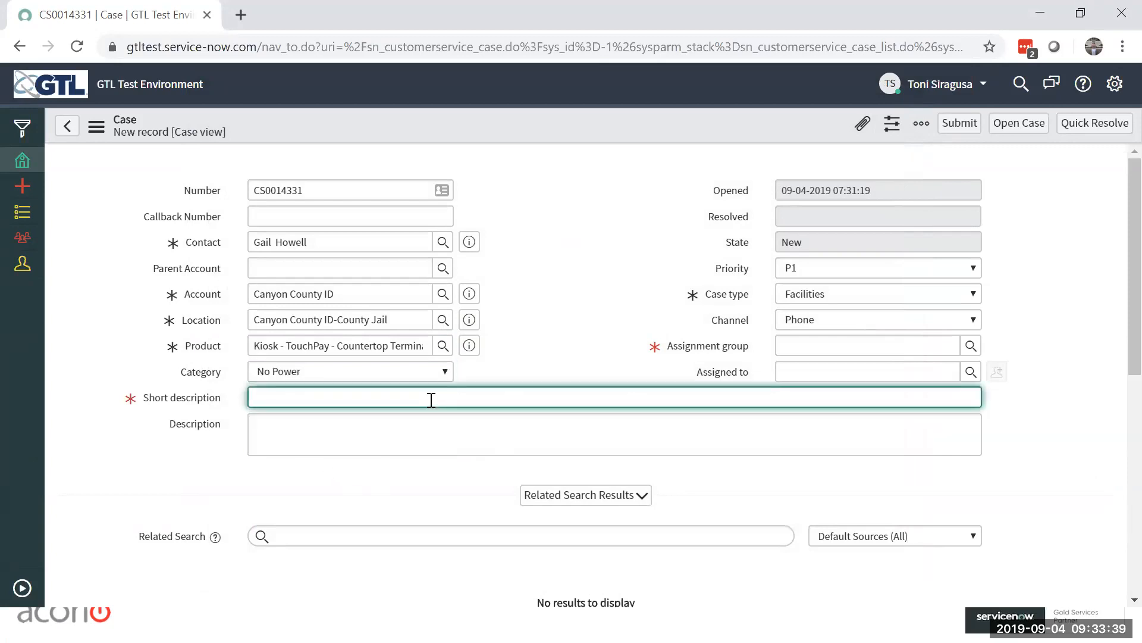
pyautogui.write('TouchPay Kiosk does not appear to have')
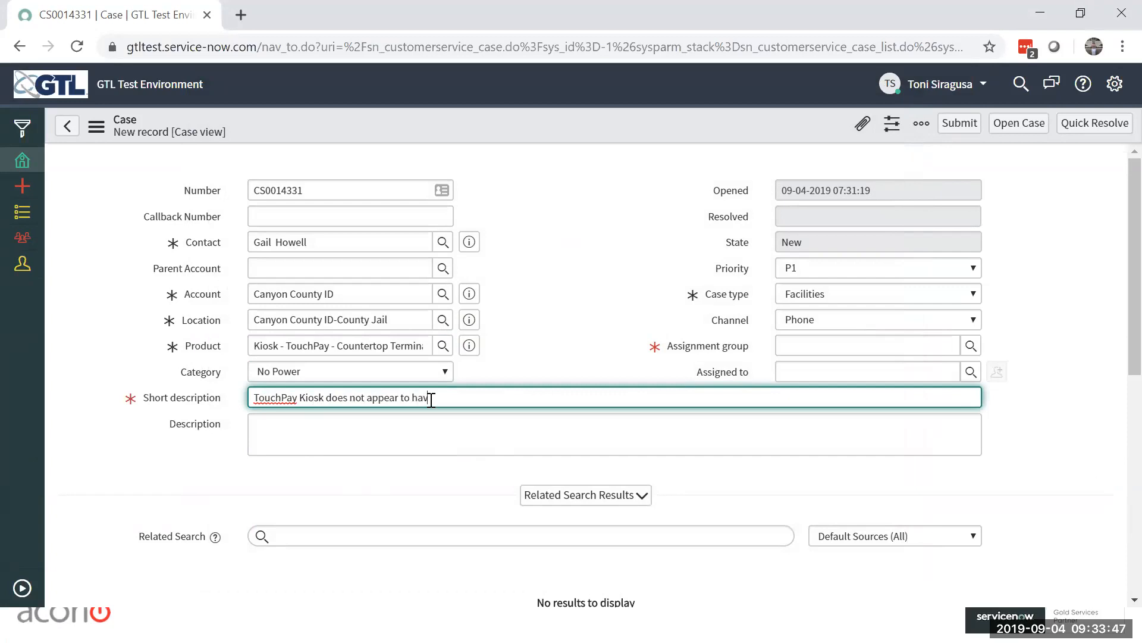
pyautogui.write(' power; unusable')
# Step: Set the case's assignment group to Service-Now Contact Center from the recent selections
pyautogui.click(955, 350)
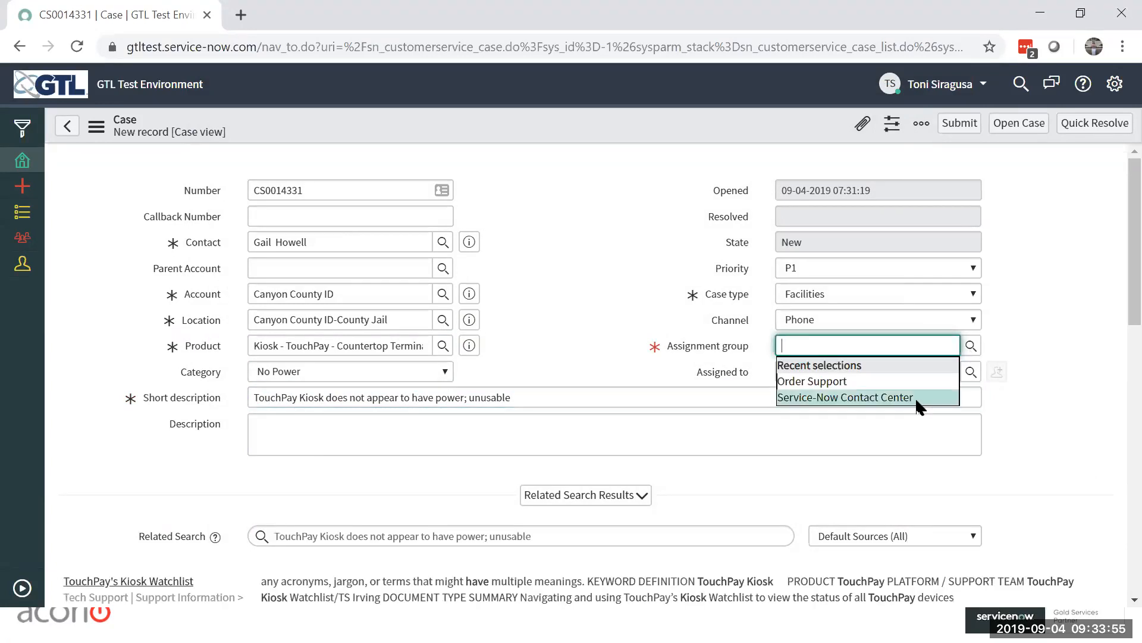
pyautogui.click(916, 398)
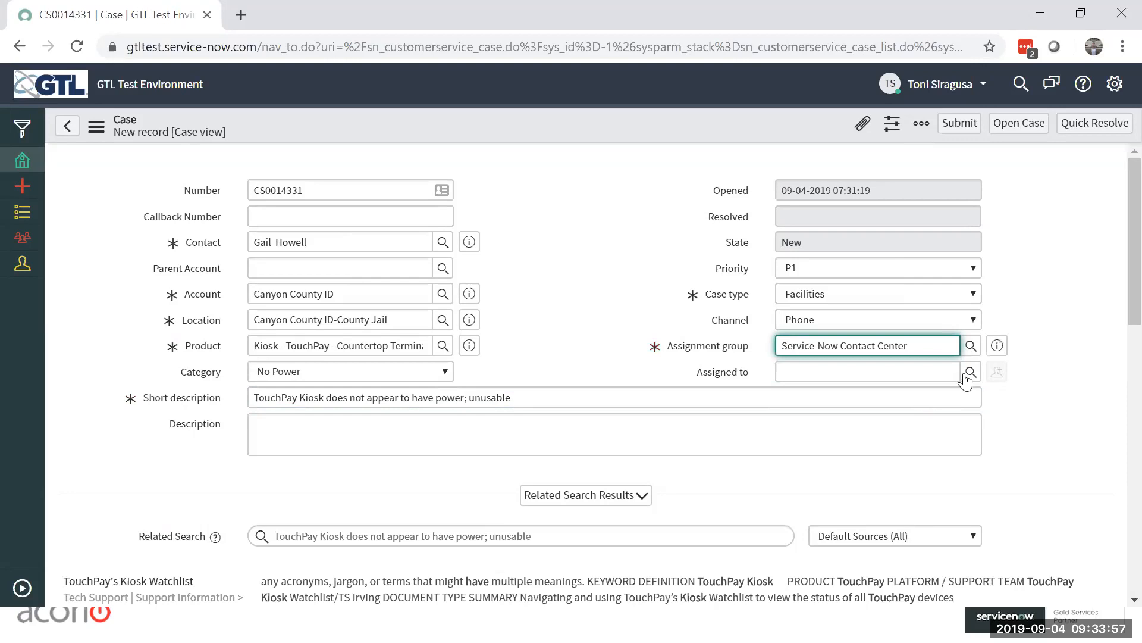
pyautogui.click(1036, 247)
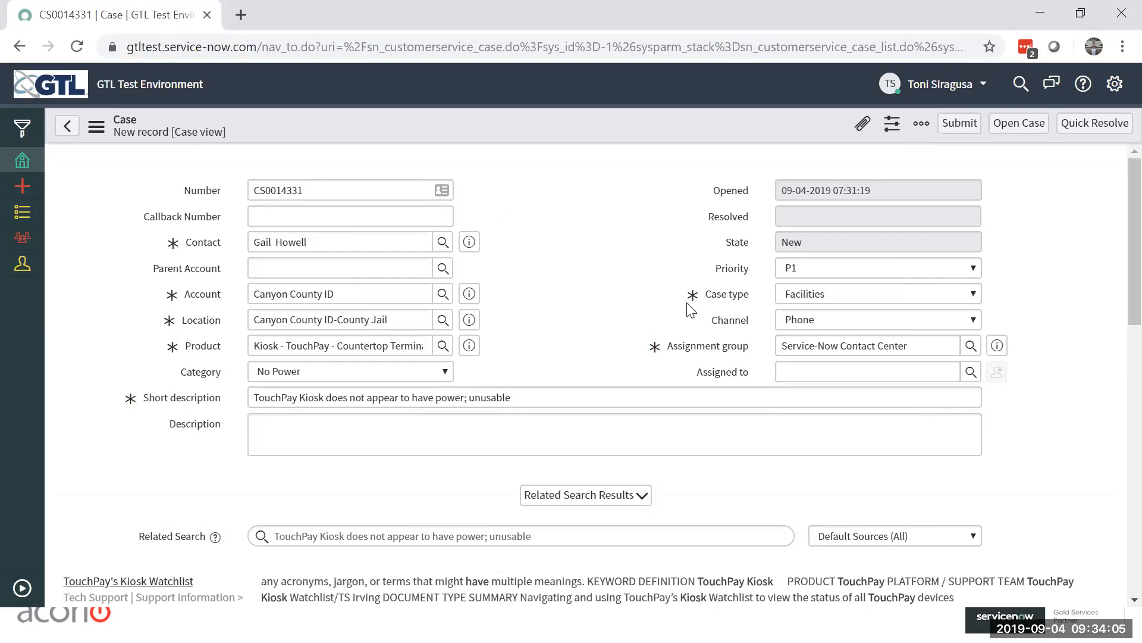
# Step: Review the knowledge articles in the new case's related search results and collapse that section
pyautogui.click(514, 433)
pyautogui.scroll(-3, 1084, 348)
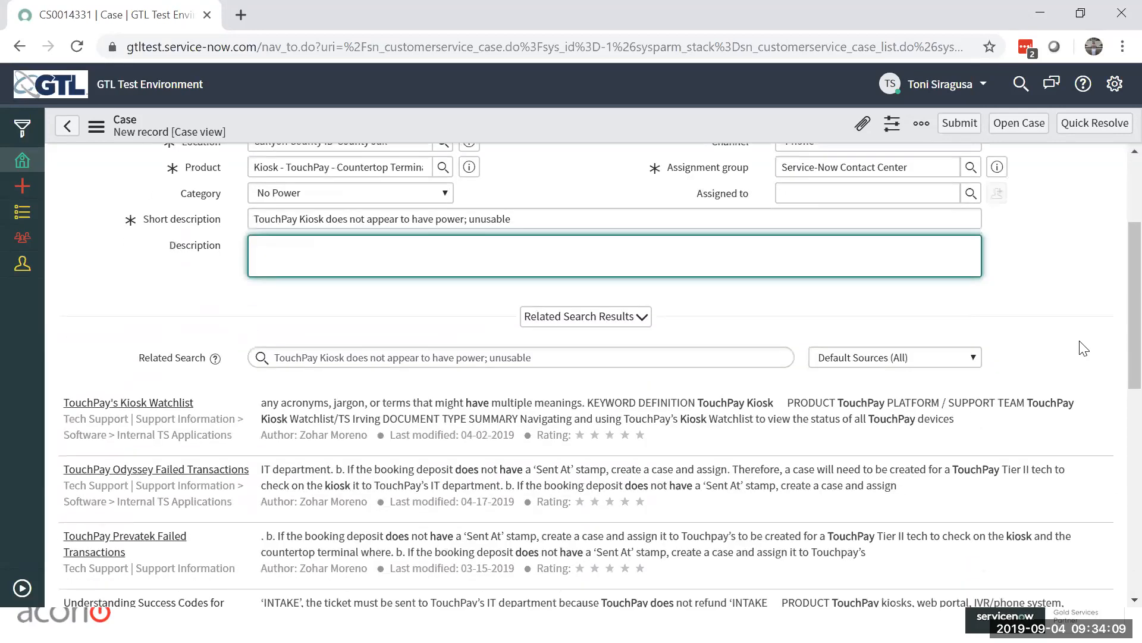
pyautogui.scroll(-4, 1084, 348)
pyautogui.scroll(2, 1082, 342)
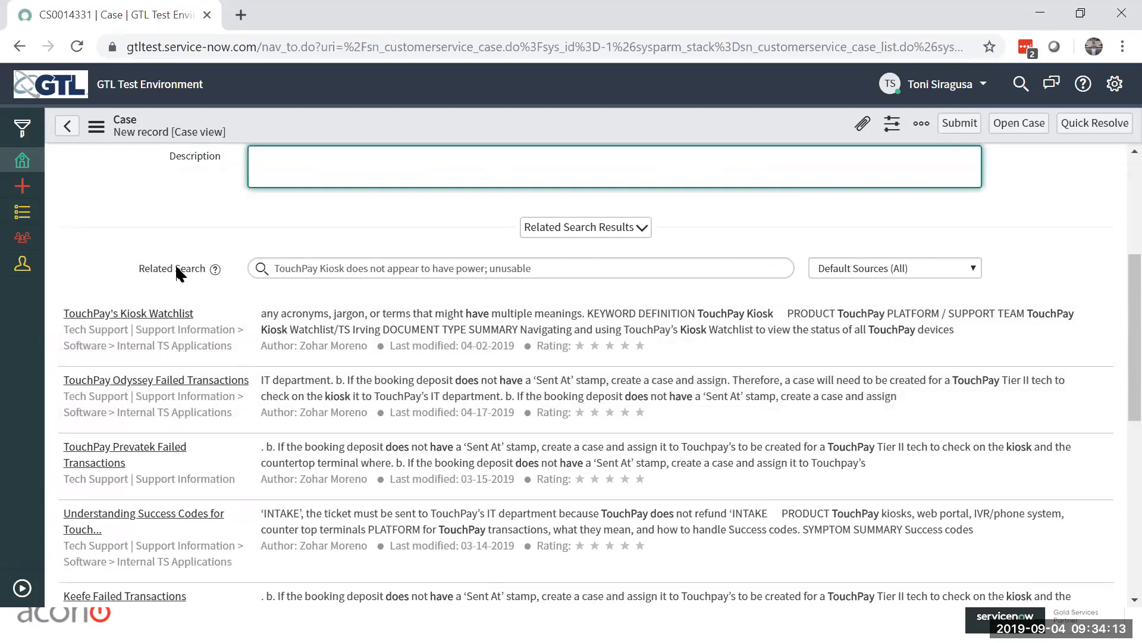
pyautogui.scroll(2, 381, 230)
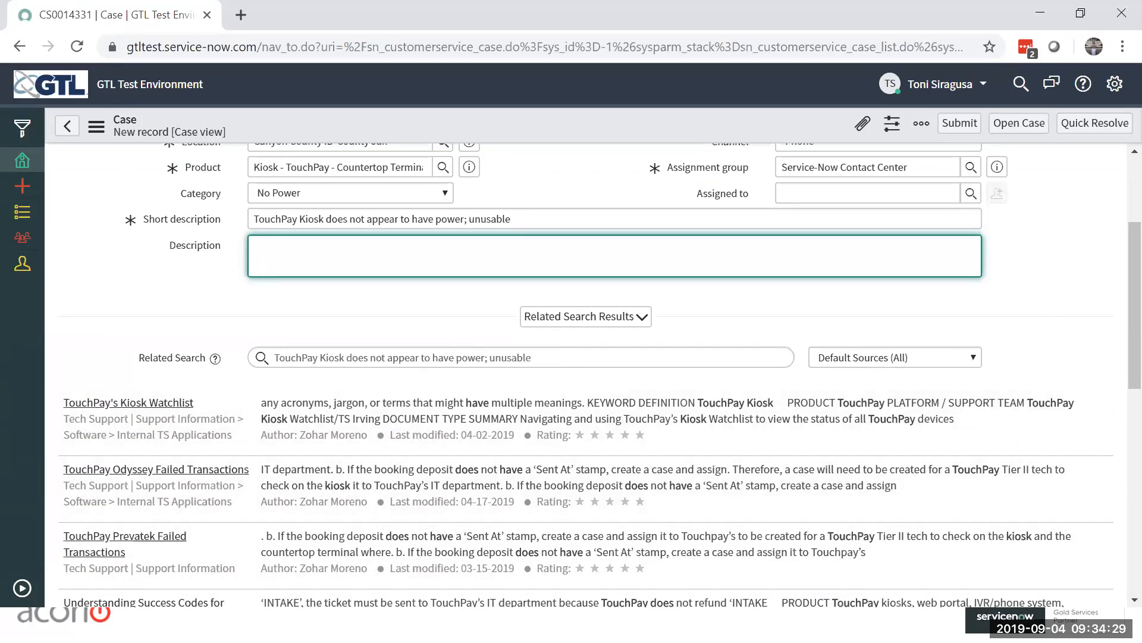
pyautogui.click(644, 323)
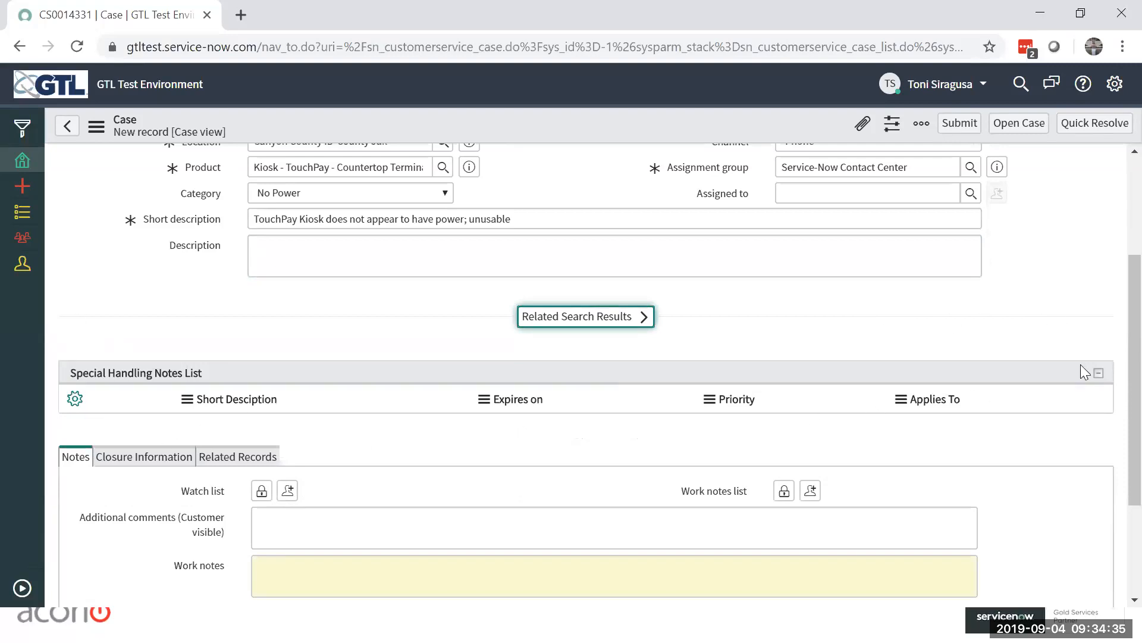
# Step: Check the notes section and the filled-in fields of the new case, and submit it
pyautogui.scroll(-3, 1062, 443)
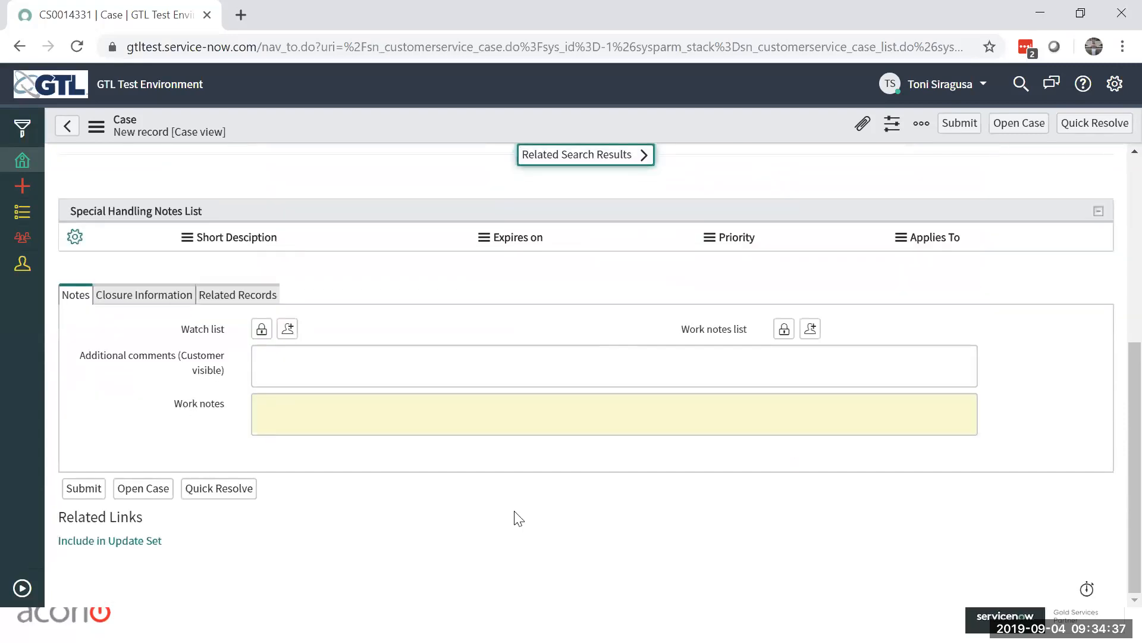
pyautogui.scroll(6, 518, 518)
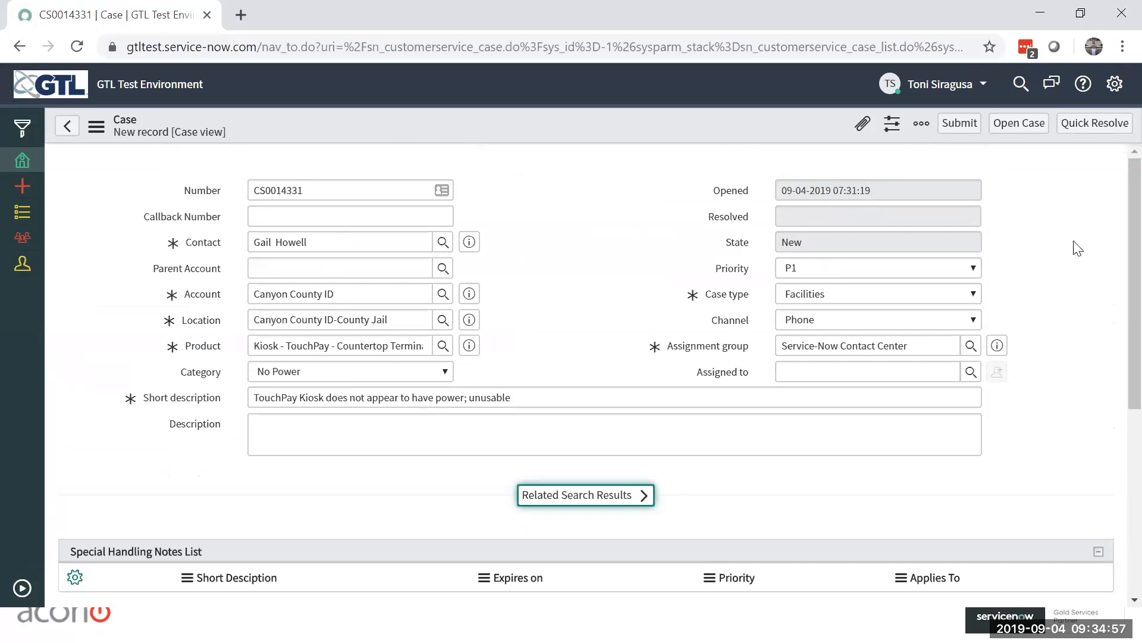
pyautogui.click(966, 127)
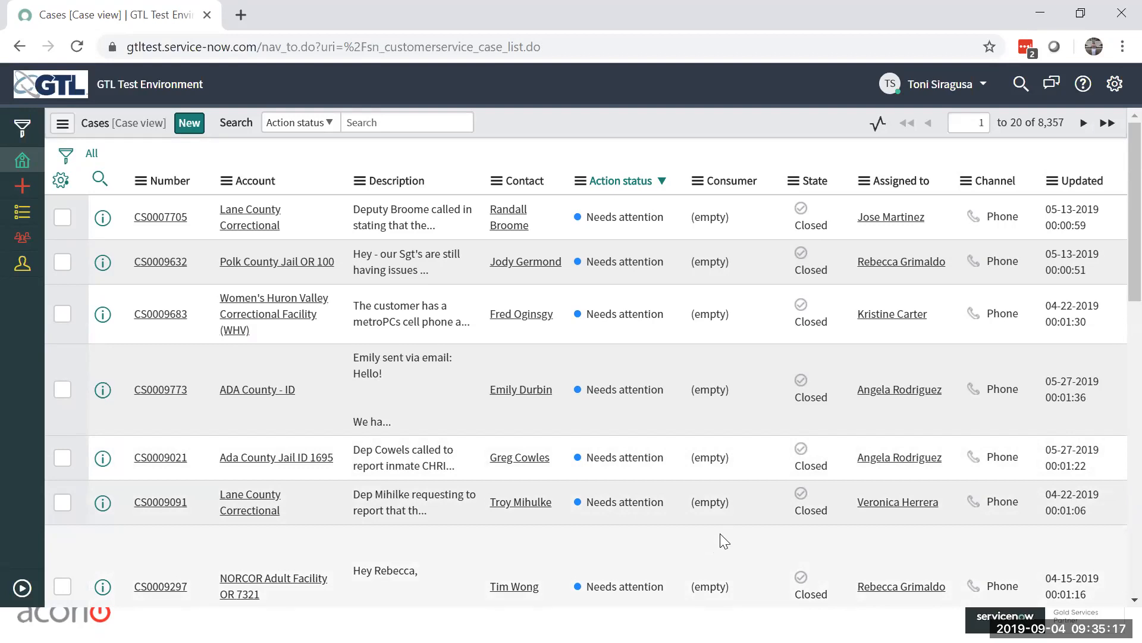
# Step: Expand the navigator and try to reopen the submitted case from the history of recently viewed records
pyautogui.click(22, 589)
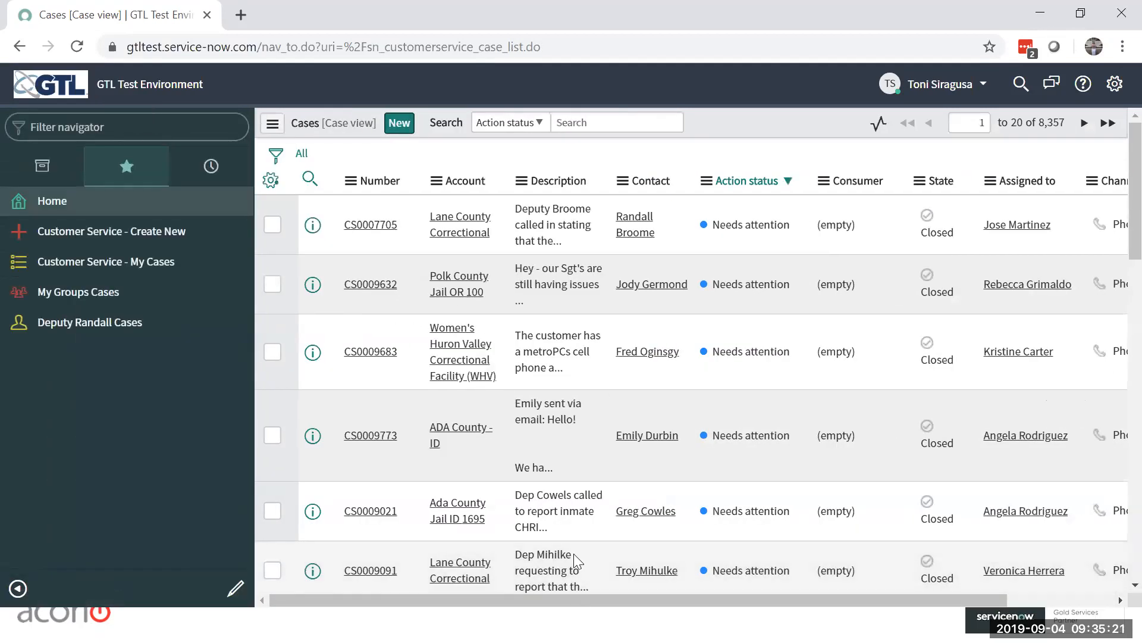
pyautogui.click(211, 166)
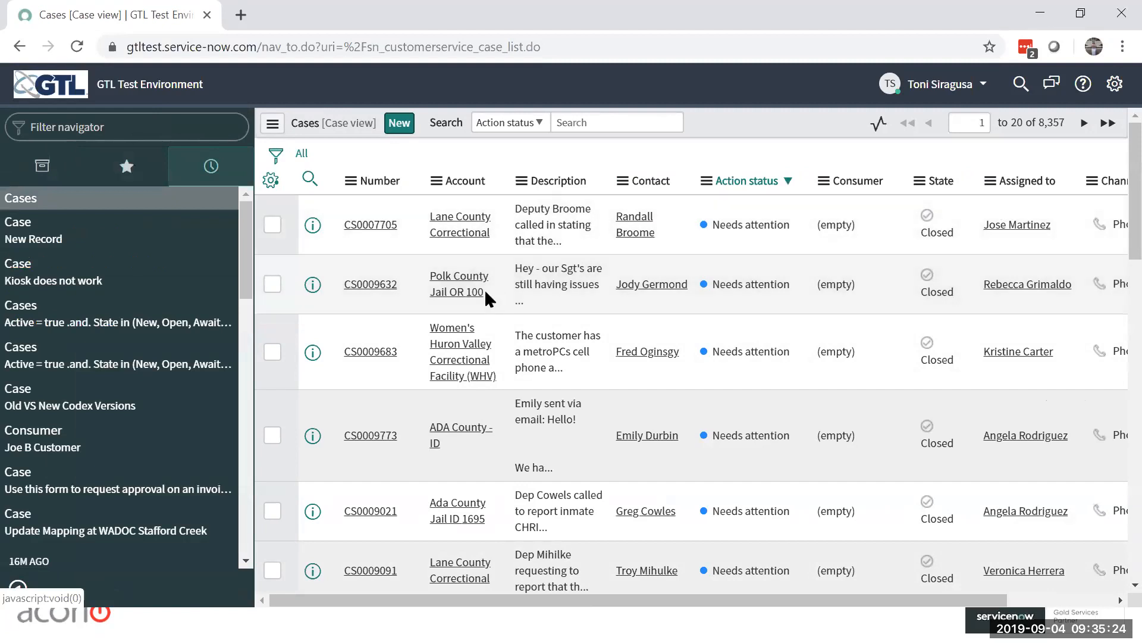
pyautogui.click(58, 232)
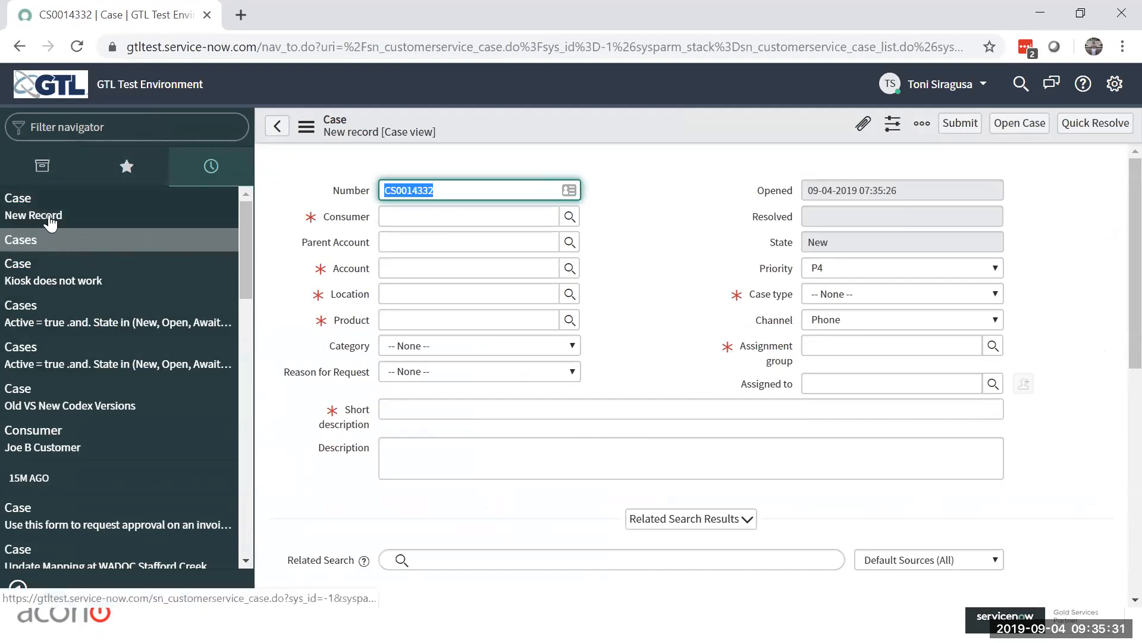
pyautogui.click(75, 271)
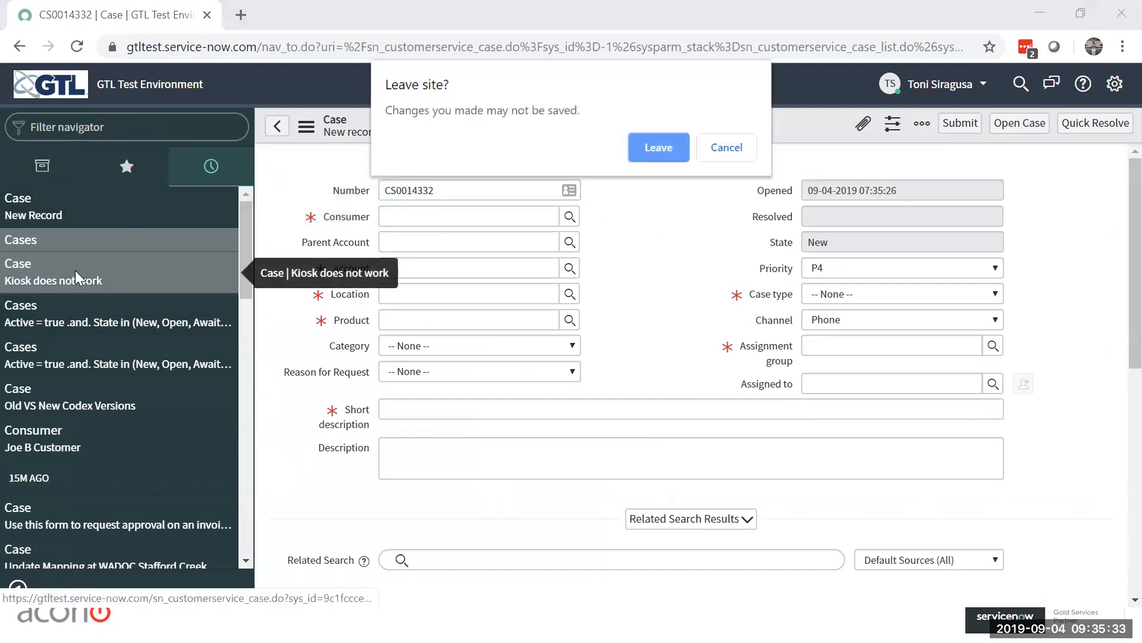
pyautogui.click(727, 147)
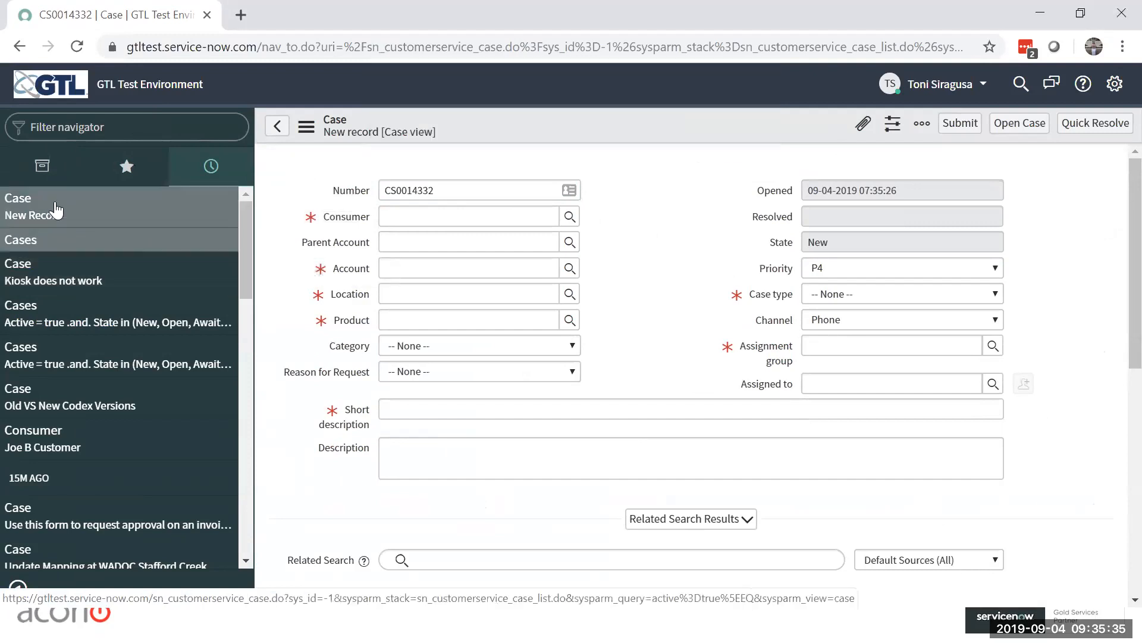
pyautogui.click(150, 204)
pyautogui.click(748, 174)
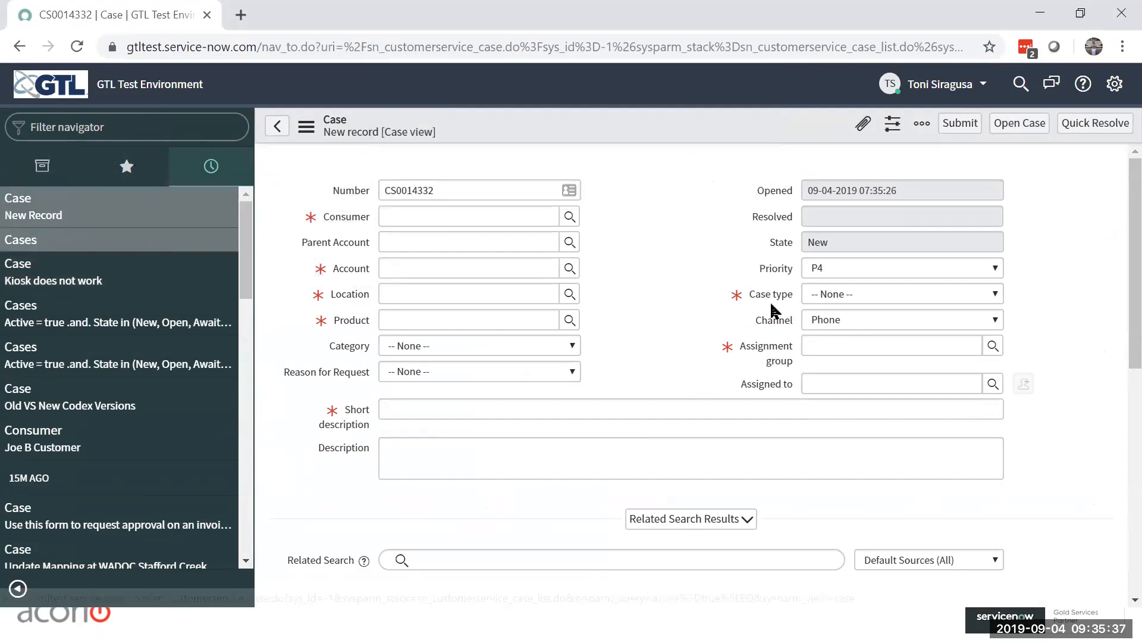
# Step: Filter the full application navigator for "cases" and open the All Open list of facilities cases
pyautogui.click(53, 178)
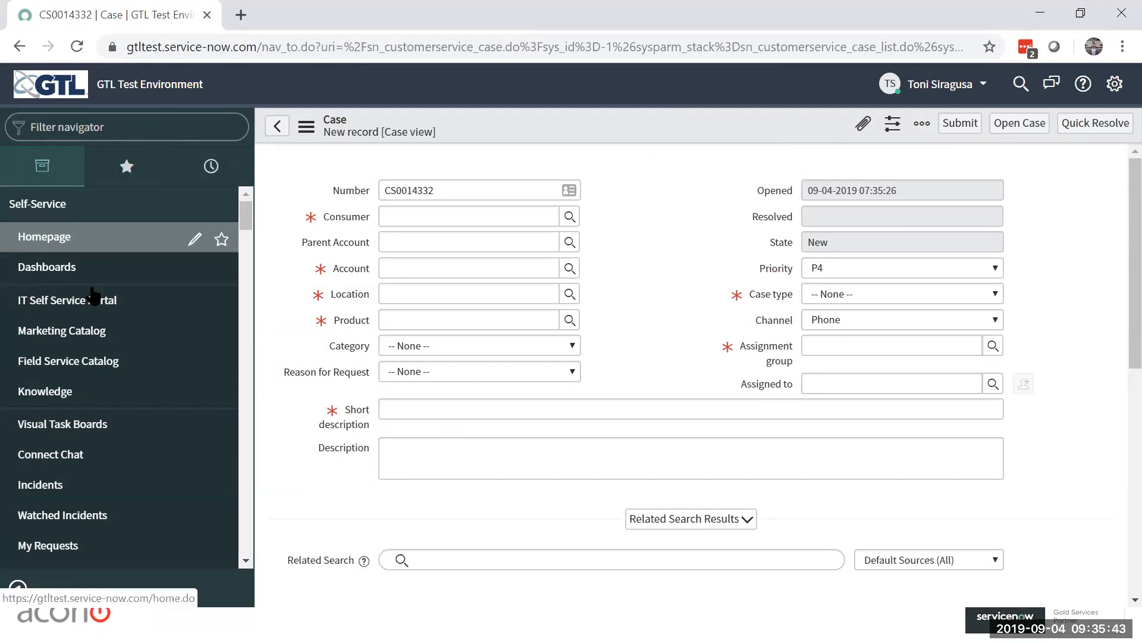
pyautogui.click(79, 127)
pyautogui.write('cases')
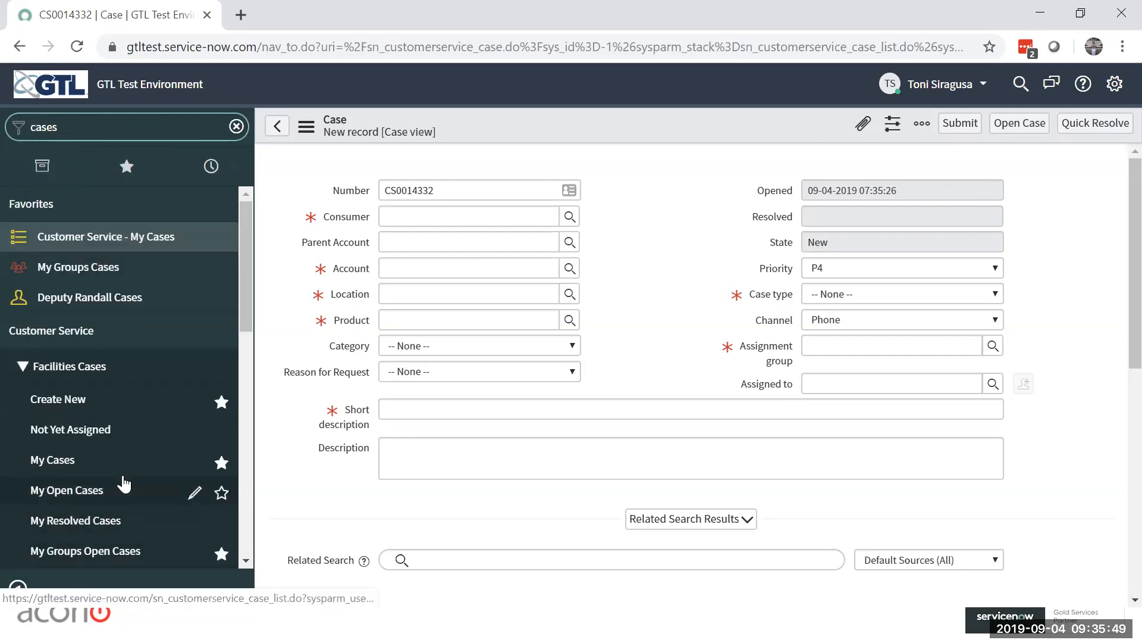
pyautogui.scroll(-3, 90, 497)
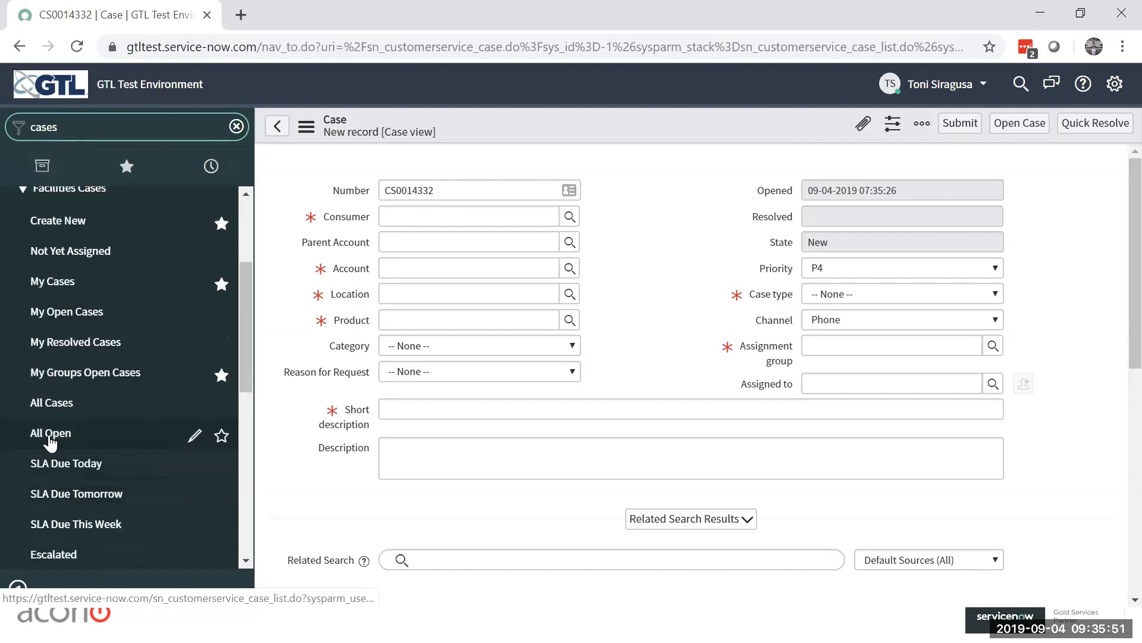
pyautogui.click(655, 169)
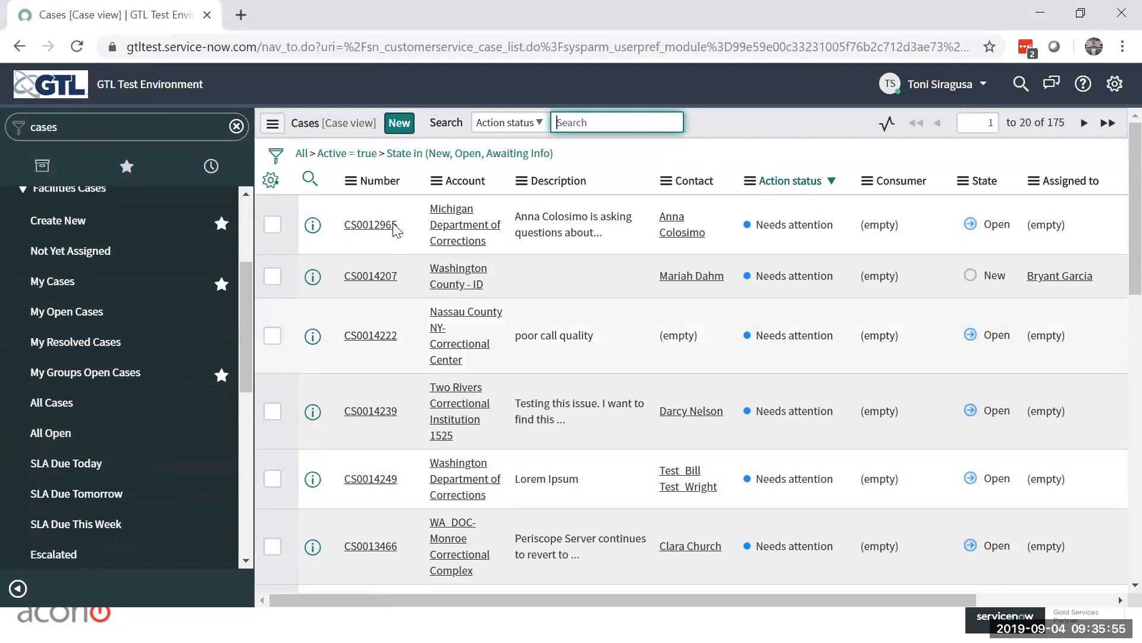
# Step: Sort the open cases by number in descending order and open the newest case, for Canyon County ID
pyautogui.click(381, 181)
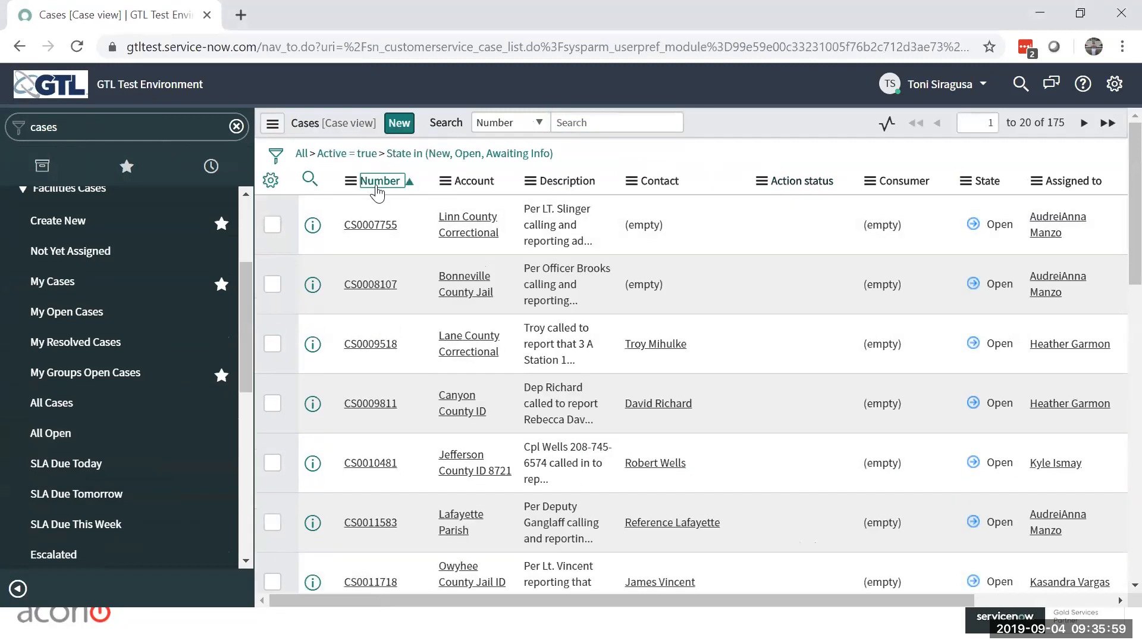
pyautogui.click(378, 189)
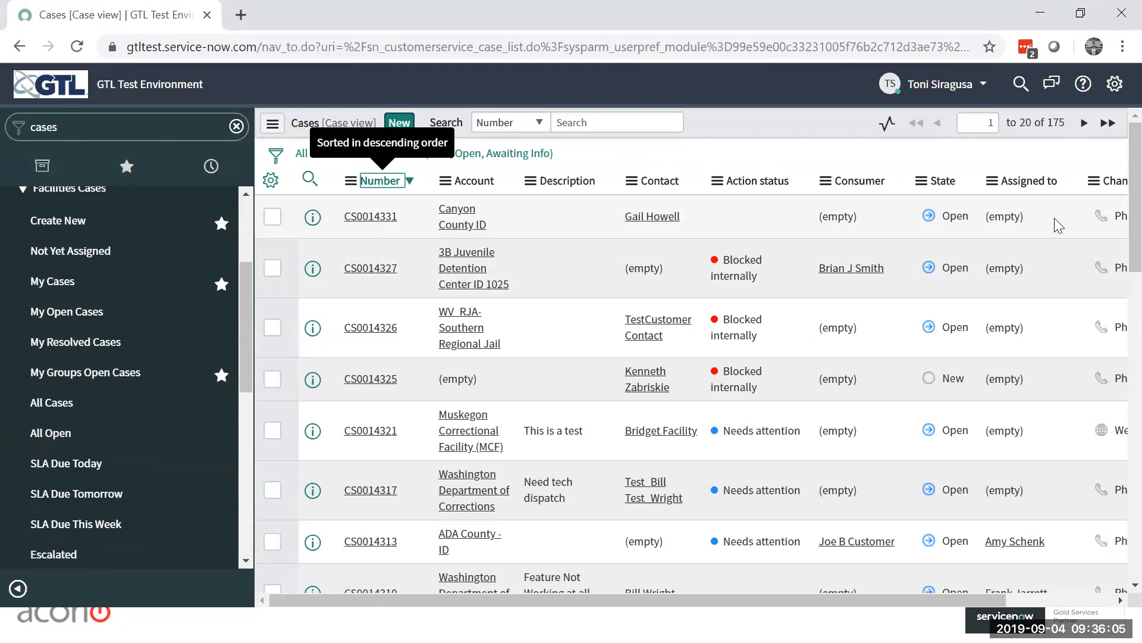
pyautogui.click(369, 225)
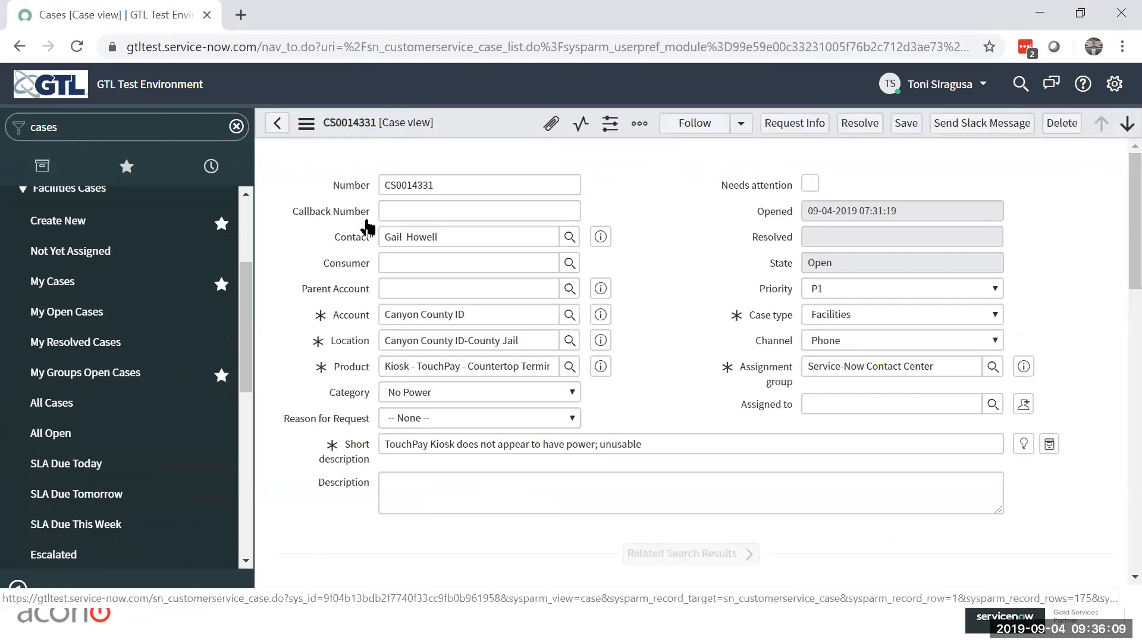
# Step: Assign the case to the Tech Support Rep 2 from the assignment group's user list and save the case
pyautogui.scroll(-10, 1099, 257)
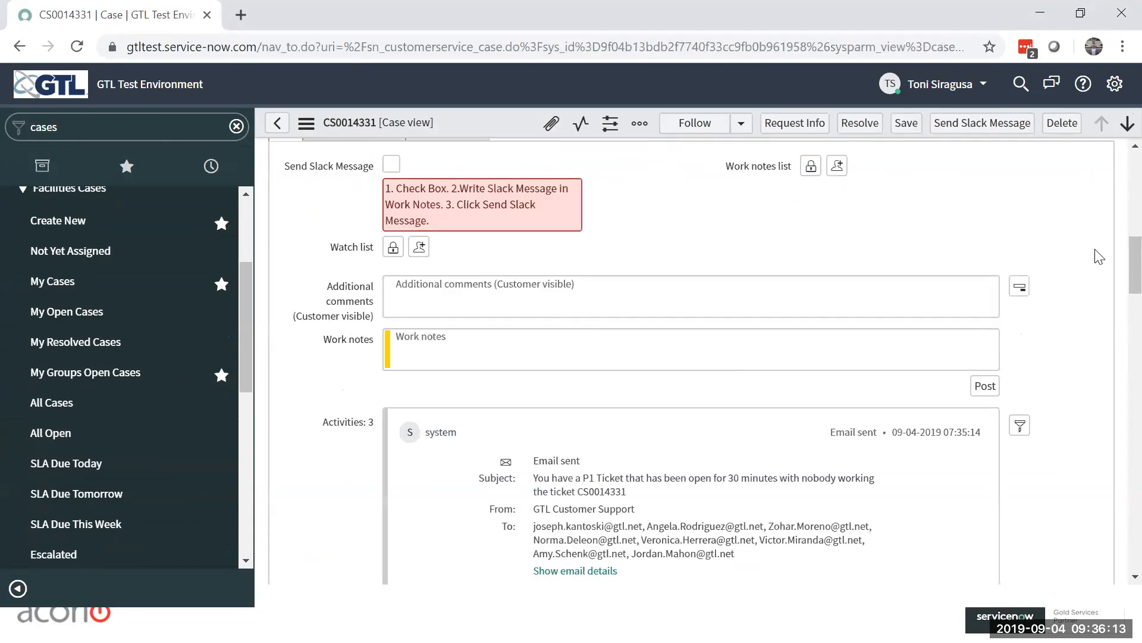
pyautogui.scroll(10, 1052, 250)
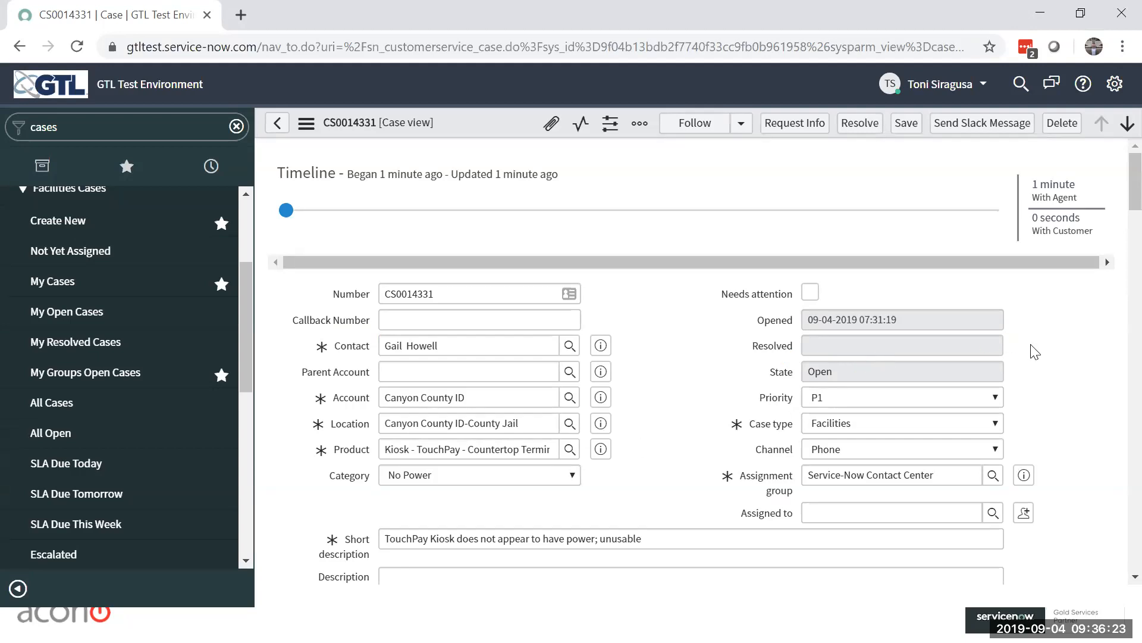
pyautogui.scroll(-3, 1035, 352)
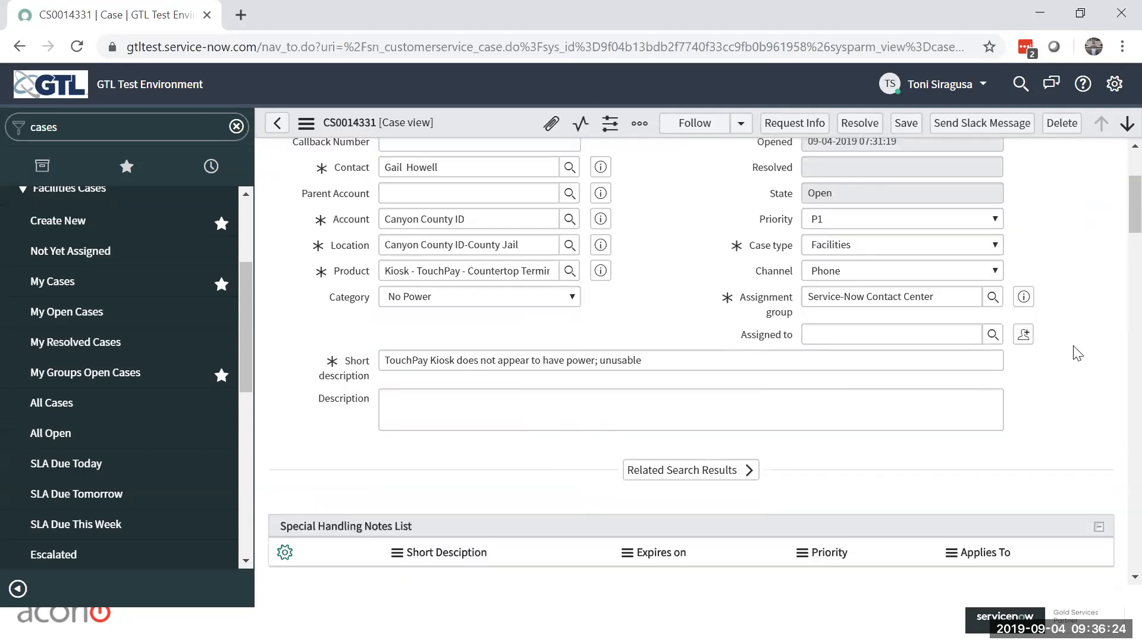
pyautogui.click(992, 334)
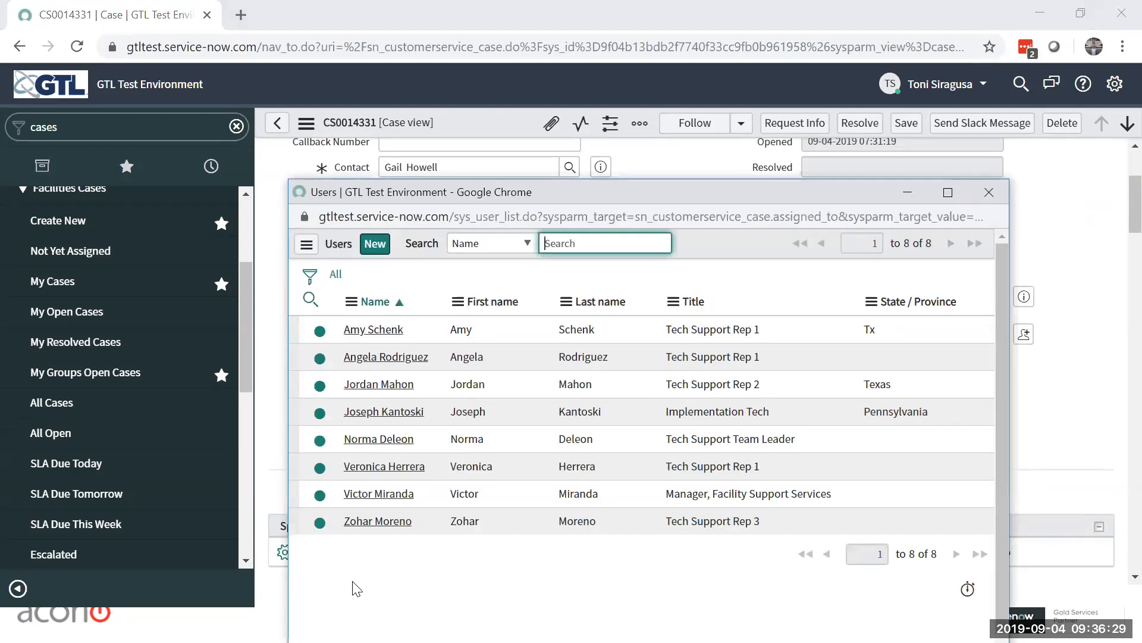
pyautogui.click(381, 390)
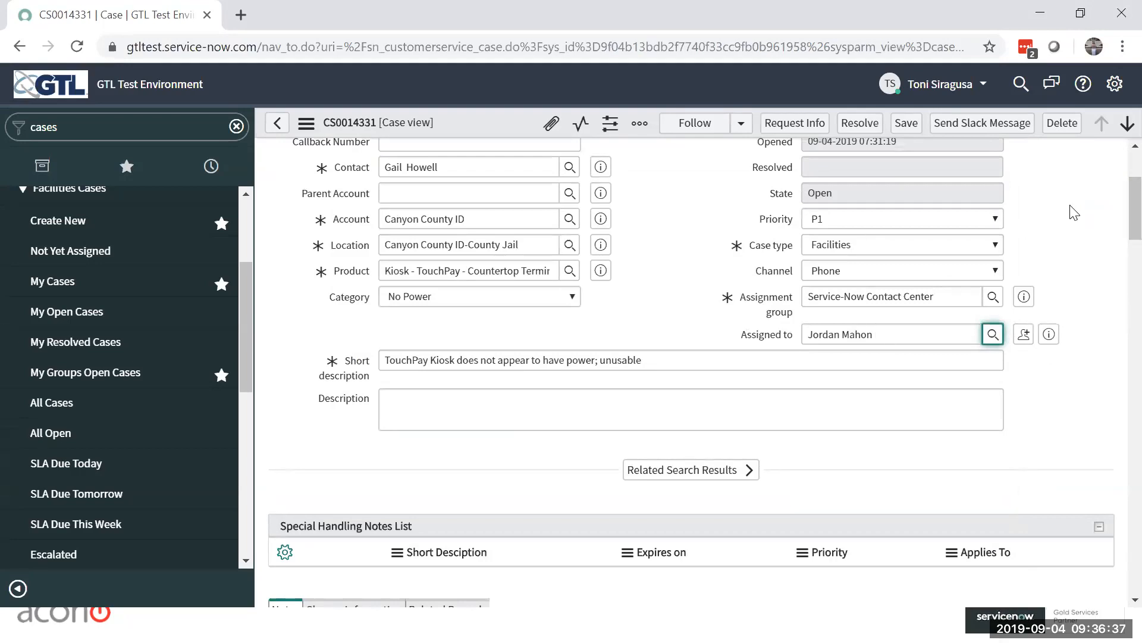
pyautogui.scroll(3, 1065, 213)
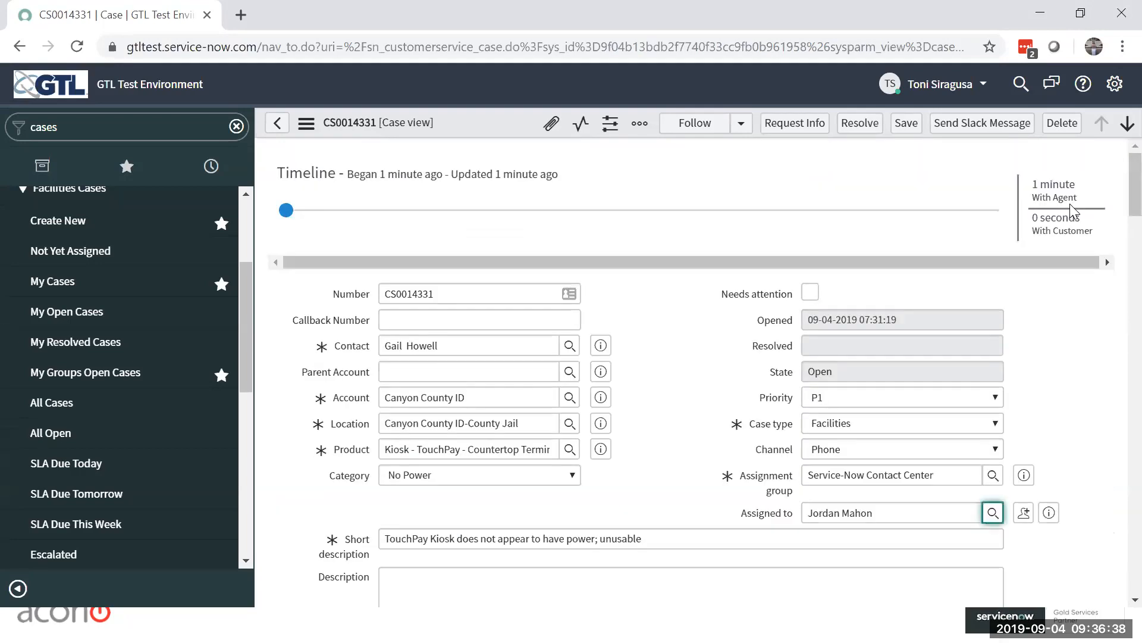
pyautogui.click(905, 125)
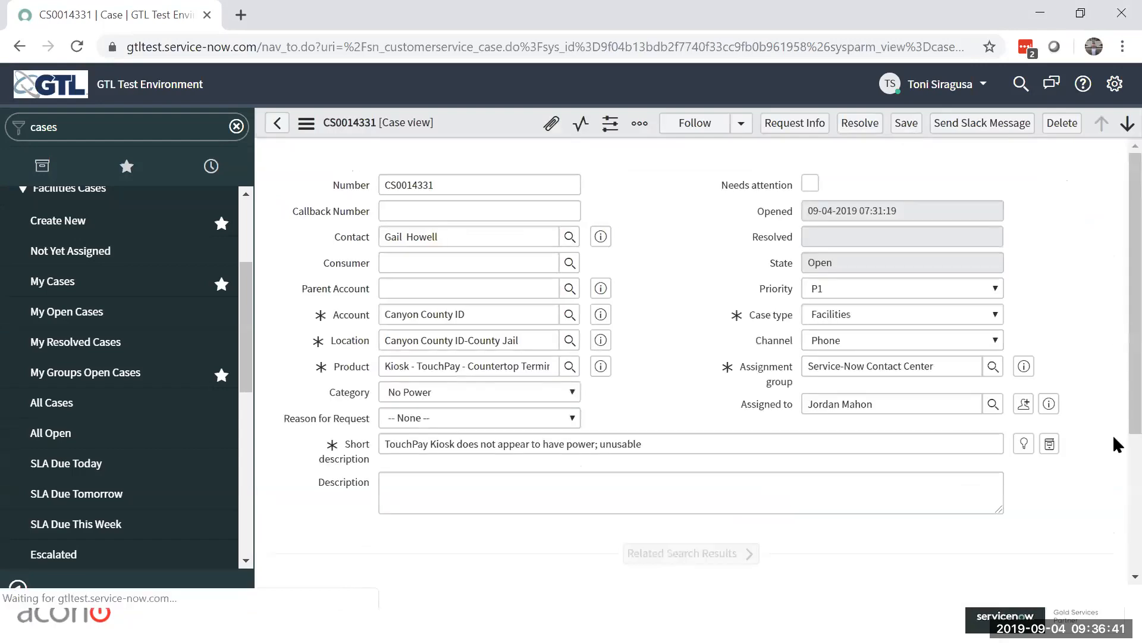
# Step: Post a work note on the case saying the contact was called to double check that the kiosk is plugged in
pyautogui.scroll(-10, 844, 413)
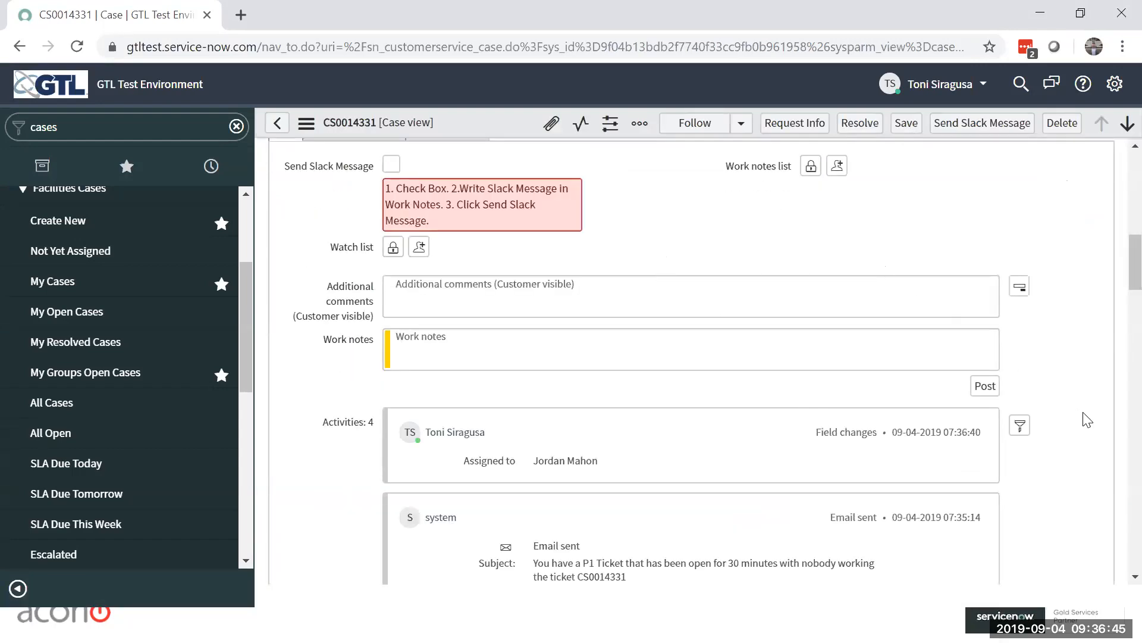
pyautogui.scroll(-3, 1085, 432)
pyautogui.scroll(-12, 1082, 431)
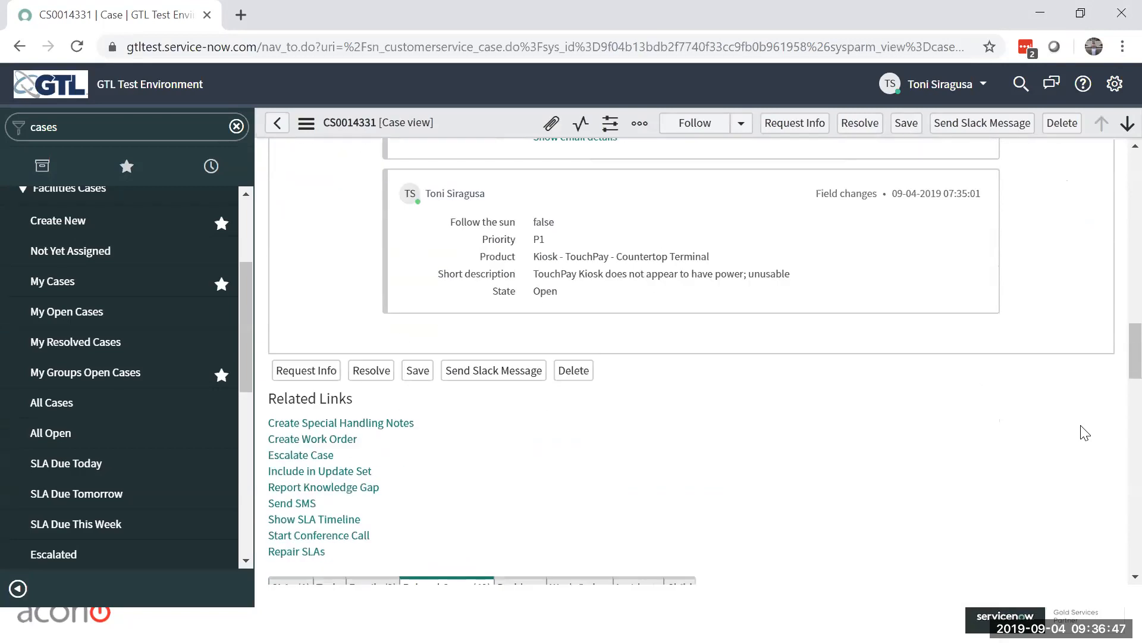
pyautogui.scroll(-3, 844, 444)
pyautogui.scroll(20, 844, 443)
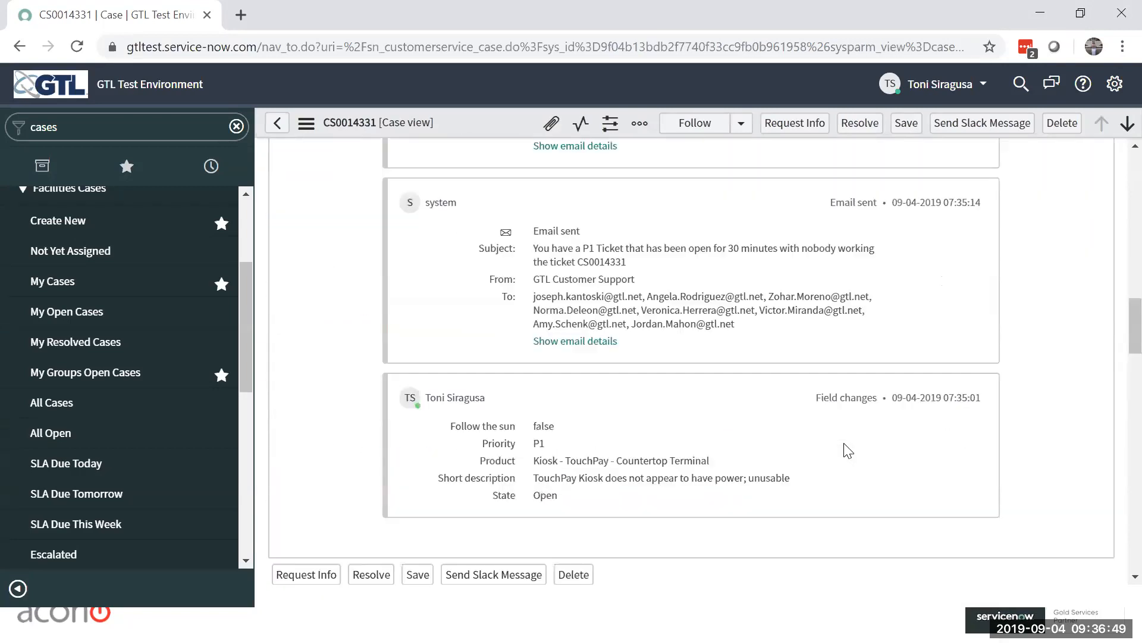
pyautogui.scroll(-7, 643, 387)
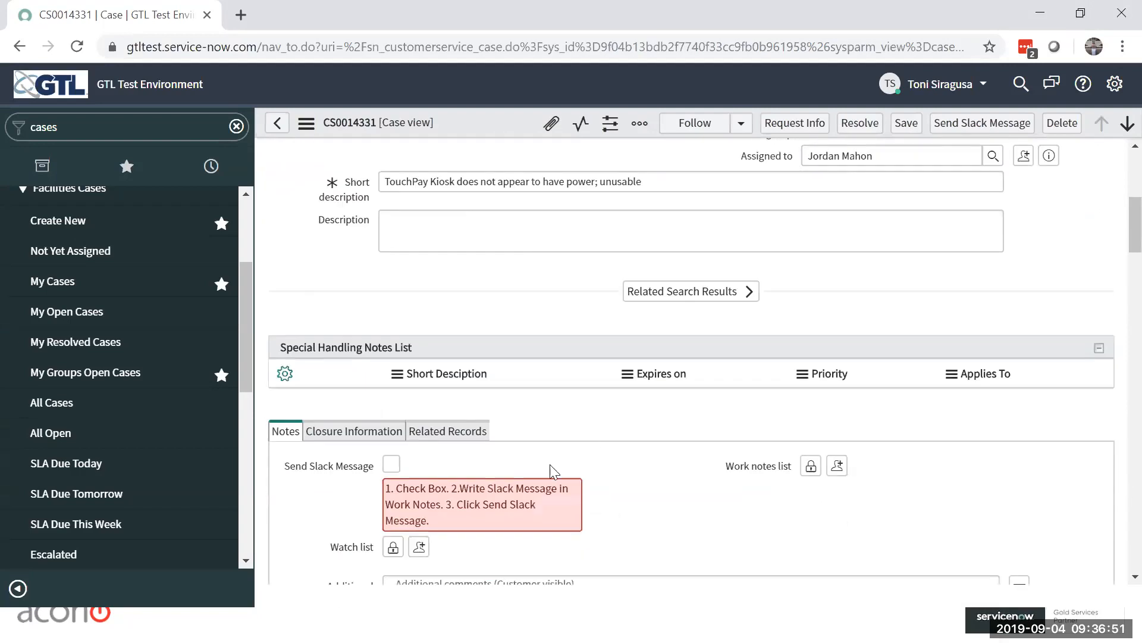
pyautogui.click(496, 484)
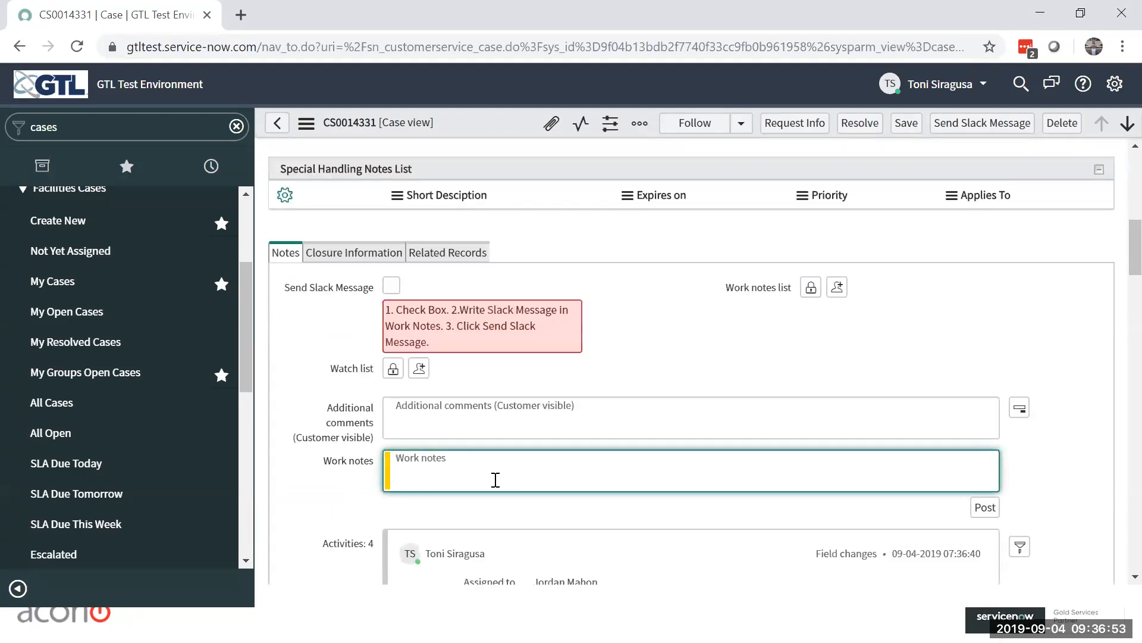
pyautogui.write('Called Gail to double check tha tthe kios')
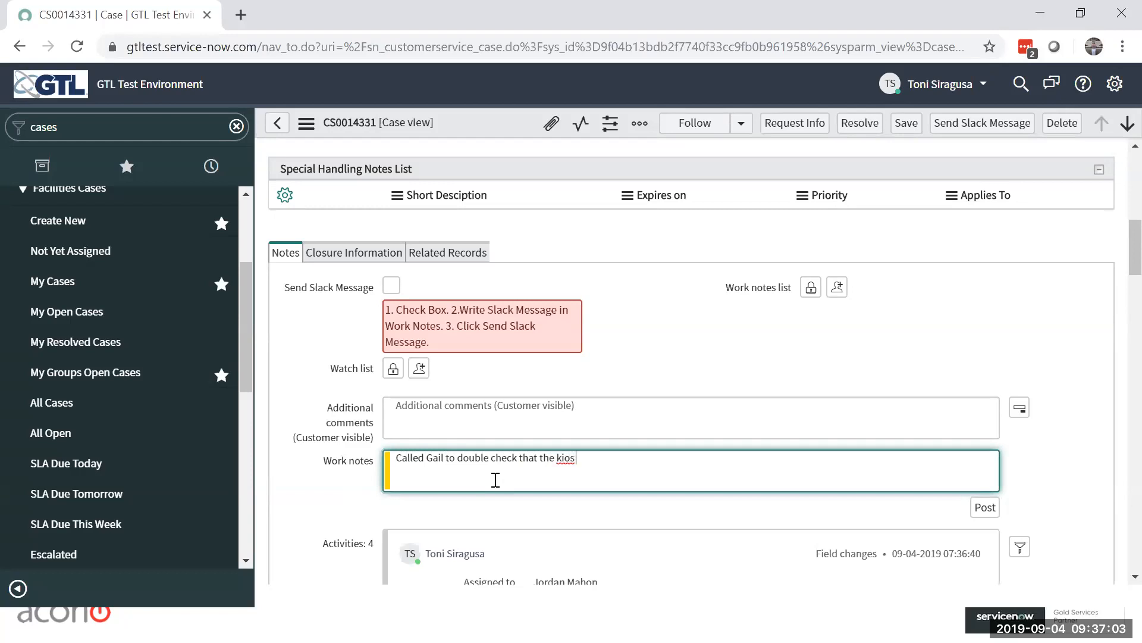
pyautogui.write('ugged in.')
pyautogui.click(984, 507)
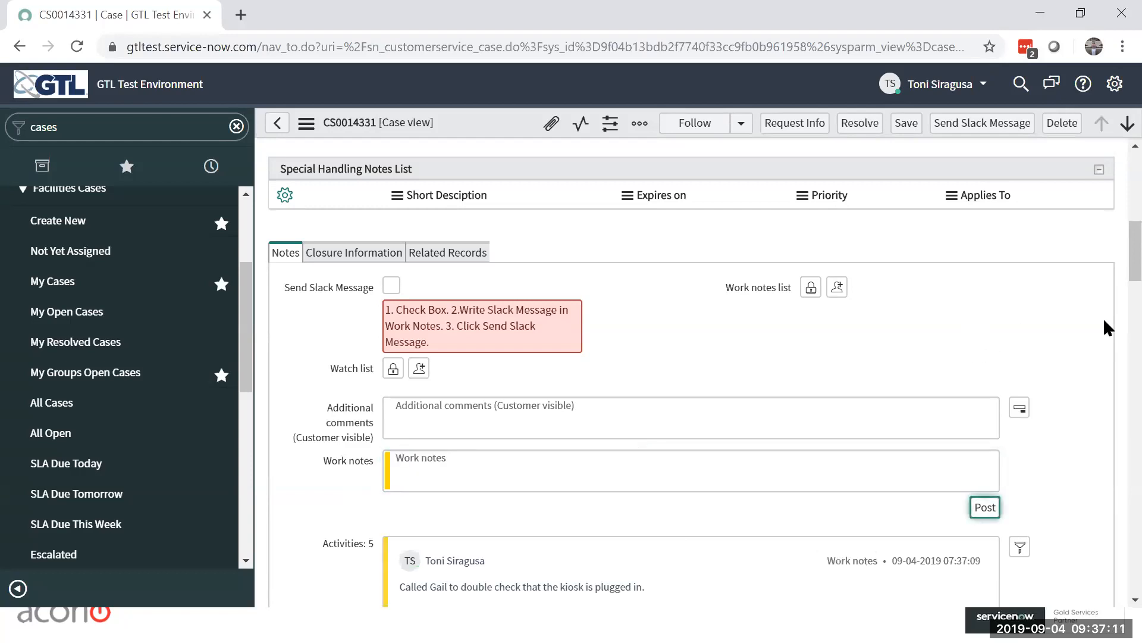
pyautogui.scroll(-3, 1088, 297)
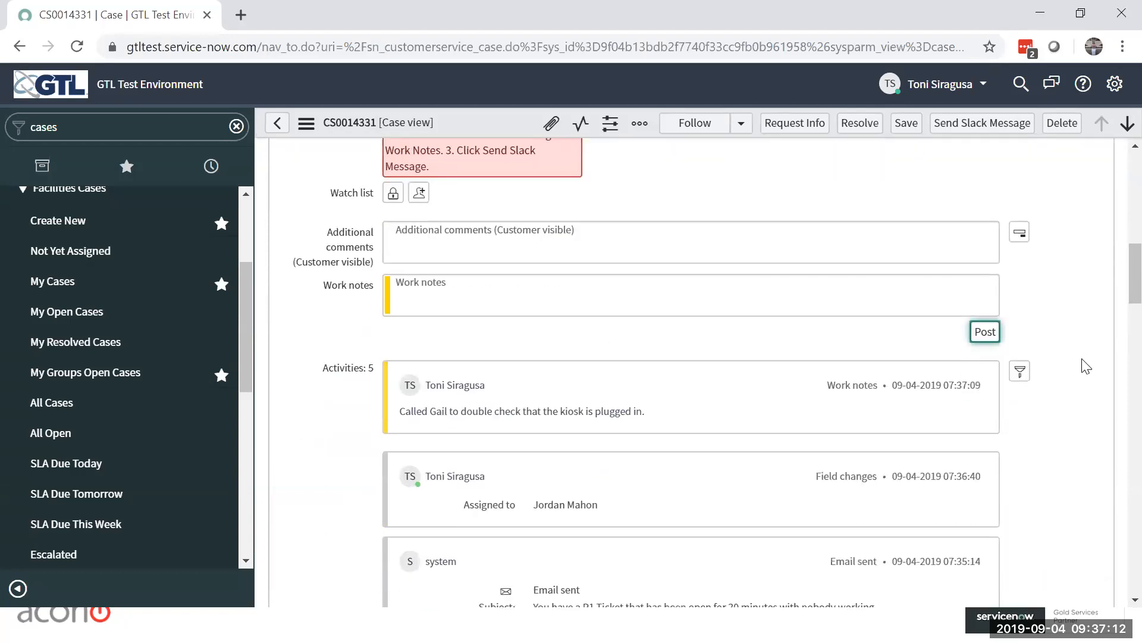
# Step: Post a work note on the case saying the contact confirmed that the kiosk was not plugged in
pyautogui.click(494, 285)
pyautogui.write('G')
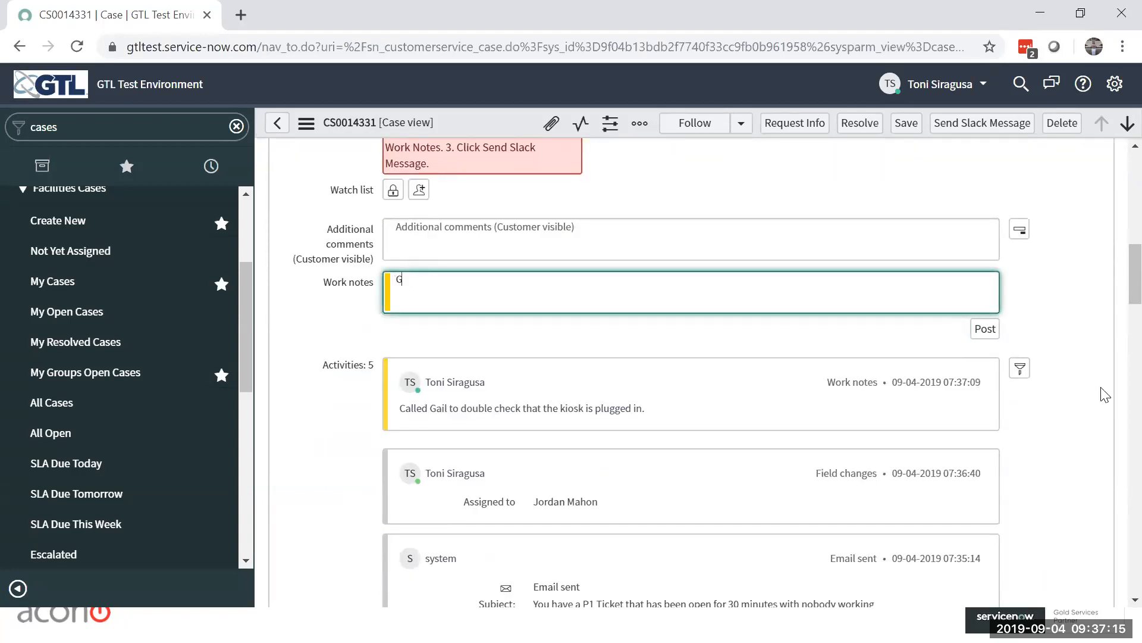
pyautogui.write('ail confirmed that the ki')
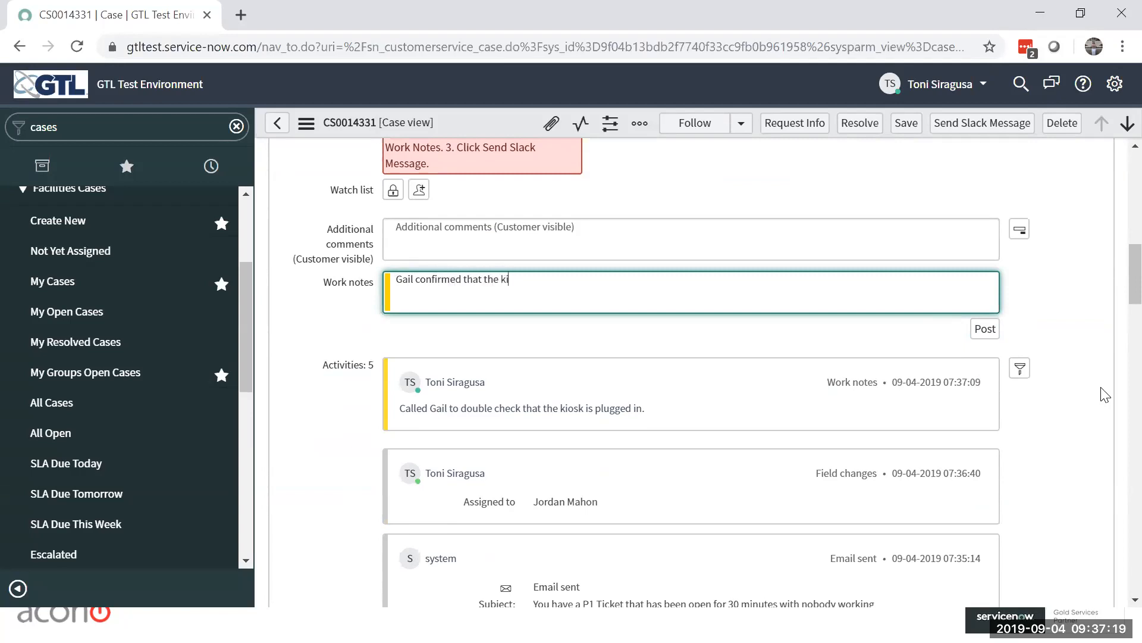
pyautogui.write('osk was not plugged in.')
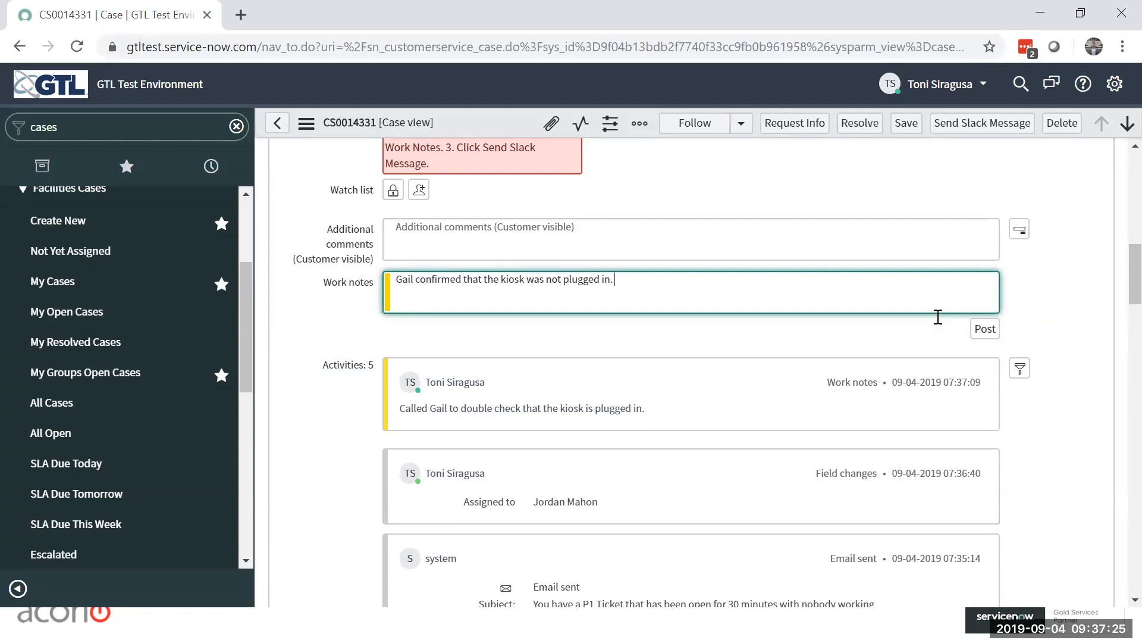
pyautogui.click(987, 331)
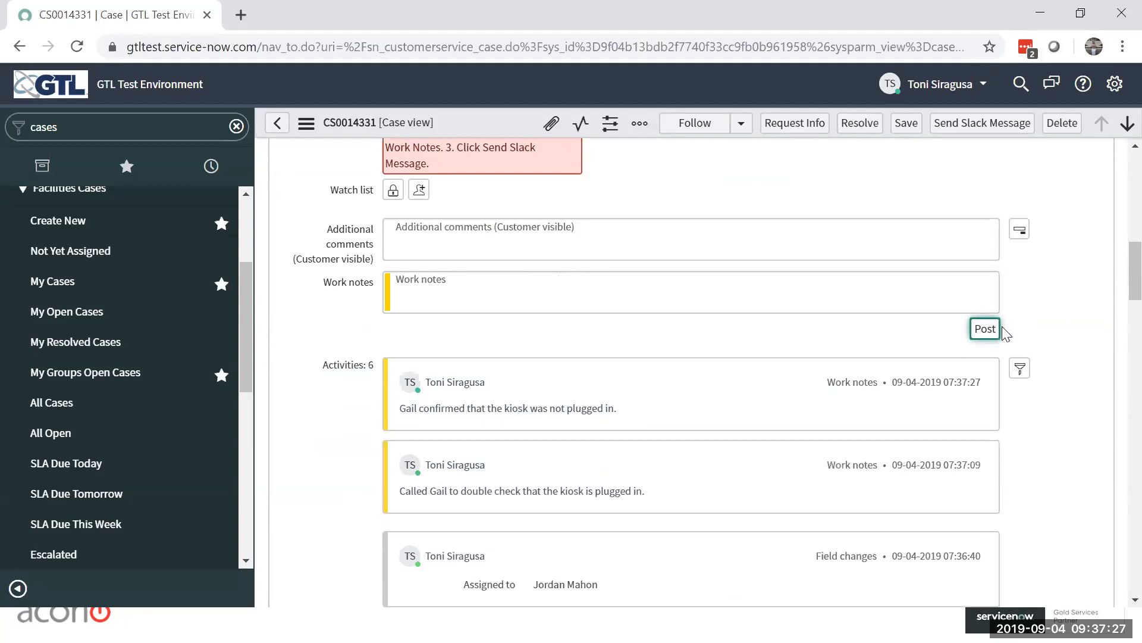
# Step: Post the customer-visible additional comment "Could you please double check that the kiosk is plugged in?" on the case
pyautogui.scroll(3, 1071, 310)
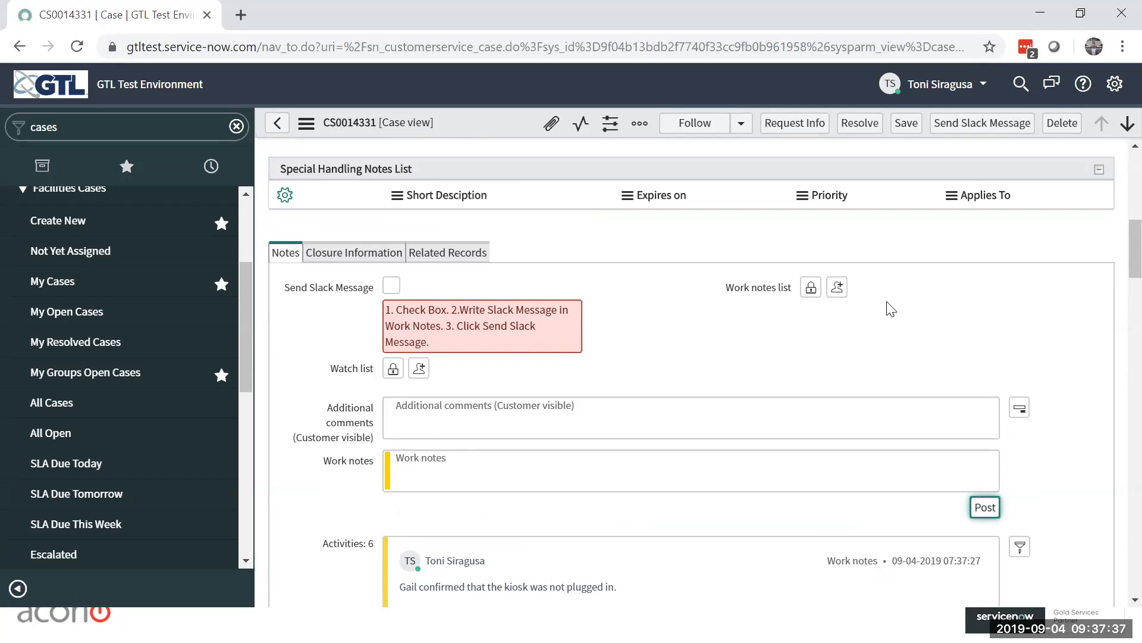
pyautogui.click(553, 418)
pyautogui.write('G')
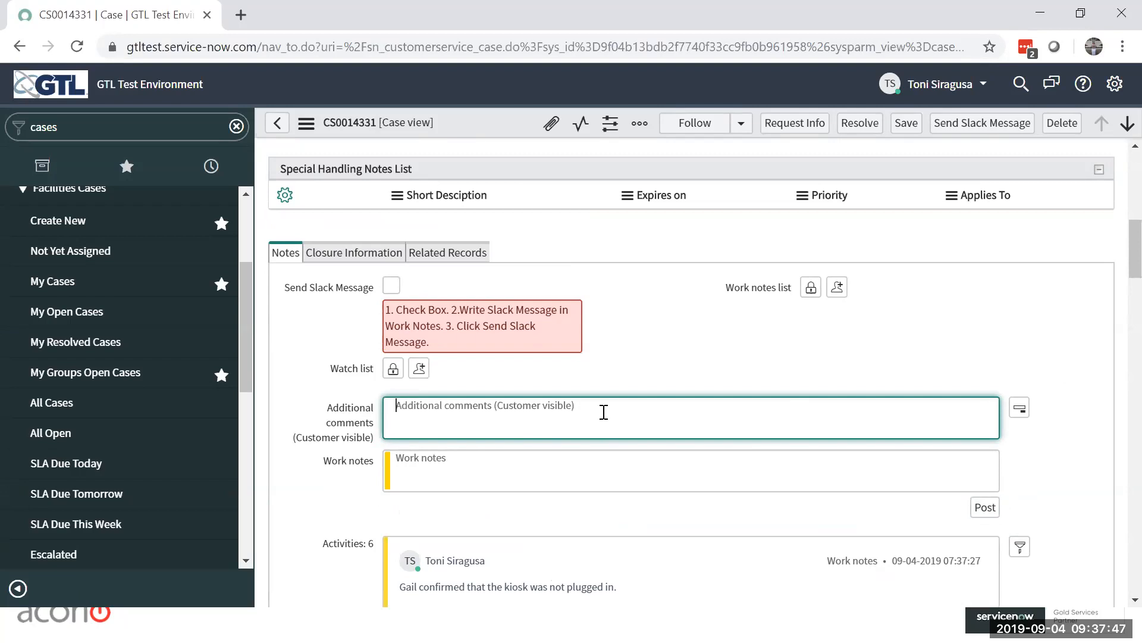
pyautogui.write('G')
pyautogui.write('ou')
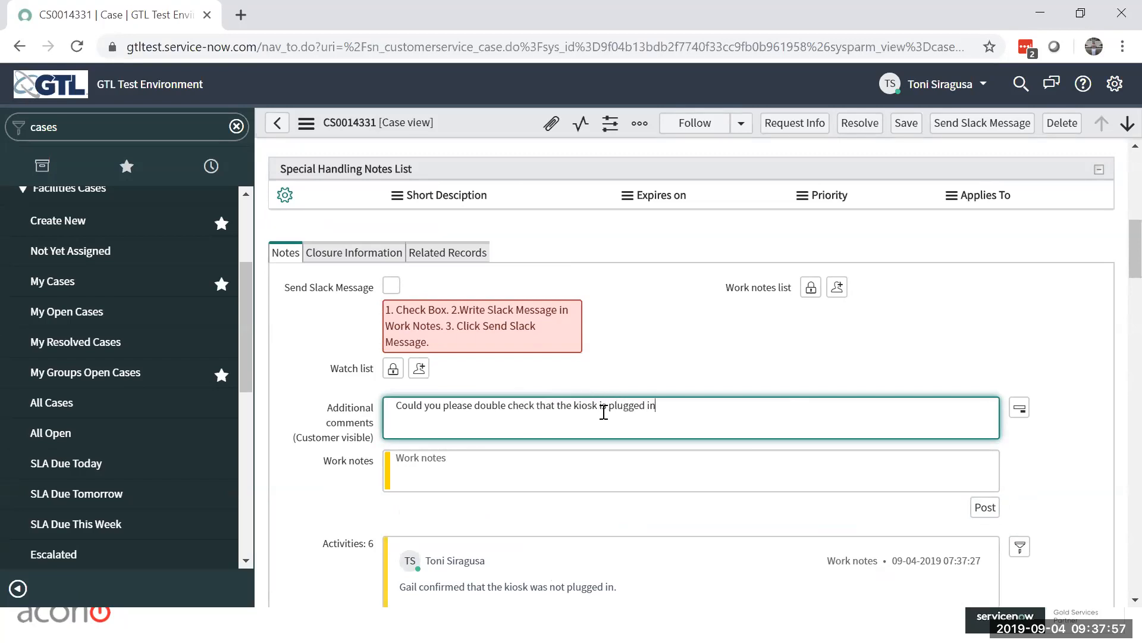
pyautogui.click(986, 506)
pyautogui.scroll(-3, 711, 357)
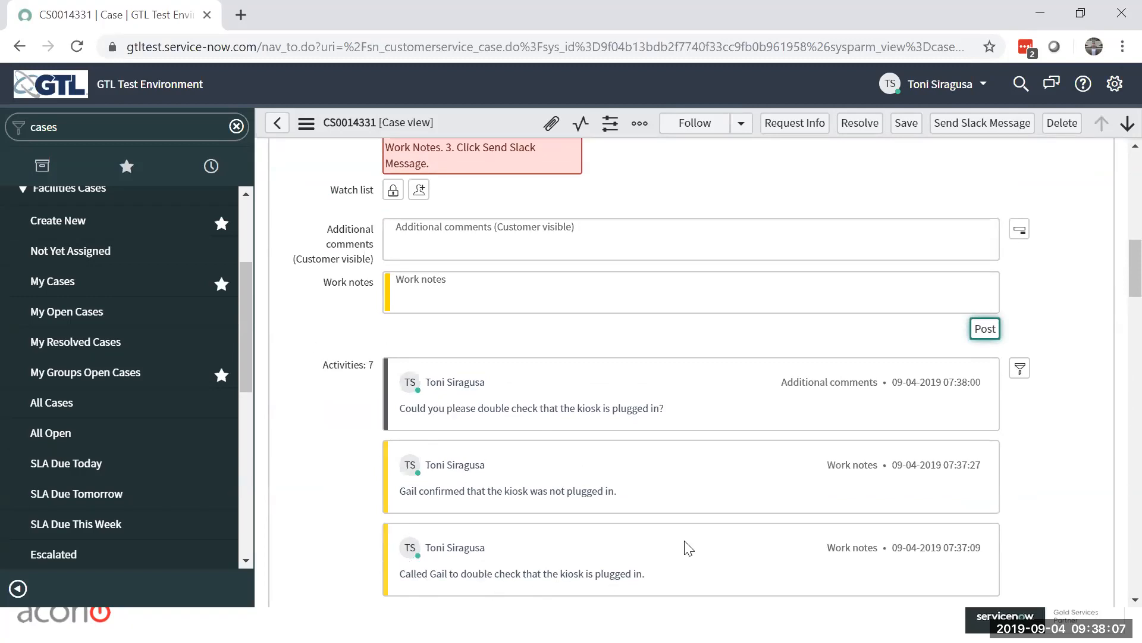
# Step: Enter "Kiosk was unplugged. Plugged back in and working fine." as the resolution notes in the case's closure information
pyautogui.scroll(5, 1040, 325)
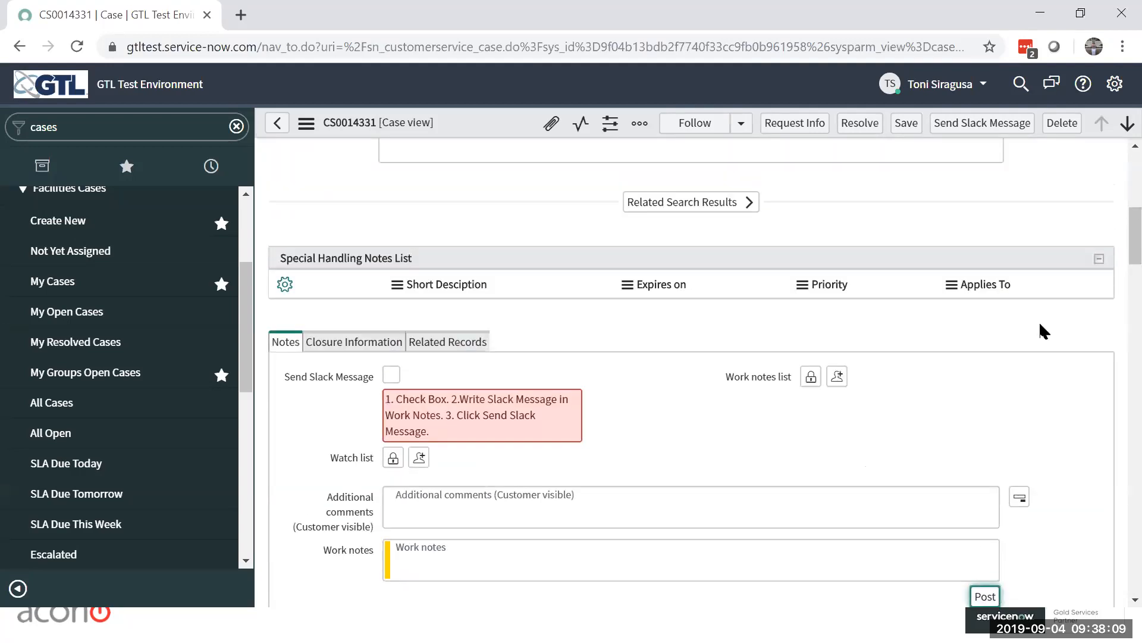
pyautogui.scroll(-2, 661, 381)
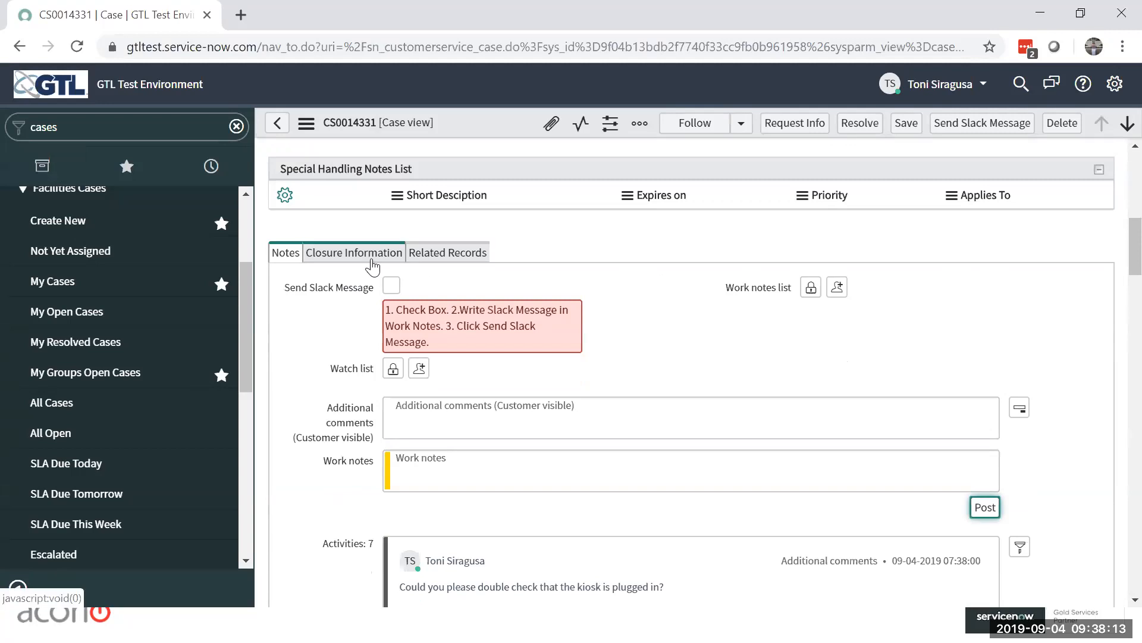
pyautogui.click(338, 257)
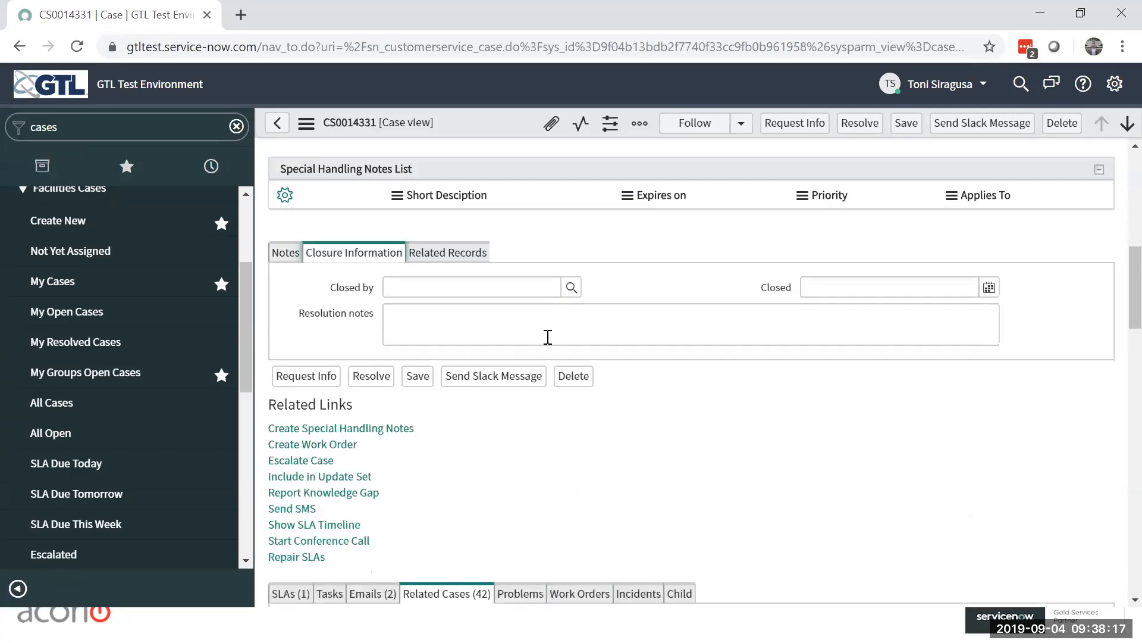
pyautogui.click(584, 323)
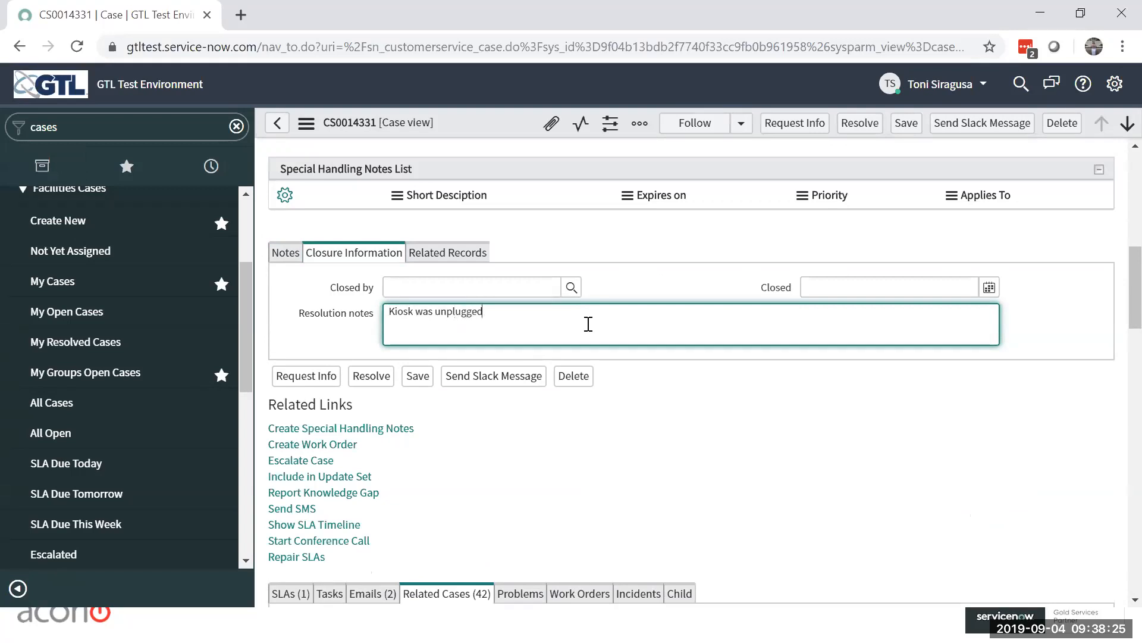
pyautogui.write('back in and working fine.')
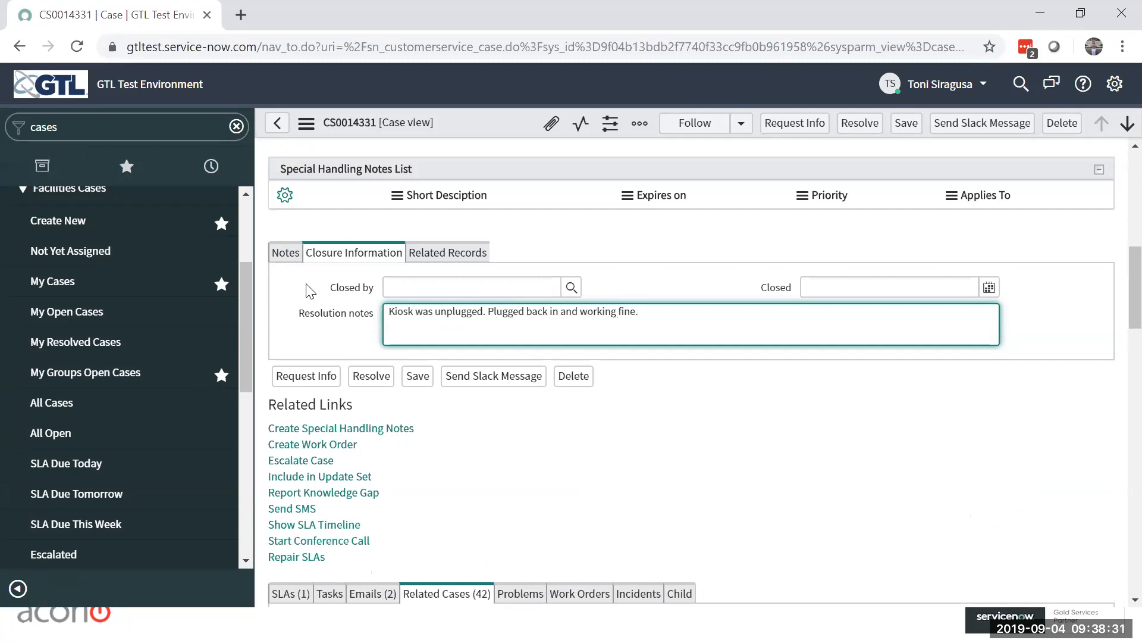
pyautogui.click(665, 264)
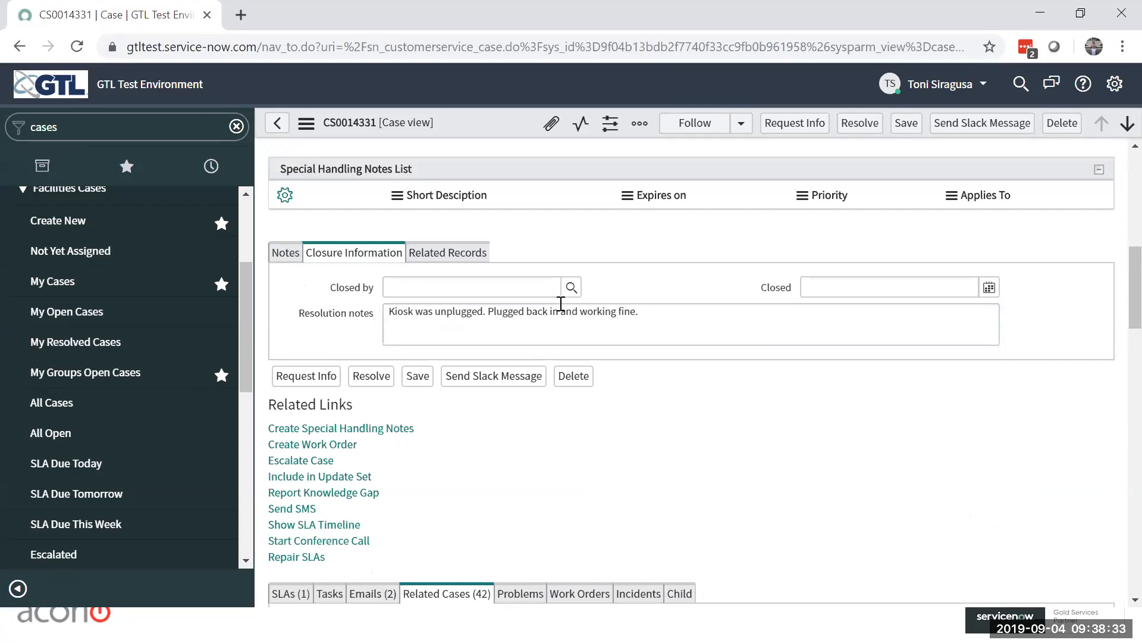
pyautogui.click(571, 288)
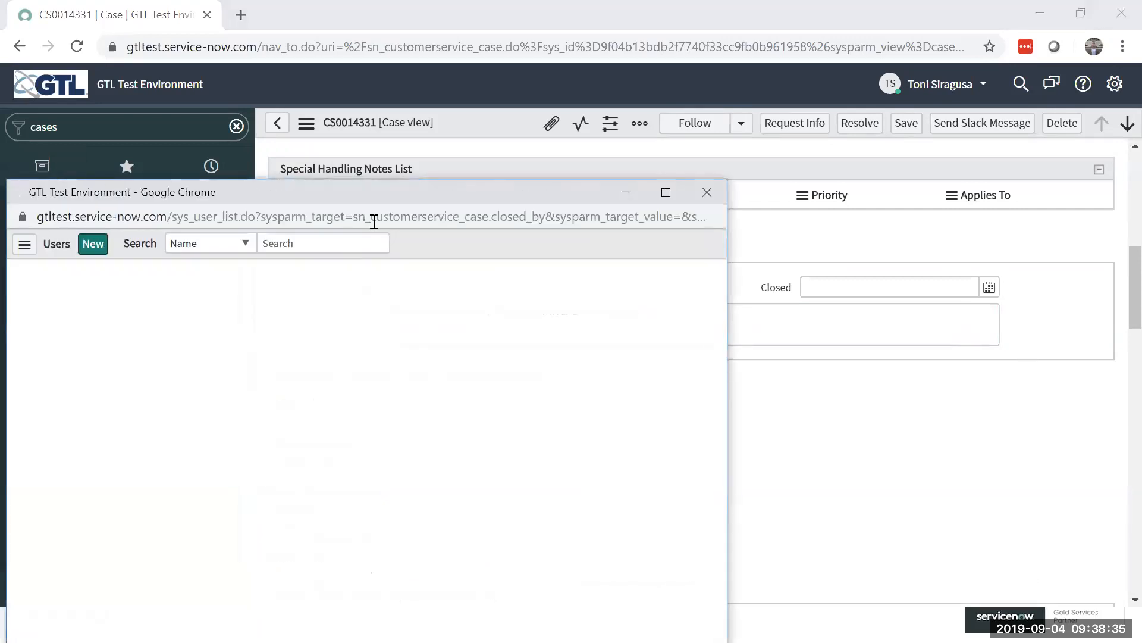
pyautogui.moveTo(406, 188); pyautogui.dragTo(542, 97)
pyautogui.click(840, 100)
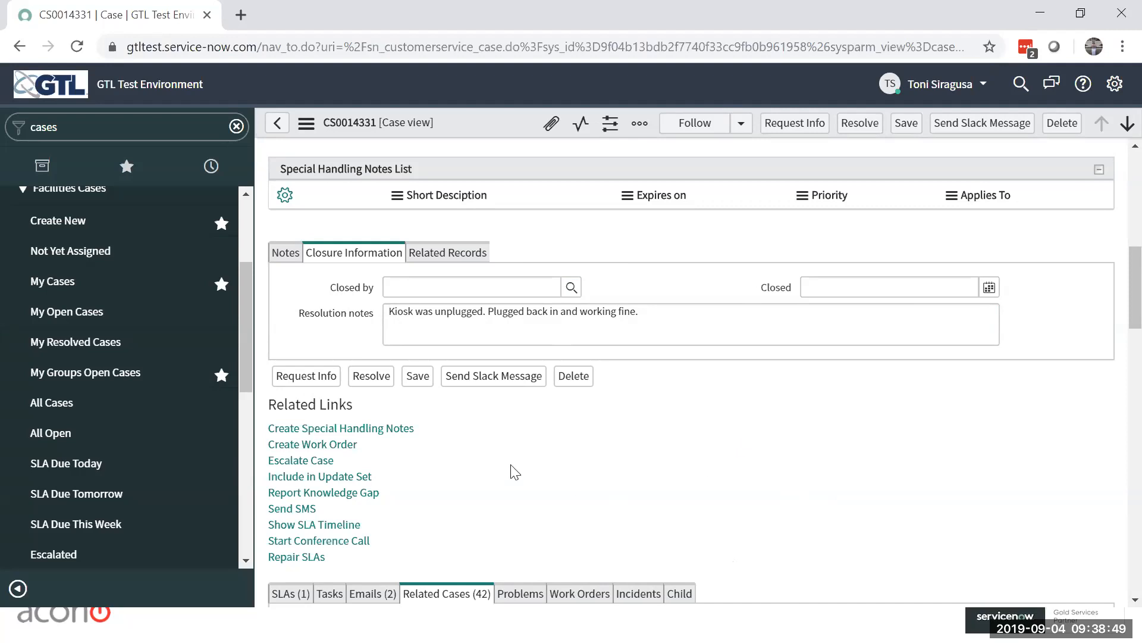
# Step: Resolve the case and accept overwriting the system's updates to the record
pyautogui.click(366, 377)
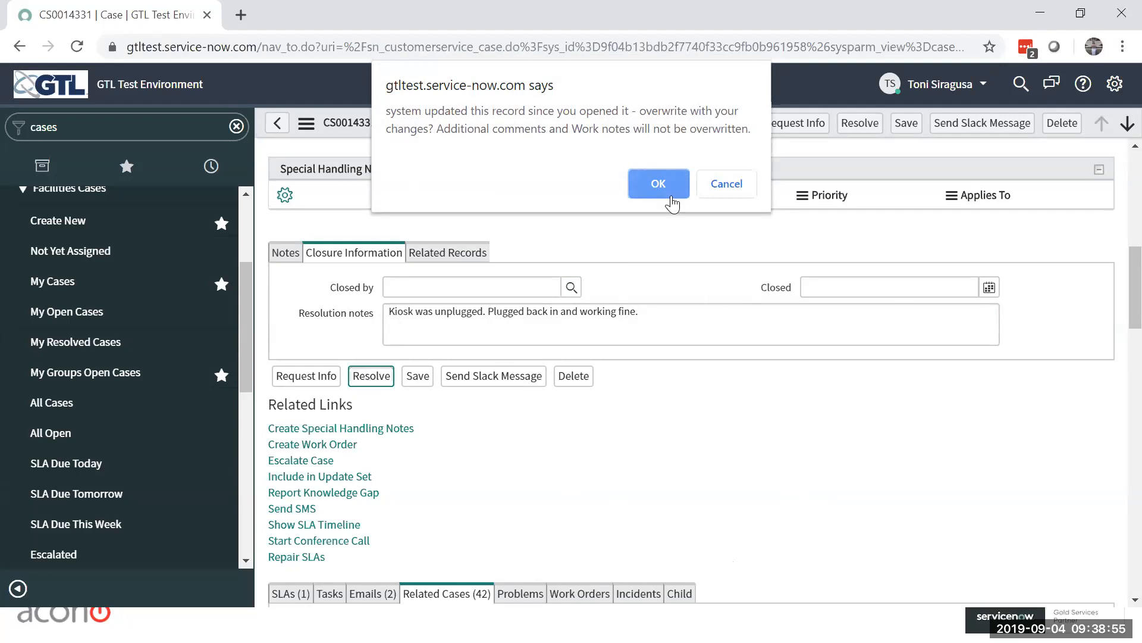
pyautogui.click(674, 202)
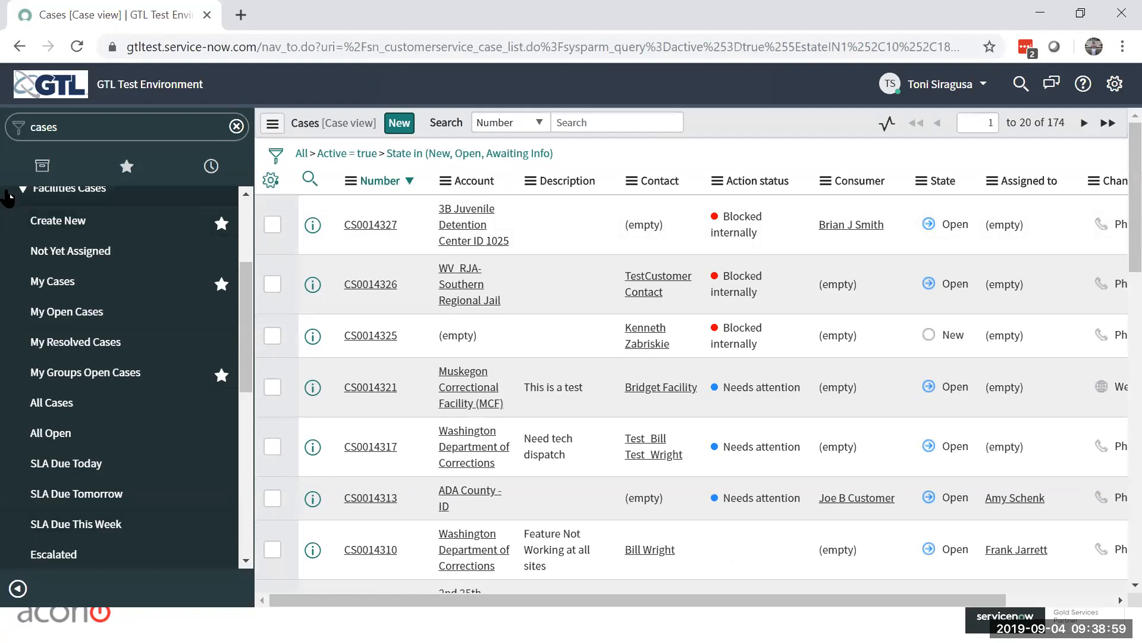
# Step: Filter the full application navigator for "cases" and open the My Resolved Cases list of facilities cases
pyautogui.moveTo(248, 279); pyautogui.dragTo(241, 197)
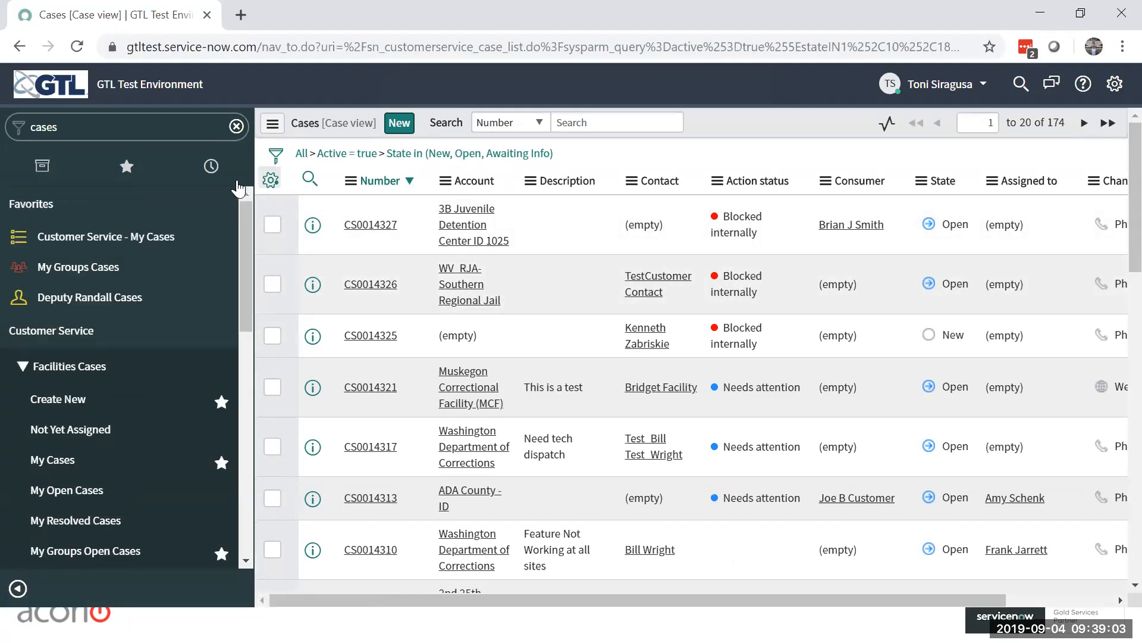
pyautogui.click(211, 166)
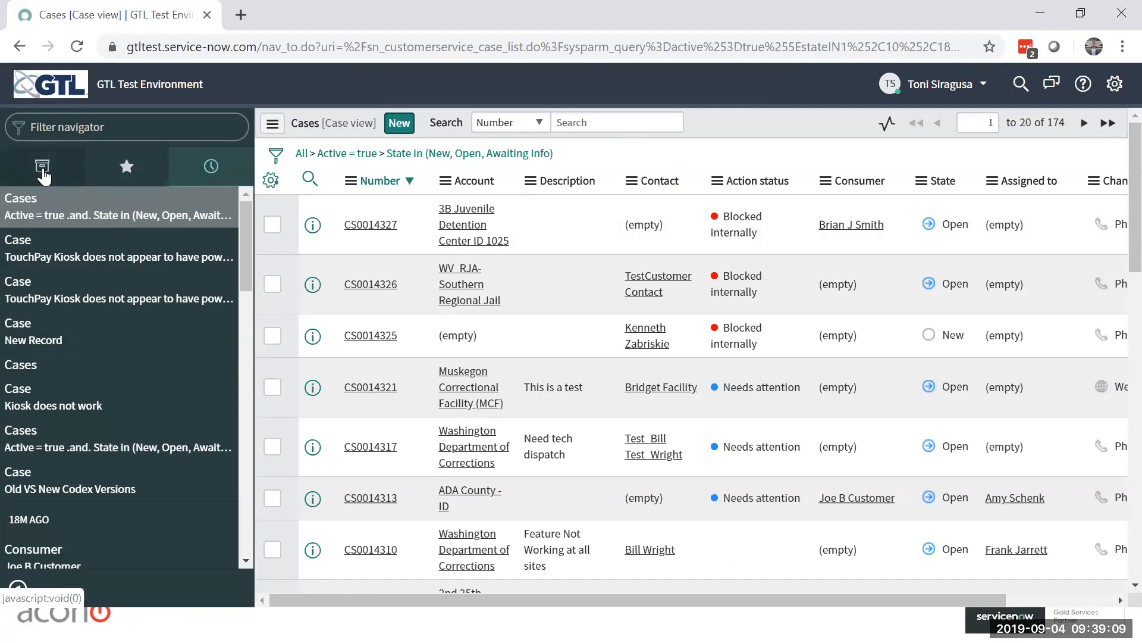
pyautogui.click(42, 167)
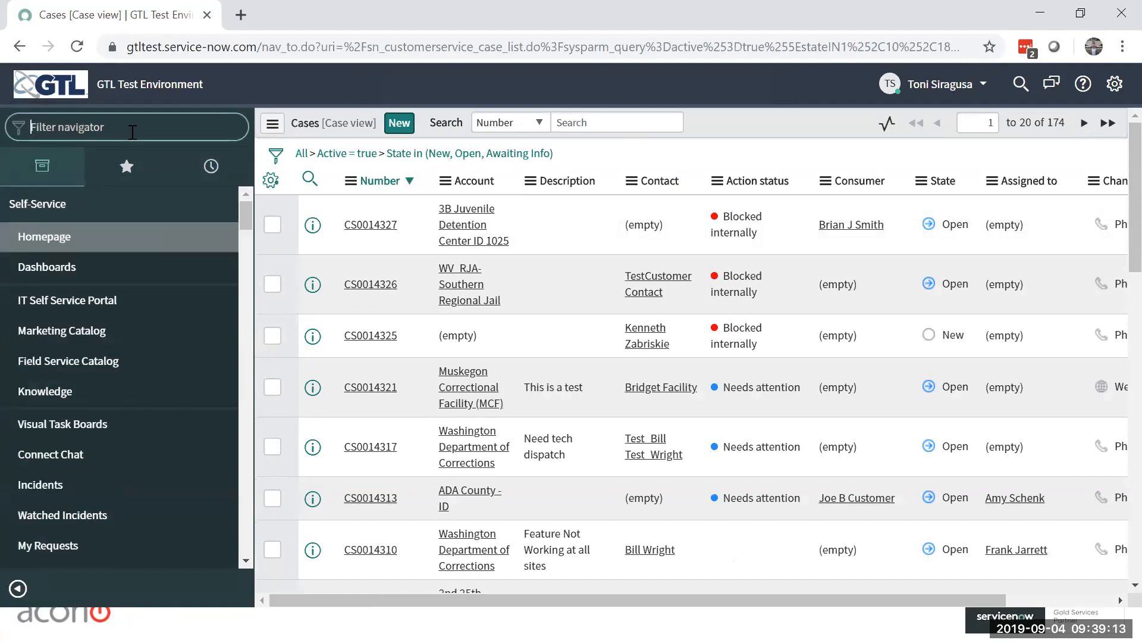
pyautogui.write('cases')
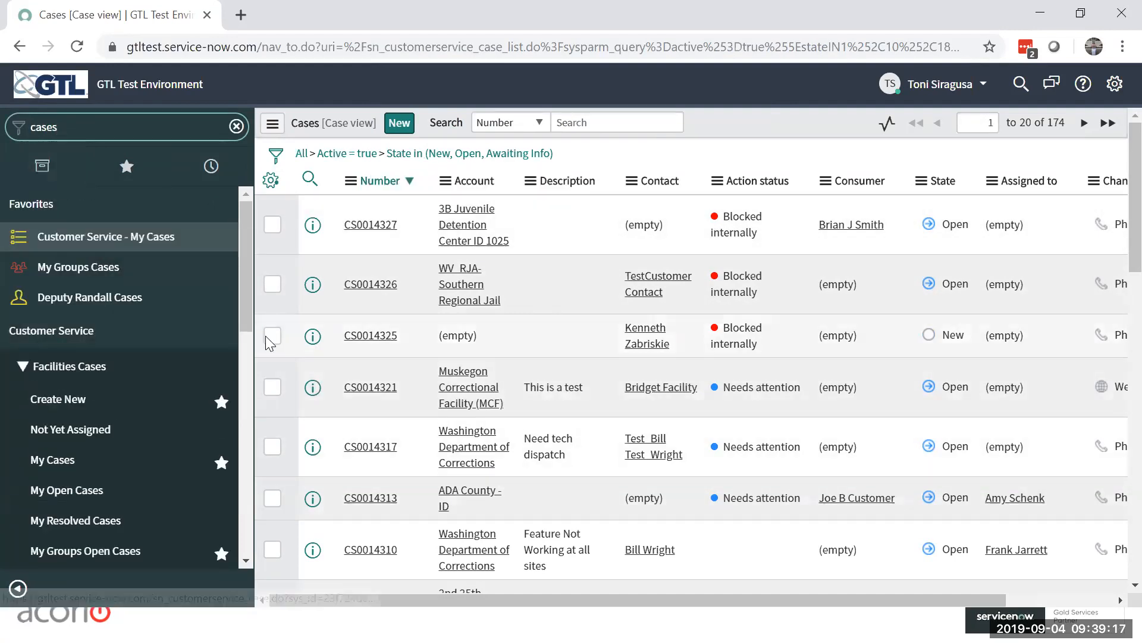
pyautogui.moveTo(244, 313); pyautogui.dragTo(239, 365)
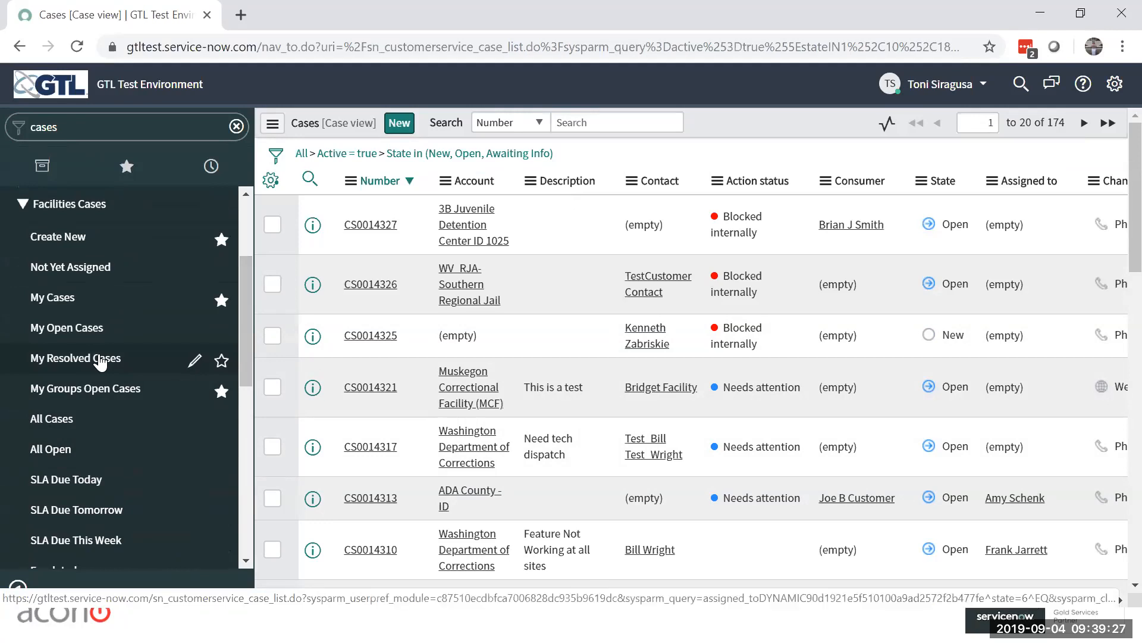
pyautogui.click(72, 358)
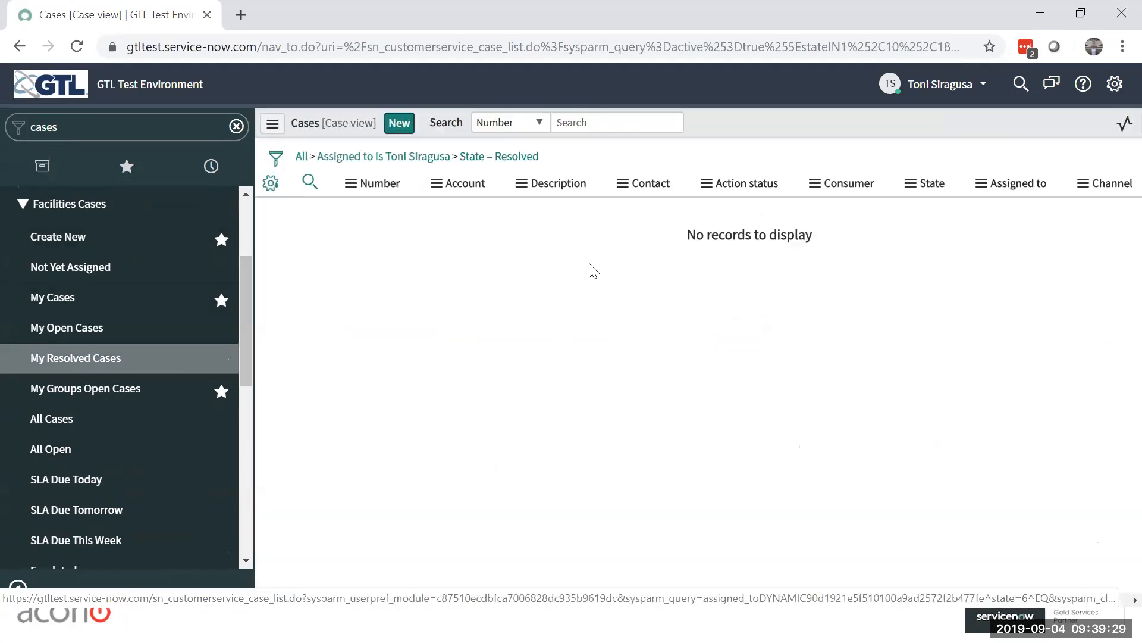
# Step: Search the All Cases list of facilities cases for number 14331 and open the matching case to review its details
pyautogui.click(56, 424)
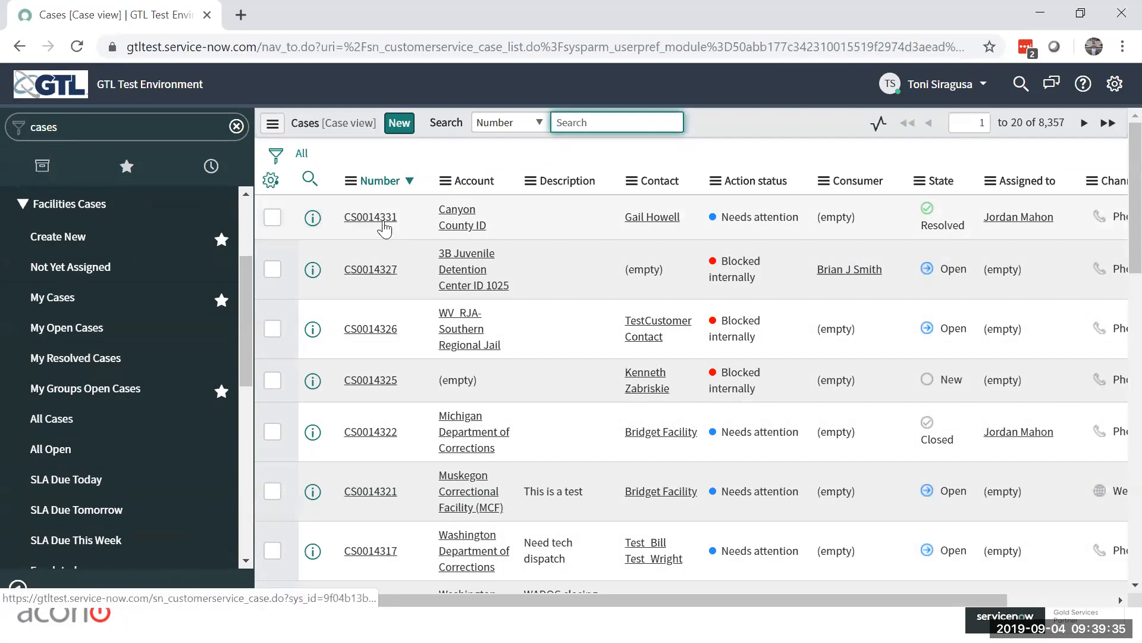
pyautogui.click(539, 122)
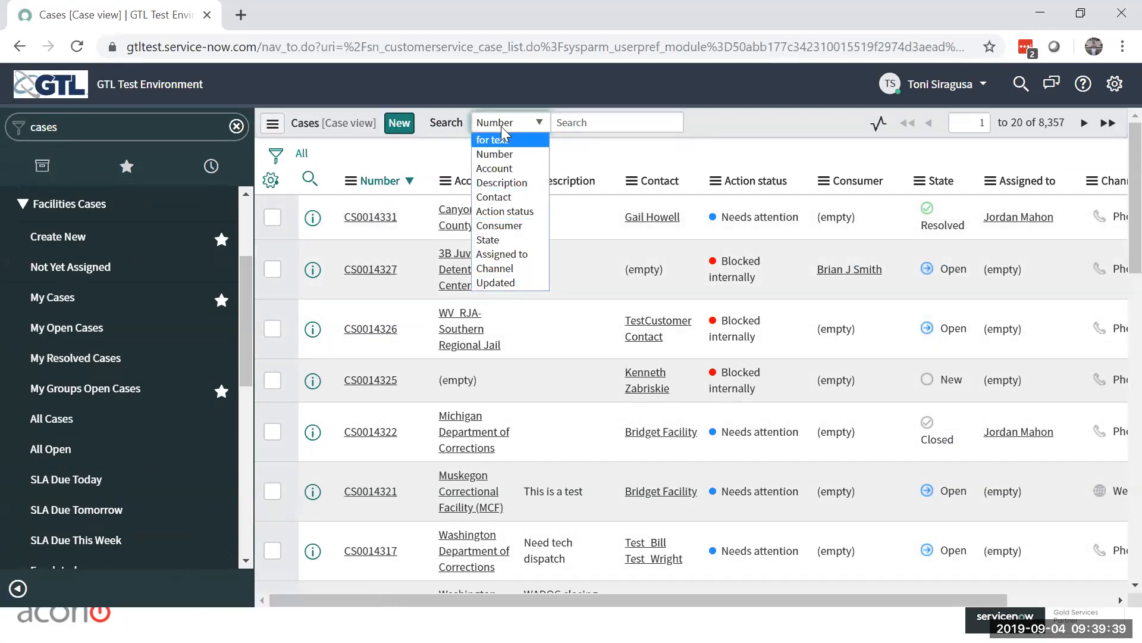
pyautogui.click(580, 116)
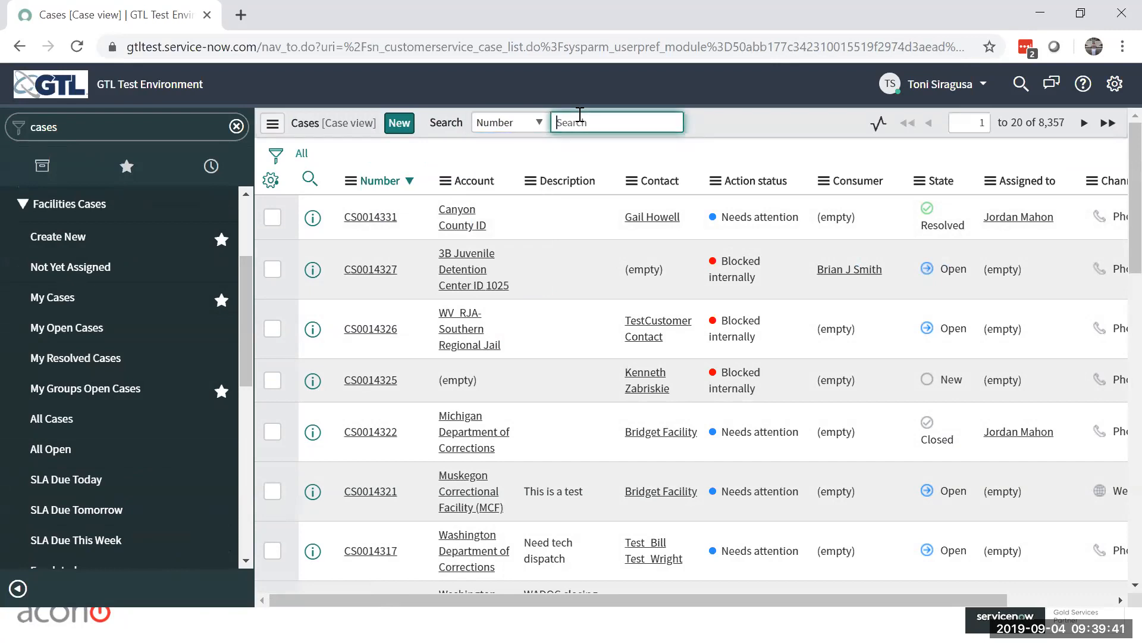
pyautogui.write('14331')
pyautogui.press('Return')
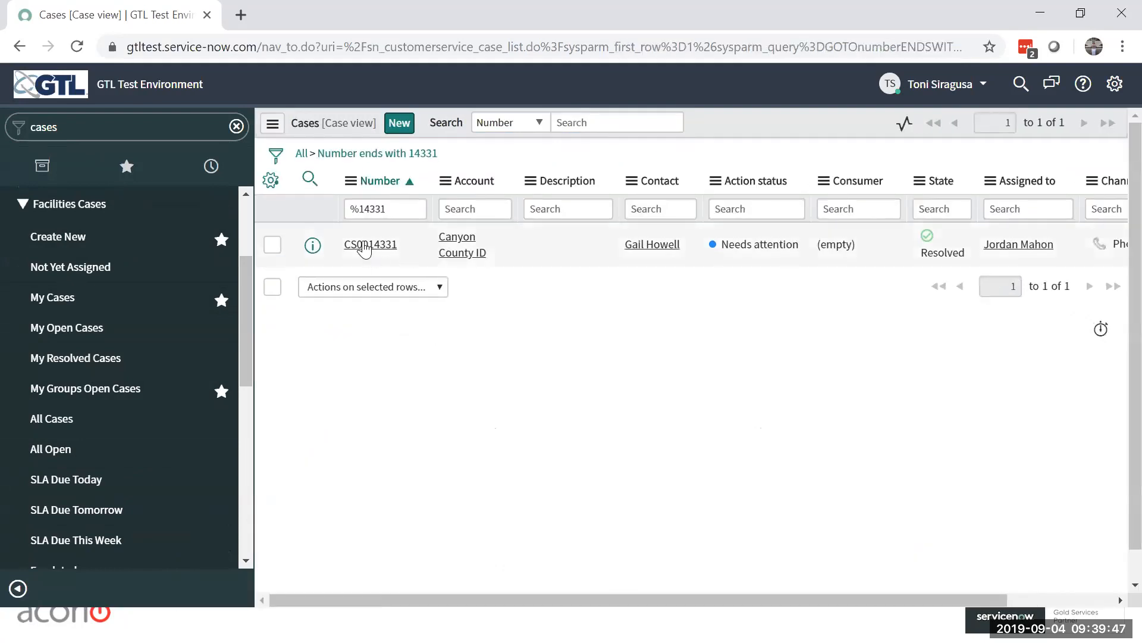
pyautogui.click(365, 246)
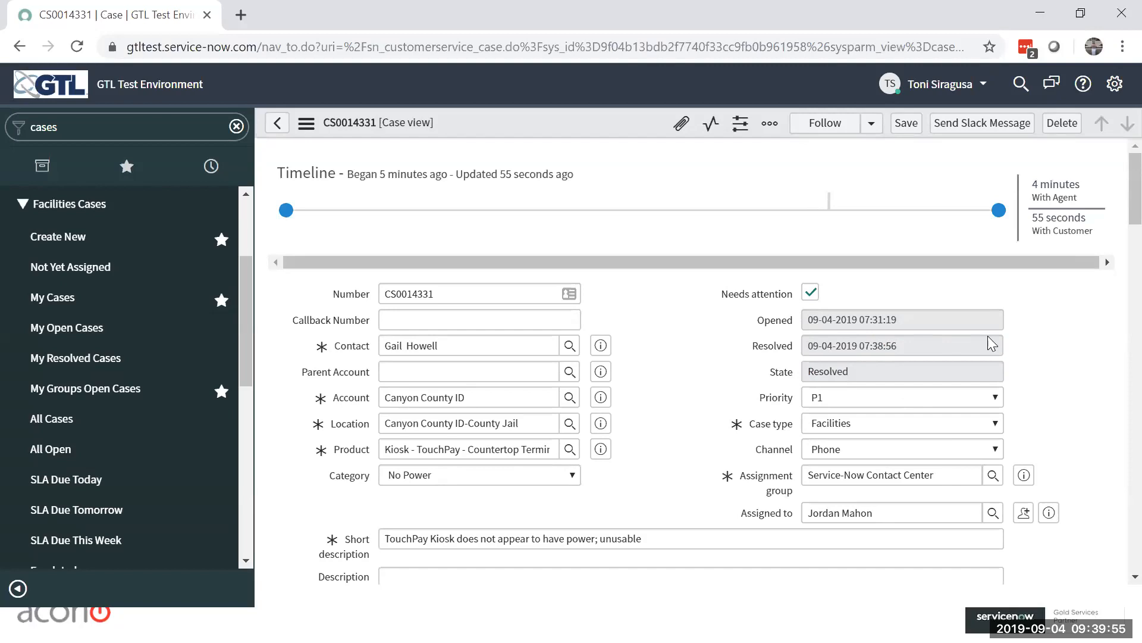
pyautogui.scroll(-2, 1095, 378)
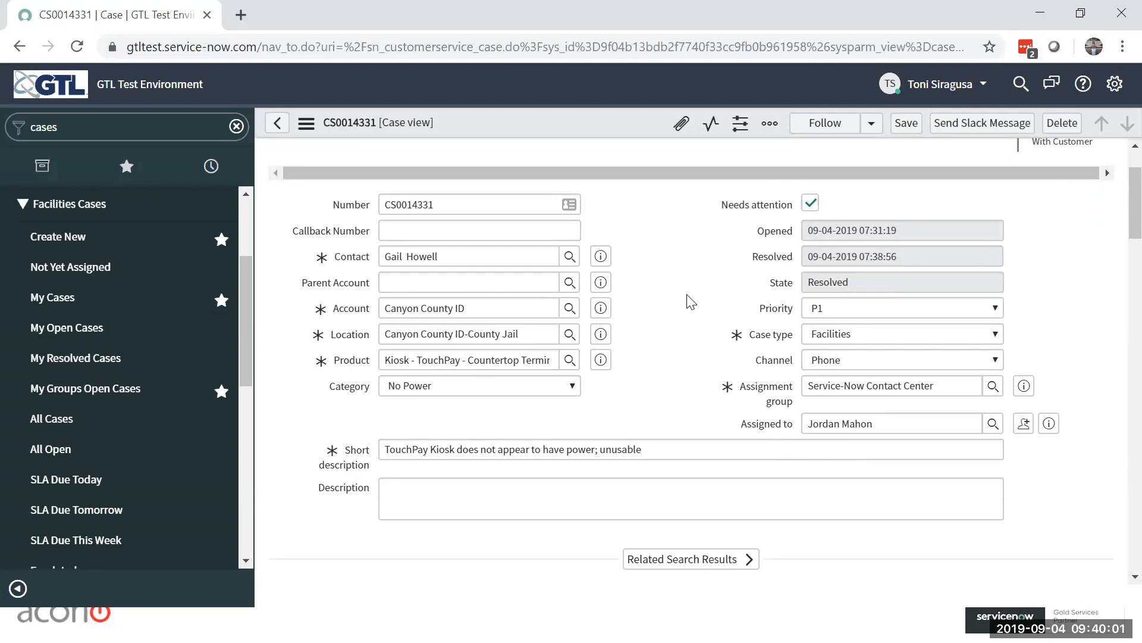
pyautogui.scroll(2, 691, 302)
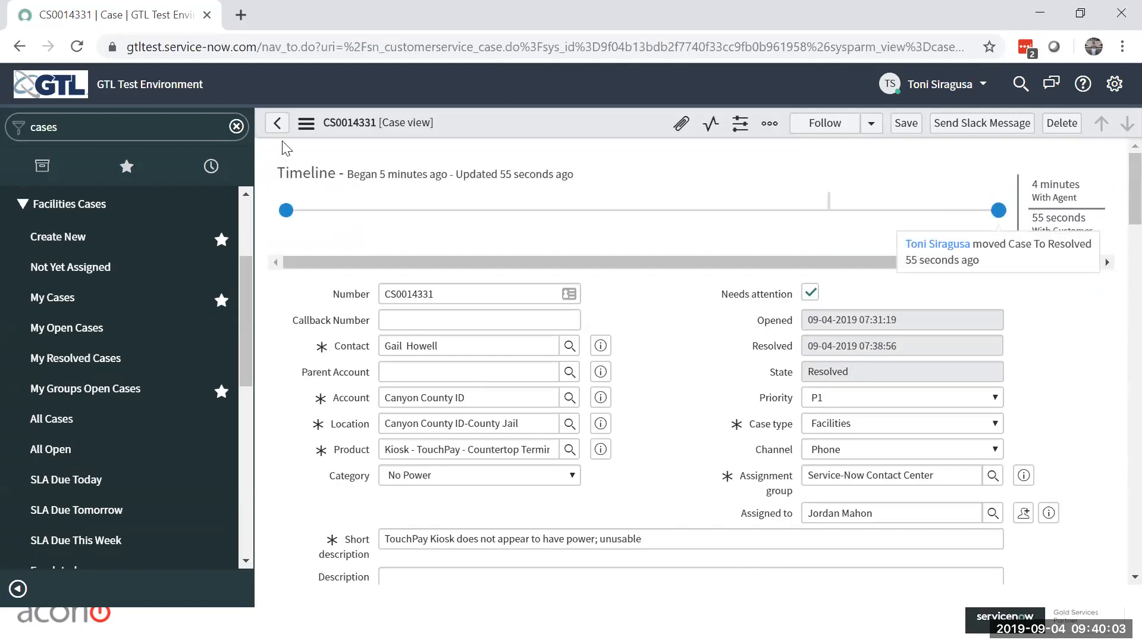
# Step: Return to the case list, discarding any changes, and reopen the case to review its closure information
pyautogui.click(276, 122)
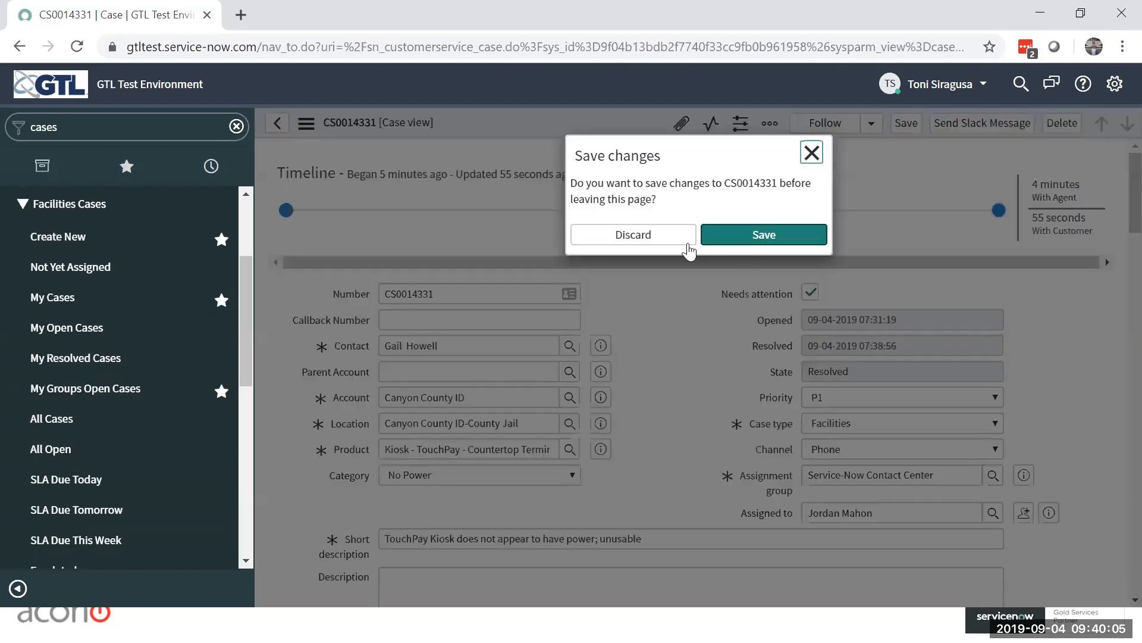
pyautogui.click(645, 238)
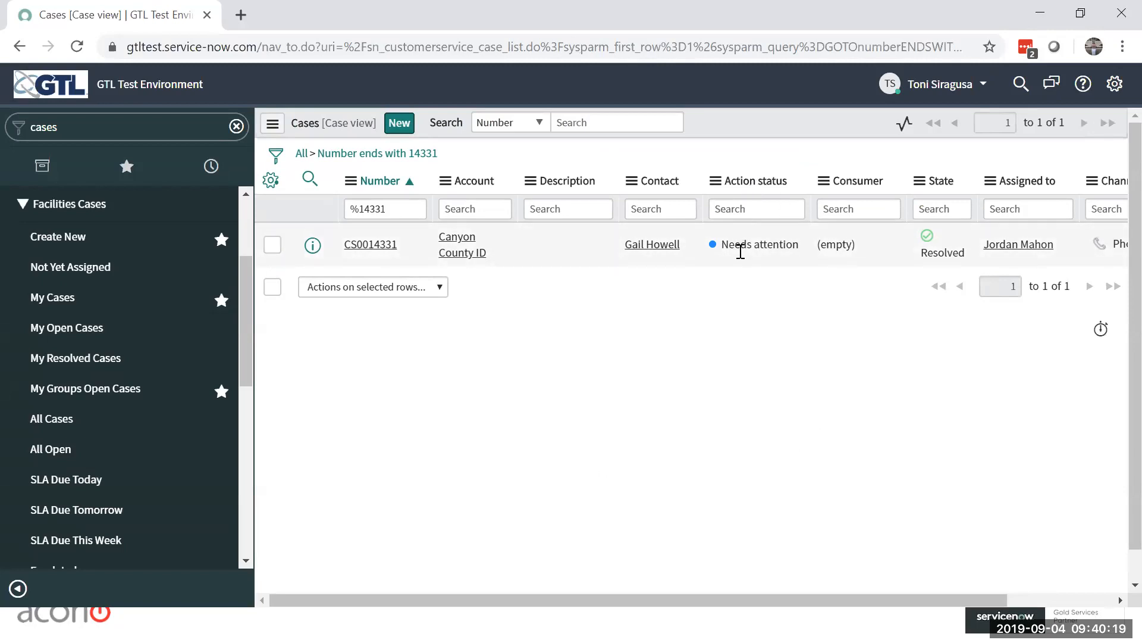
pyautogui.click(350, 253)
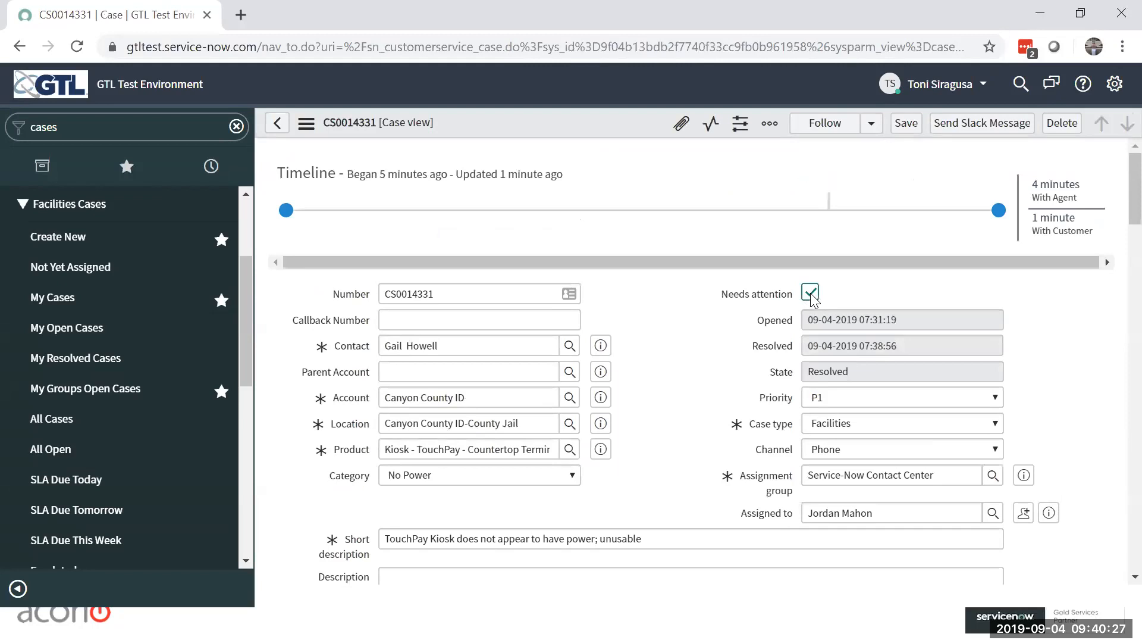
pyautogui.scroll(-5, 678, 400)
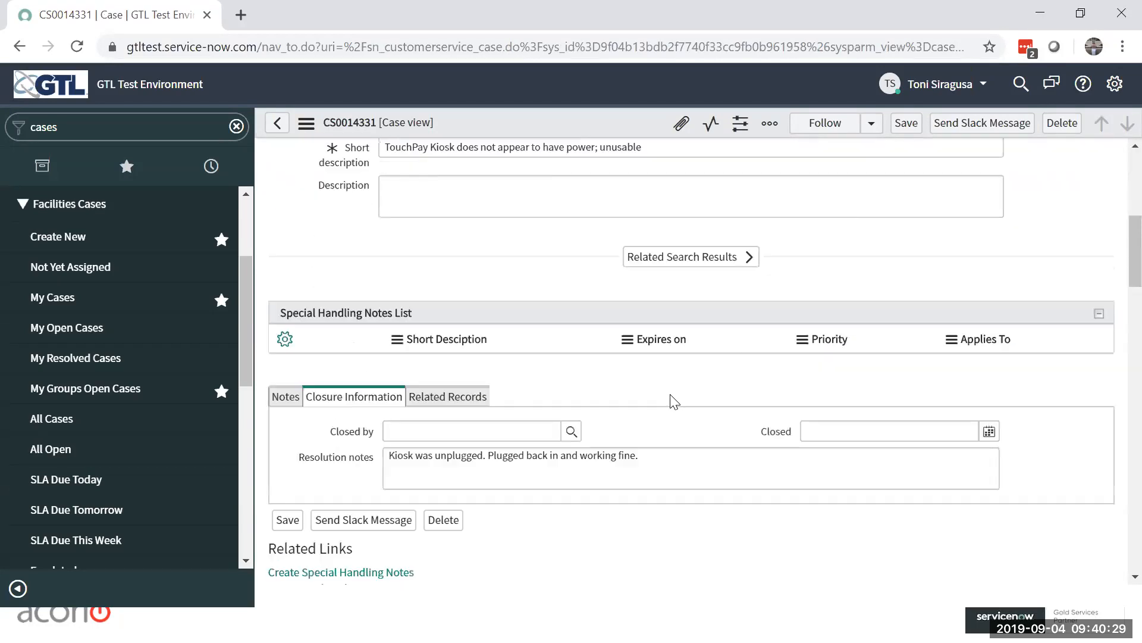
# Step: Open the case's notes and review its activity history of emails, field changes and additional comments
pyautogui.scroll(-6, 674, 402)
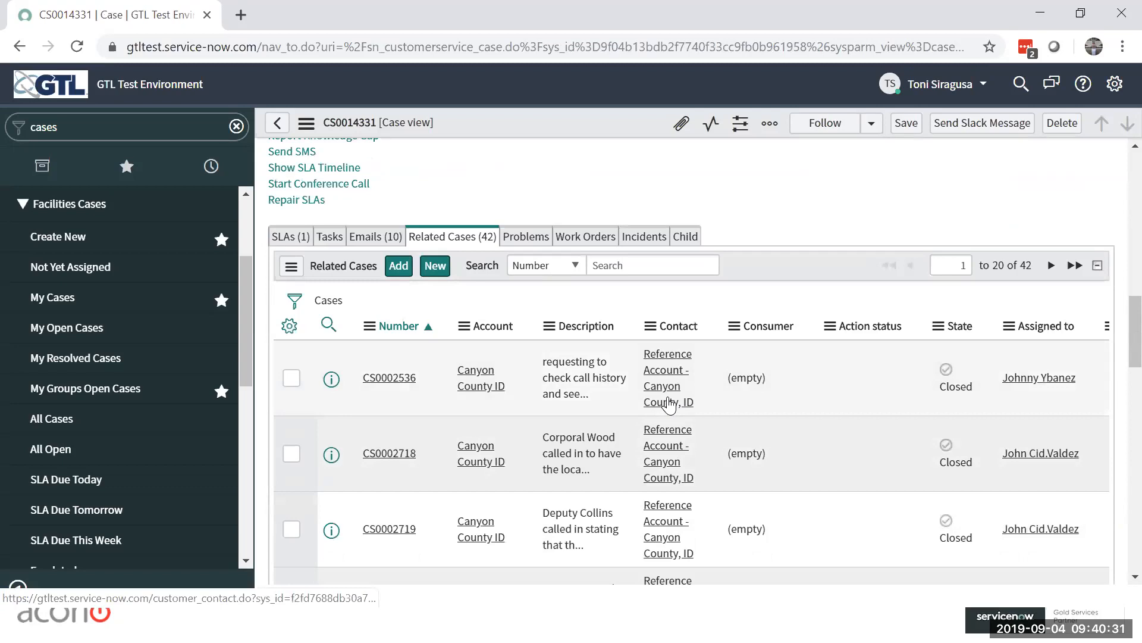
pyautogui.scroll(7, 669, 399)
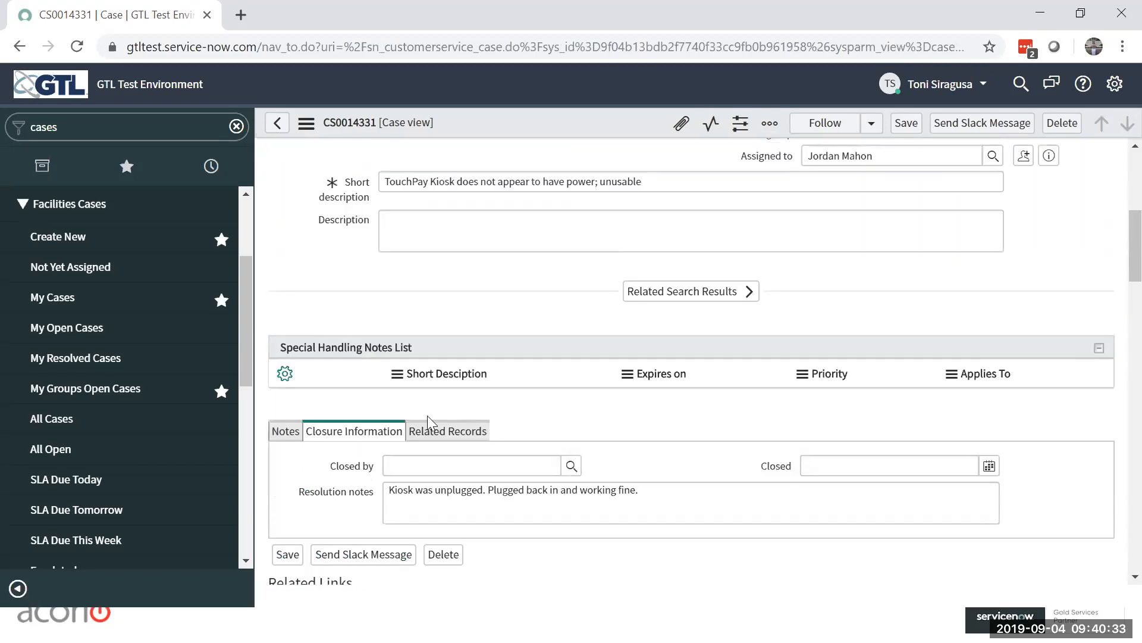
pyautogui.click(288, 431)
pyautogui.scroll(-5, 643, 474)
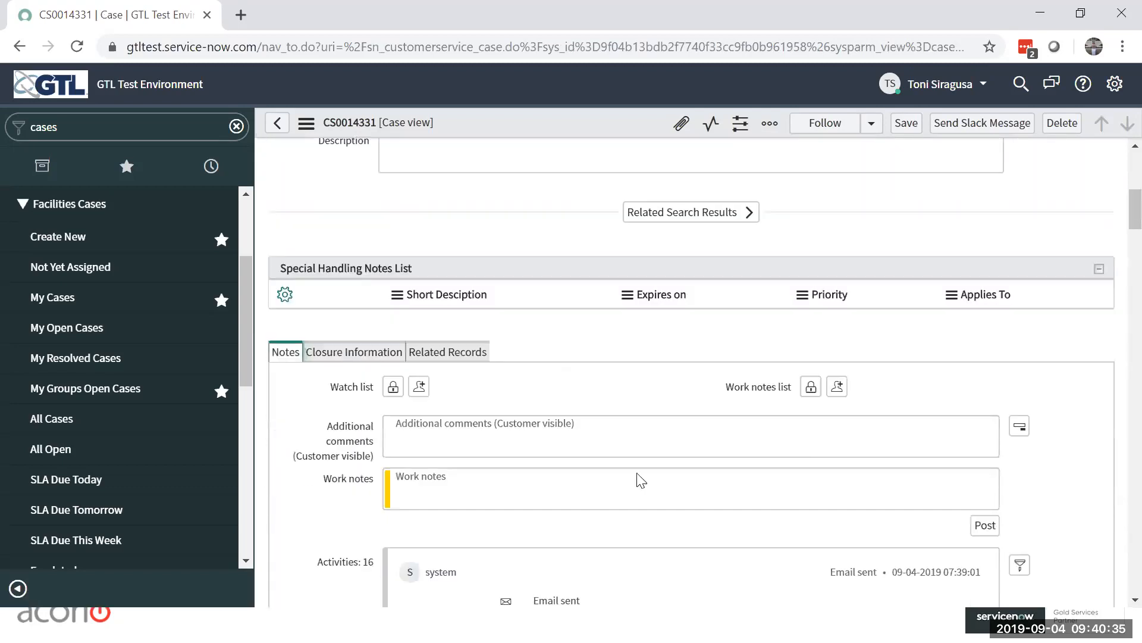
pyautogui.scroll(-3, 538, 476)
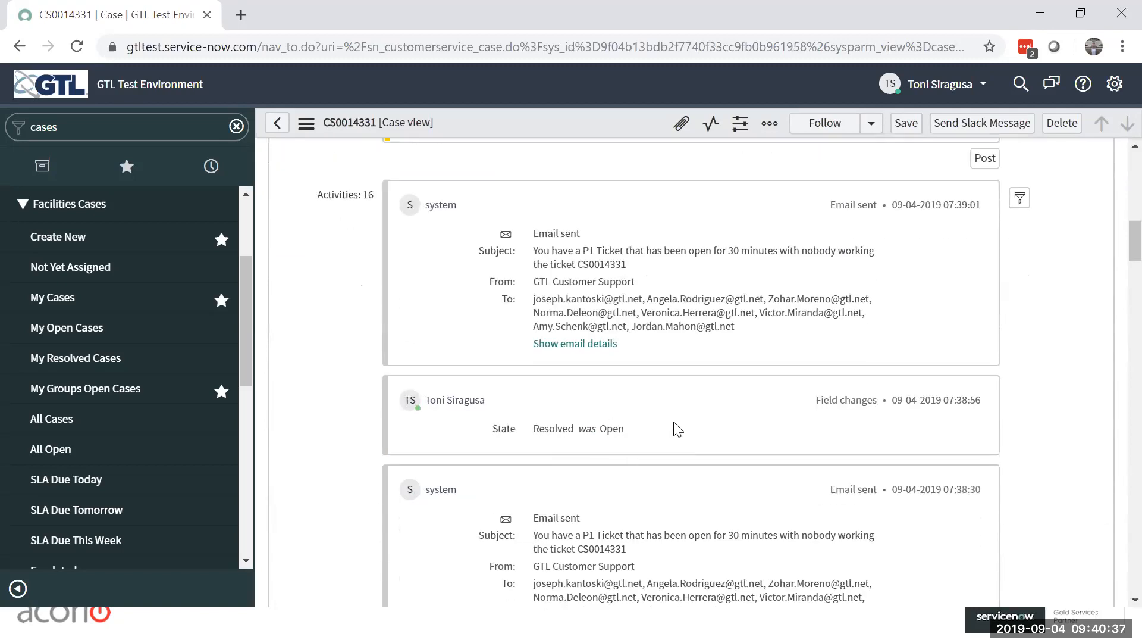
pyautogui.scroll(-7, 430, 410)
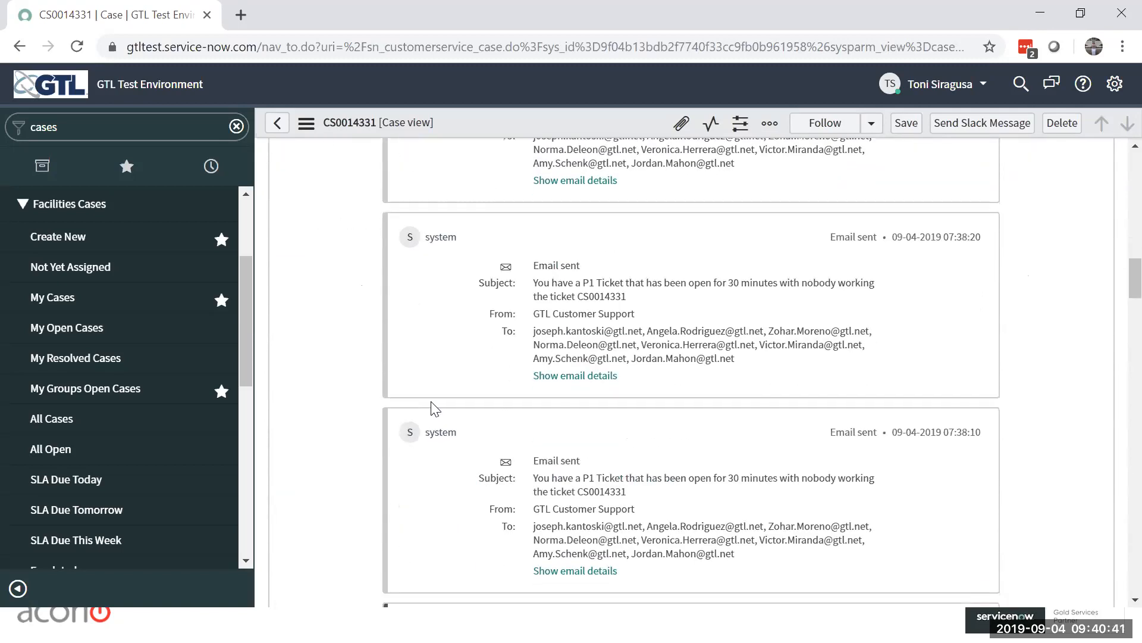
pyautogui.scroll(-3, 428, 410)
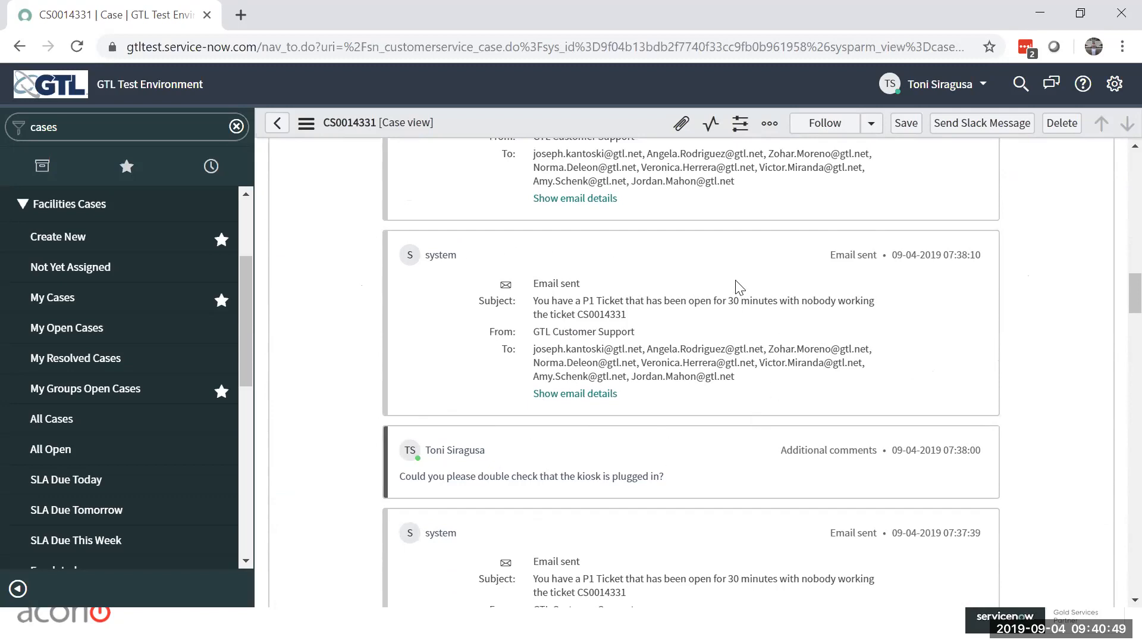
pyautogui.scroll(2, 1054, 293)
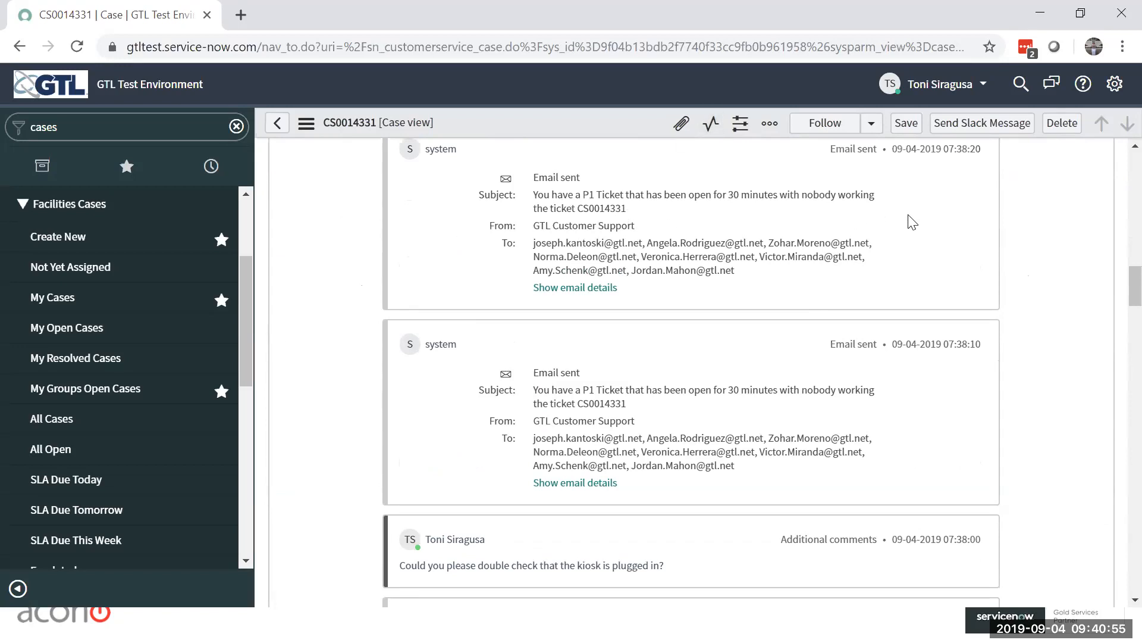
pyautogui.scroll(2, 911, 220)
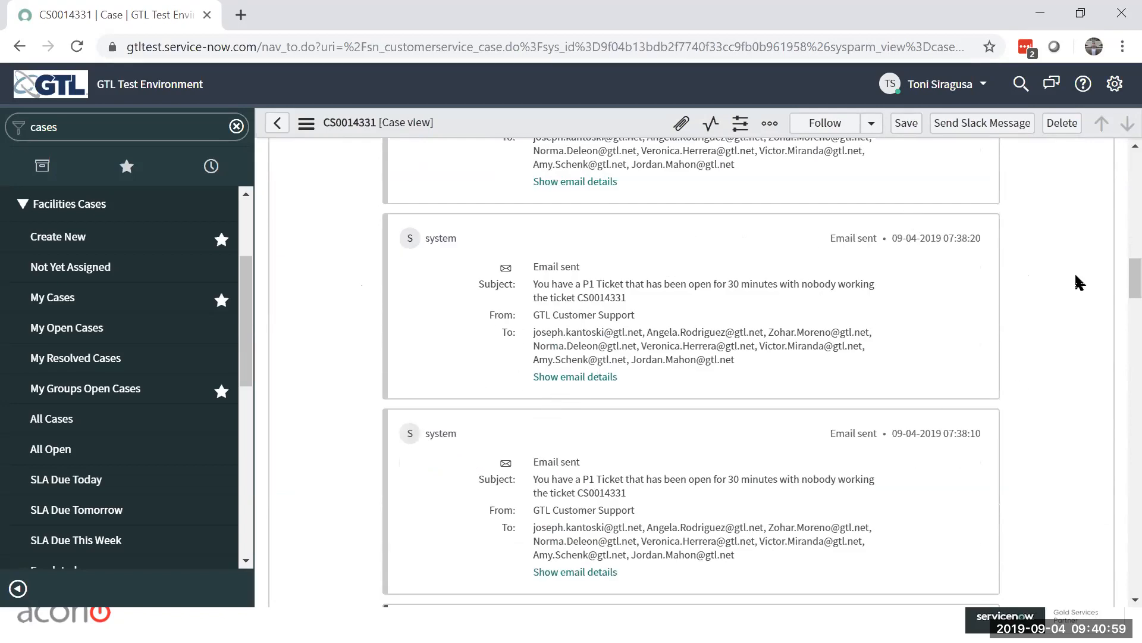
pyautogui.scroll(1, 525, 274)
# Step: Open the case's related Emails list and review the subjects and recipients of the sent notifications
pyautogui.scroll(-1, 452, 312)
pyautogui.scroll(-15, 455, 319)
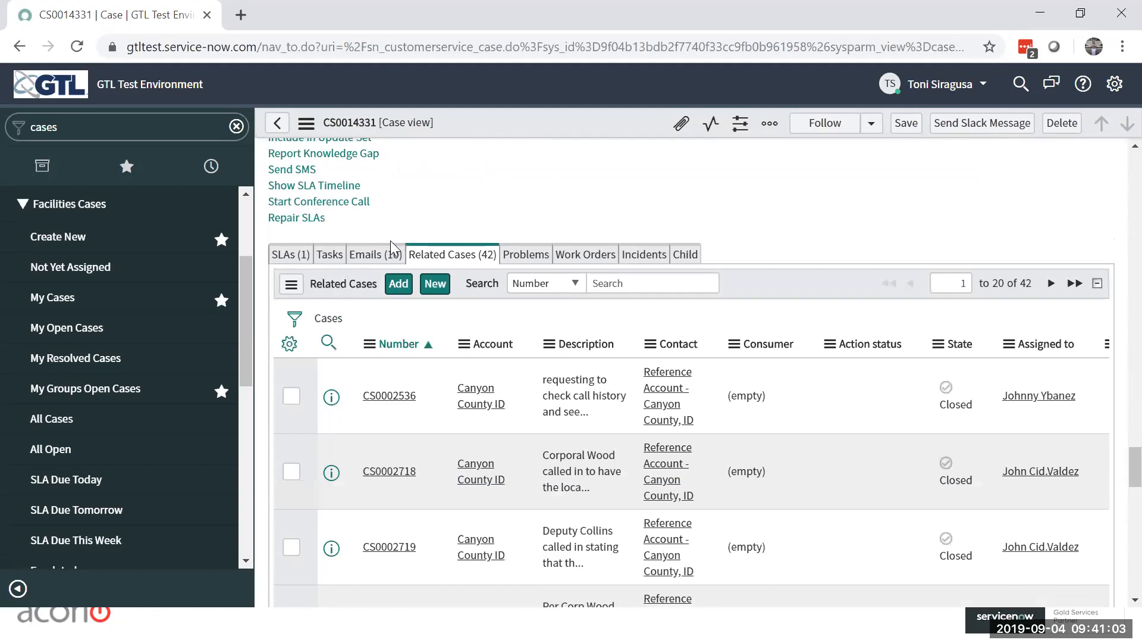
pyautogui.click(372, 254)
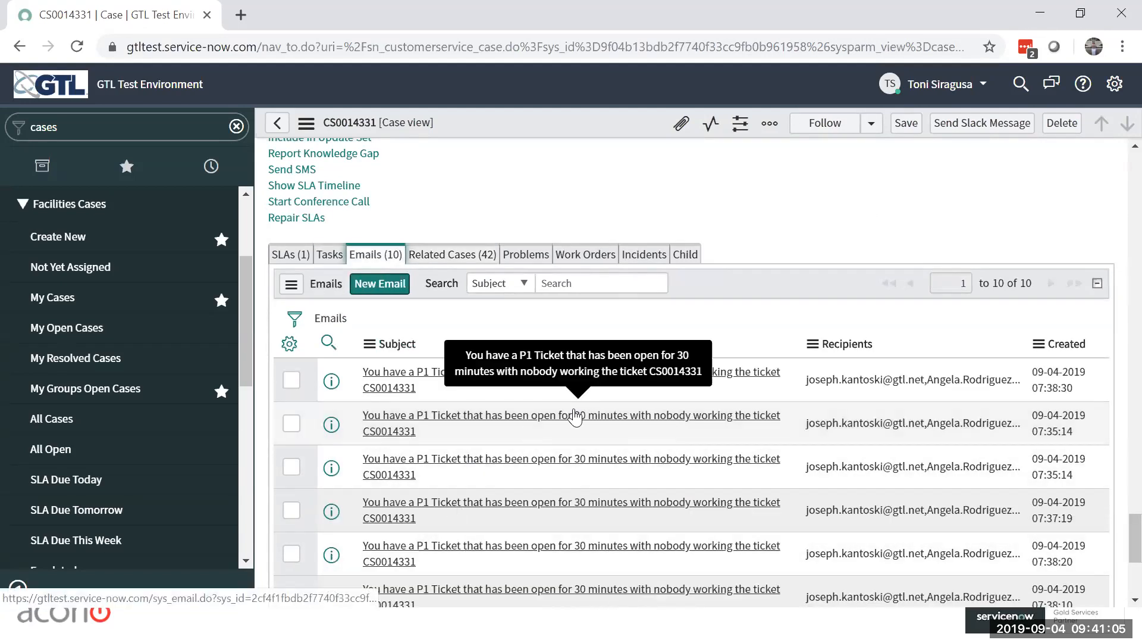
pyautogui.scroll(-2, 773, 238)
pyautogui.scroll(-1, 808, 239)
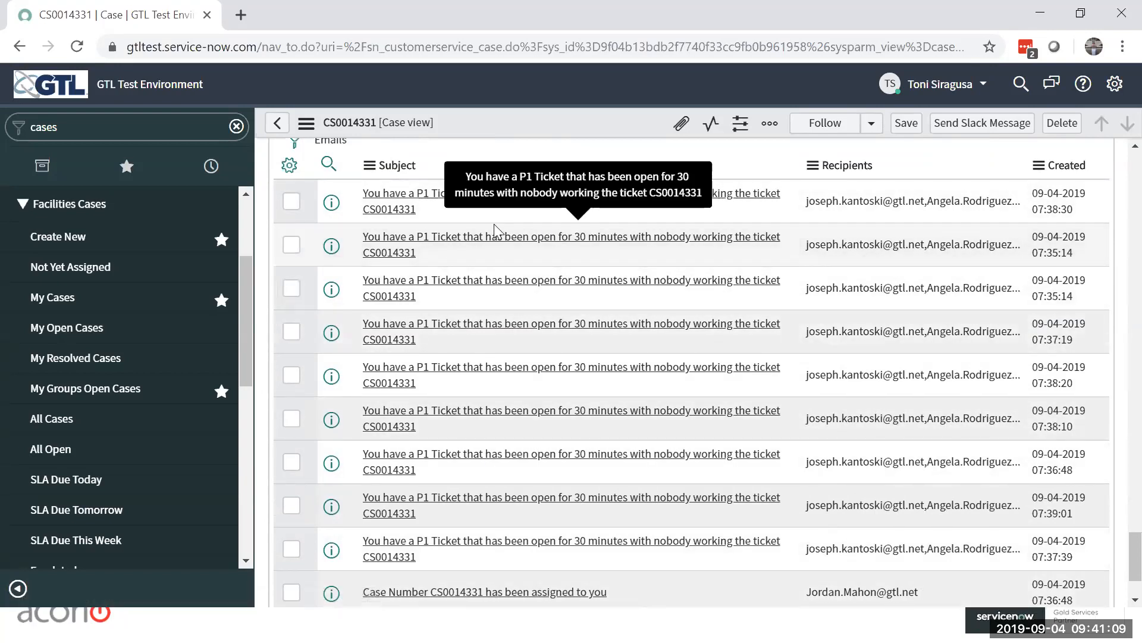
pyautogui.scroll(1, 619, 259)
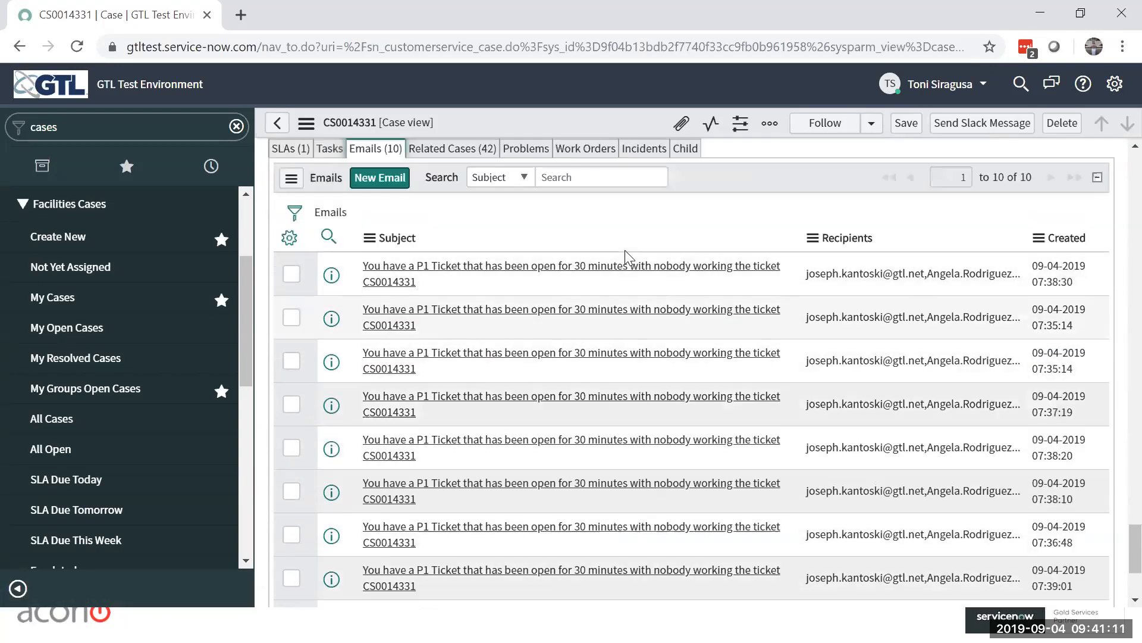
pyautogui.scroll(3, 777, 206)
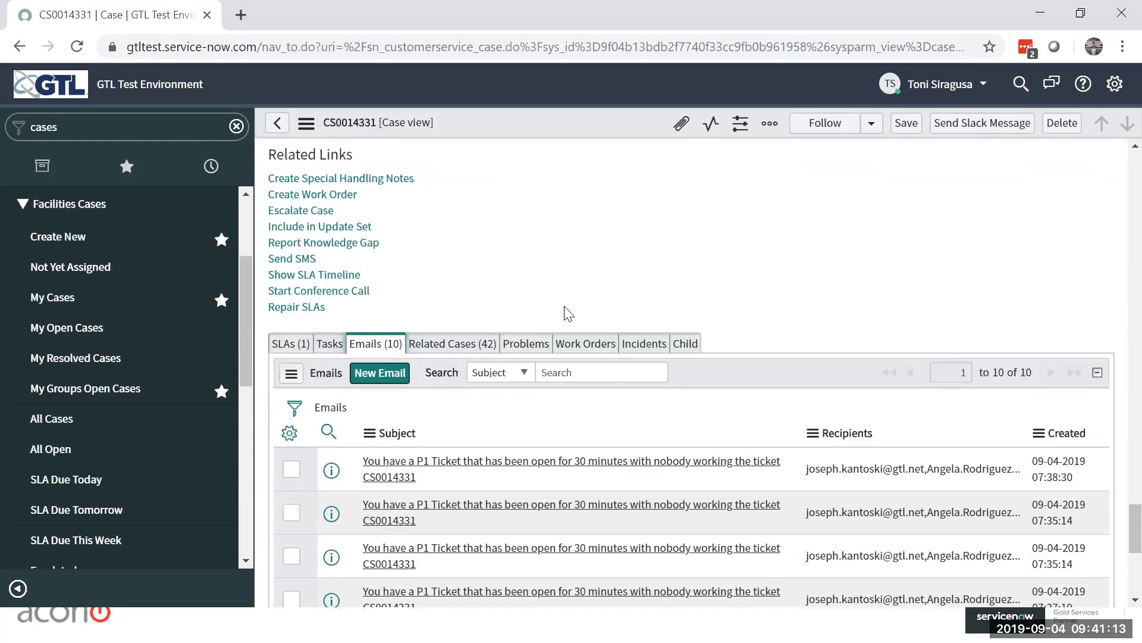
# Step: Check the case's related SLA record alongside its emails, and review the main case details
pyautogui.click(278, 345)
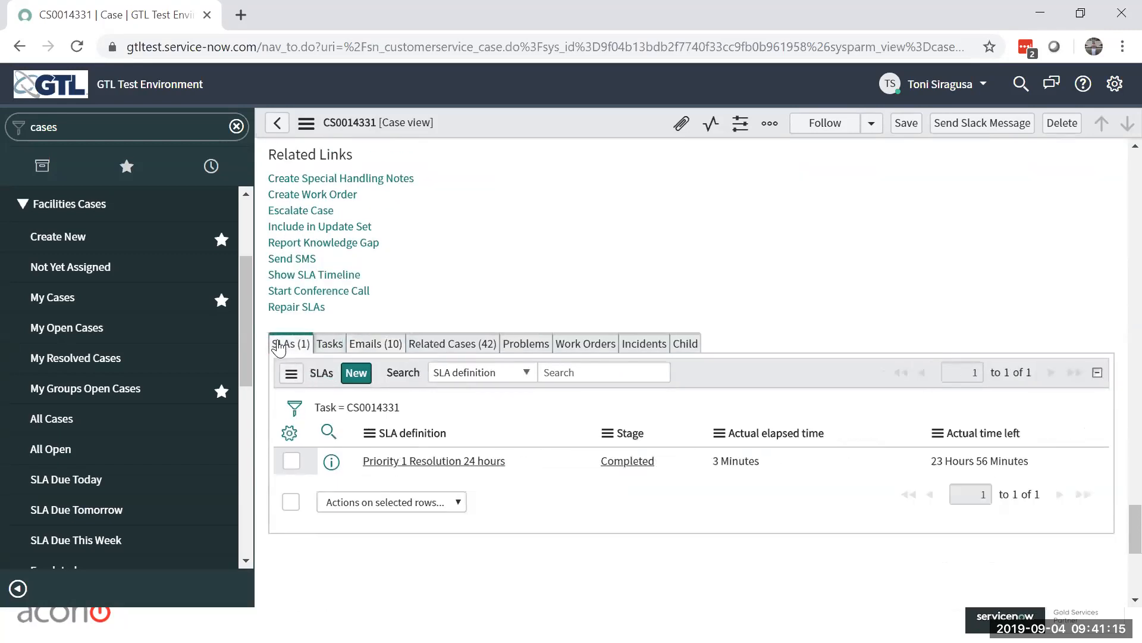
pyautogui.click(374, 344)
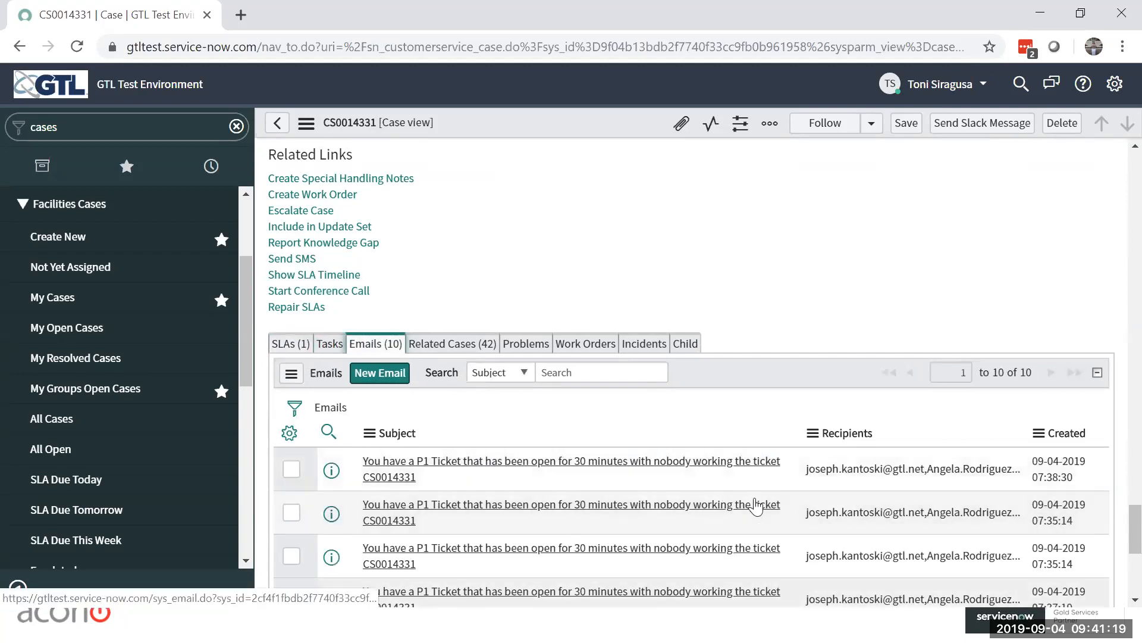
pyautogui.click(291, 343)
pyautogui.scroll(15, 696, 256)
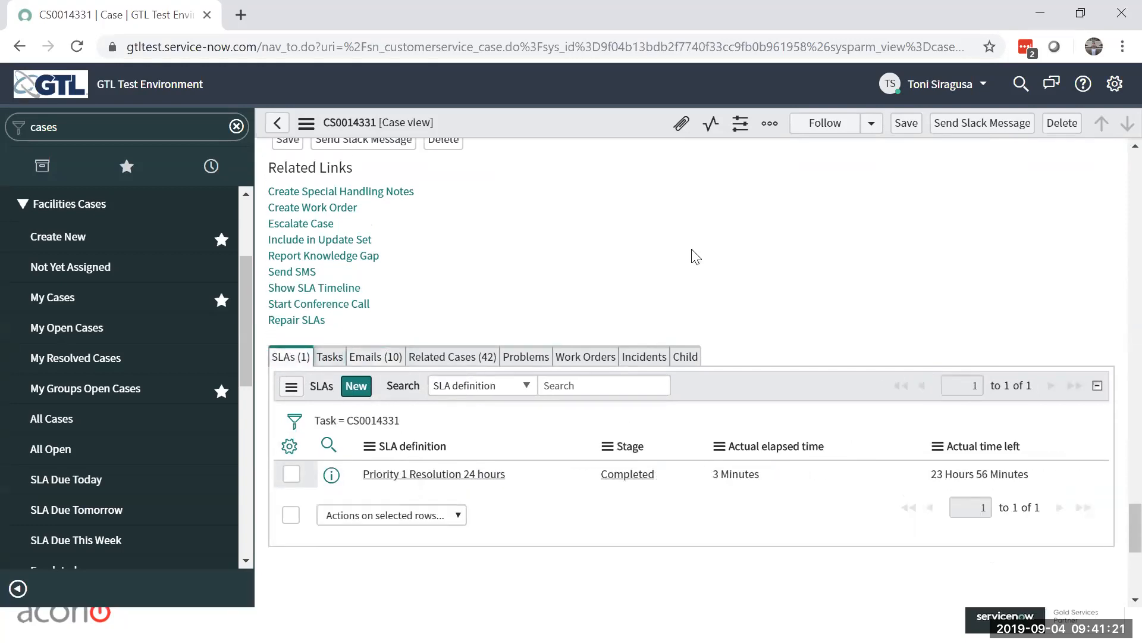
pyautogui.scroll(15, 696, 256)
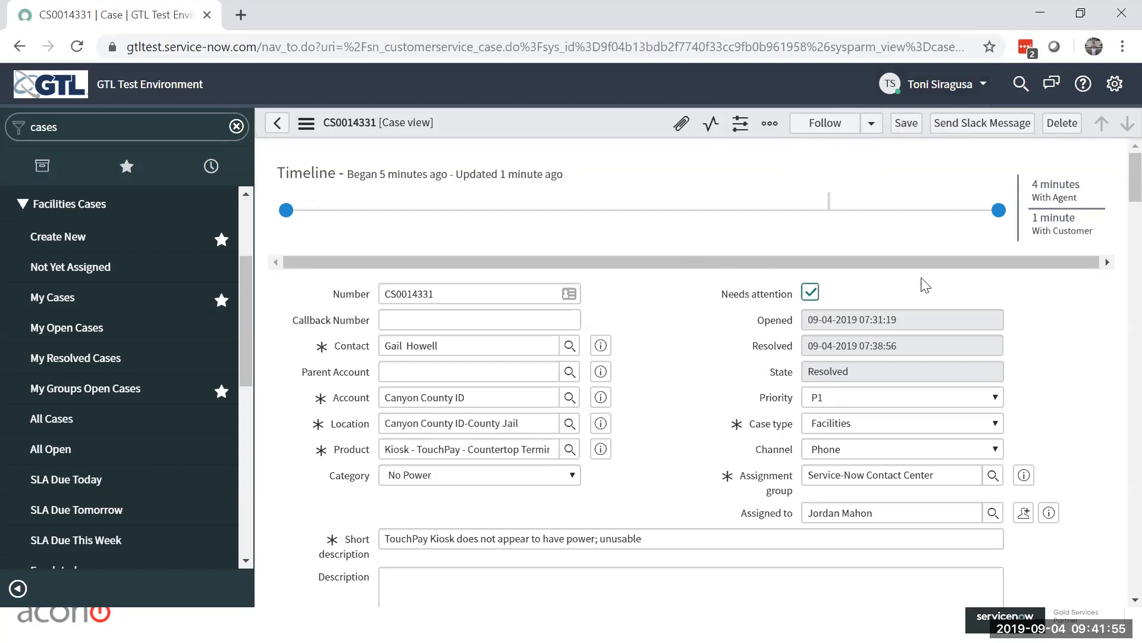
# Step: Try to impersonate the case's contact, leaving the case without saving, and close the browser window
pyautogui.click(982, 86)
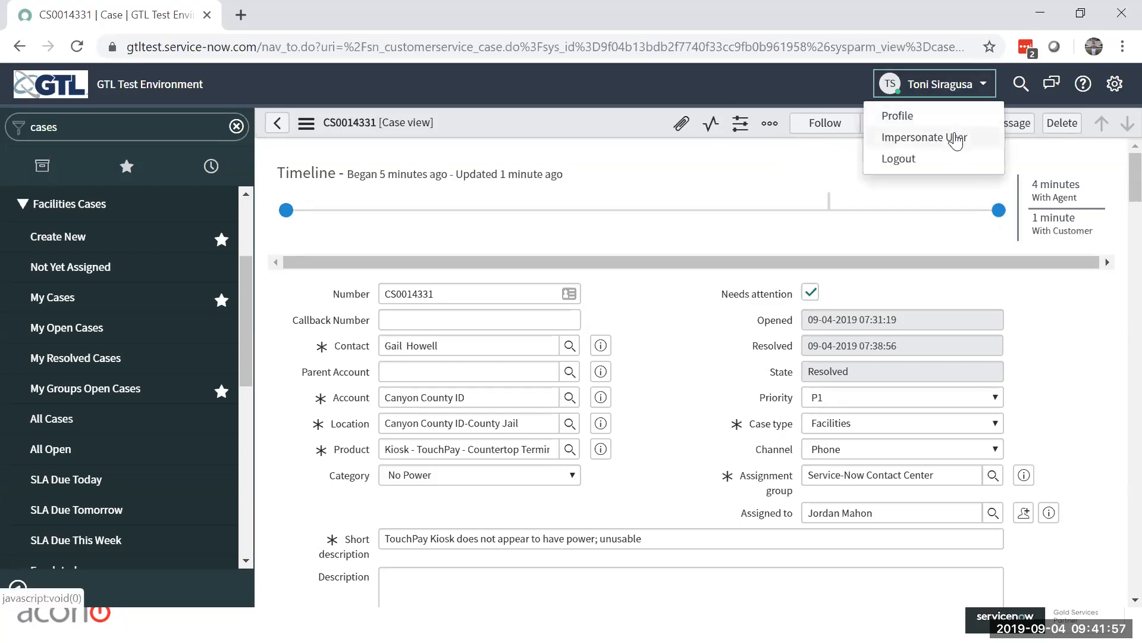
pyautogui.click(956, 139)
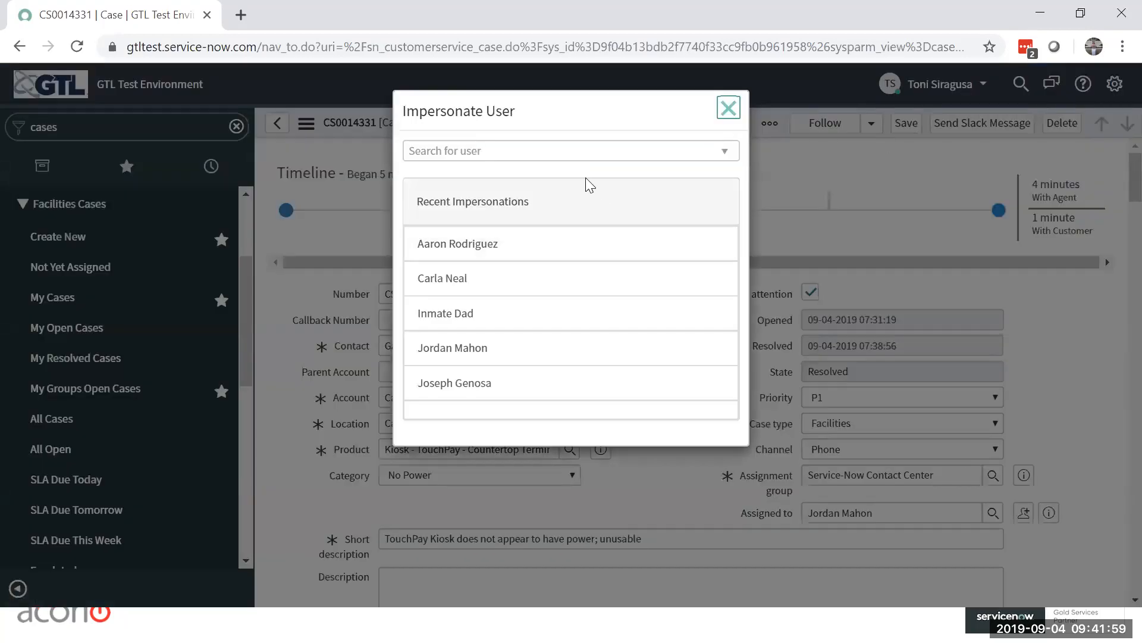
pyautogui.click(578, 156)
pyautogui.write('Gai')
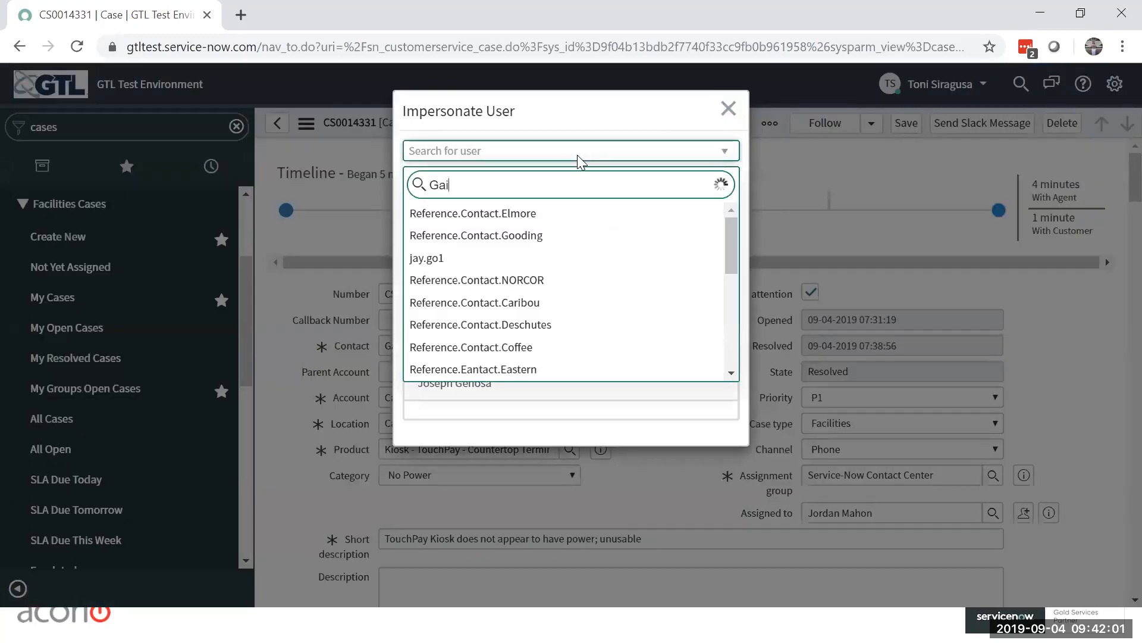
pyautogui.write('l Ho')
pyautogui.press('BackSpace')
pyautogui.press('BackSpace')
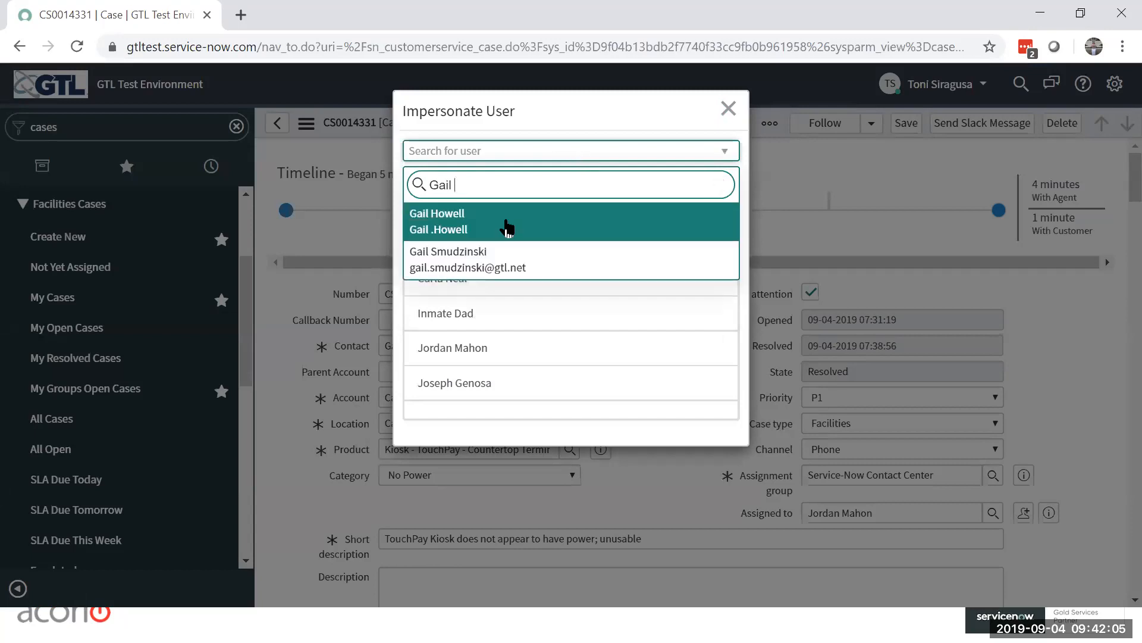
pyautogui.click(507, 228)
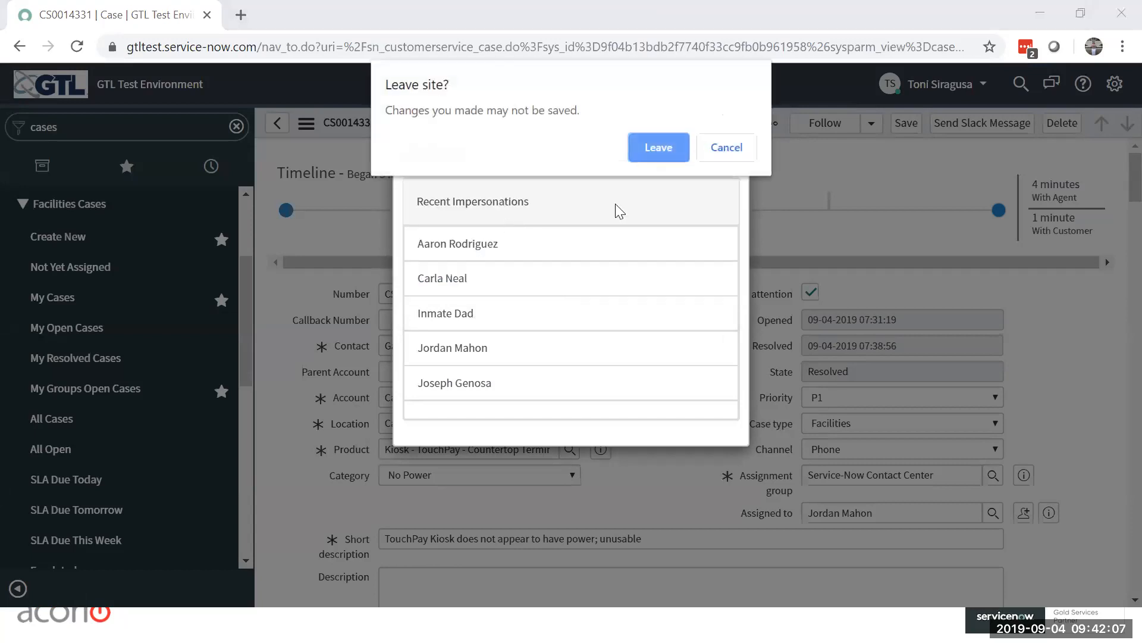
pyautogui.click(655, 153)
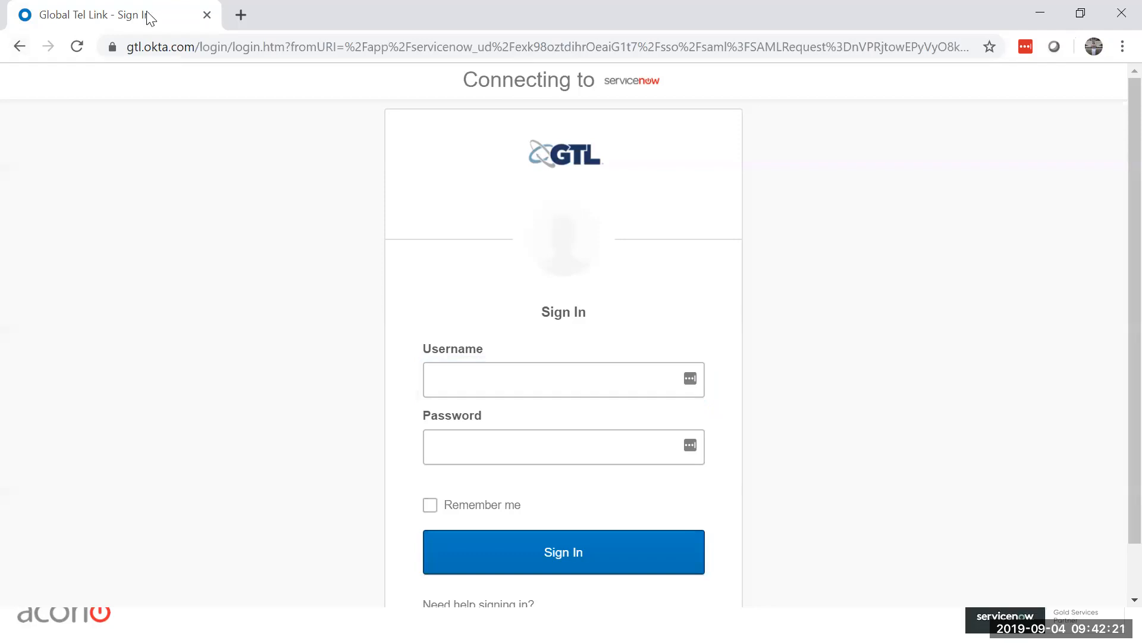
pyautogui.click(1118, 22)
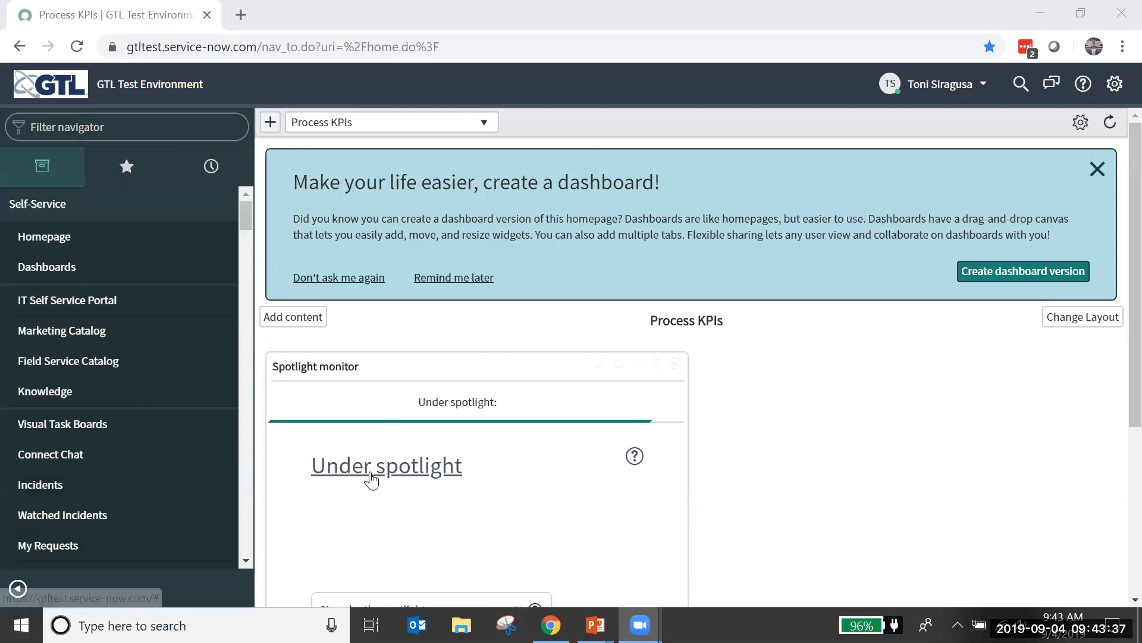
# Step: Filter the application navigator for "case" and open the All Cases list of facilities cases
pyautogui.click(800, 475)
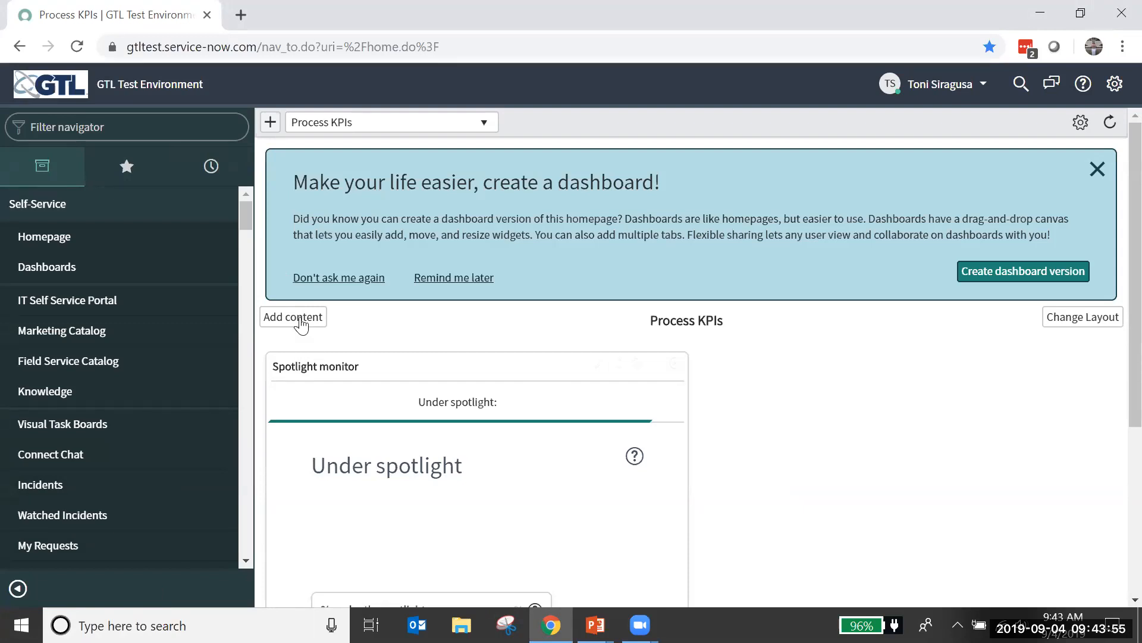
pyautogui.click(165, 119)
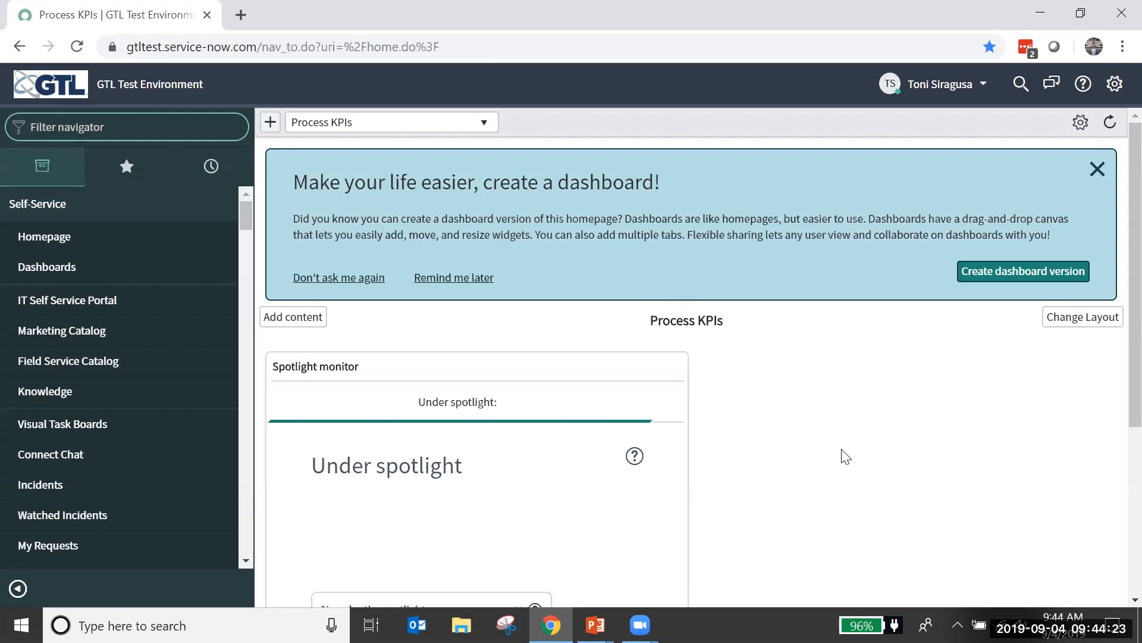
pyautogui.click(141, 129)
pyautogui.write('case')
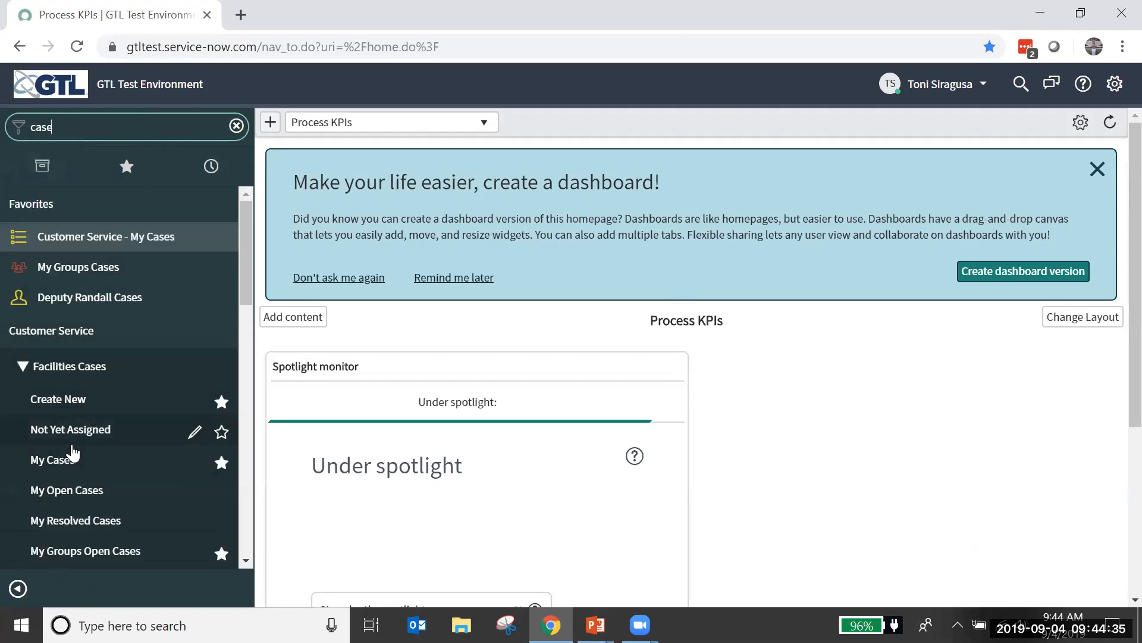
pyautogui.scroll(-5, 56, 452)
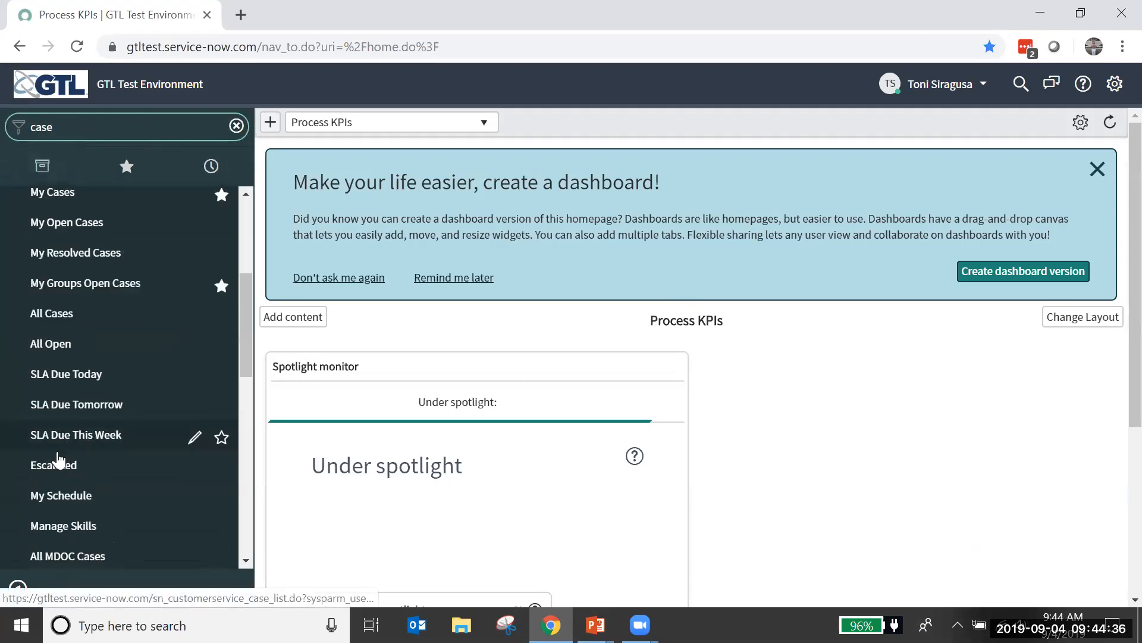
pyautogui.click(52, 317)
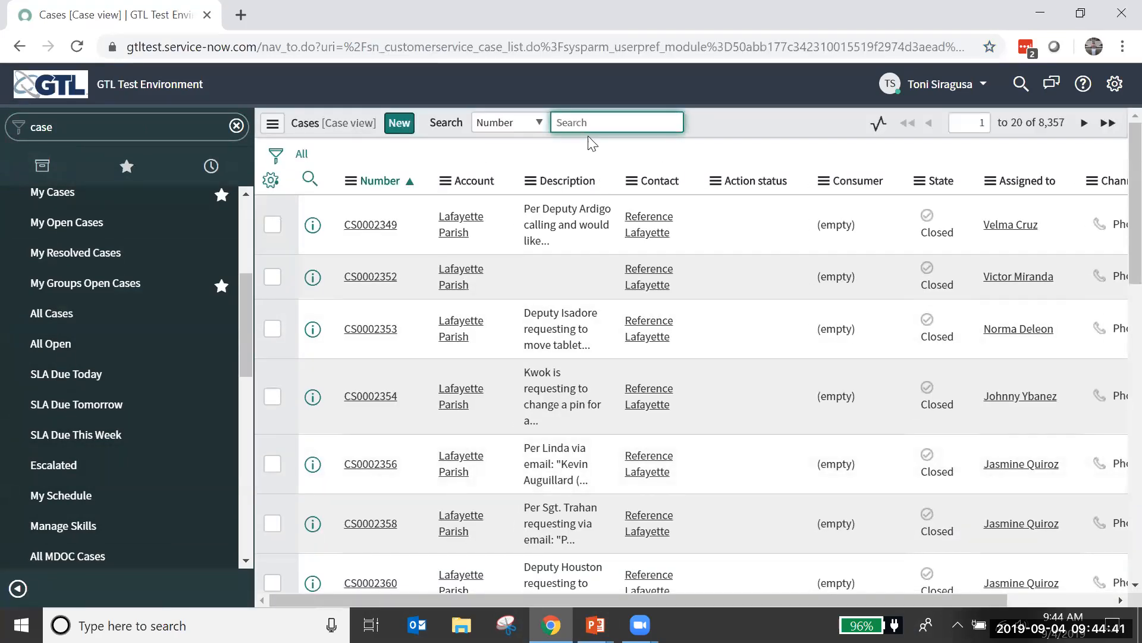
# Step: Search the case list for numbers containing 14331 using "*14331" and open the matching case
pyautogui.write('*')
pyautogui.press('Return')
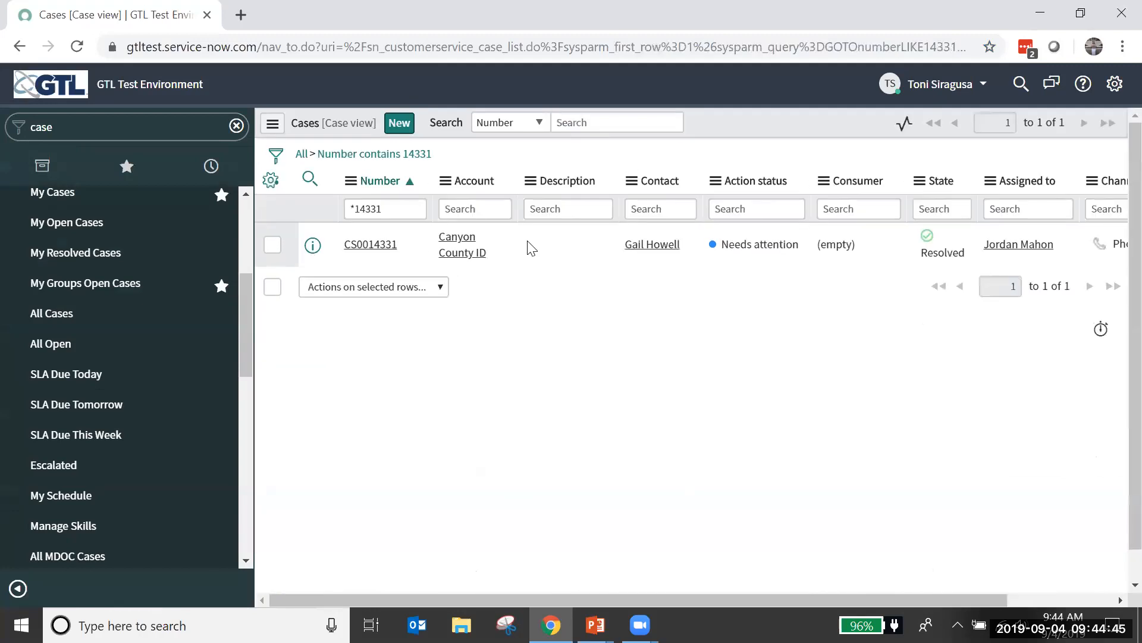
pyautogui.click(388, 245)
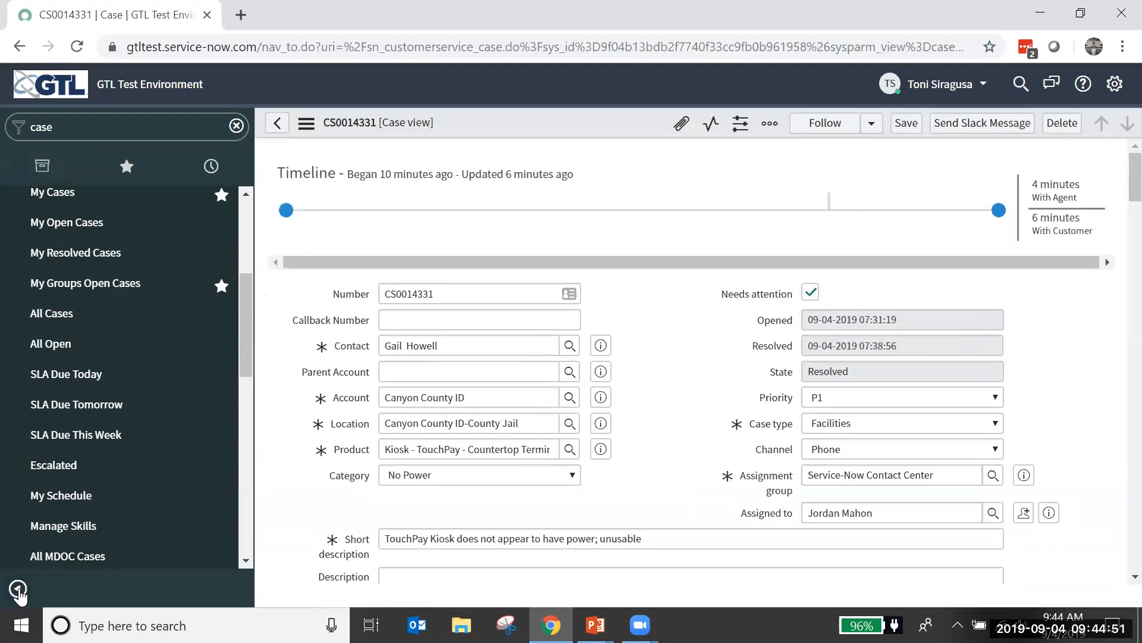
# Step: Collapse the application navigator, create a work order from the case and review the new work order's details
pyautogui.click(18, 590)
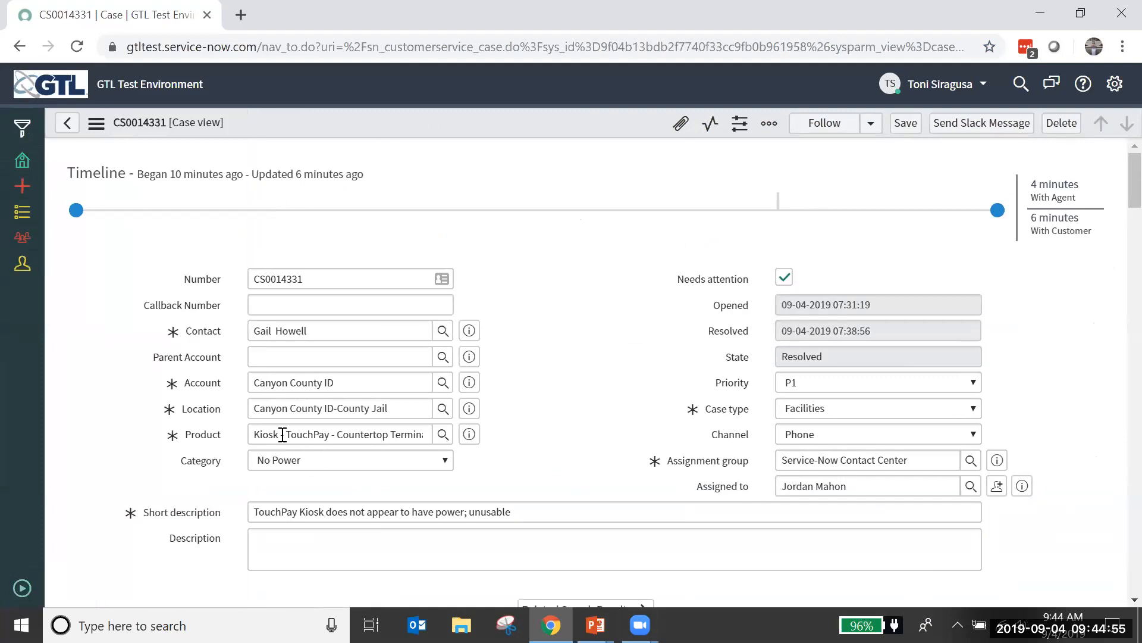
pyautogui.click(96, 126)
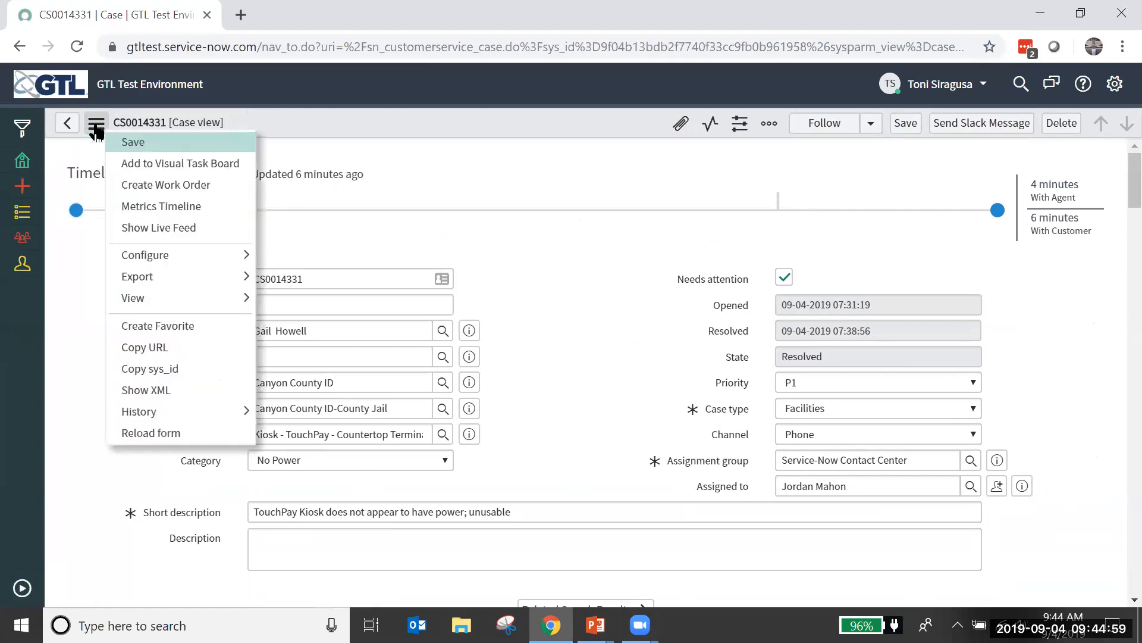
pyautogui.click(215, 188)
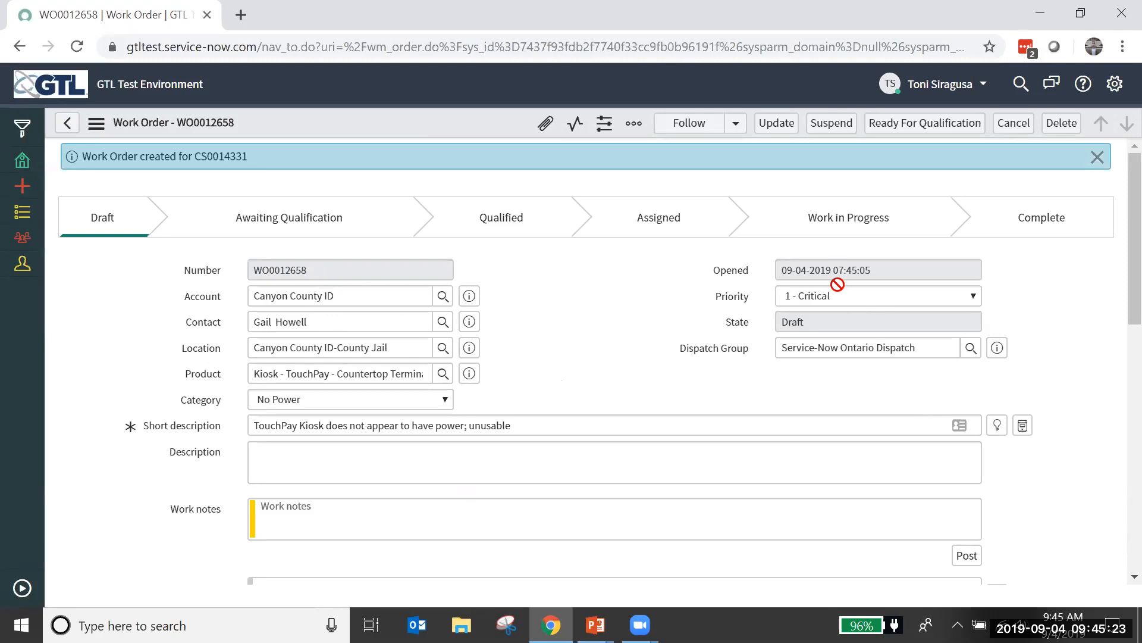
pyautogui.scroll(-3, 1113, 351)
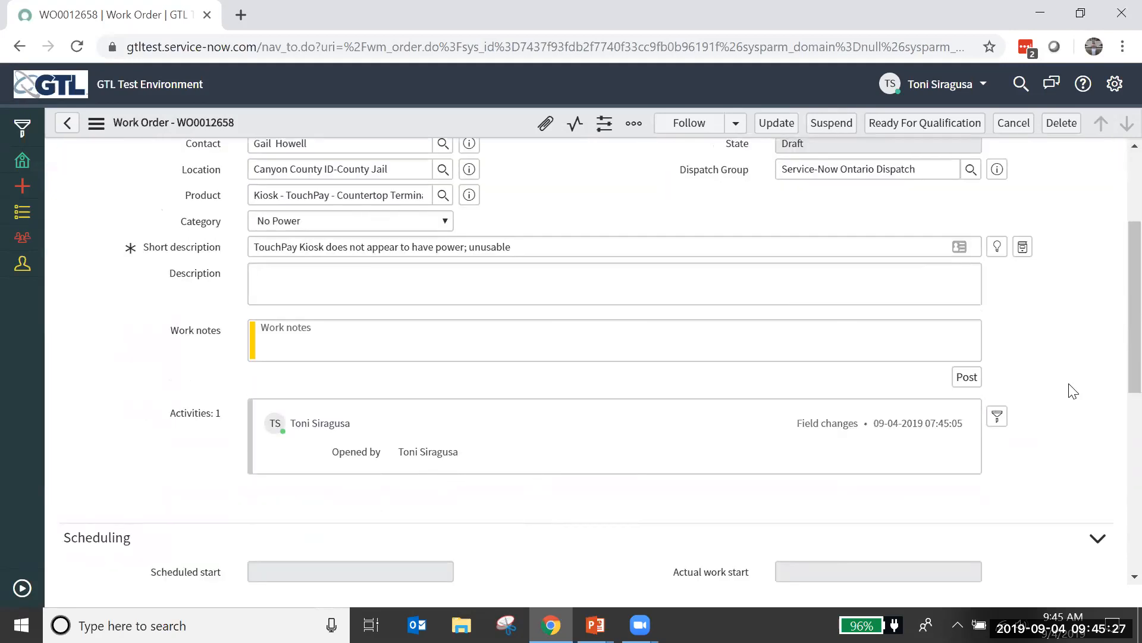
# Step: Mark the work order as ready for qualification, check its work order tasks and return to the originating case
pyautogui.scroll(-8, 1073, 391)
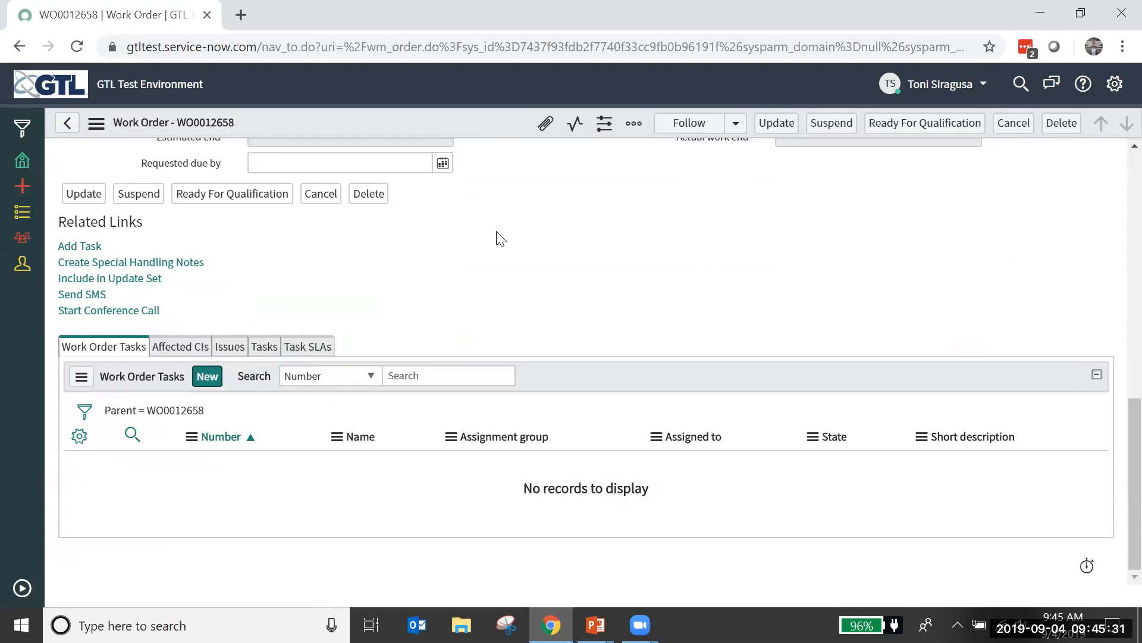
pyautogui.scroll(3, 651, 280)
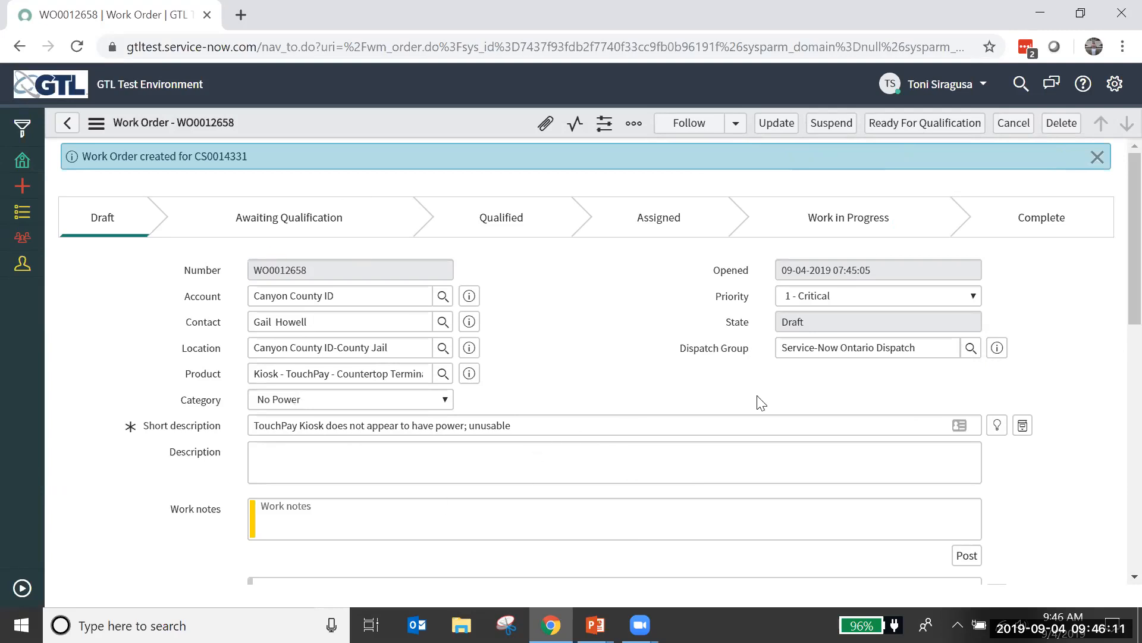
pyautogui.click(909, 132)
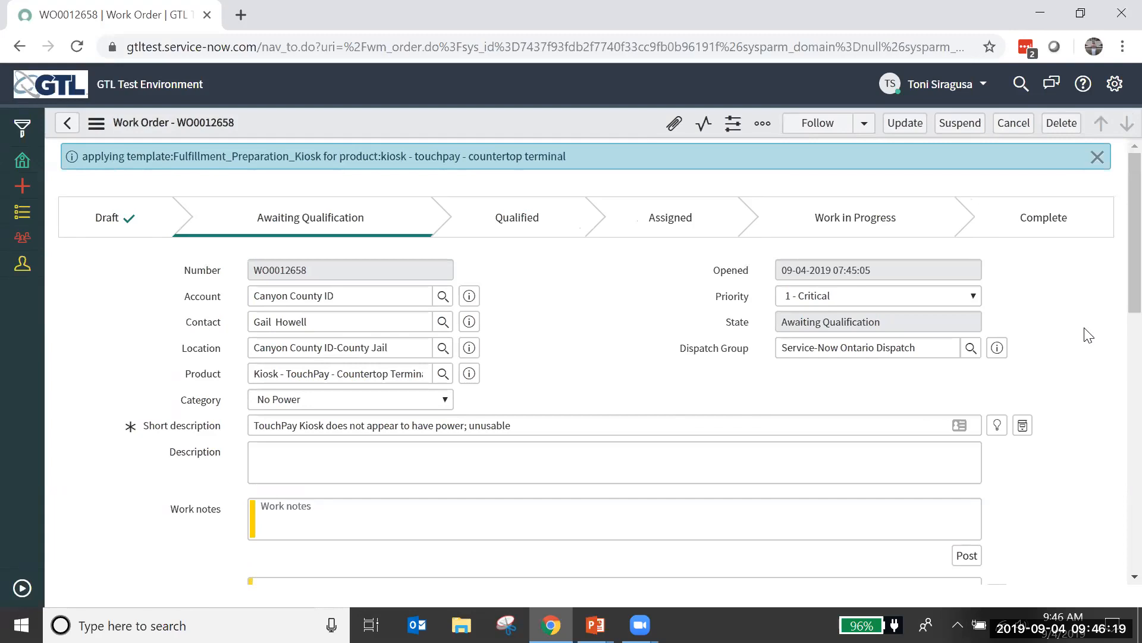
pyautogui.scroll(-10, 1063, 345)
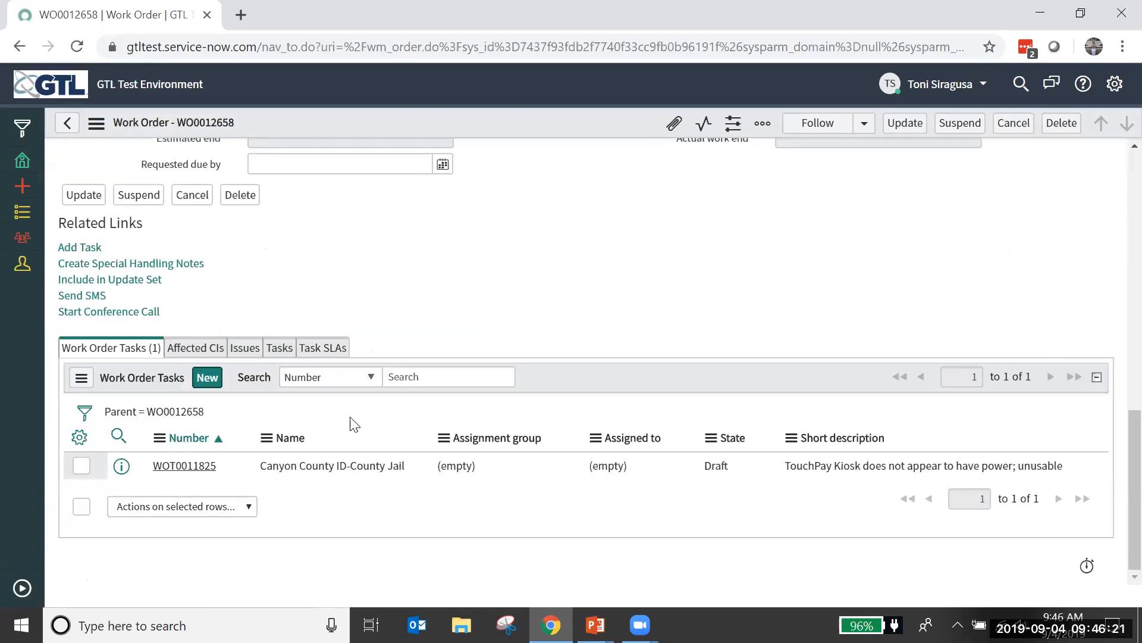
pyautogui.scroll(10, 808, 278)
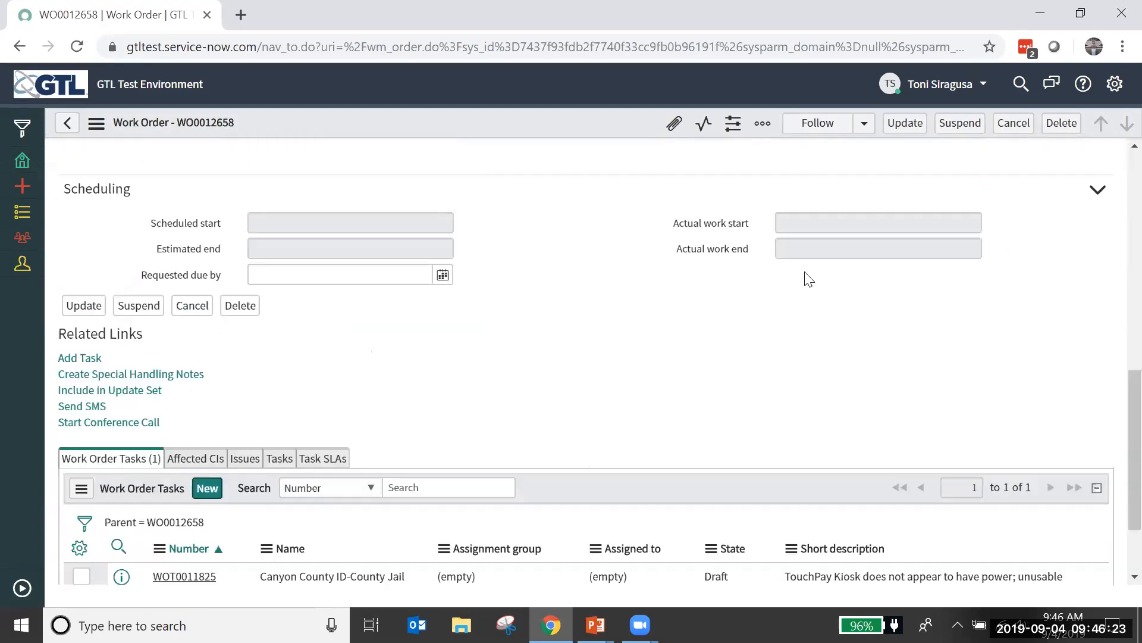
pyautogui.click(69, 124)
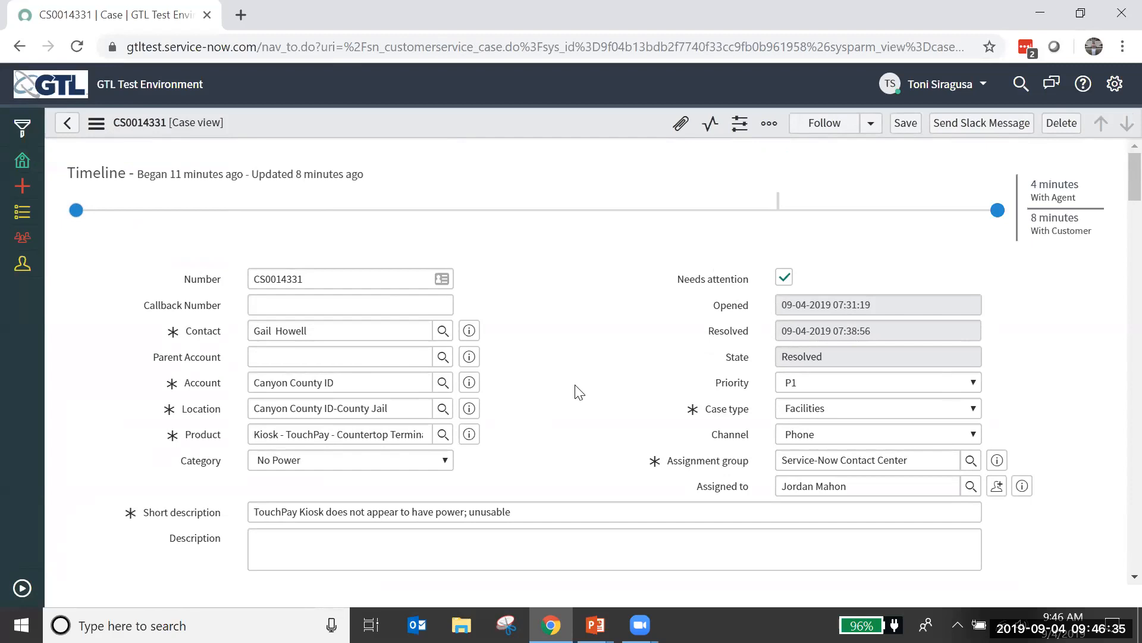
pyautogui.click(96, 125)
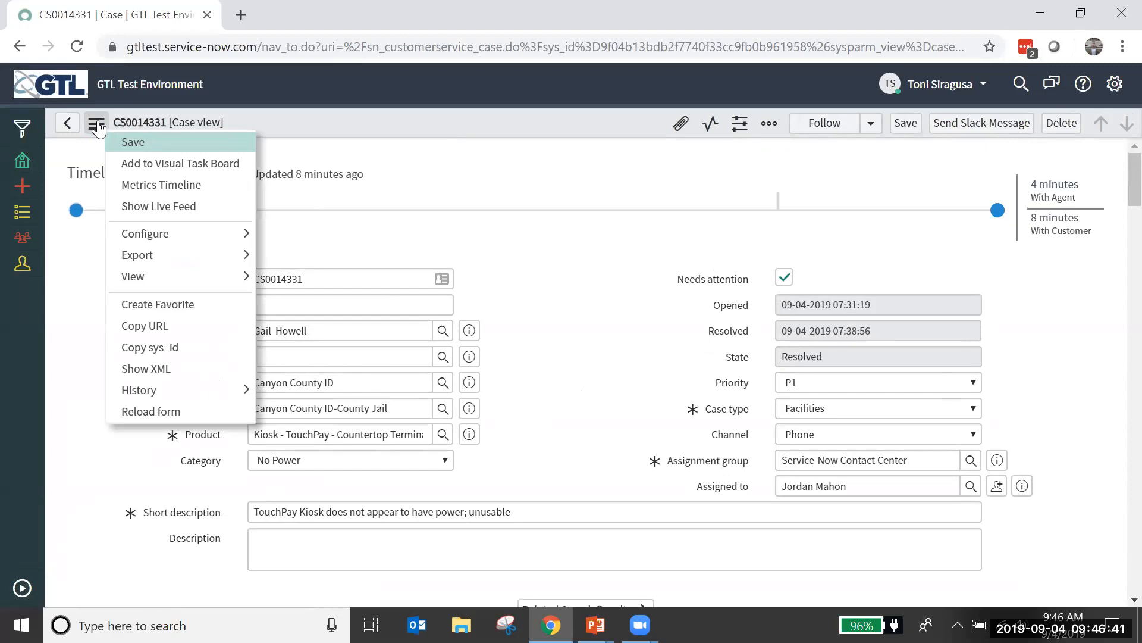
pyautogui.click(95, 124)
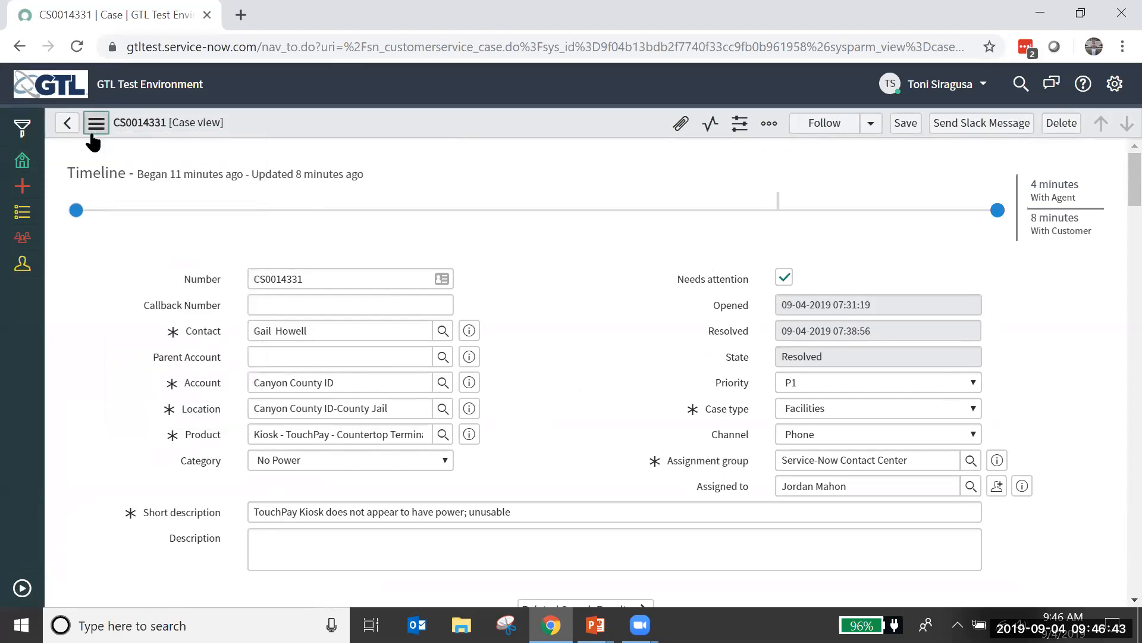
pyautogui.click(95, 124)
pyautogui.click(97, 126)
pyautogui.click(97, 126)
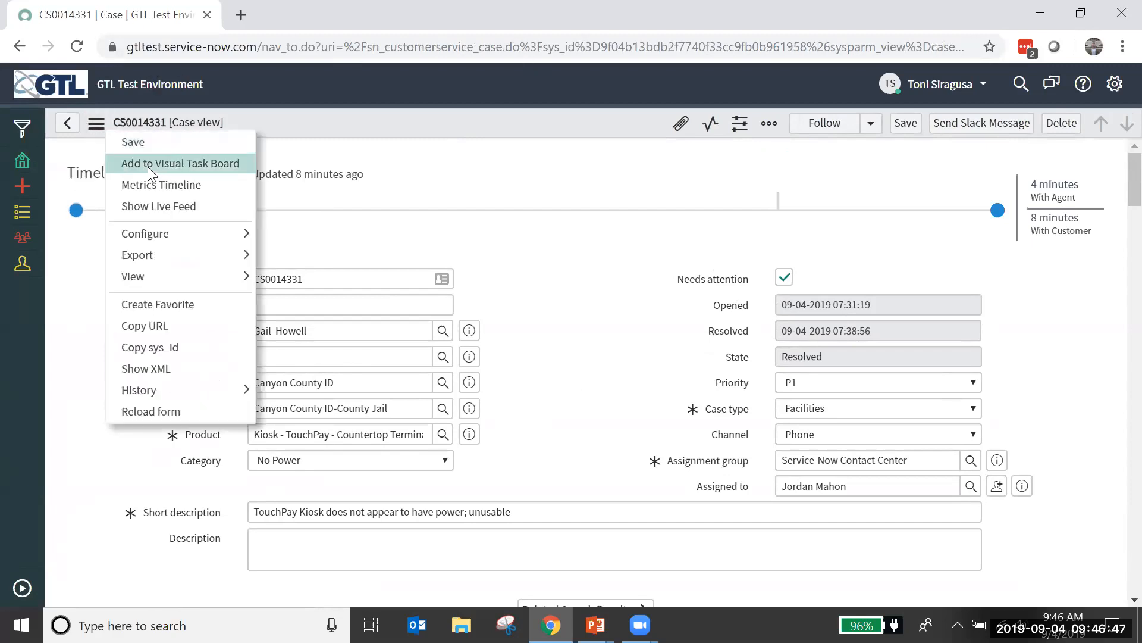
pyautogui.click(97, 126)
pyautogui.click(97, 126)
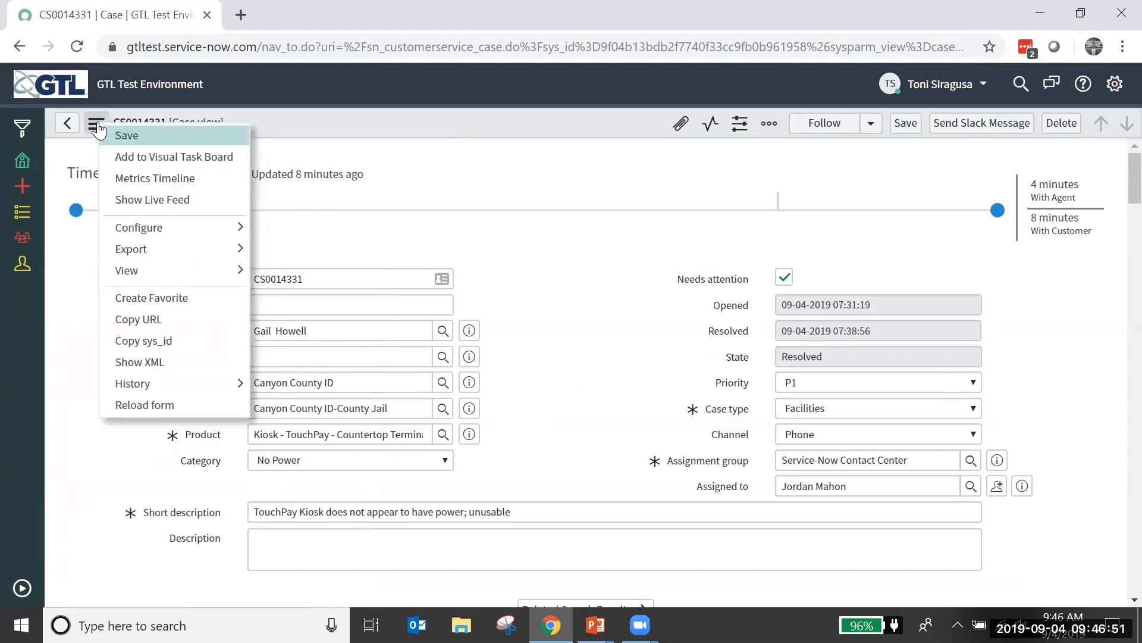
pyautogui.moveTo(178, 270)
pyautogui.click(583, 254)
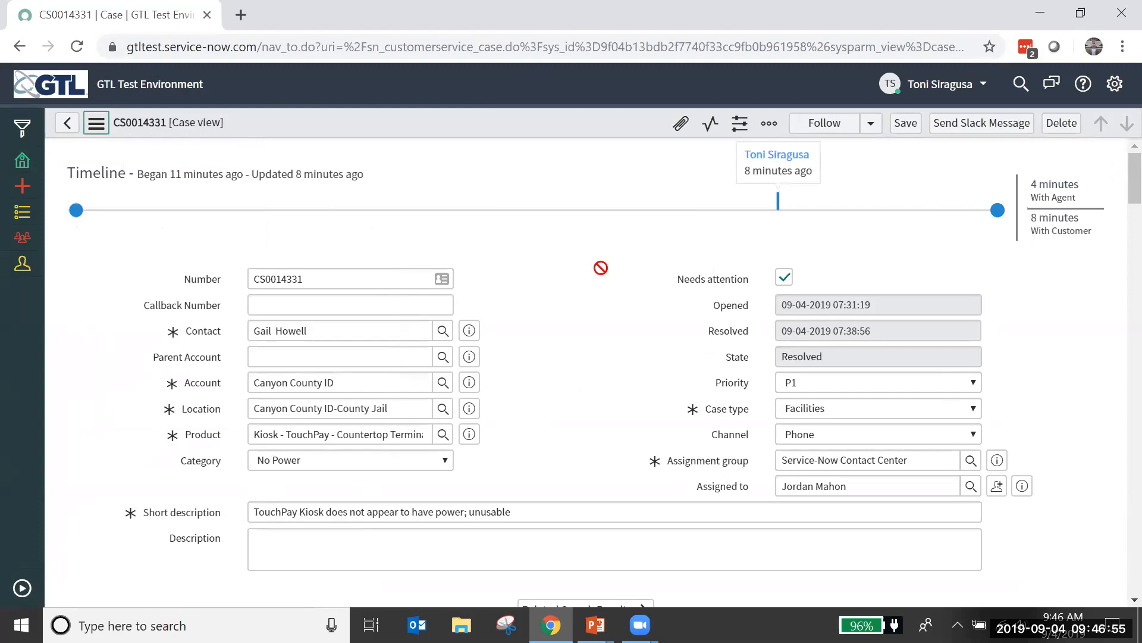
# Step: Leave the case without saving and start a new customer service case with case type Friends and Family
pyautogui.click(22, 589)
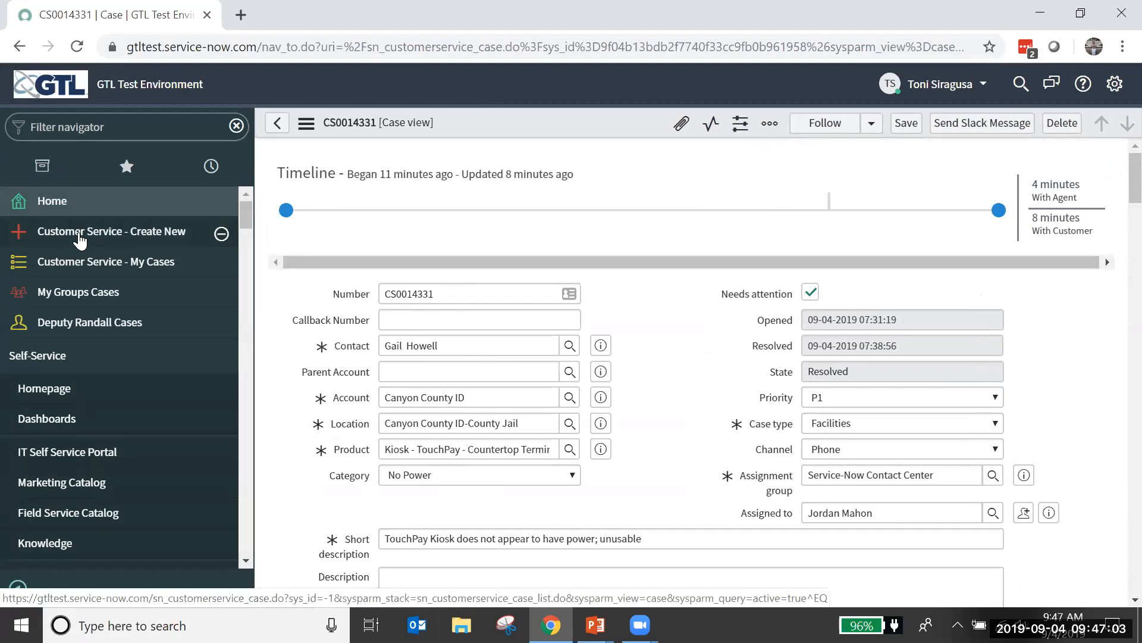
pyautogui.click(79, 234)
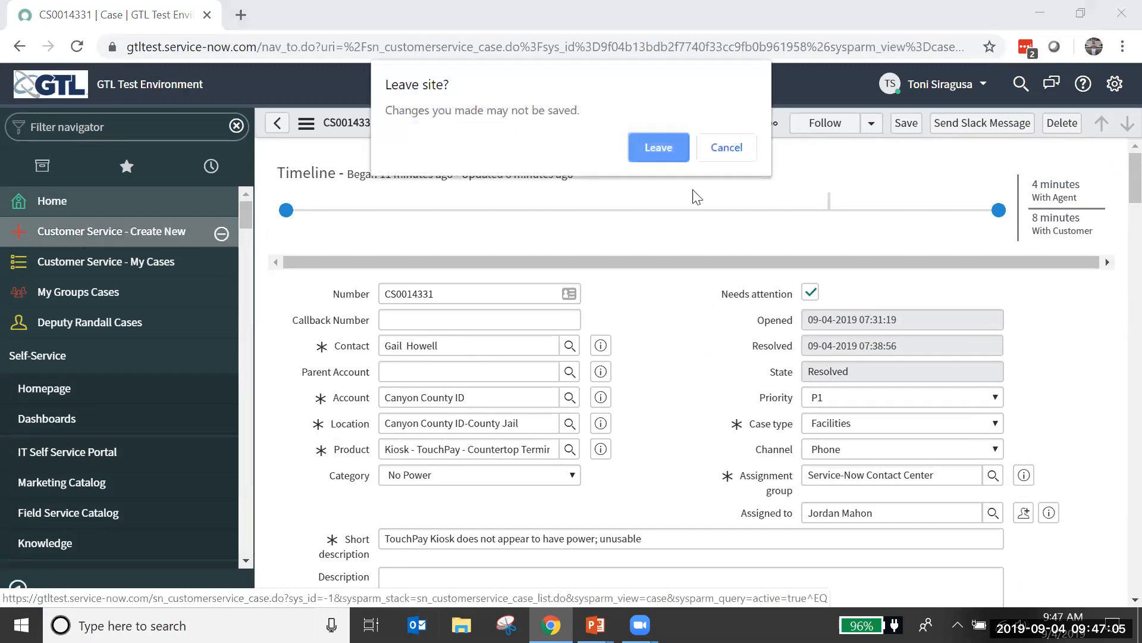
pyautogui.click(662, 146)
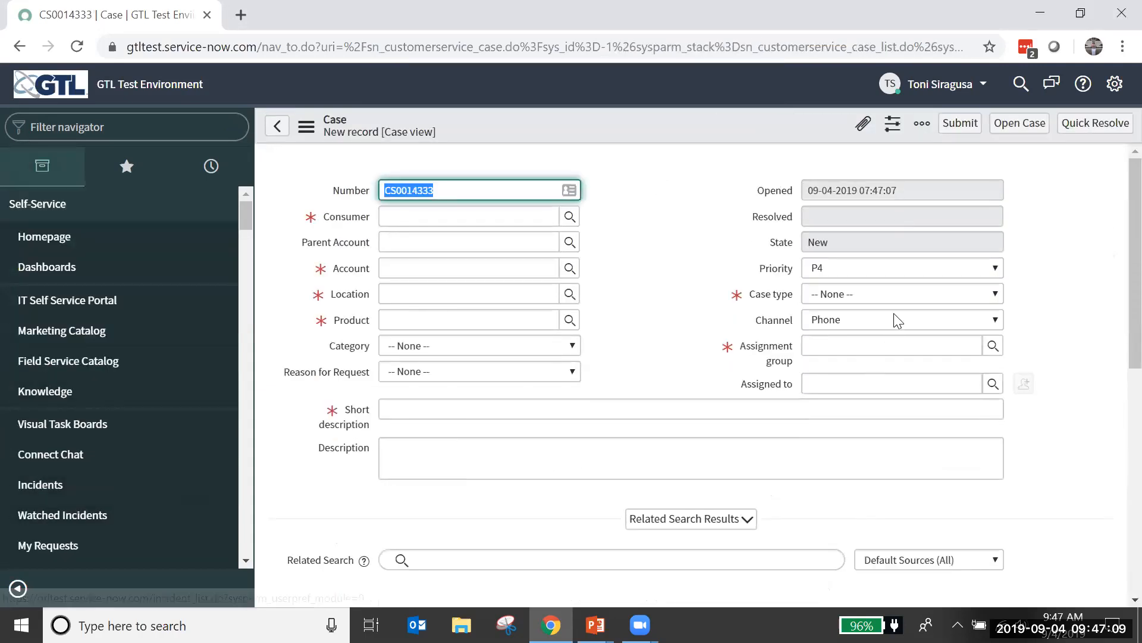
pyautogui.click(896, 295)
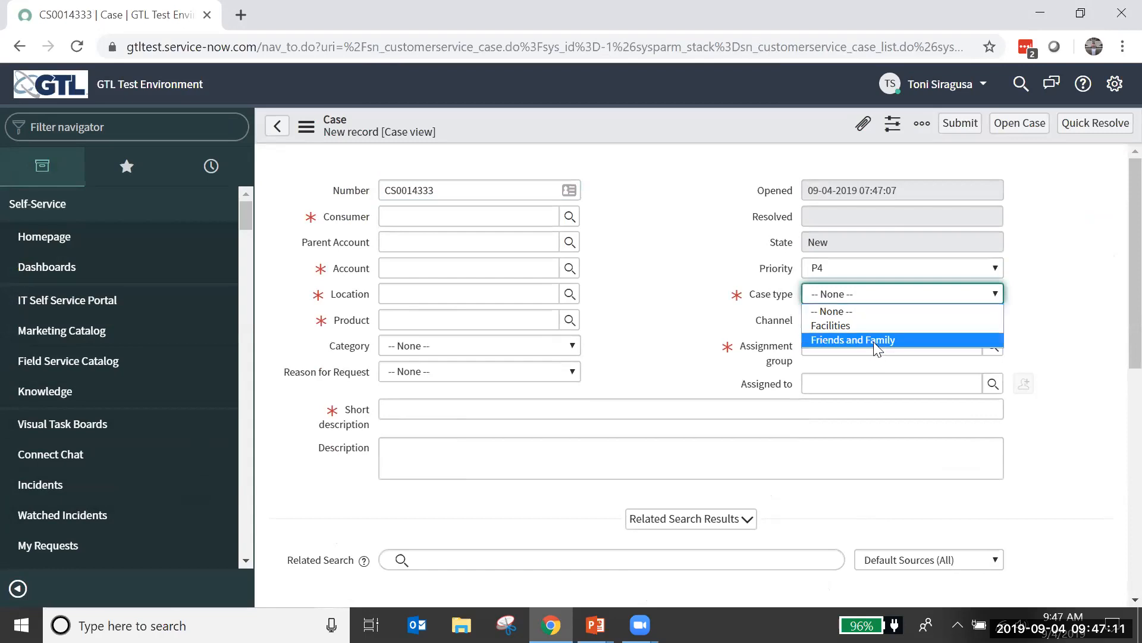
pyautogui.press('Return')
# Step: Look up the test consumer with "Inma" and assign the matching record as the new case's consumer
pyautogui.click(499, 244)
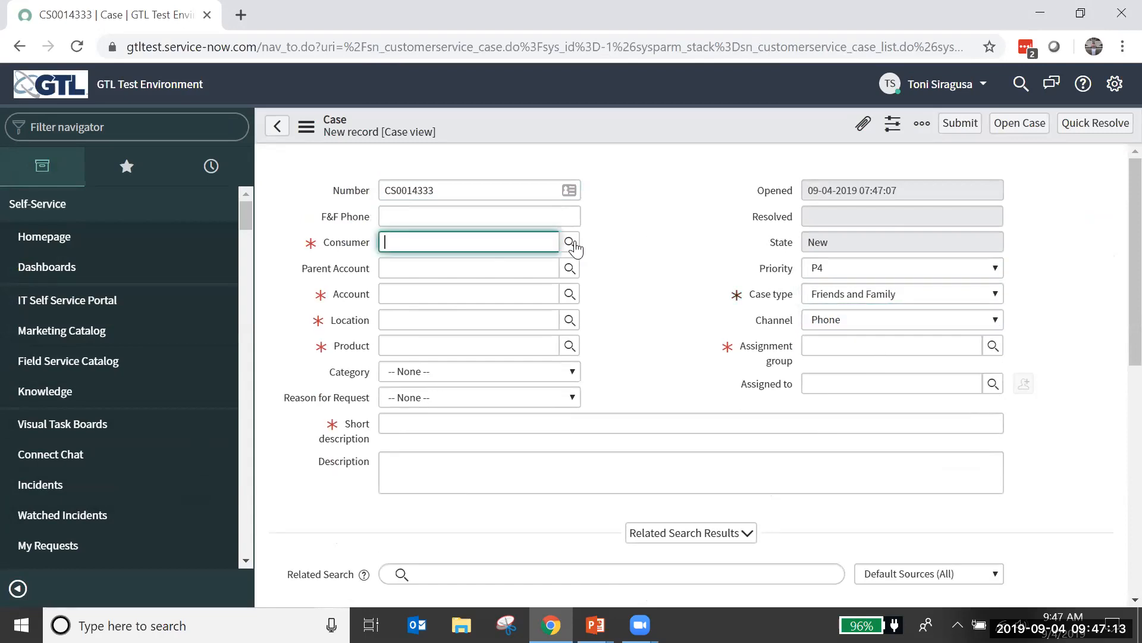
pyautogui.write('In')
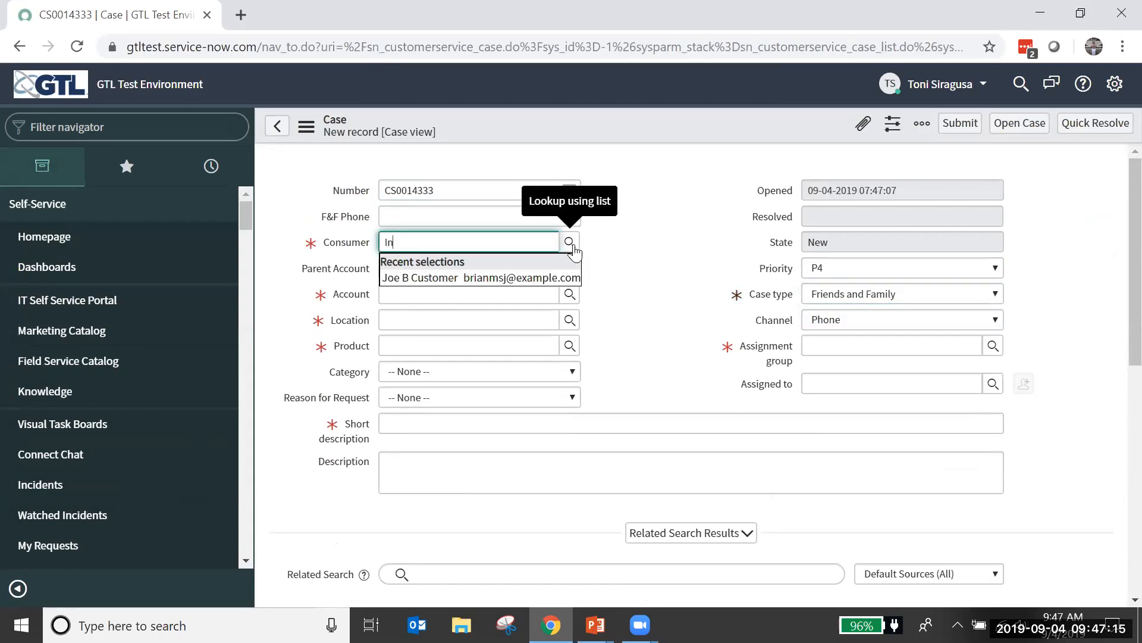
pyautogui.write('m')
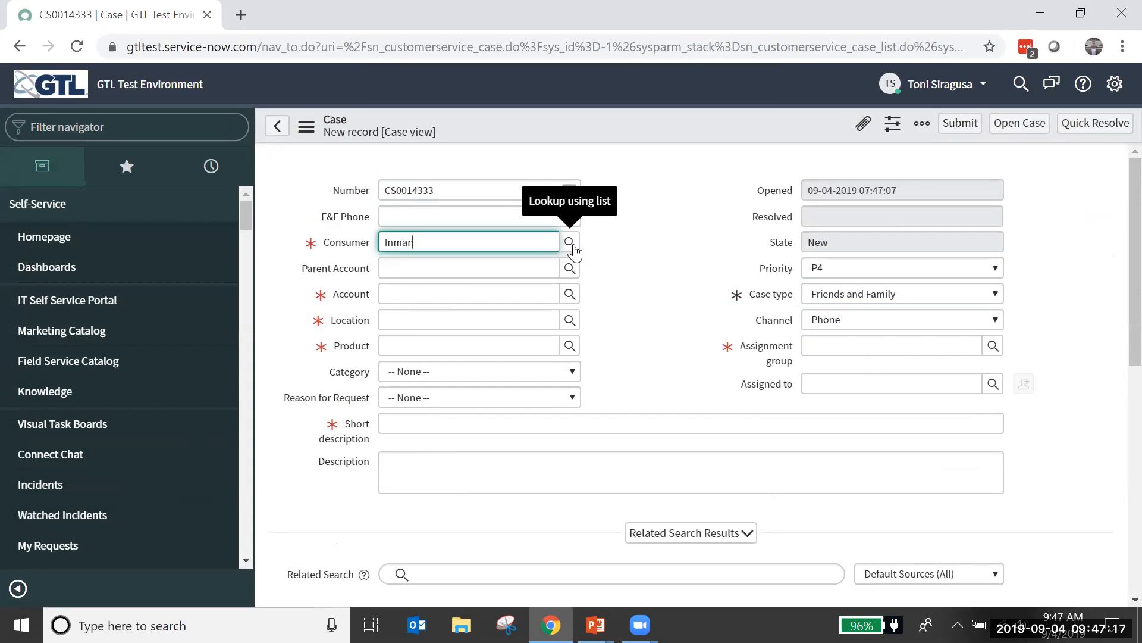
pyautogui.write('a')
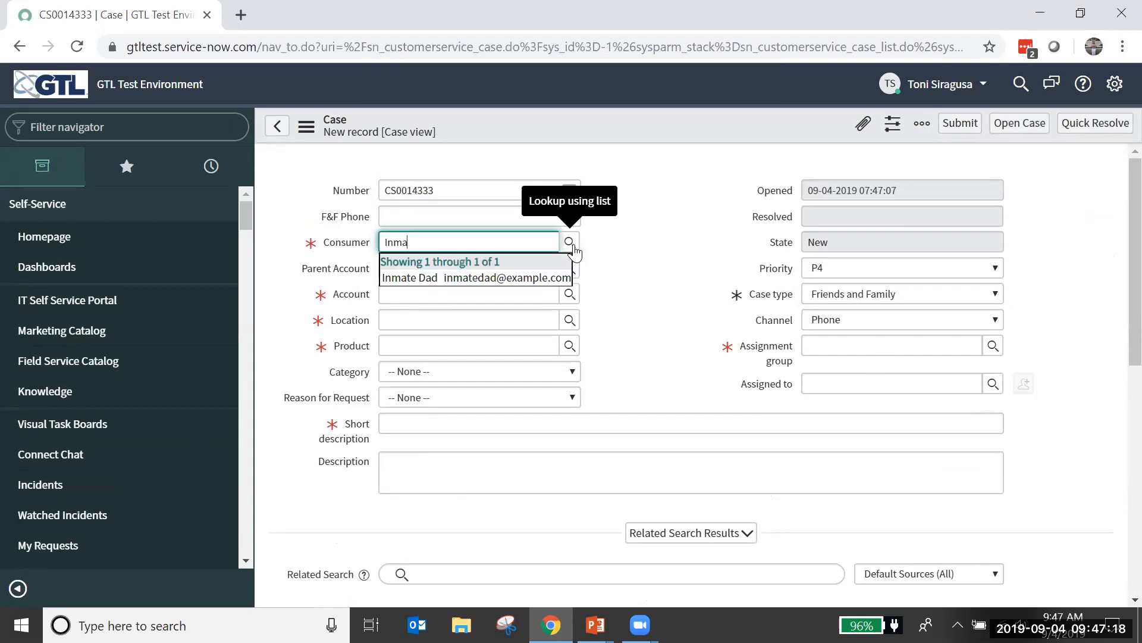
pyautogui.click(538, 269)
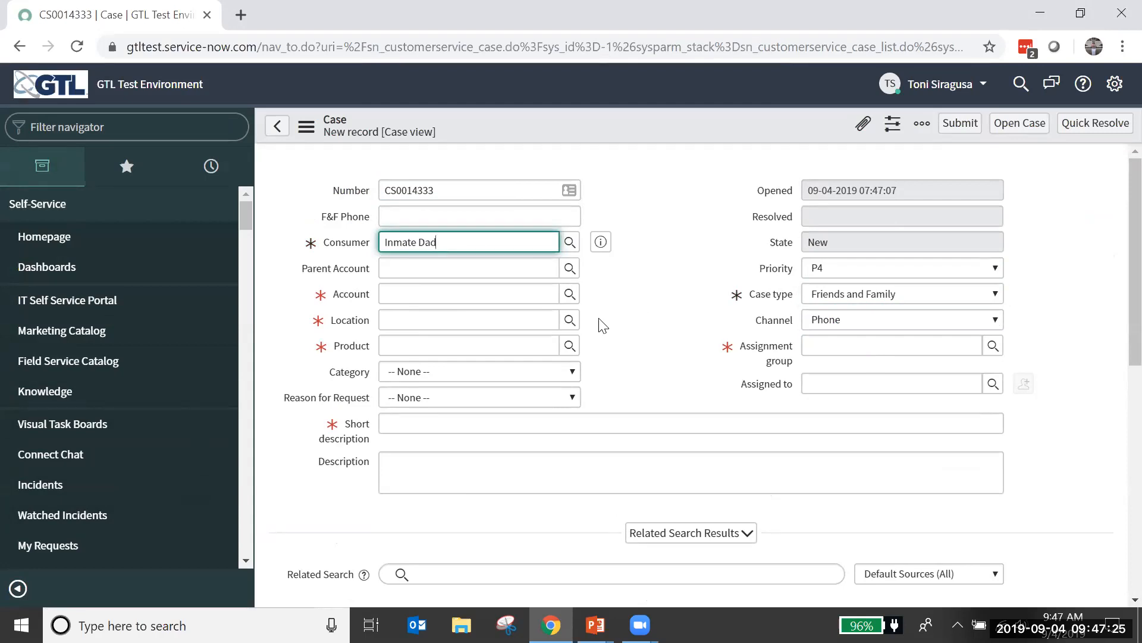
# Step: Set the case's account to Payette County - ID and its product to Kiosk - Visitation - Tphone Station
pyautogui.click(569, 294)
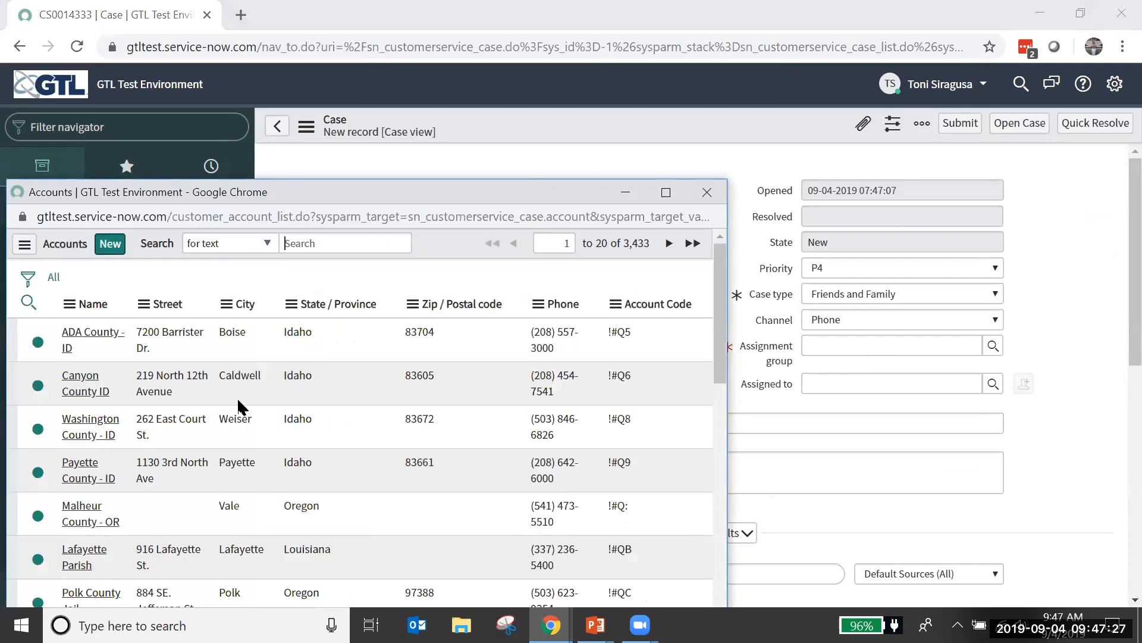
pyautogui.click(73, 475)
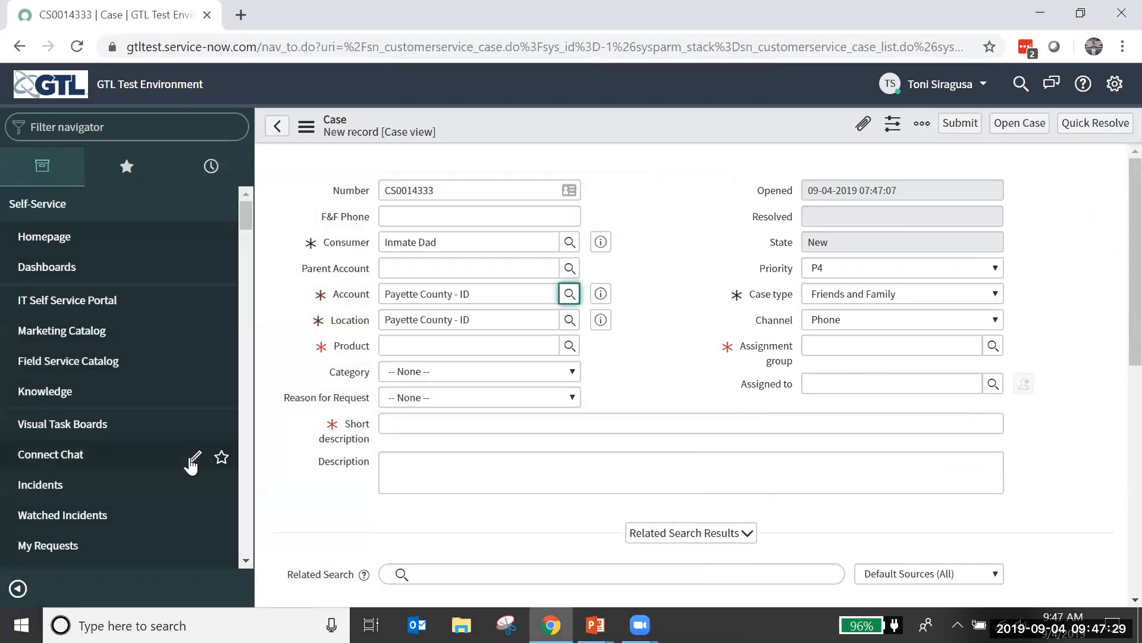
pyautogui.click(571, 350)
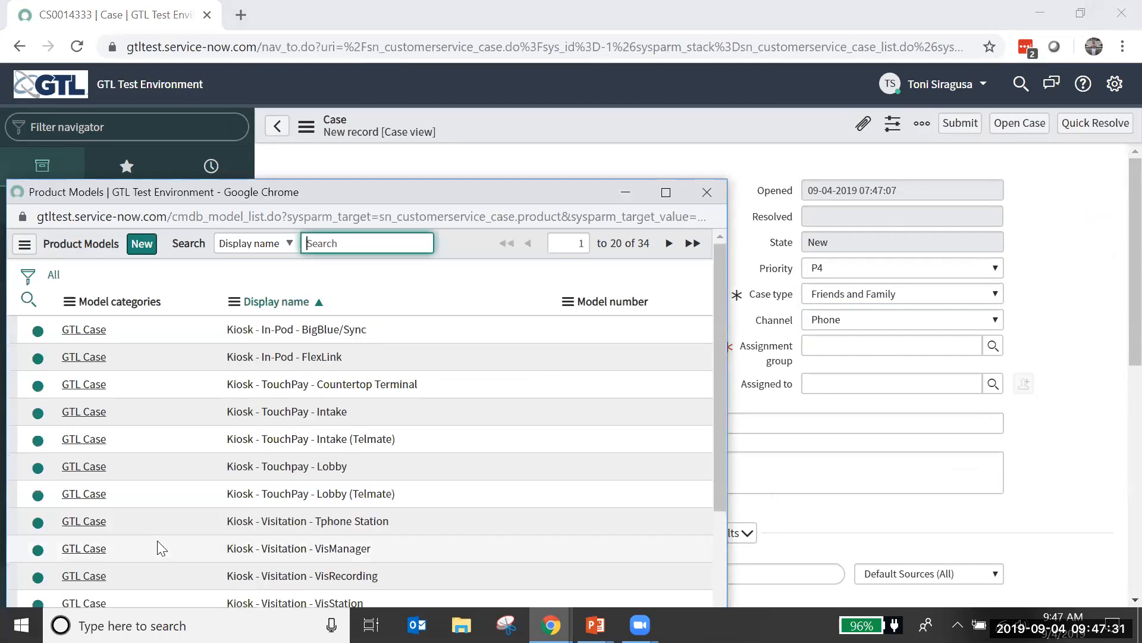
pyautogui.click(84, 522)
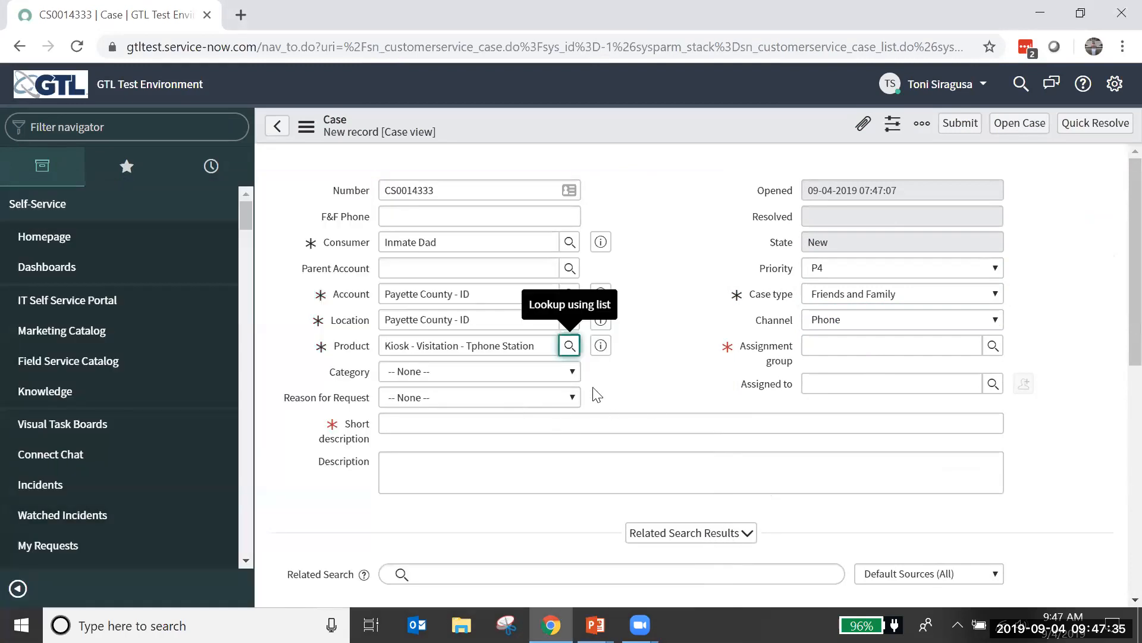
# Step: Set the case's category to Tphones Down (All) and the reason for request to Call disputes / dropped calls
pyautogui.click(572, 372)
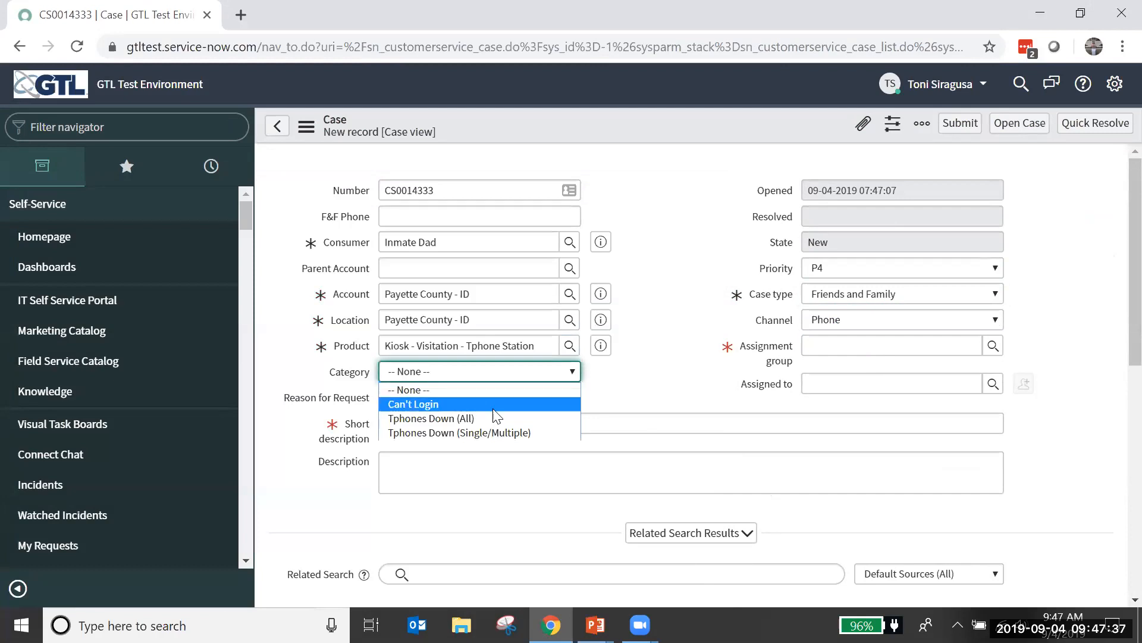
pyautogui.click(523, 416)
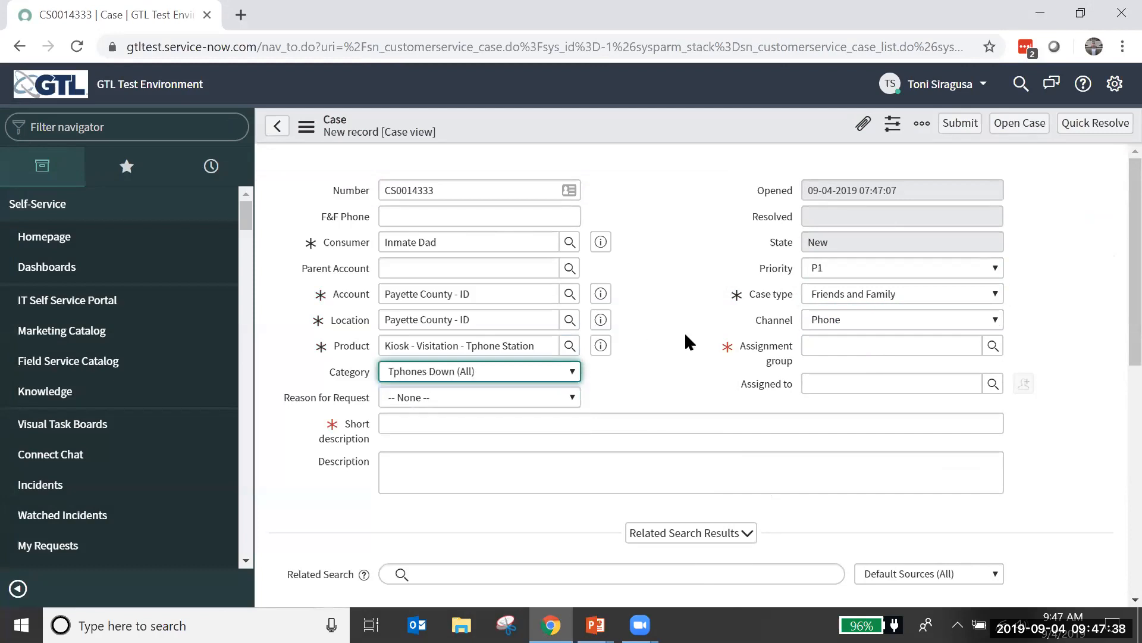
pyautogui.click(558, 397)
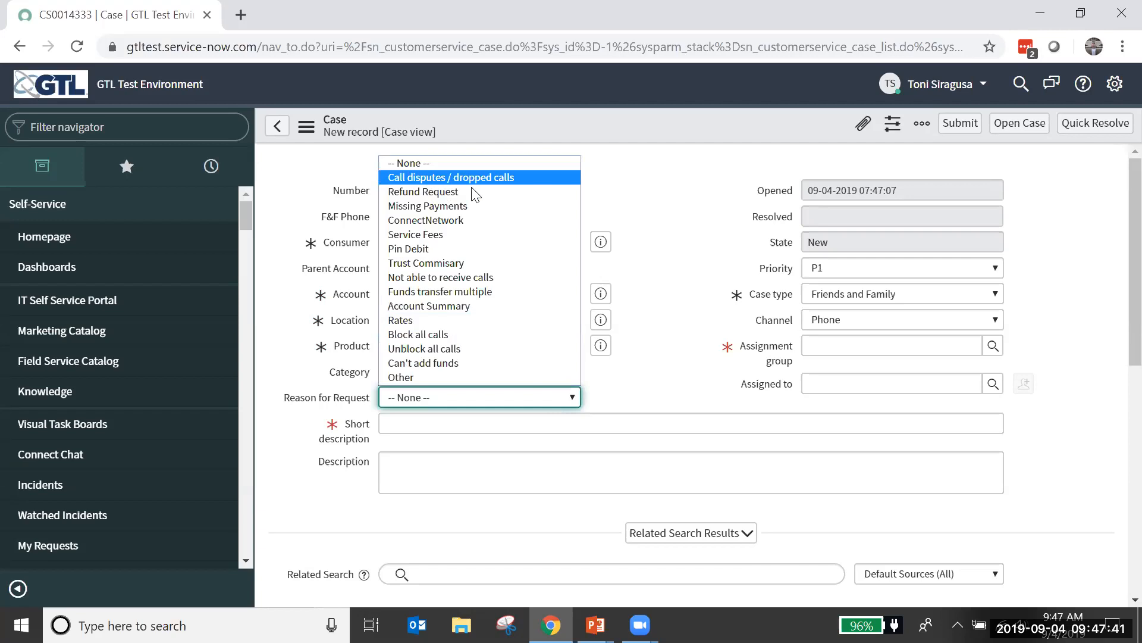
pyautogui.click(526, 177)
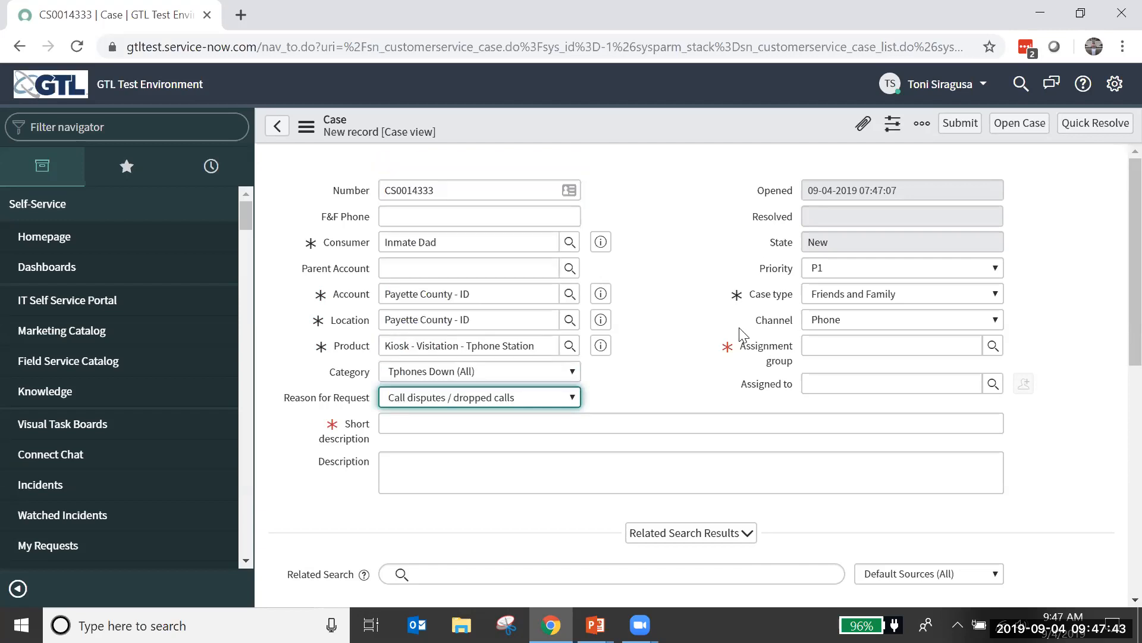
# Step: Enter "Looks like all phones are down; take a look" as the case's short description
pyautogui.click(581, 427)
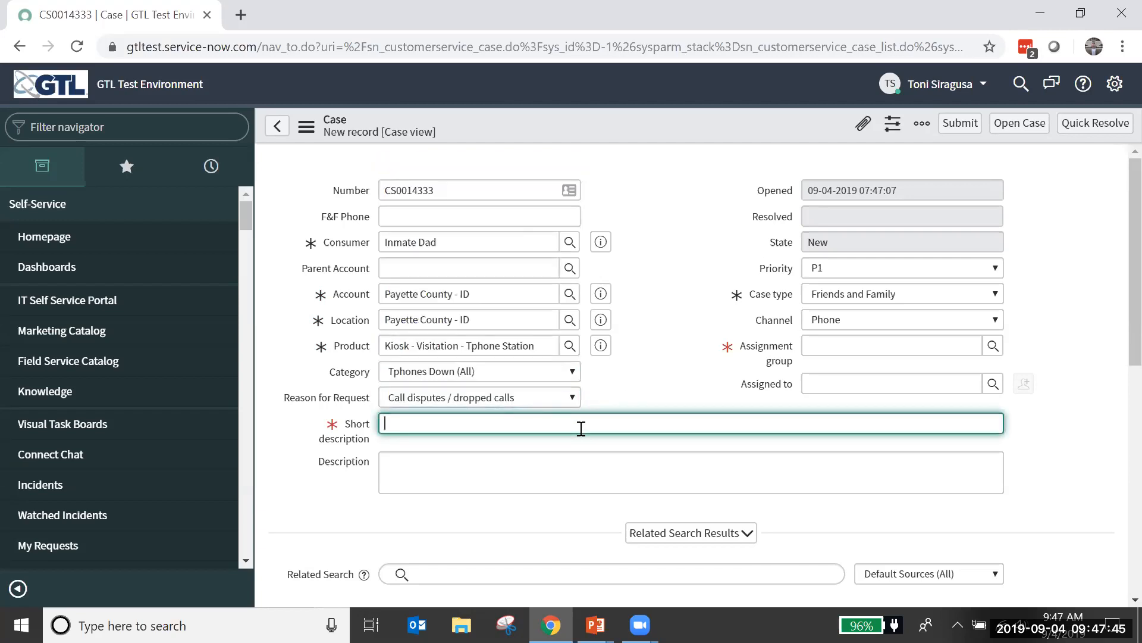
pyautogui.write('Looks like all phones are down; take a look')
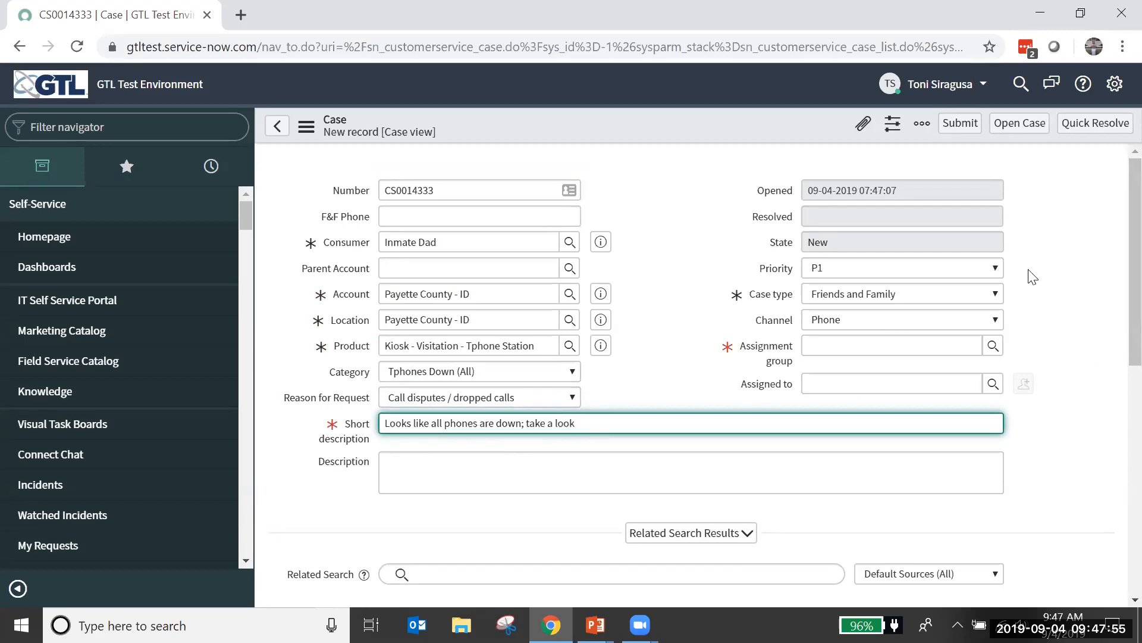
# Step: Assign the new case to the Service-Now Contact Center group
pyautogui.click(992, 346)
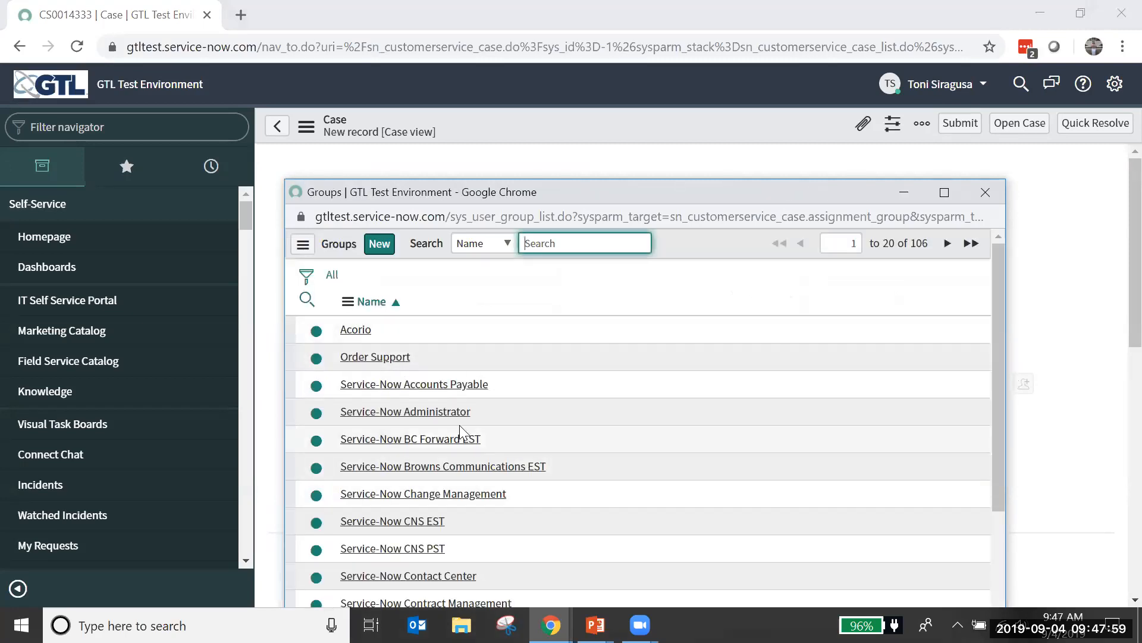
pyautogui.scroll(-3, 560, 378)
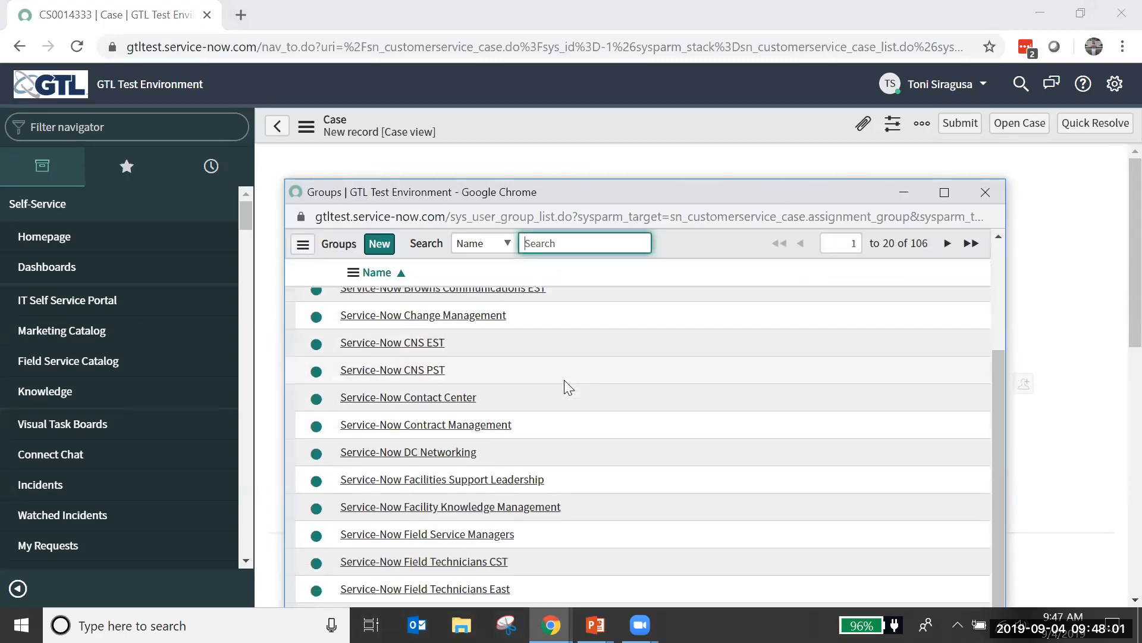
pyautogui.scroll(-1, 564, 379)
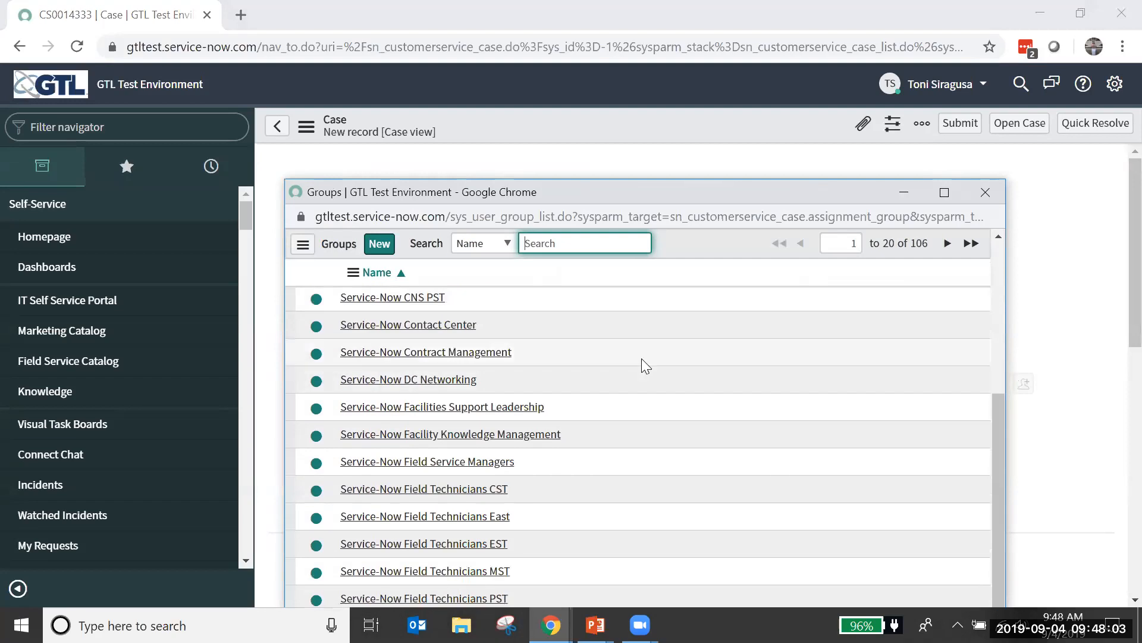
pyautogui.click(433, 325)
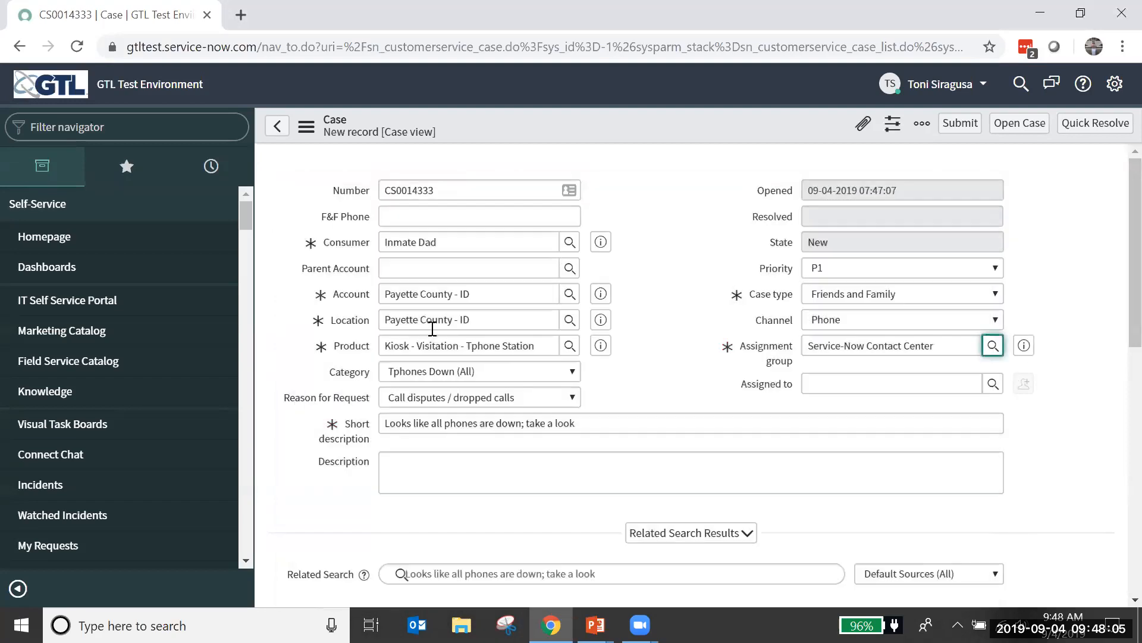
pyautogui.click(1090, 261)
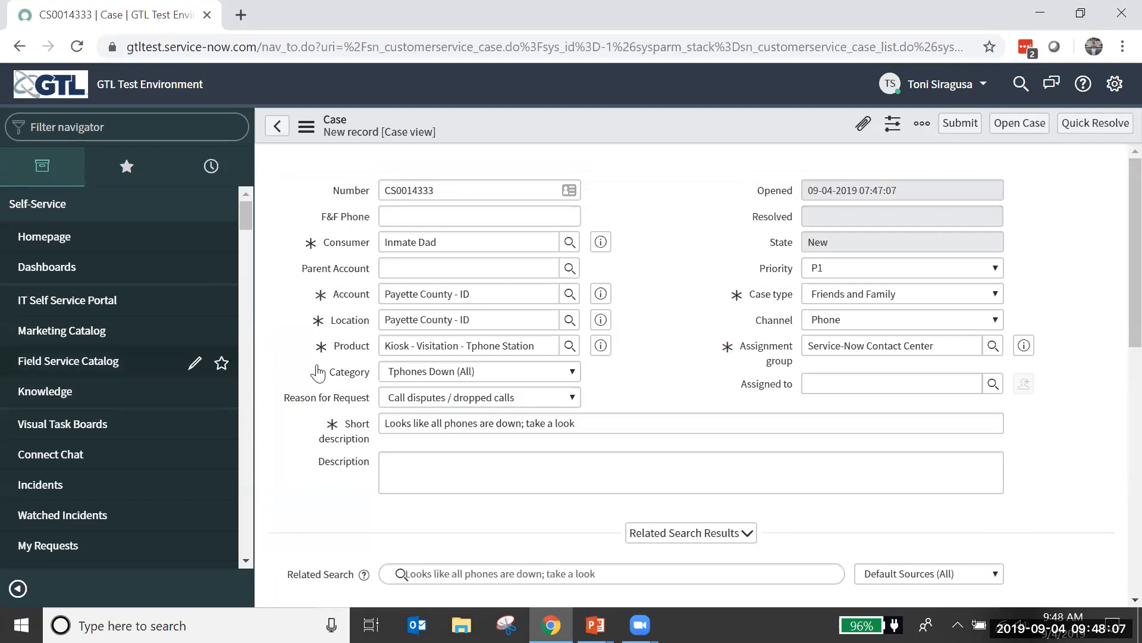
# Step: Submit the new case and reopen it from the case list by searching for number *14333
pyautogui.click(961, 123)
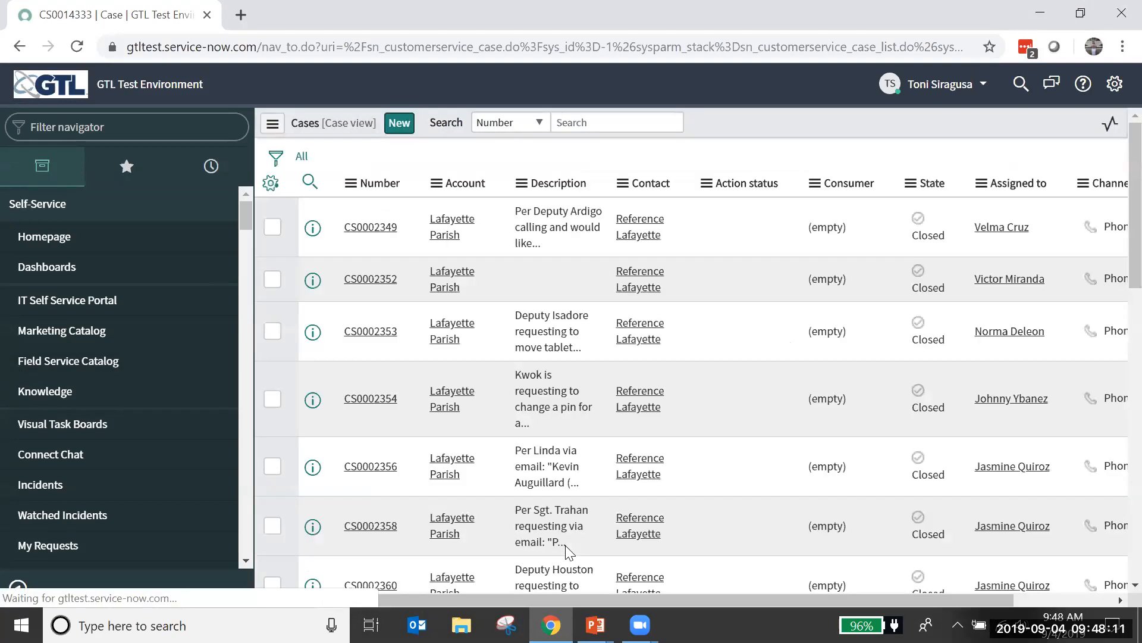
pyautogui.click(612, 128)
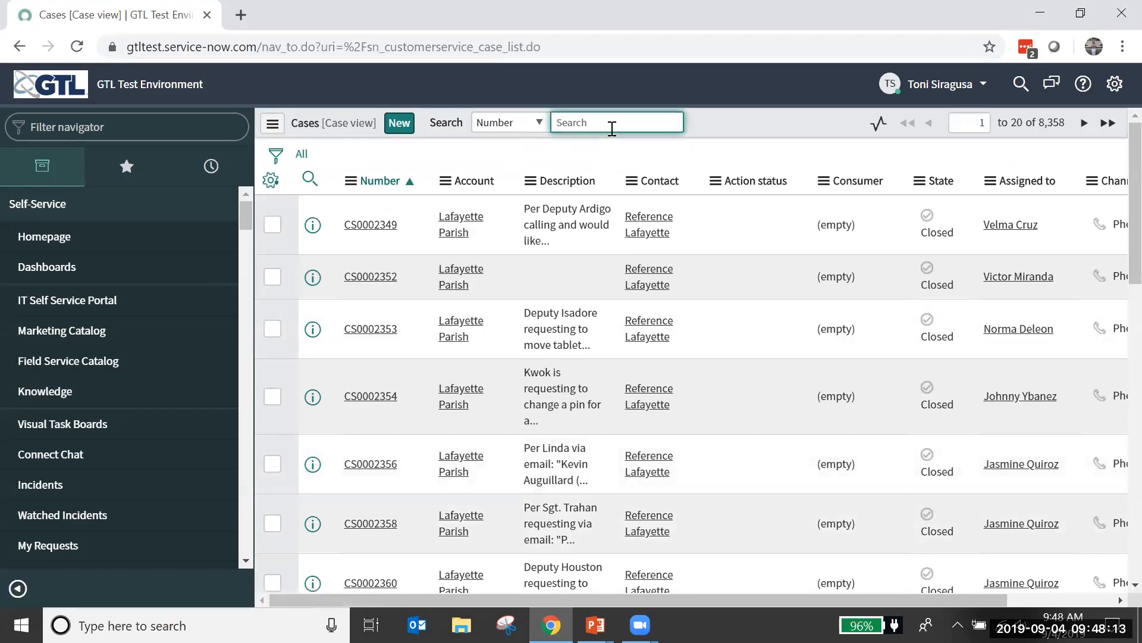
pyautogui.write('*14333')
pyautogui.press('Return')
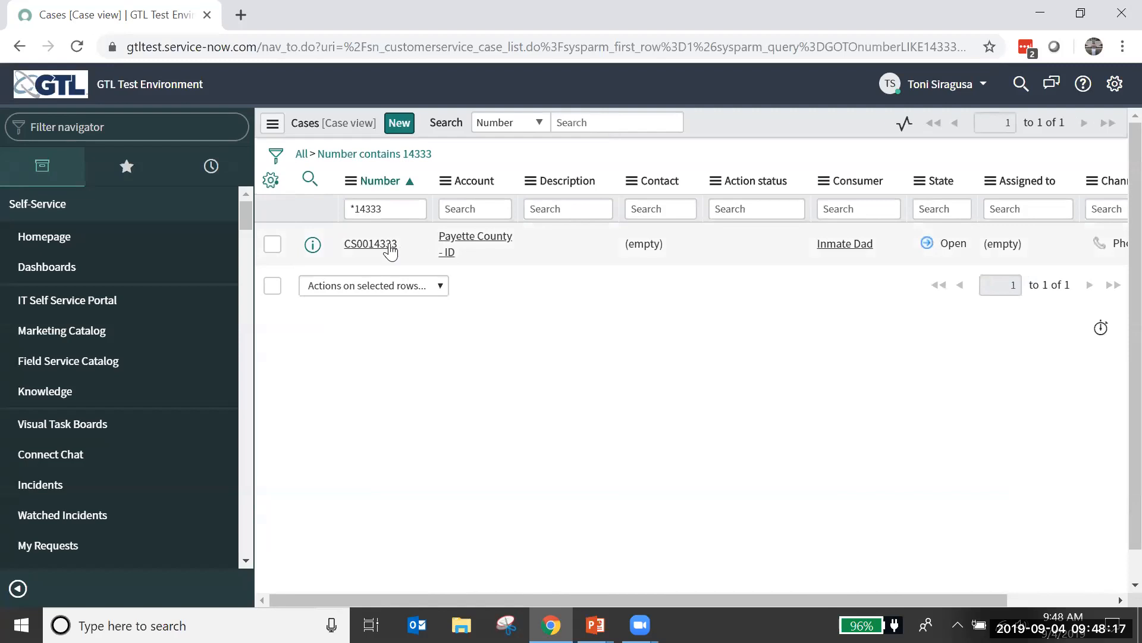
pyautogui.click(389, 250)
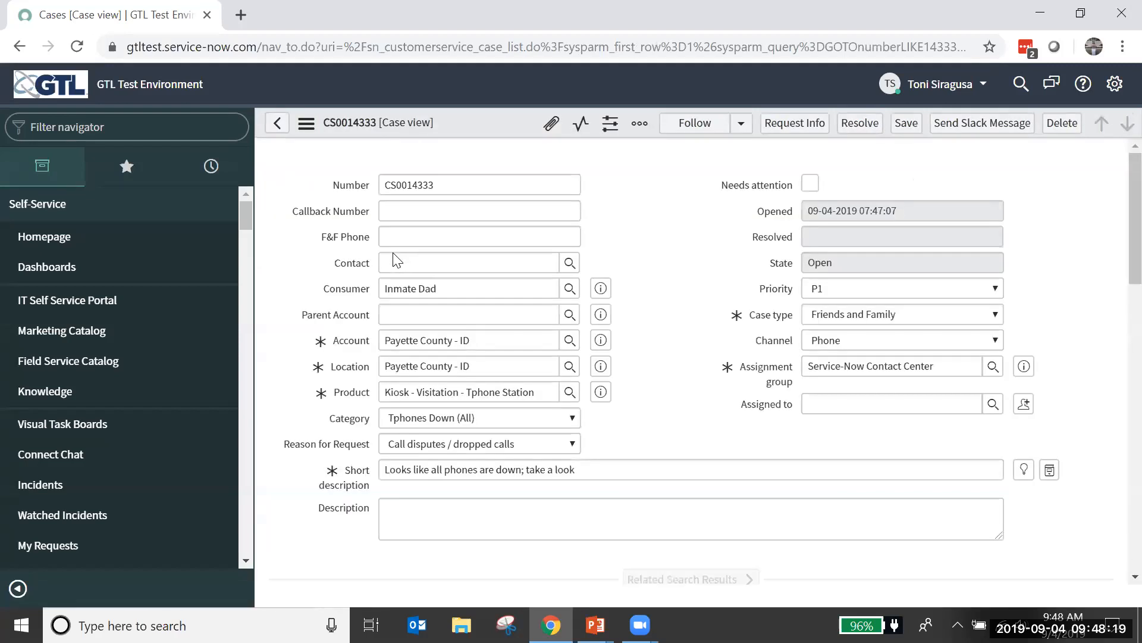
# Step: Create an incident from the submitted Friends and Family case
pyautogui.scroll(-6, 394, 254)
pyautogui.scroll(3, 750, 204)
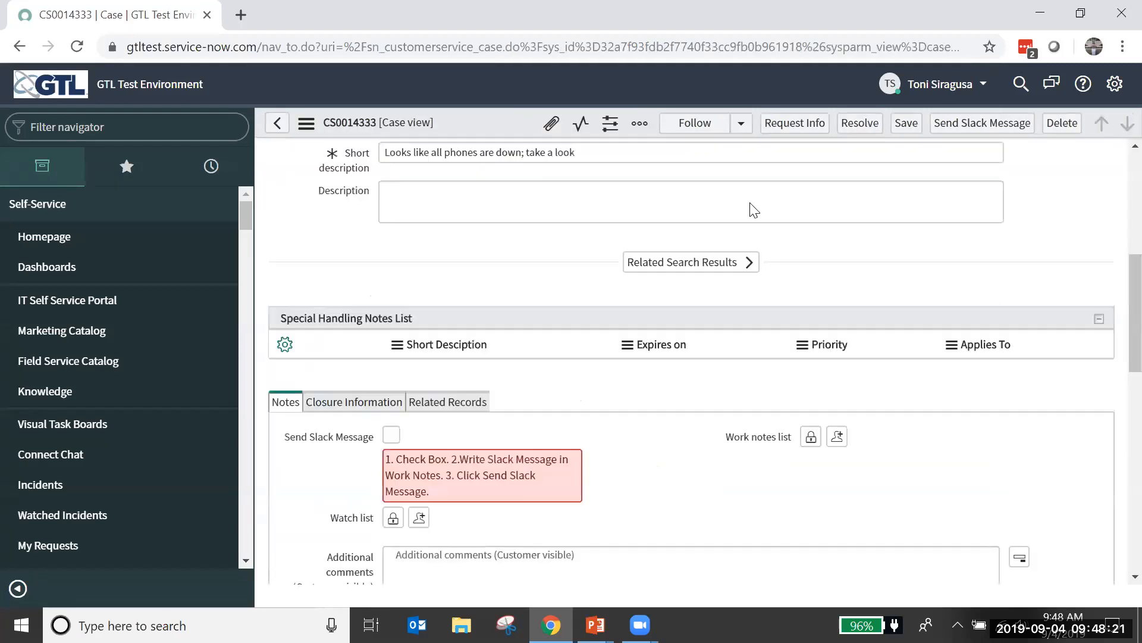
pyautogui.scroll(5, 754, 210)
pyautogui.click(306, 124)
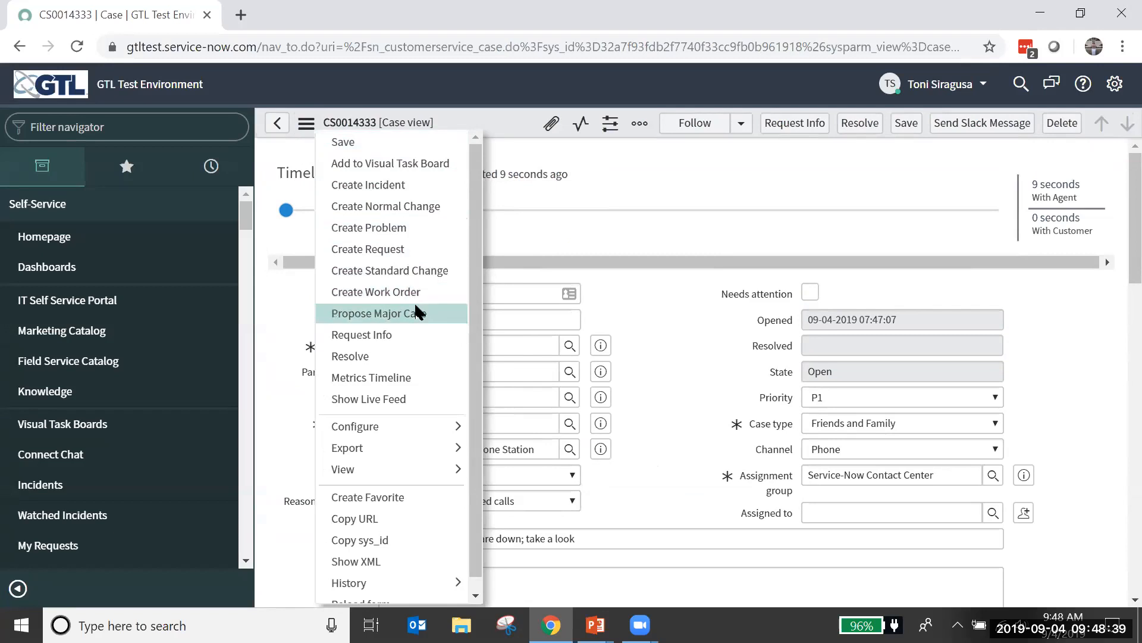
pyautogui.click(401, 194)
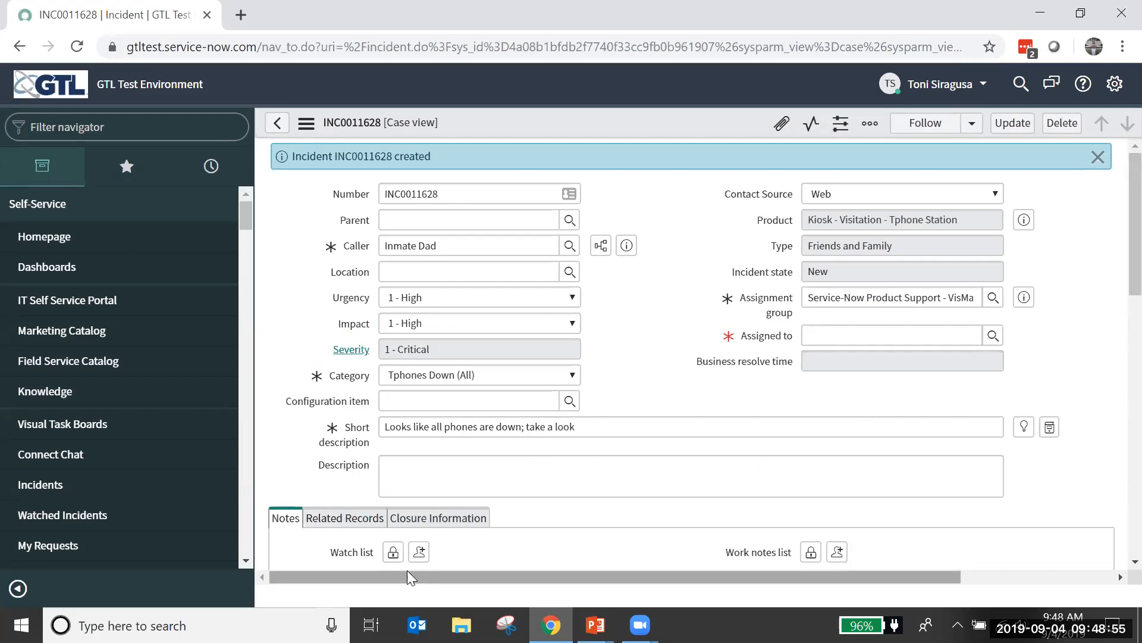
# Step: Assign the incident to a Tech Support Rep 2 from Texas and save it as a priority one ticket
pyautogui.scroll(-1, 693, 376)
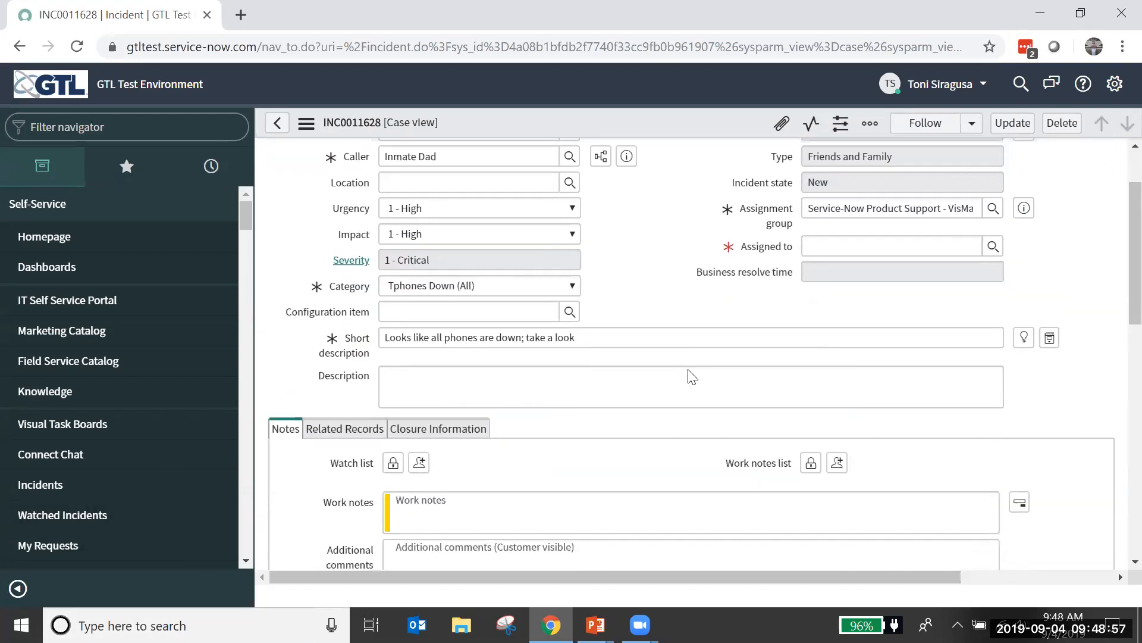
pyautogui.scroll(-2, 692, 376)
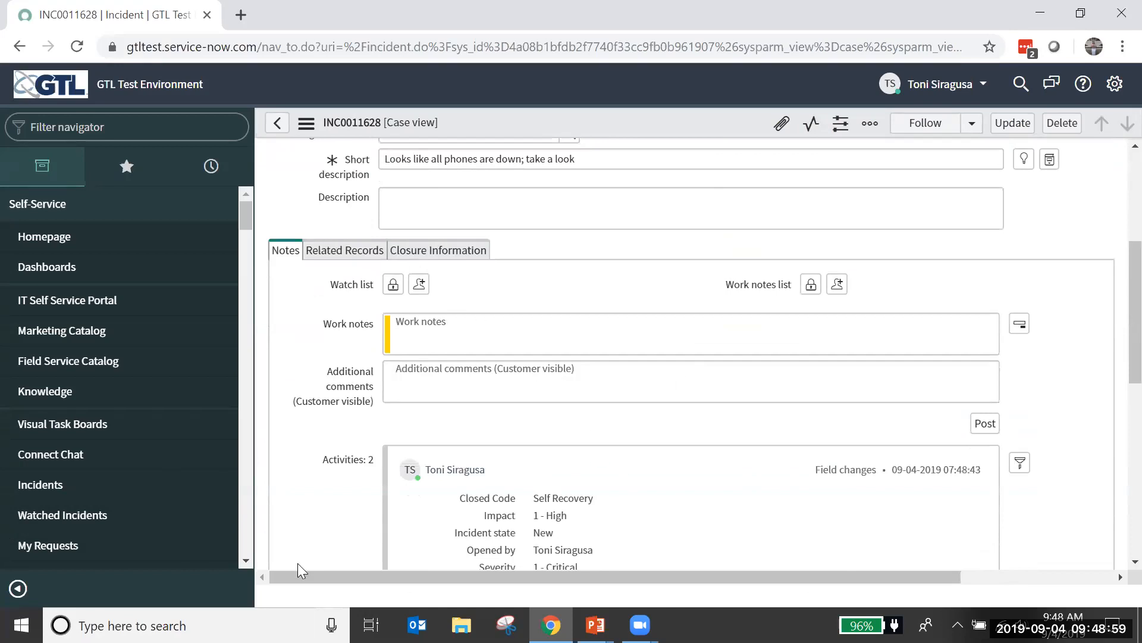
pyautogui.scroll(-1, 1063, 320)
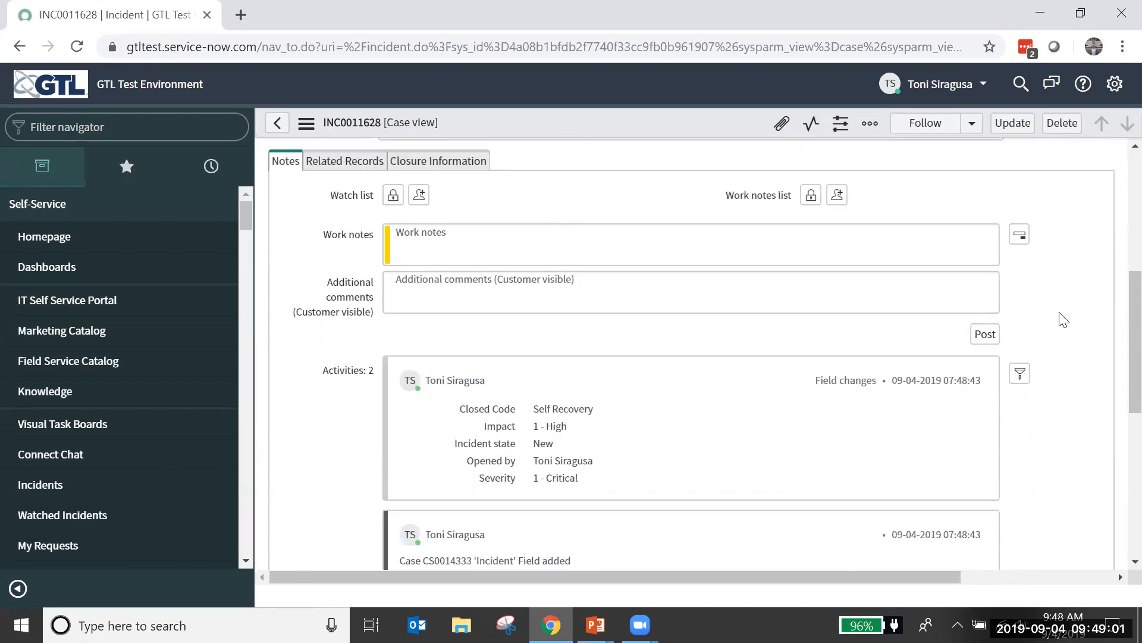
pyautogui.scroll(-4, 1064, 319)
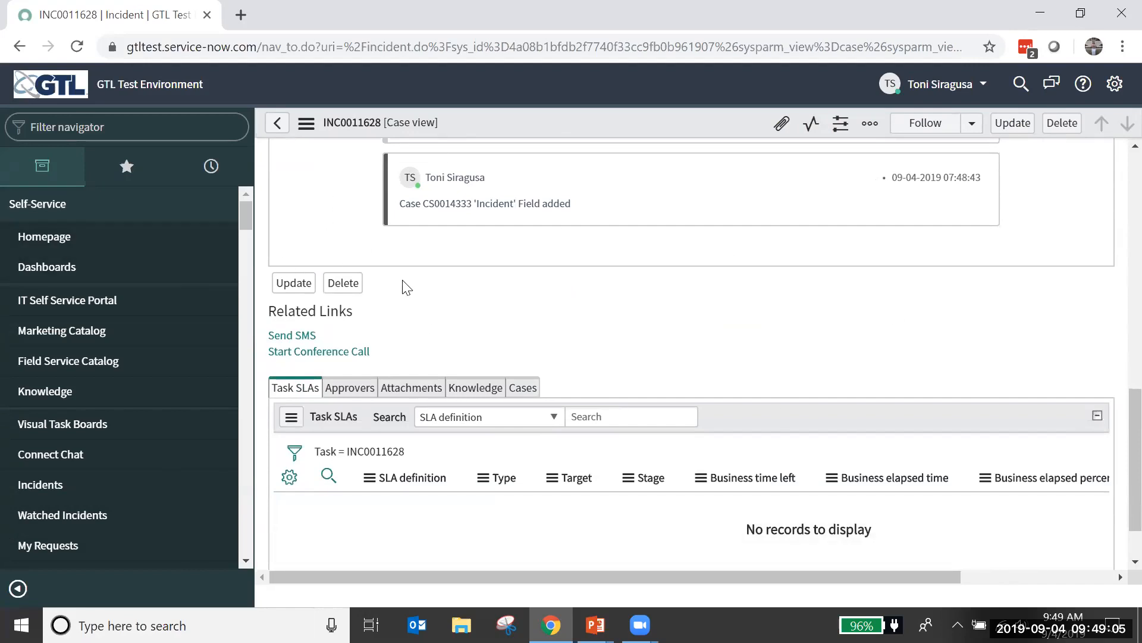
pyautogui.scroll(3, 894, 322)
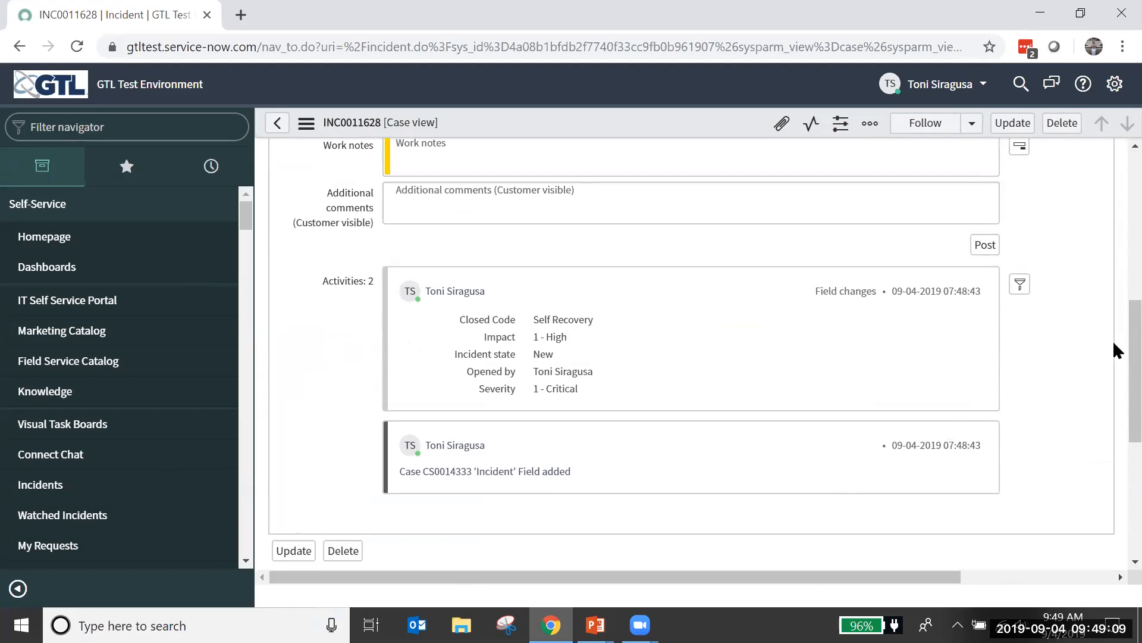
pyautogui.scroll(5, 1112, 340)
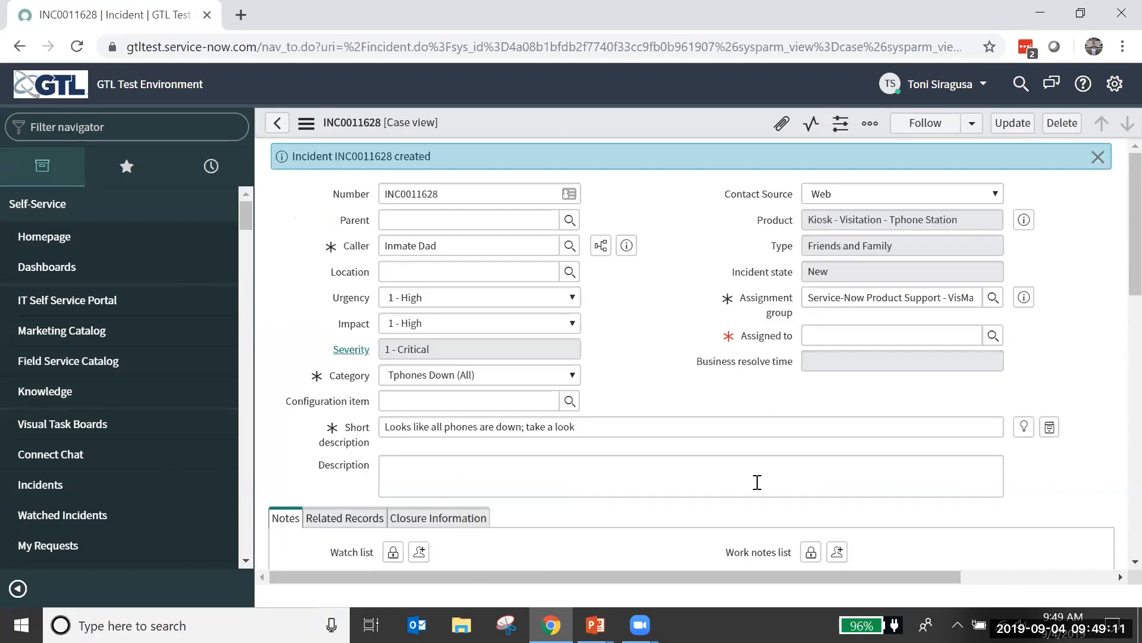
pyautogui.click(993, 336)
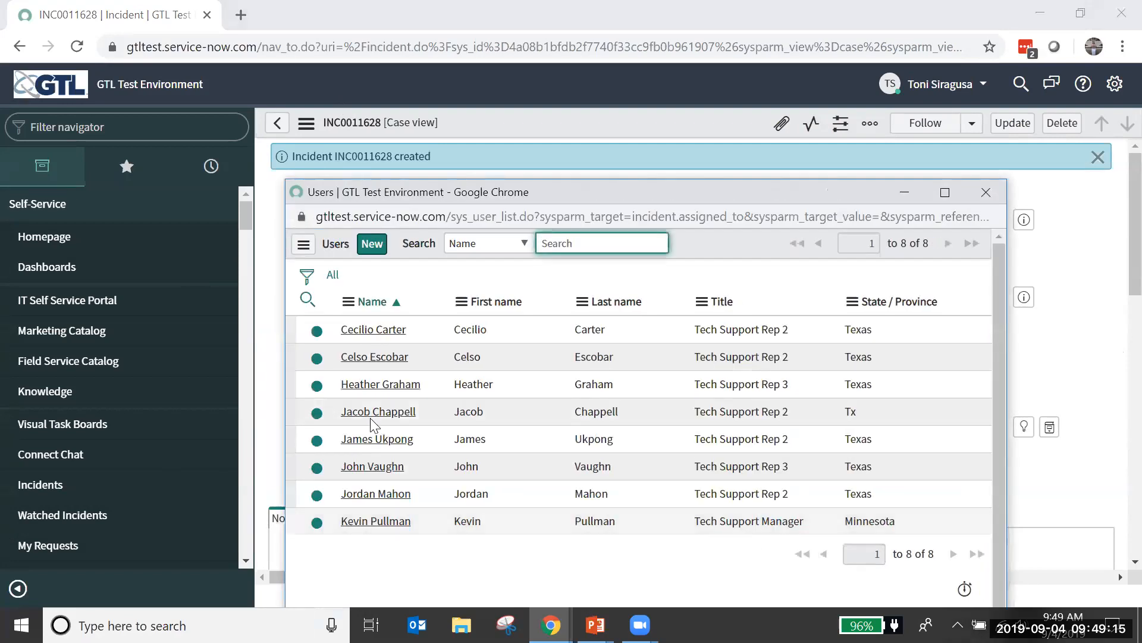
pyautogui.click(372, 357)
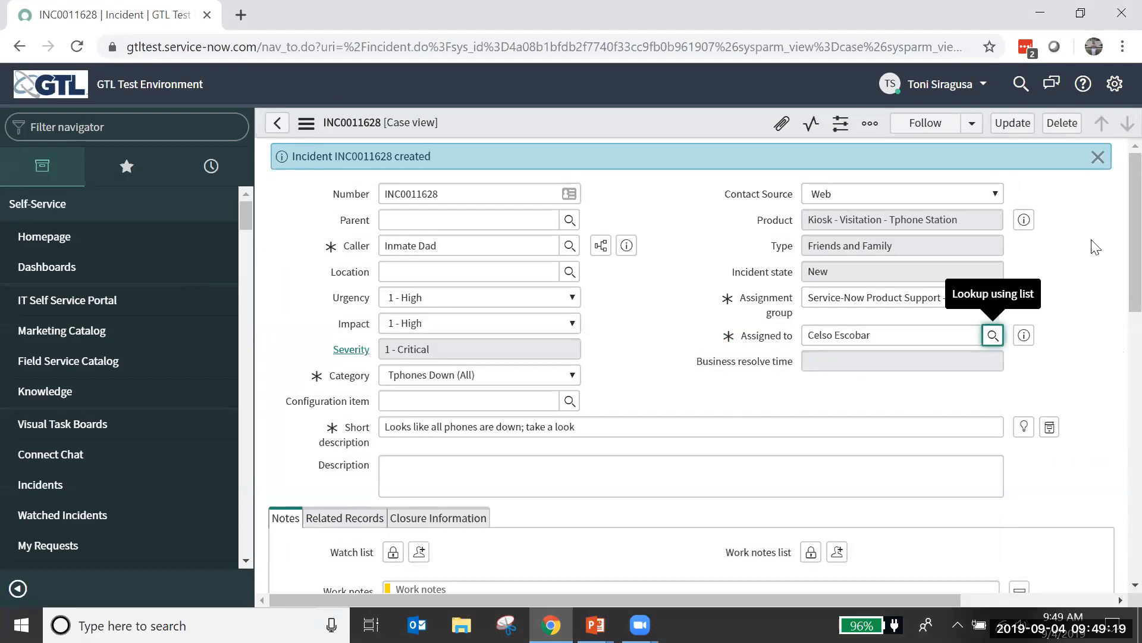
pyautogui.click(1021, 125)
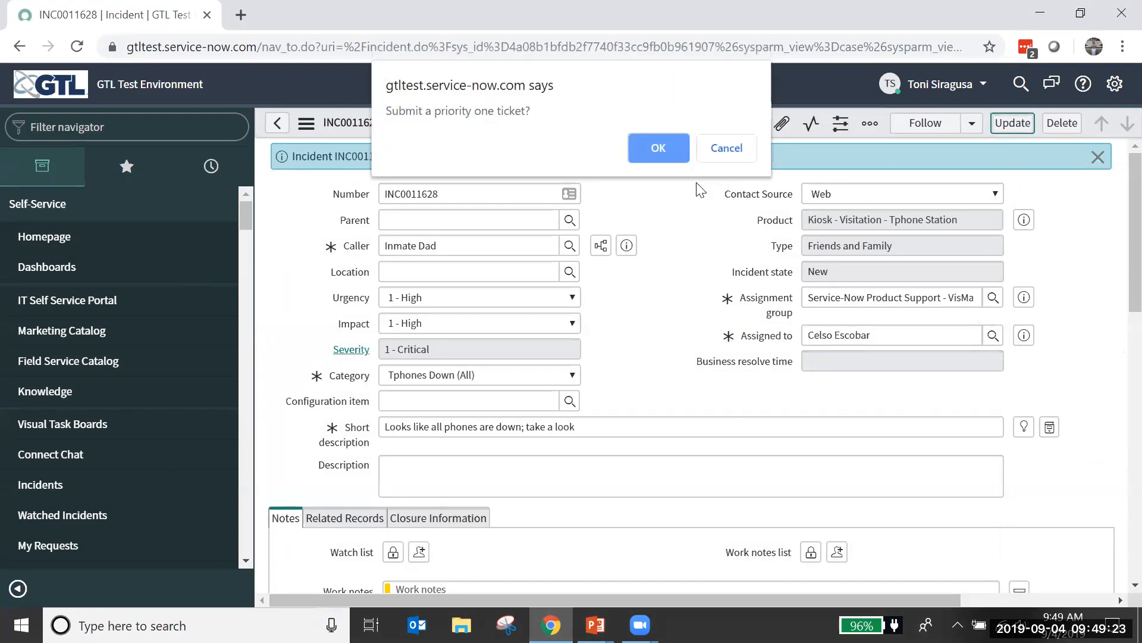
pyautogui.click(671, 150)
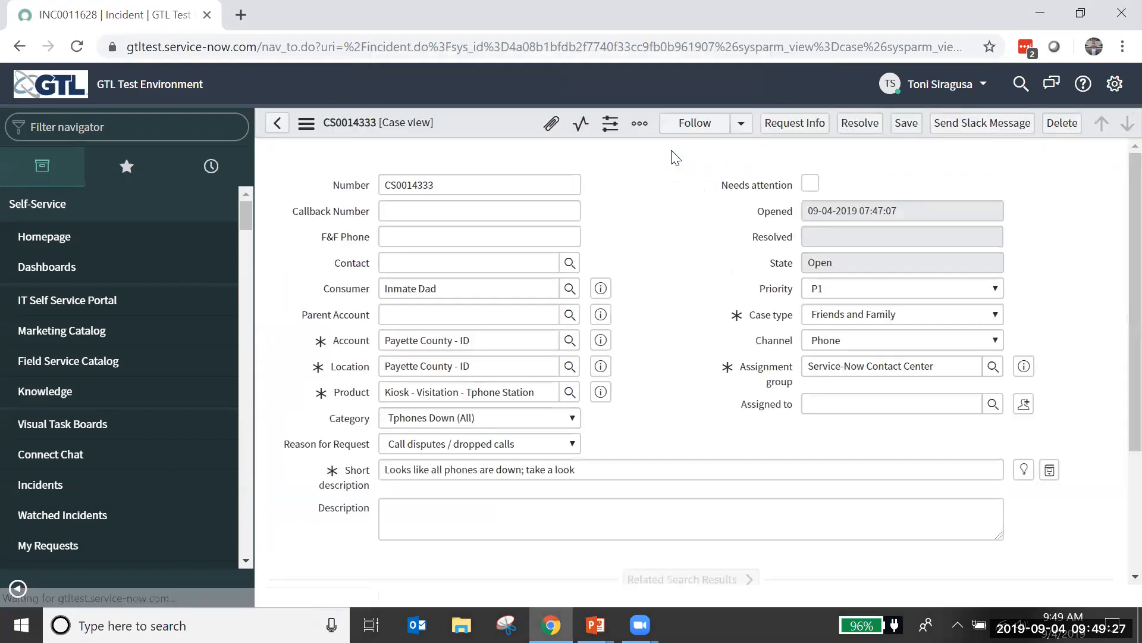
# Step: Check the case's activity log for the linked incident's update
pyautogui.scroll(-6, 1113, 169)
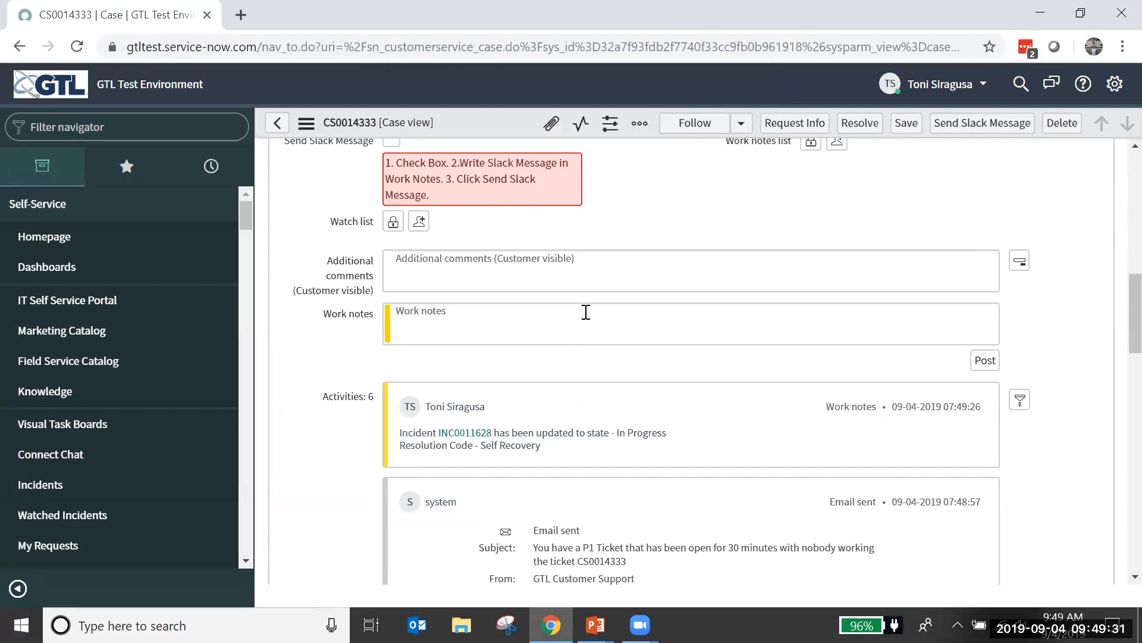
pyautogui.scroll(1, 754, 254)
pyautogui.scroll(10, 752, 249)
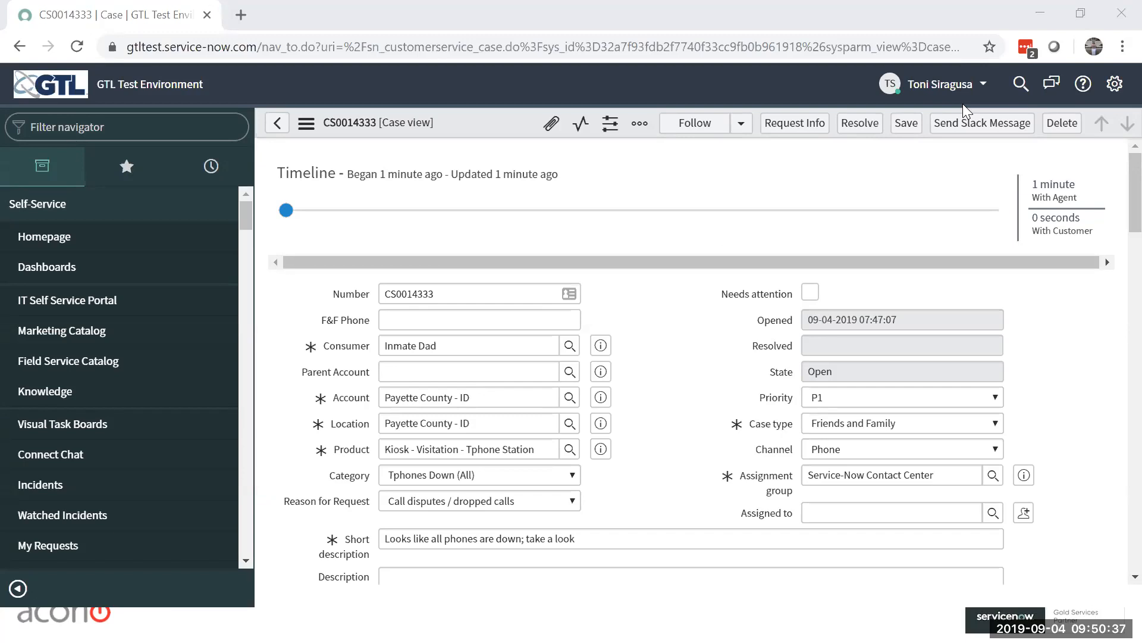
pyautogui.click(987, 86)
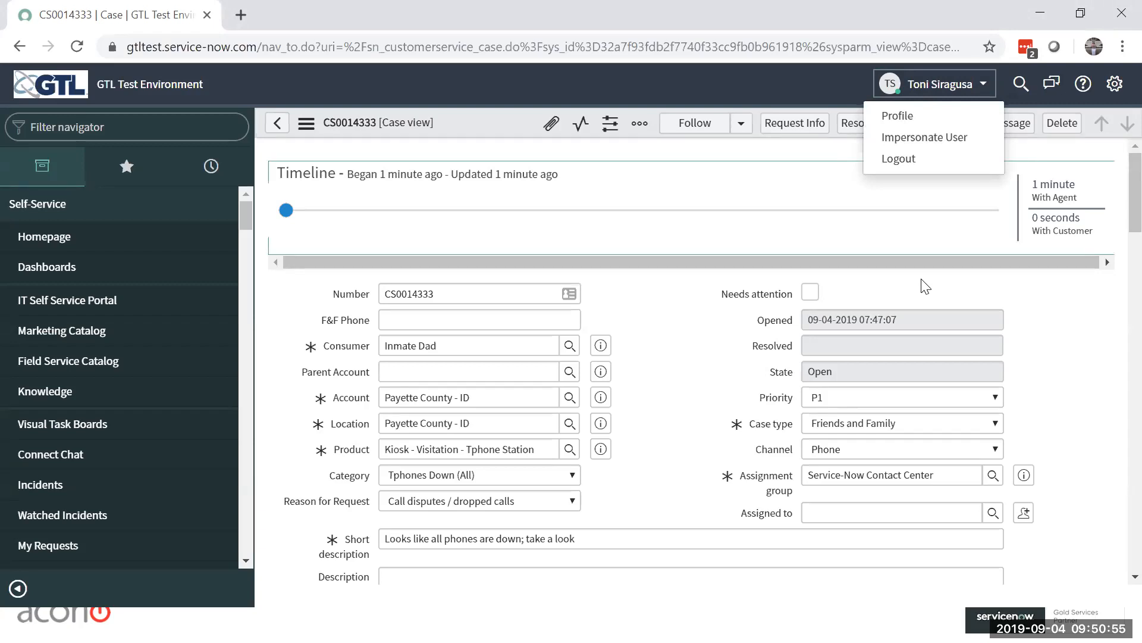
pyautogui.moveTo(656, 196)
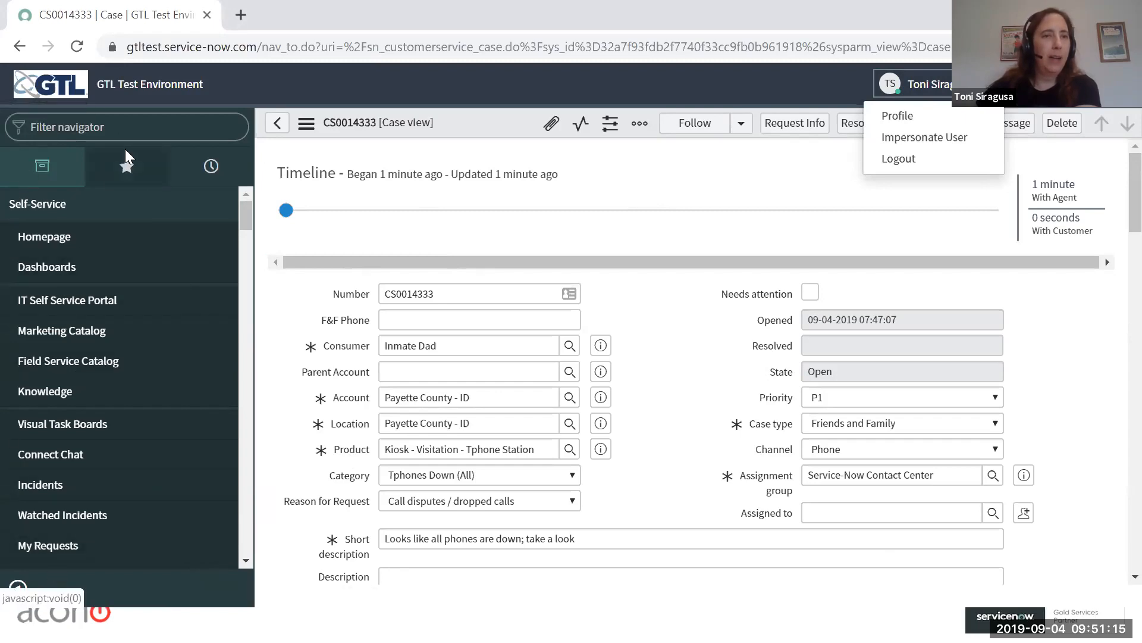
# Step: Change the deputy's cases favorite to the last person icon in the set and color it green
pyautogui.click(127, 172)
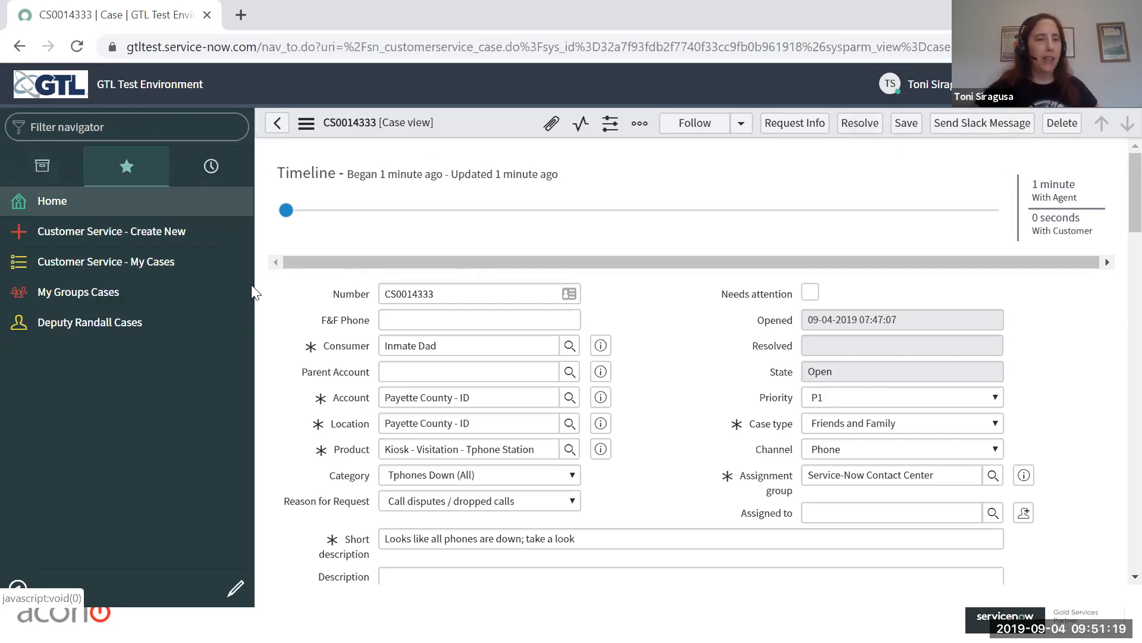
pyautogui.click(235, 589)
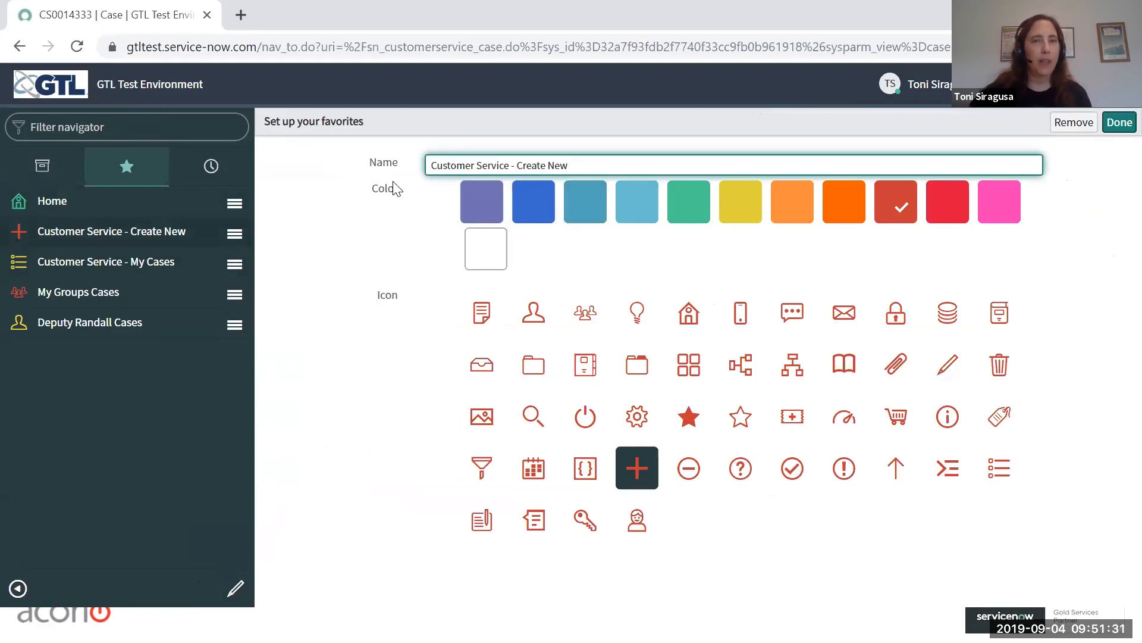
pyautogui.click(94, 334)
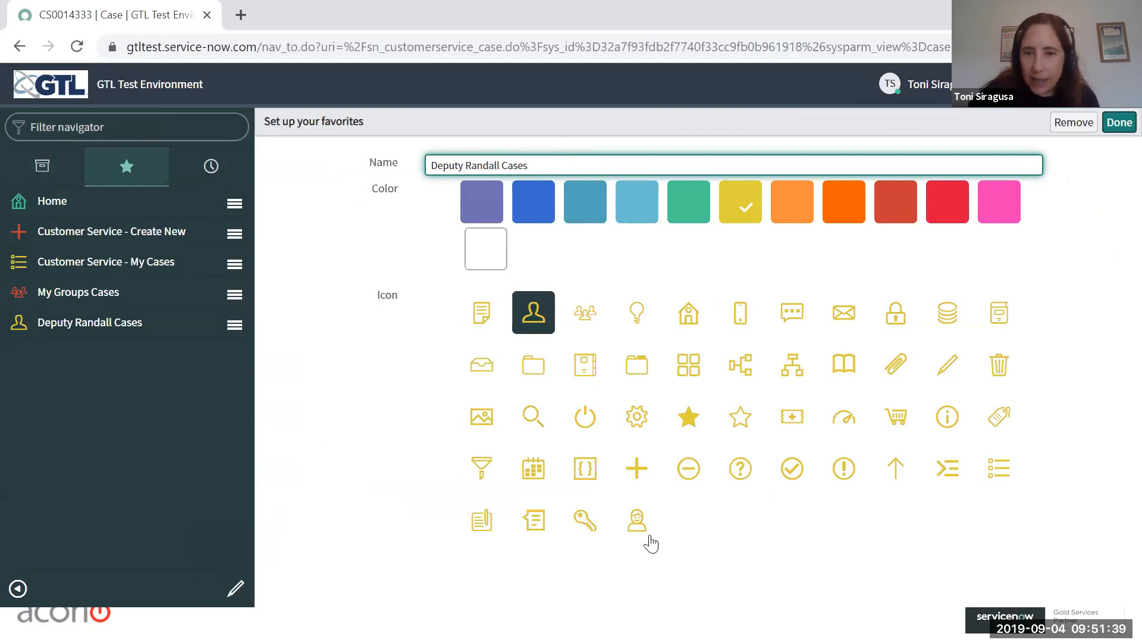
pyautogui.click(637, 520)
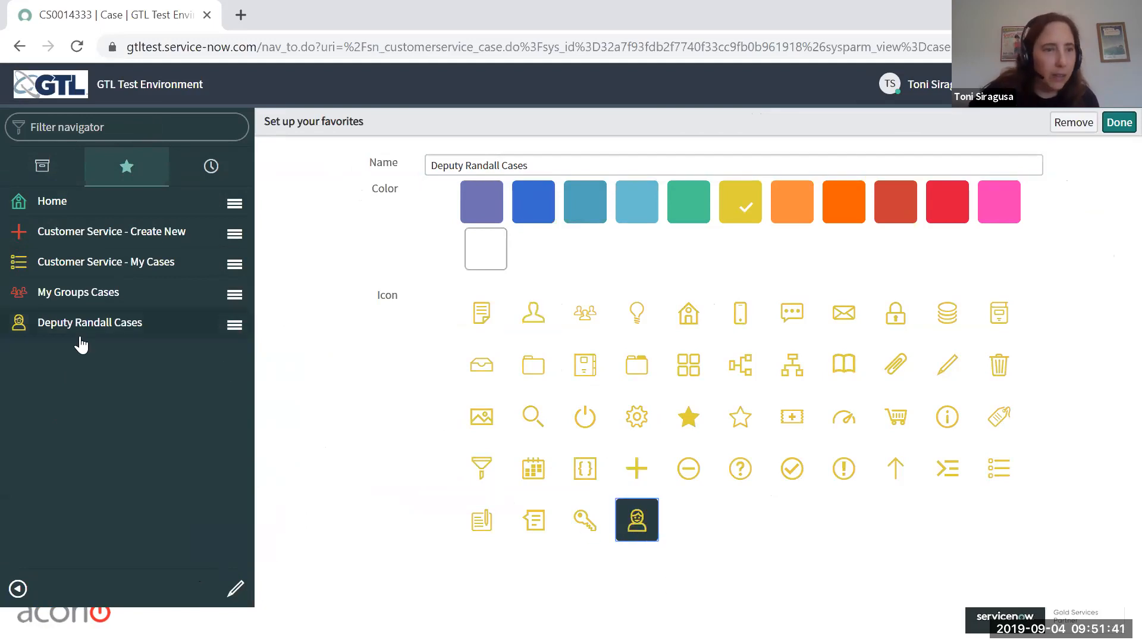
pyautogui.click(677, 217)
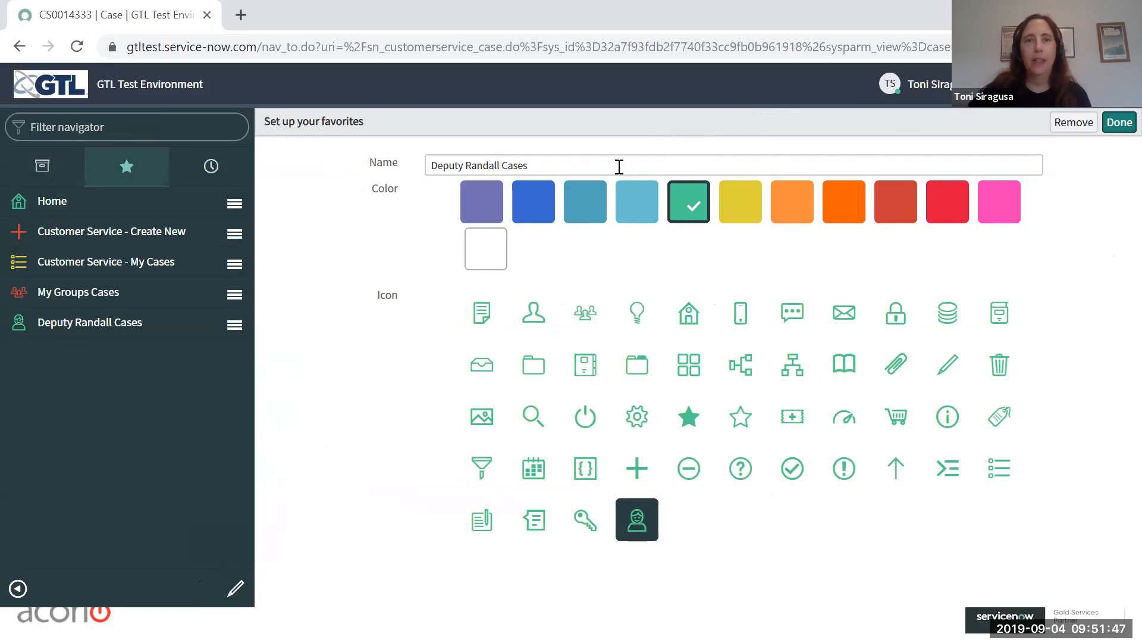
pyautogui.click(1110, 126)
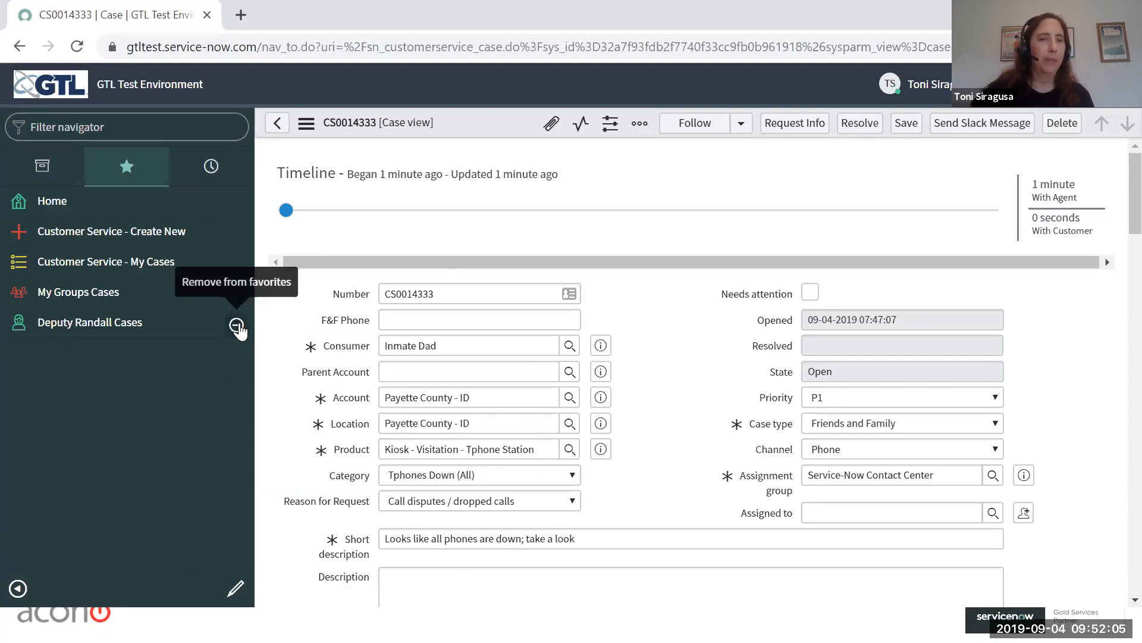
# Step: Remove the deputy's cases entry from the favorites
pyautogui.click(237, 326)
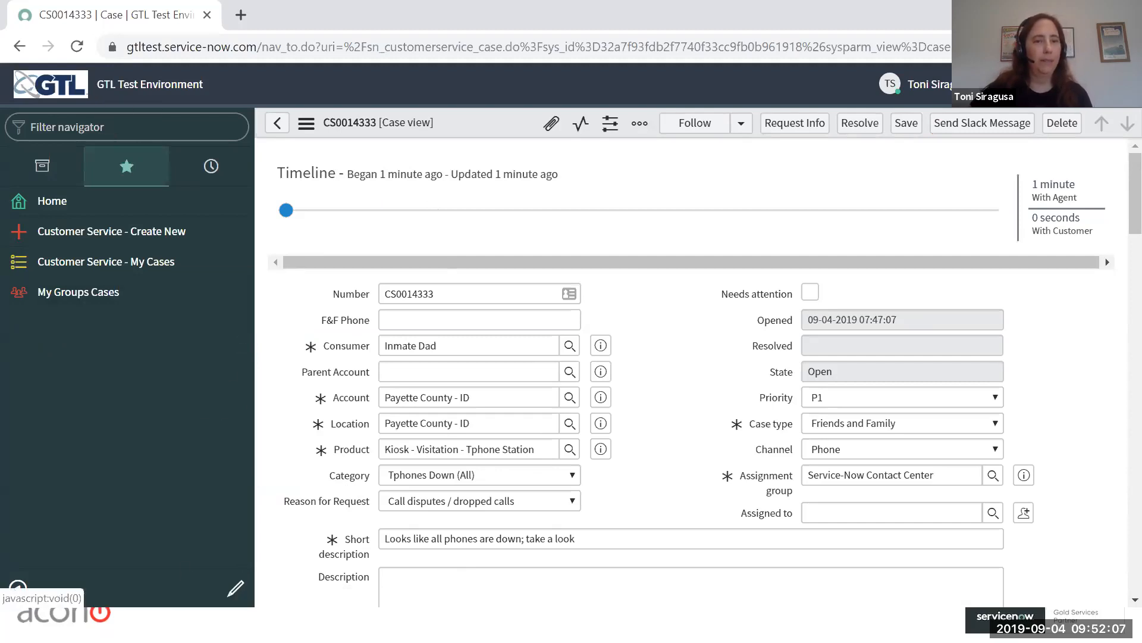
pyautogui.moveTo(394, 210)
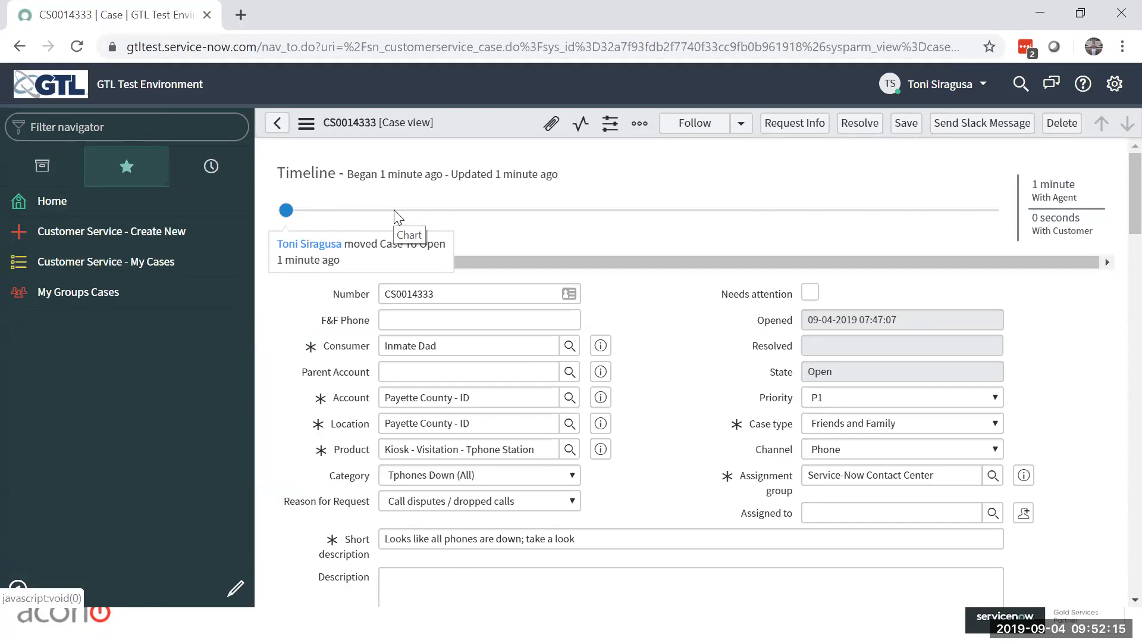
pyautogui.click(43, 168)
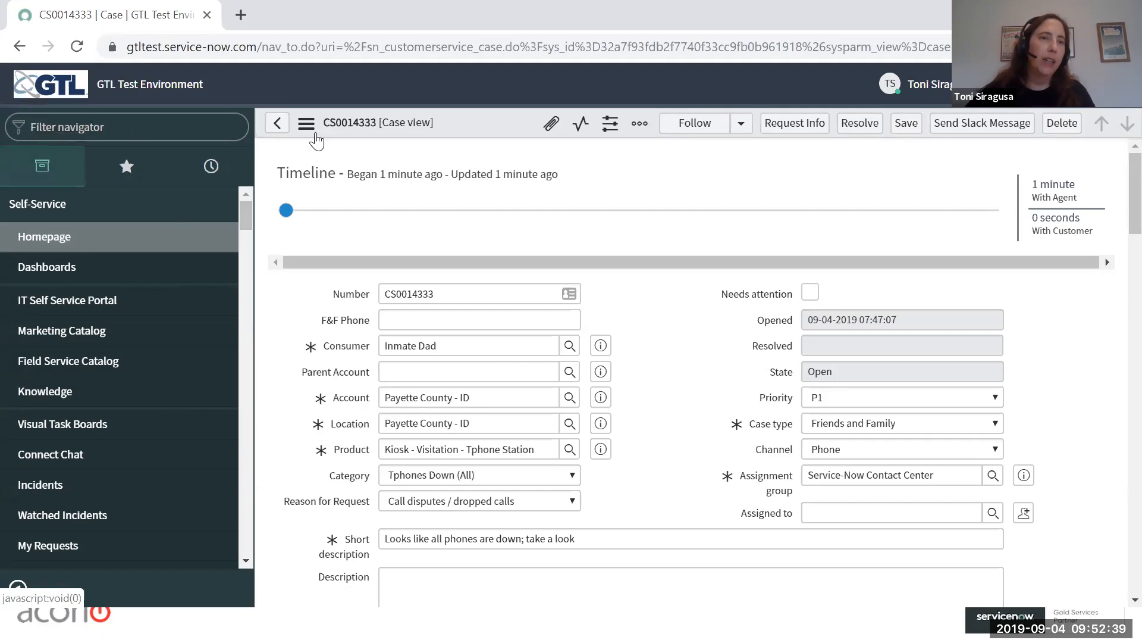
pyautogui.click(107, 127)
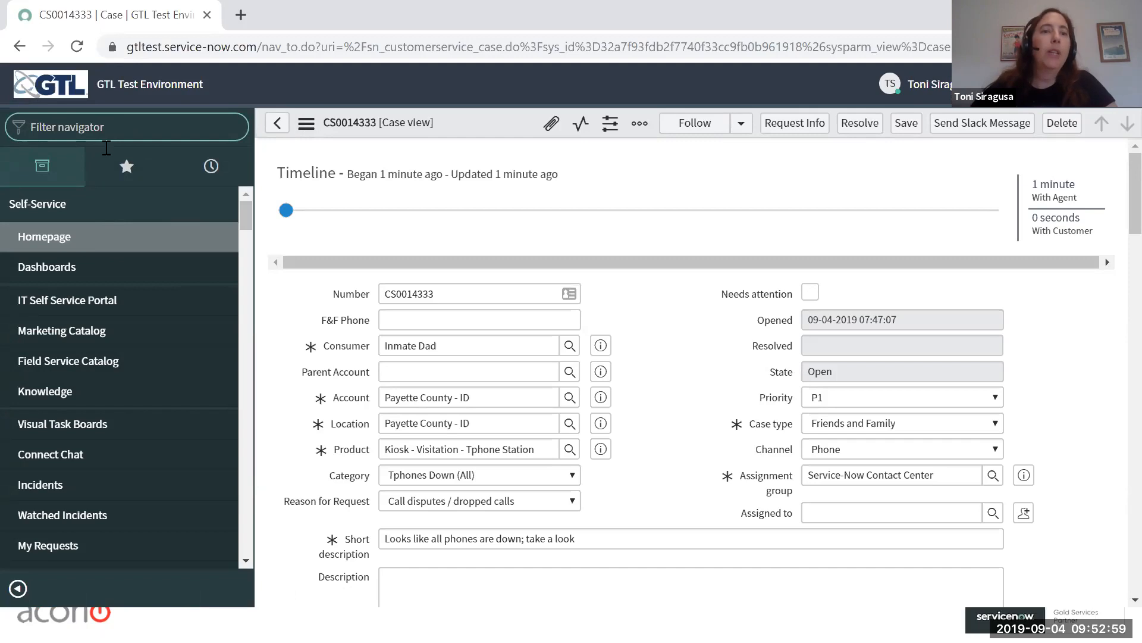
pyautogui.click(125, 168)
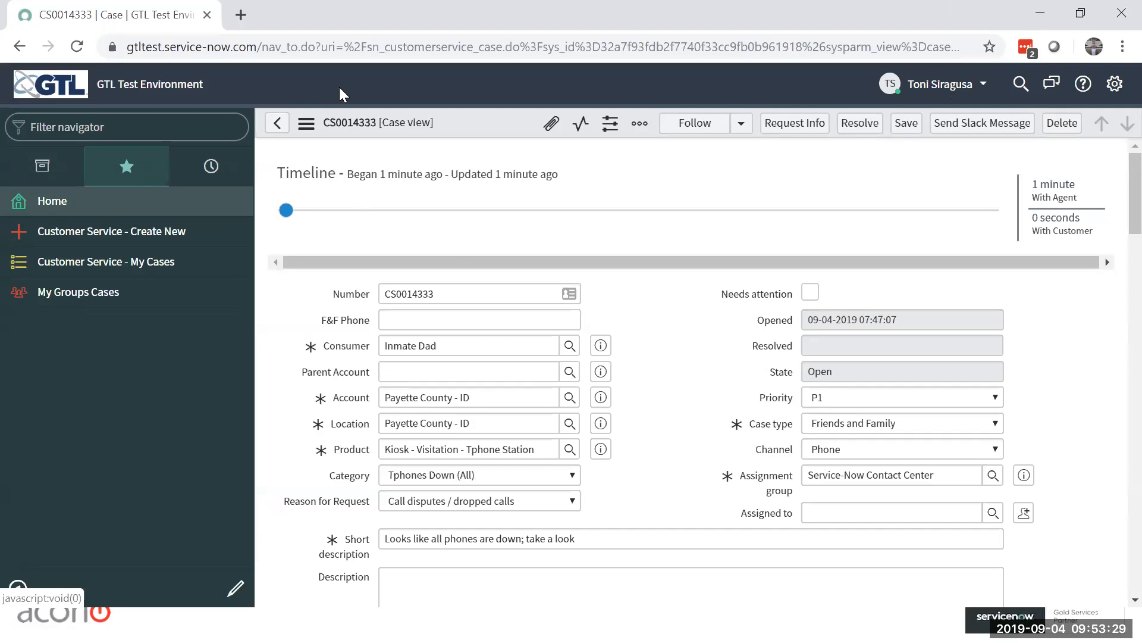
# Step: Filter the navigator for "cases" and open the All Cases list under Facilities Cases
pyautogui.click(40, 164)
pyautogui.click(70, 127)
pyautogui.write('cases')
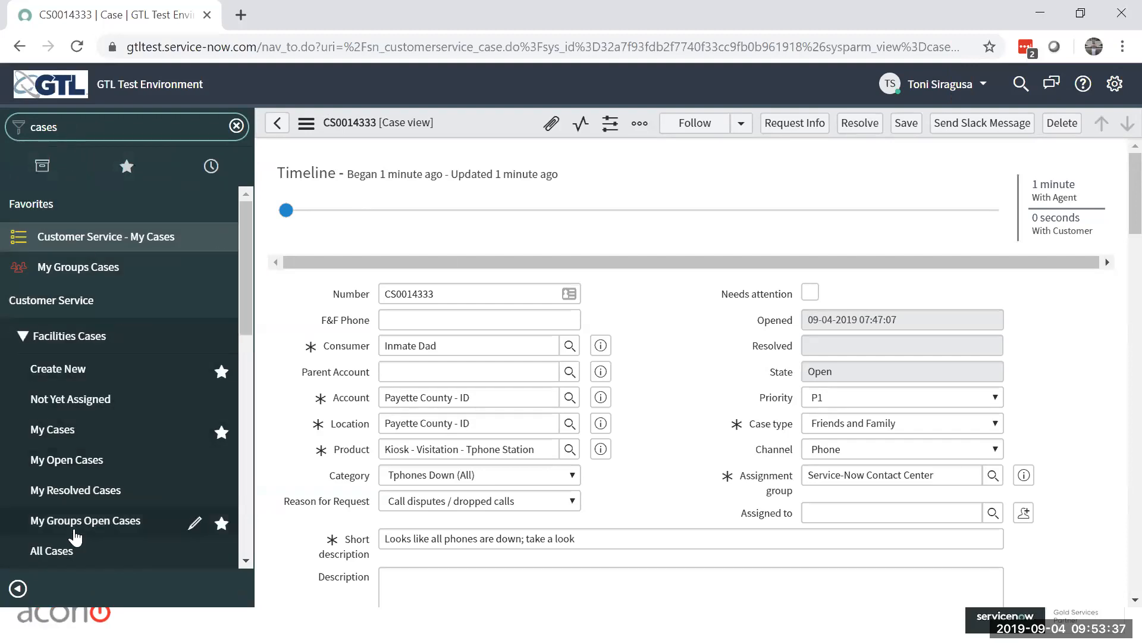
pyautogui.click(79, 554)
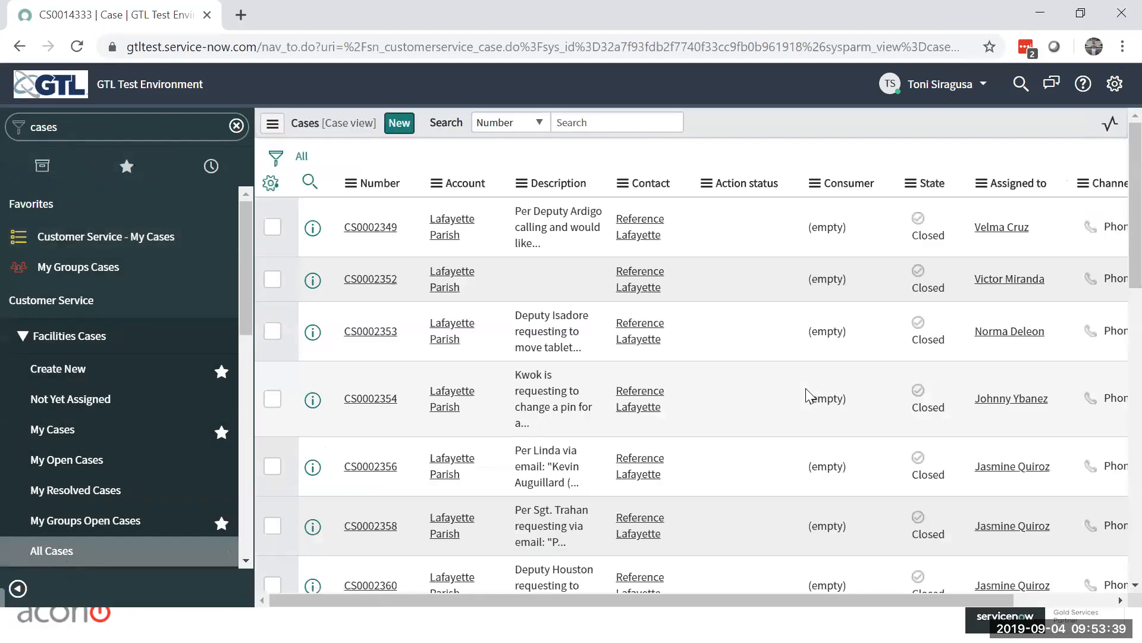
# Step: Group the All Cases list by Action status
pyautogui.click(271, 129)
pyautogui.moveTo(302, 170)
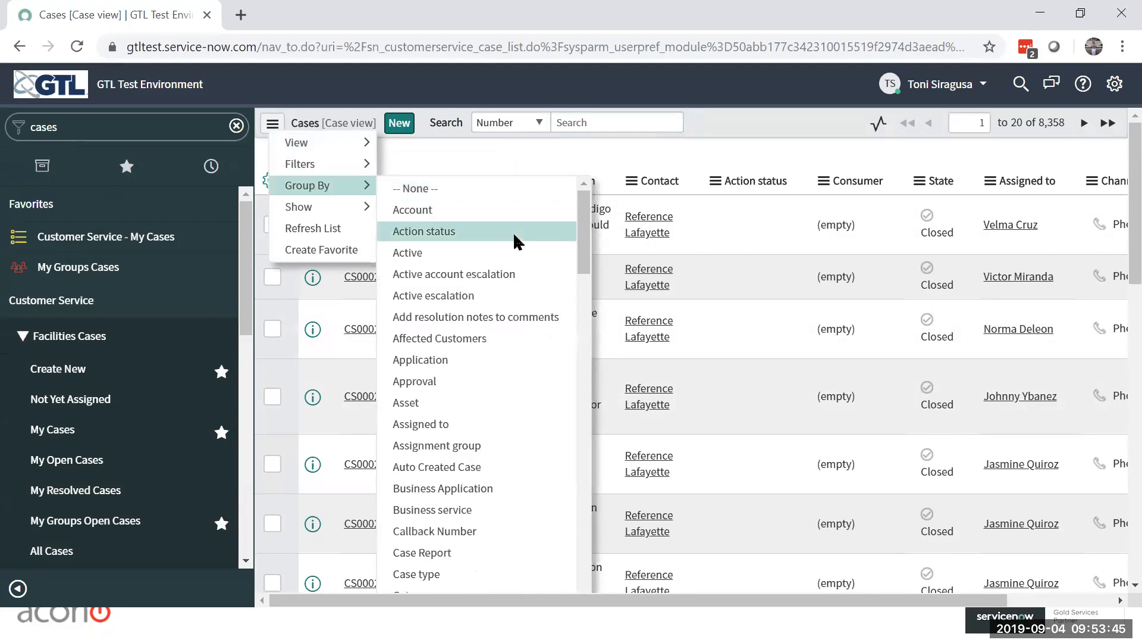
pyautogui.click(446, 231)
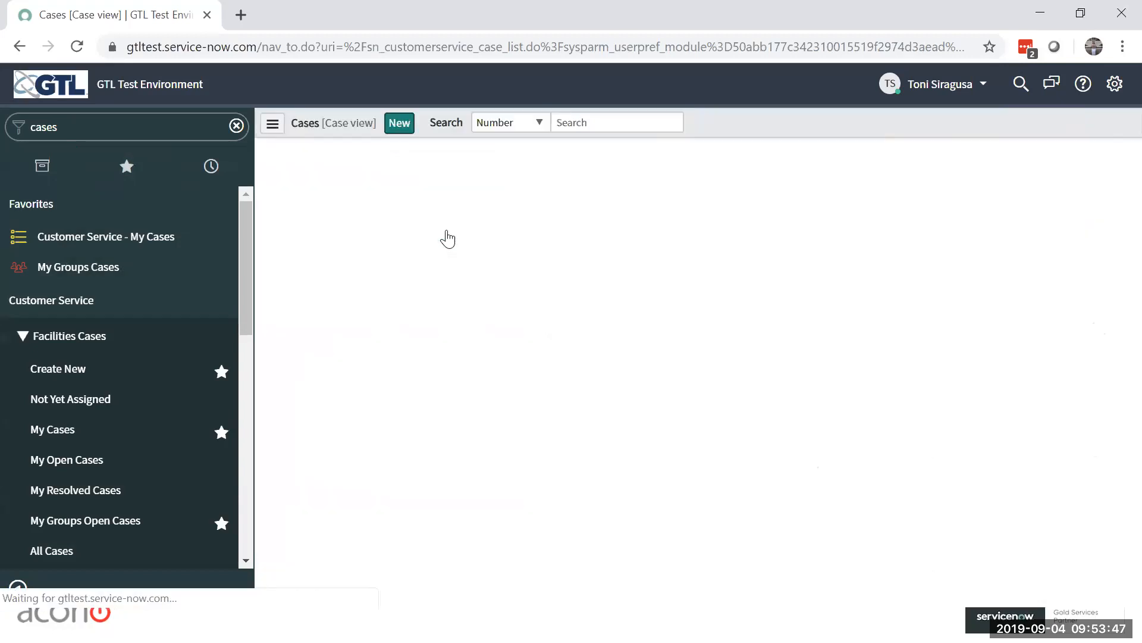
pyautogui.click(274, 127)
pyautogui.moveTo(292, 179)
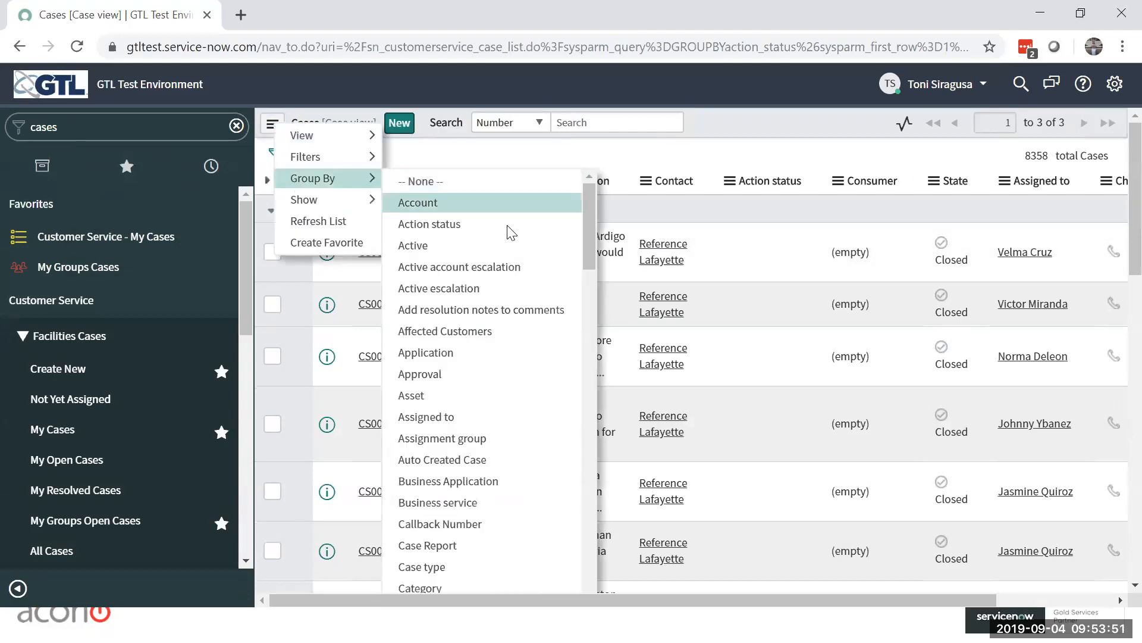
pyautogui.click(459, 227)
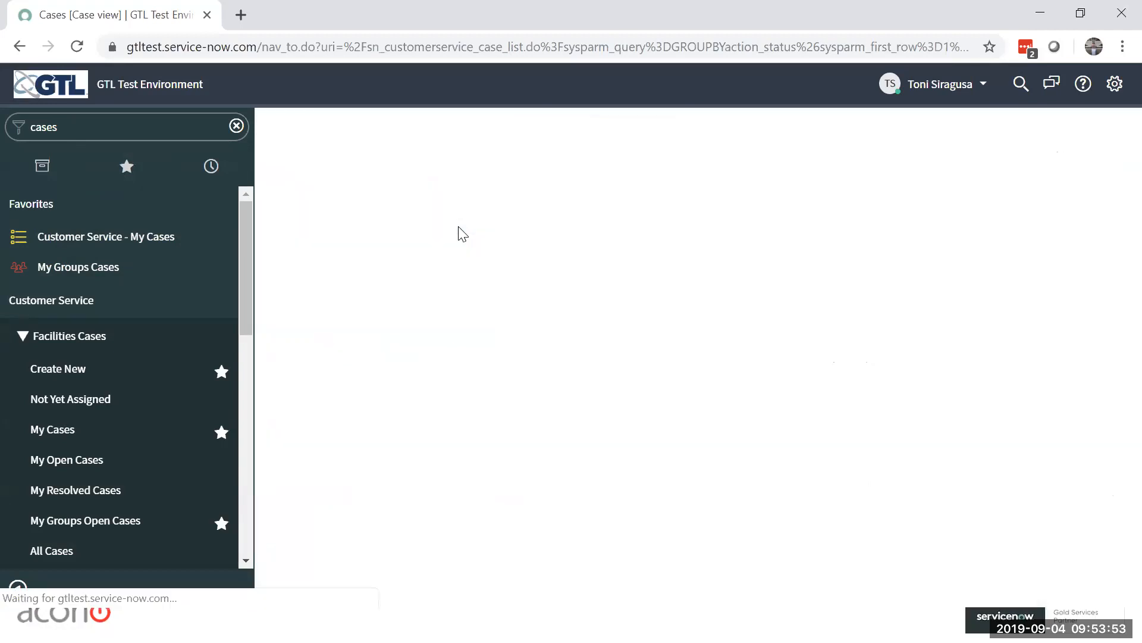
# Step: Expand only the Needs attention group, review its first case, and return to the list discarding any changes
pyautogui.click(272, 213)
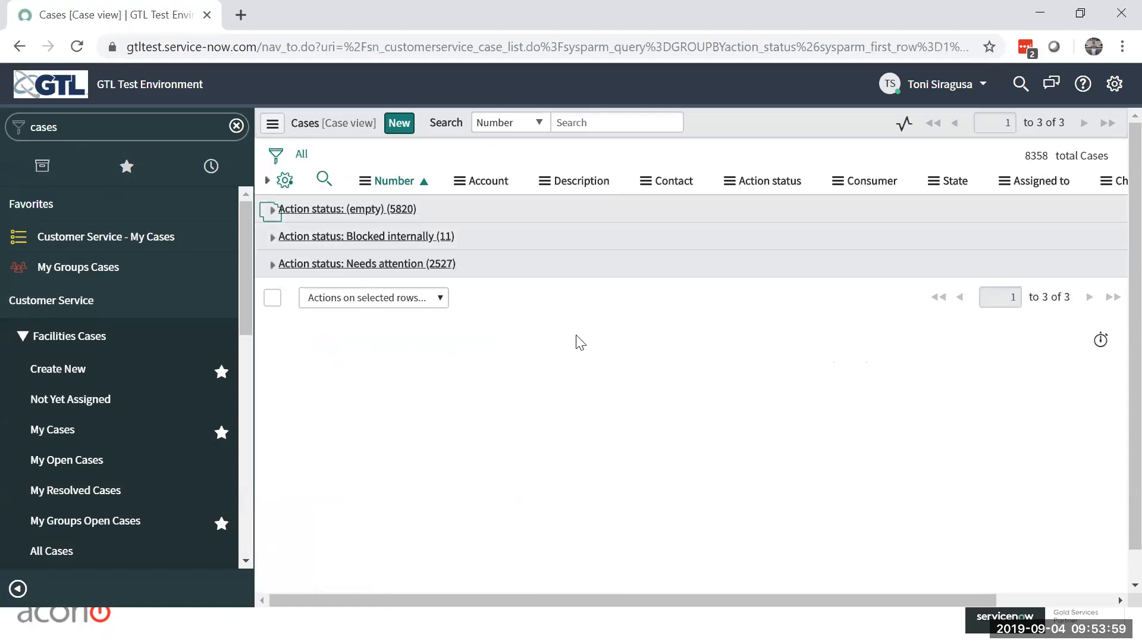
pyautogui.click(272, 263)
pyautogui.click(376, 308)
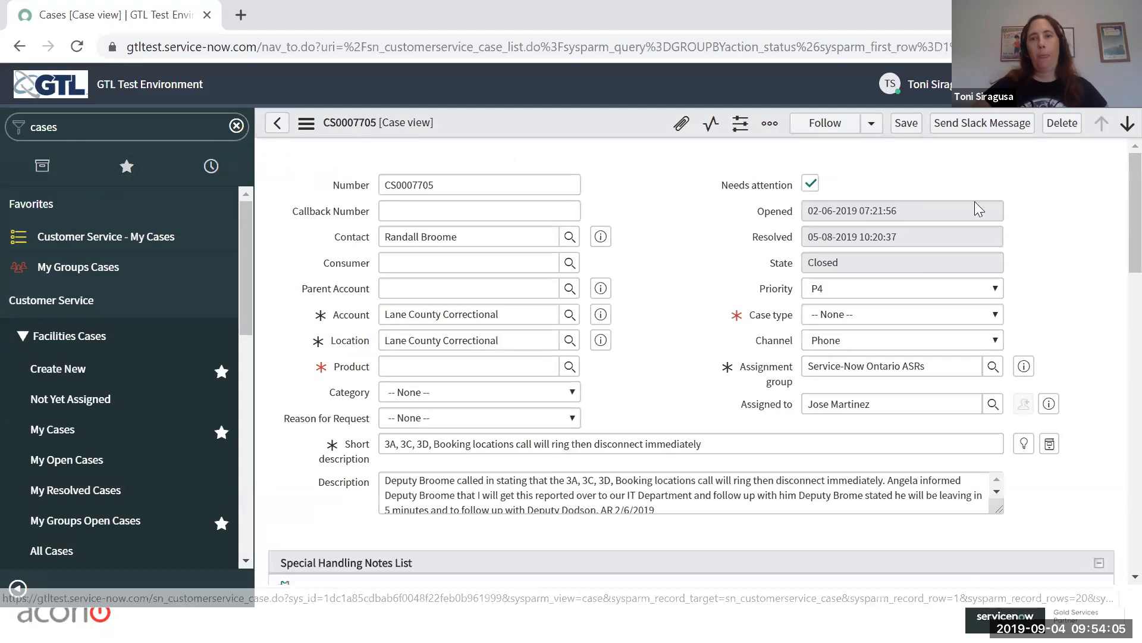
pyautogui.scroll(-5, 1027, 208)
pyautogui.scroll(5, 1027, 209)
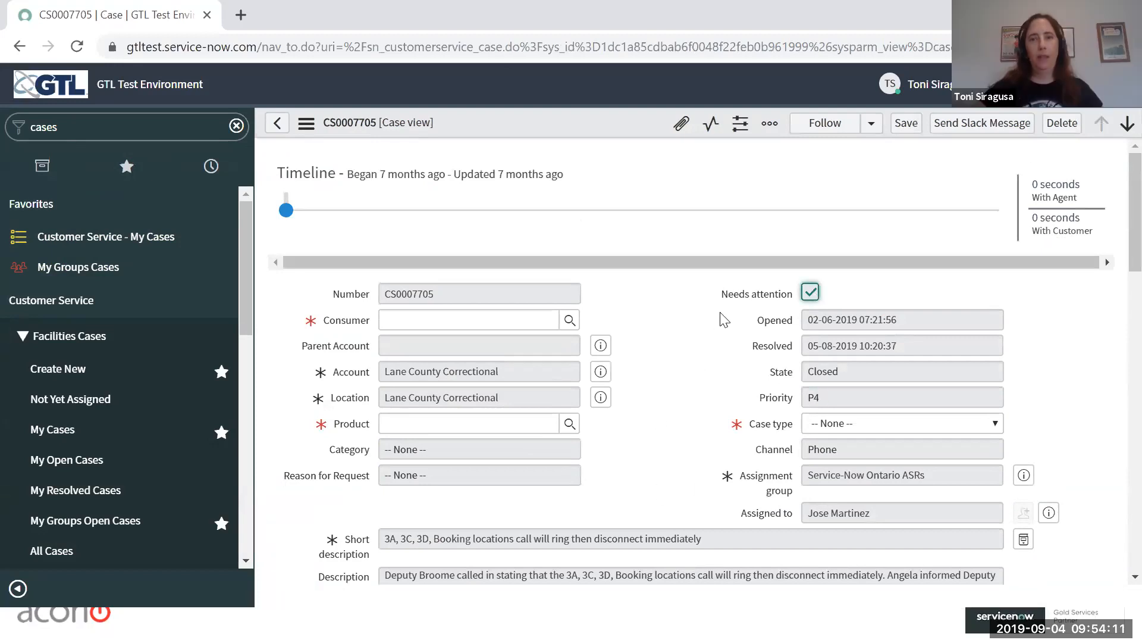
pyautogui.click(277, 122)
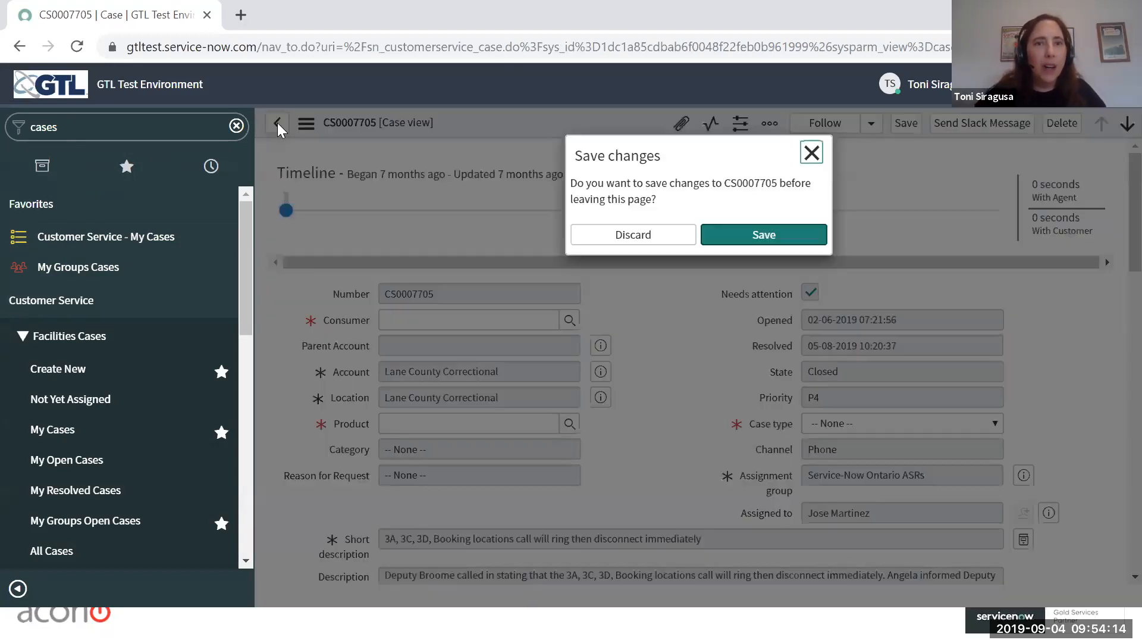
pyautogui.click(641, 241)
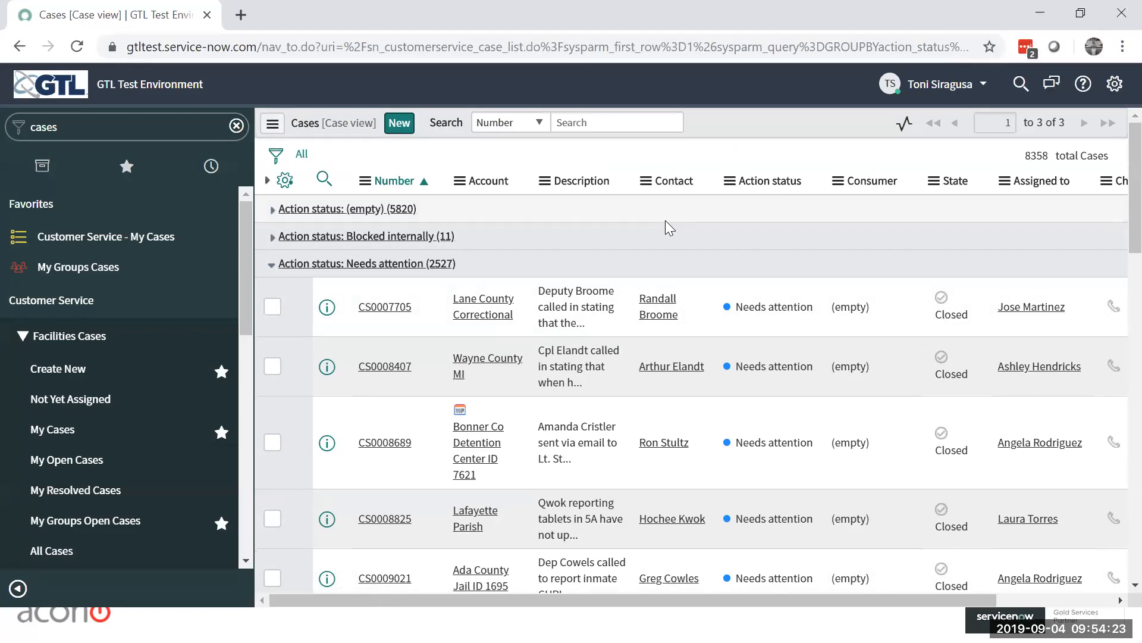
# Step: Look through the Needs attention cases, and expand the empty action status group to view its first case
pyautogui.scroll(-3, 881, 420)
pyautogui.scroll(-10, 881, 421)
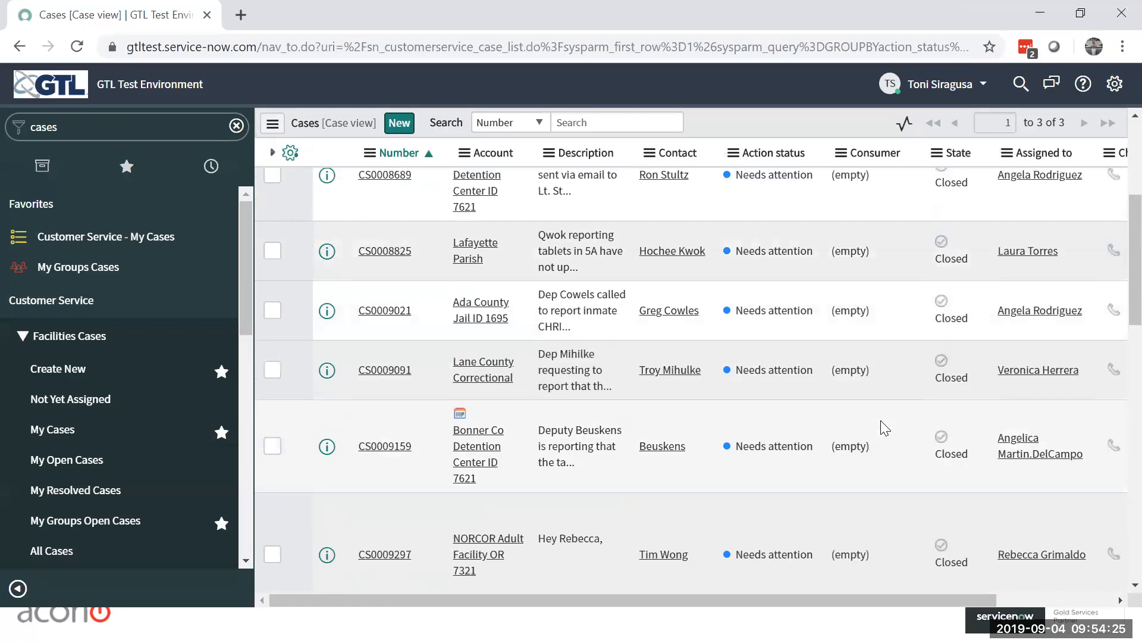
pyautogui.scroll(-5, 881, 420)
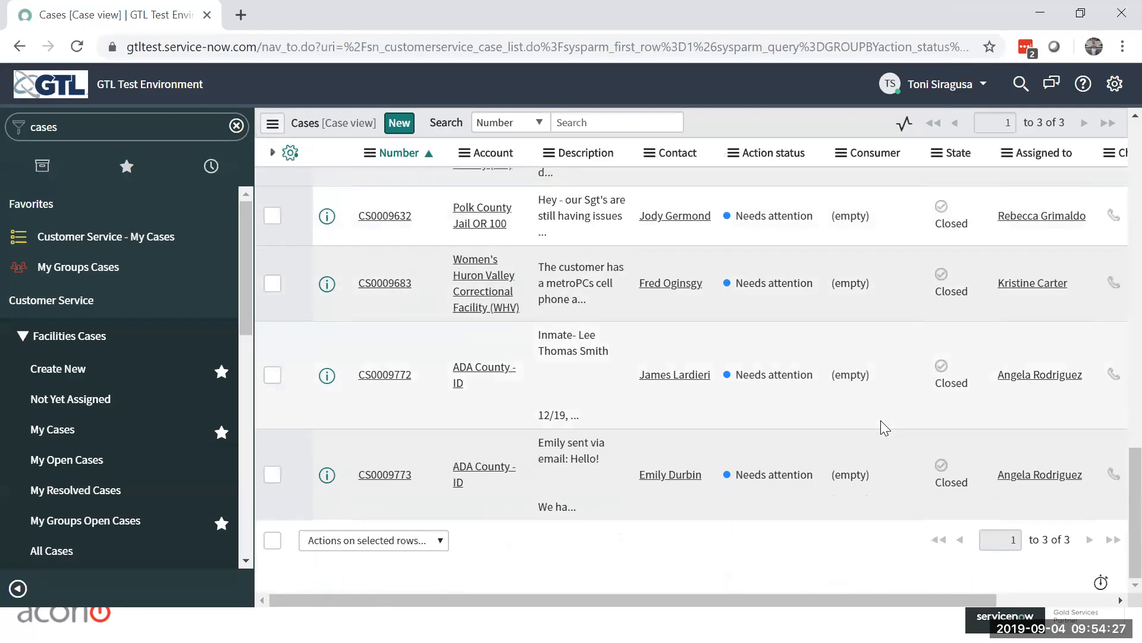
pyautogui.scroll(15, 881, 420)
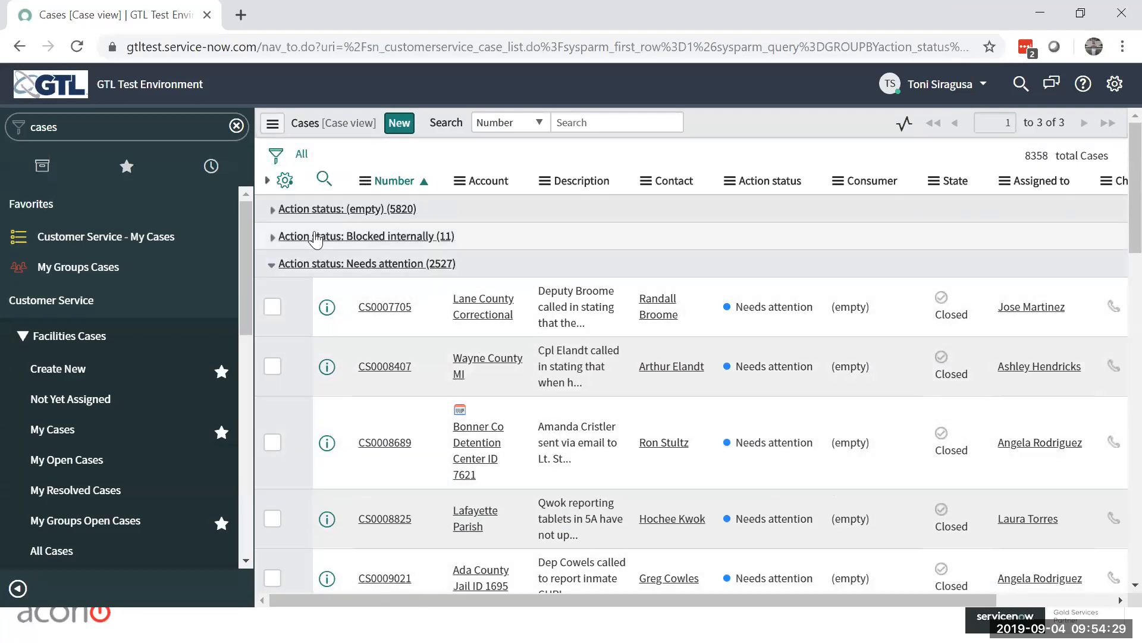
pyautogui.click(273, 211)
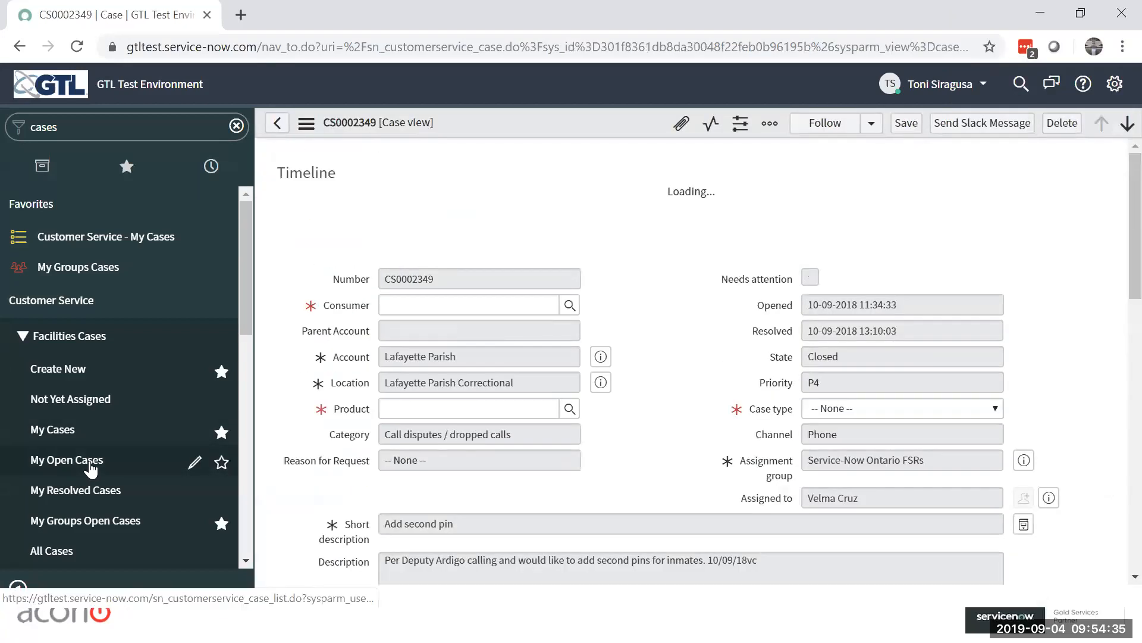
# Step: Open the All Open list under Facilities Cases, leaving the current case without saving, and view the list's first case
pyautogui.scroll(-3, 76, 499)
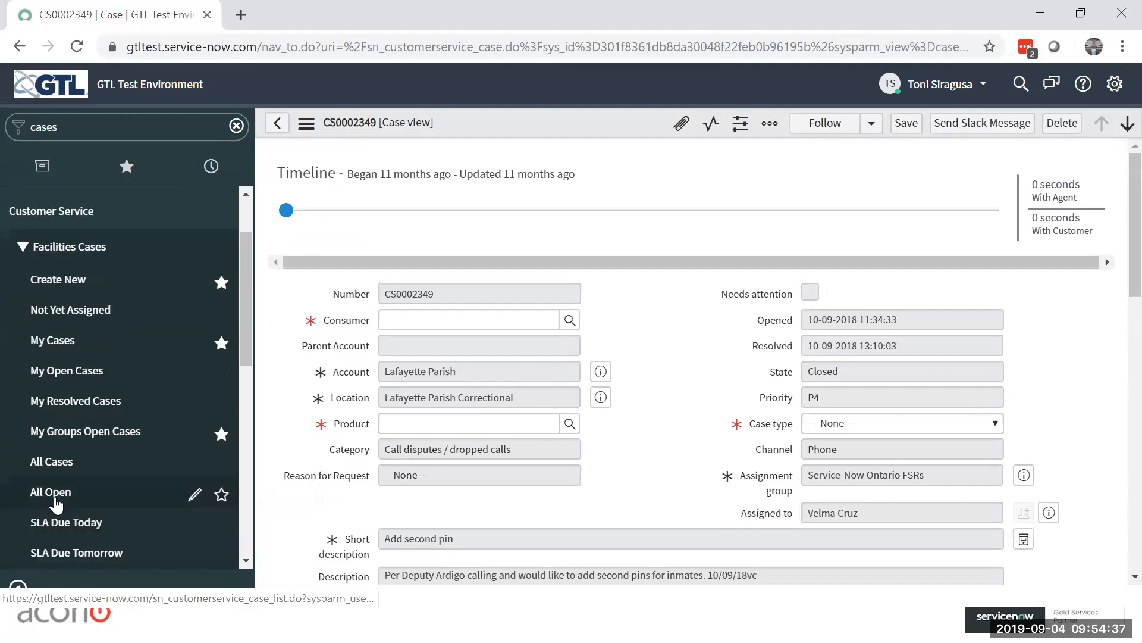
pyautogui.click(55, 493)
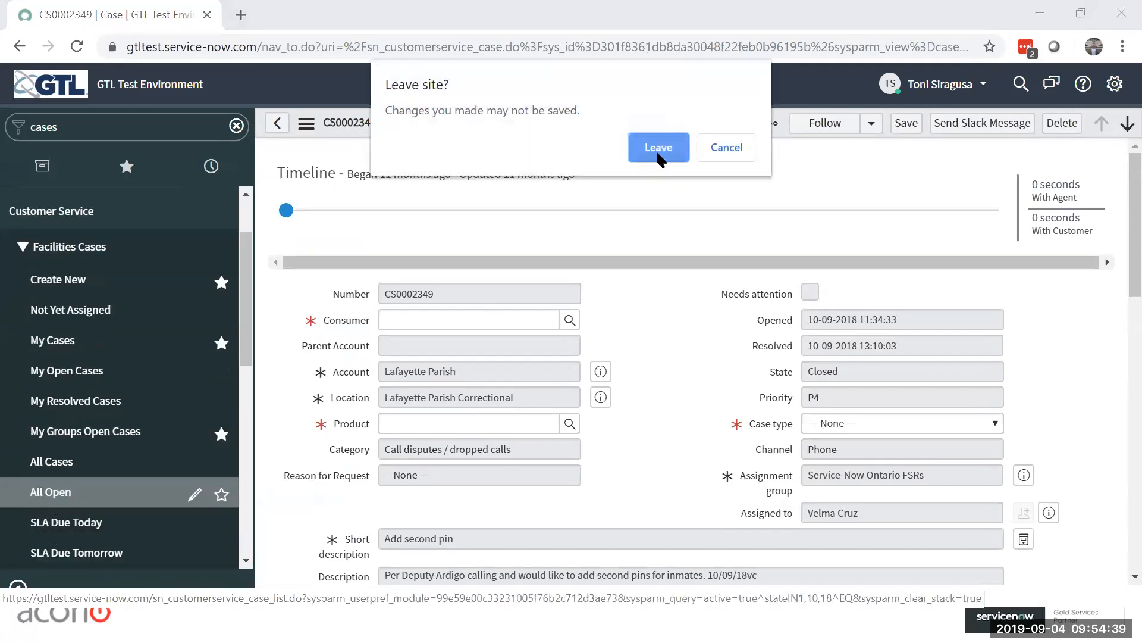
pyautogui.click(658, 153)
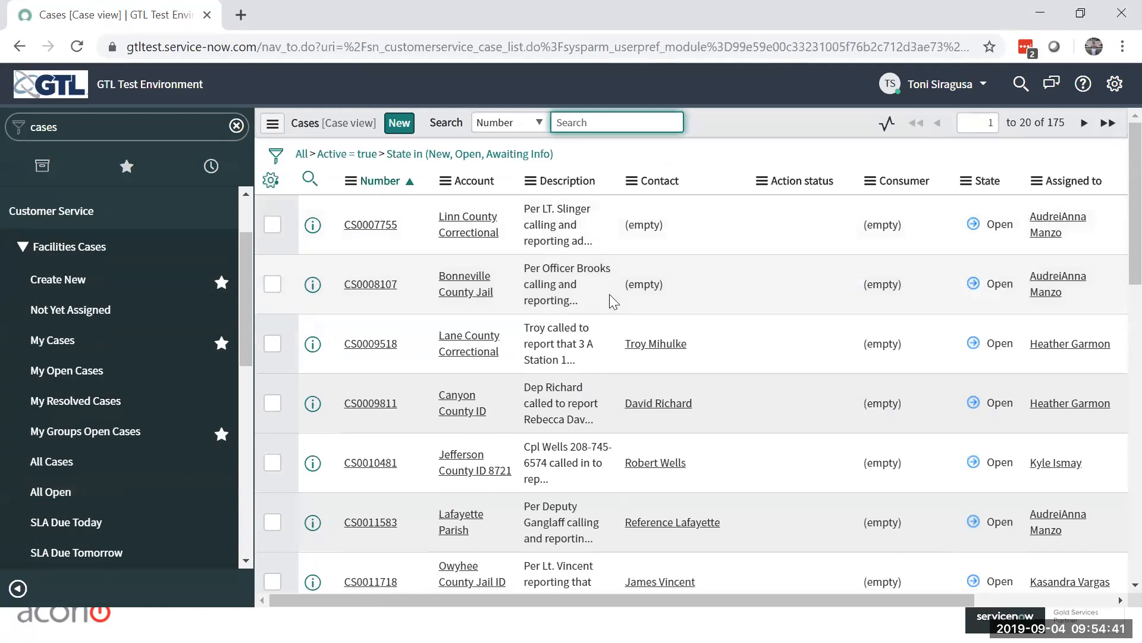
pyautogui.click(381, 230)
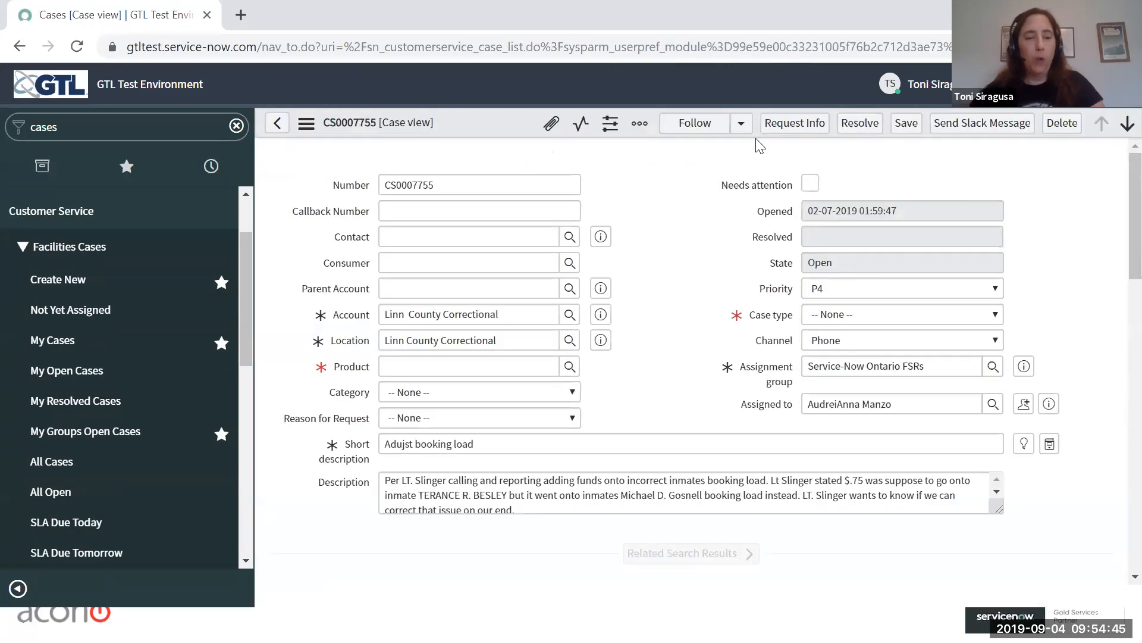
# Step: Switch to the GTL CSM Fulfiller Training deck in PowerPoint and look through its slide thumbnails on case handling, work orders and incidents
pyautogui.hotkey('alt', 'Tab')
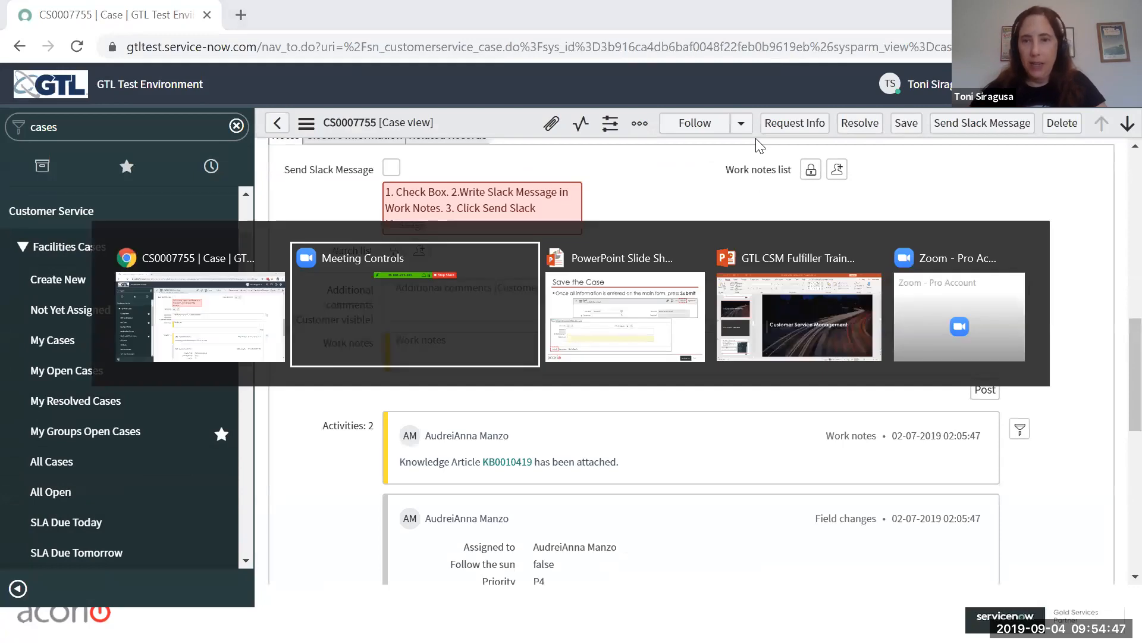
pyautogui.hotkey('alt', 'Tab')
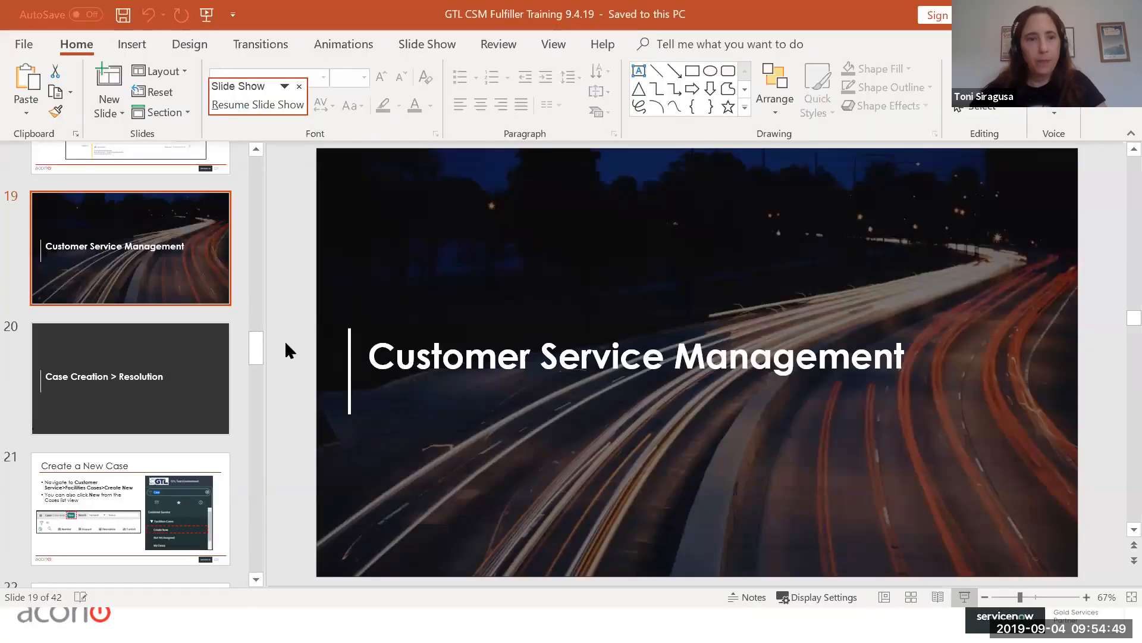
pyautogui.scroll(-7, 181, 406)
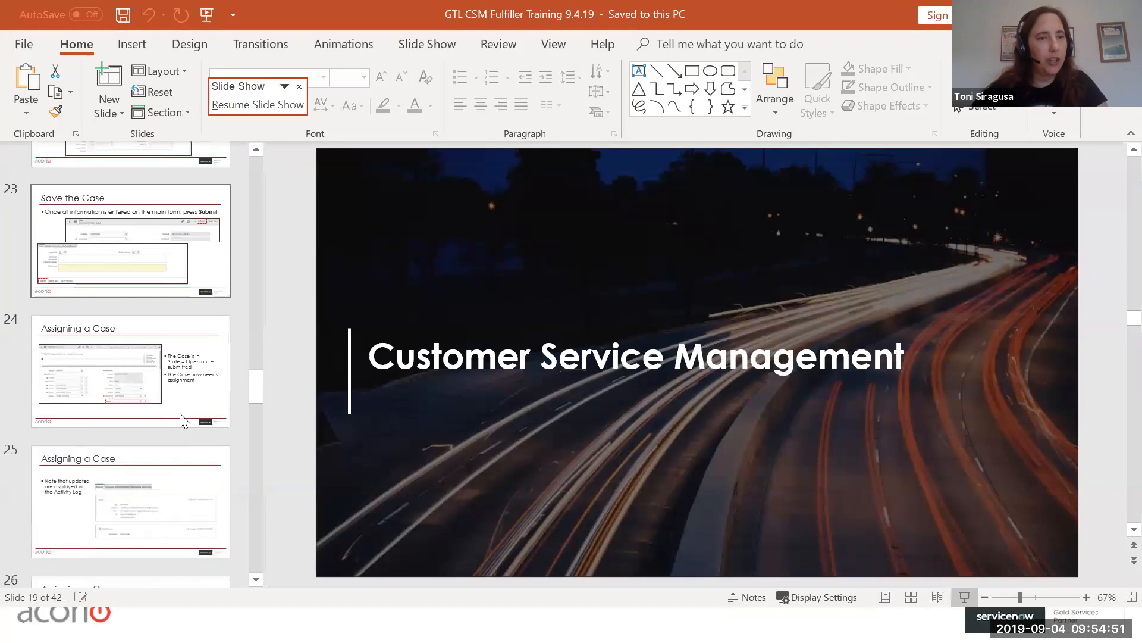
pyautogui.scroll(-9, 181, 416)
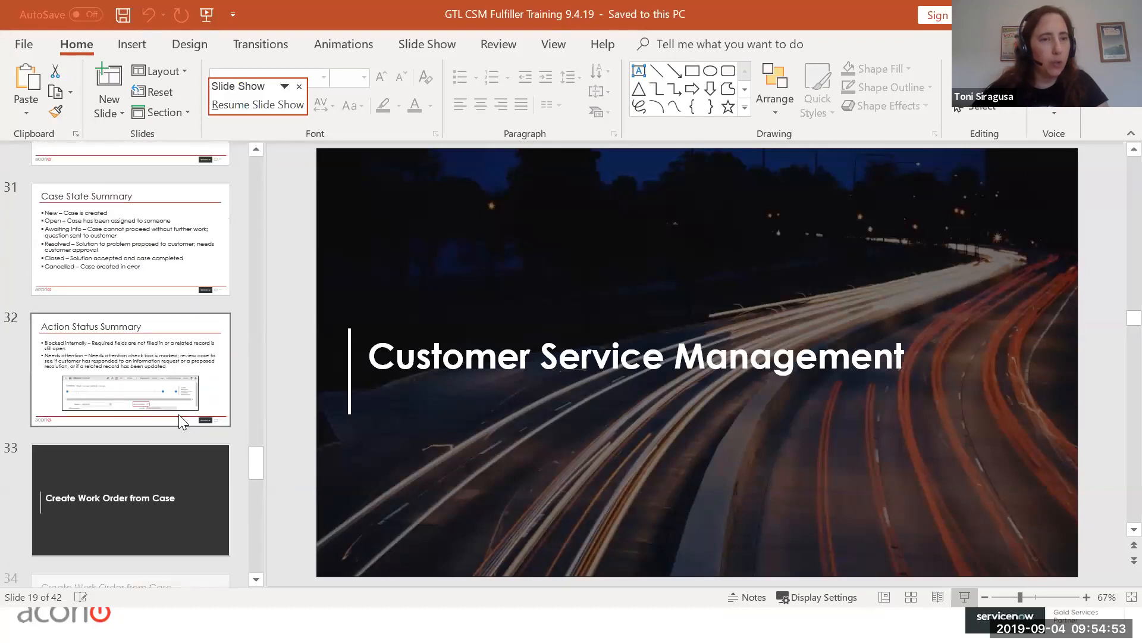
pyautogui.scroll(-5, 179, 414)
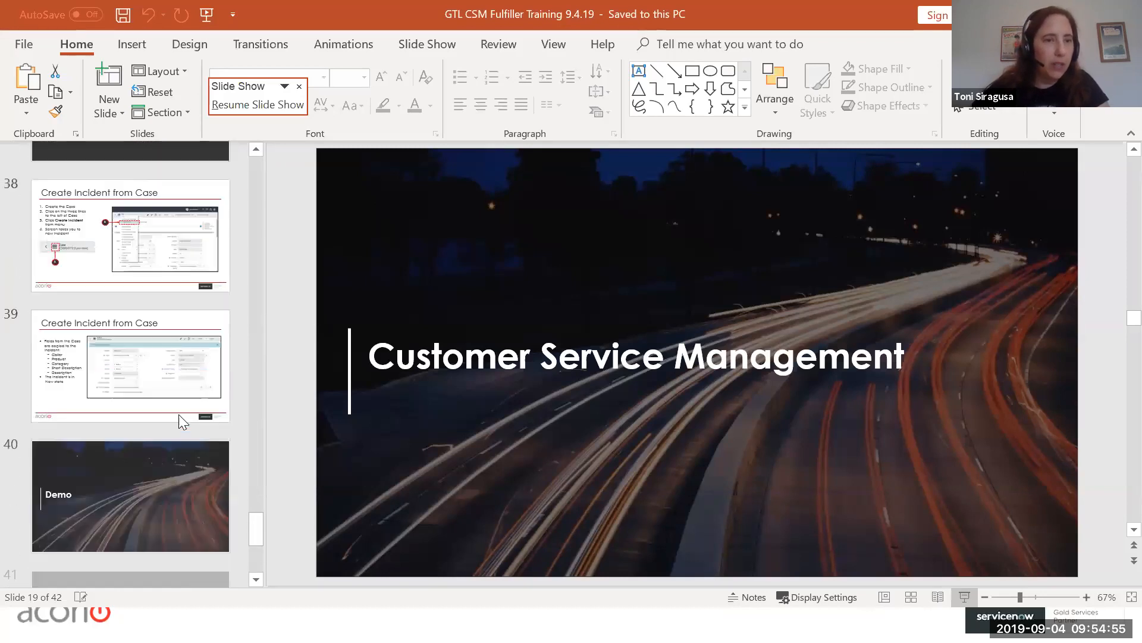
pyautogui.scroll(-3, 179, 414)
pyautogui.scroll(5, 179, 415)
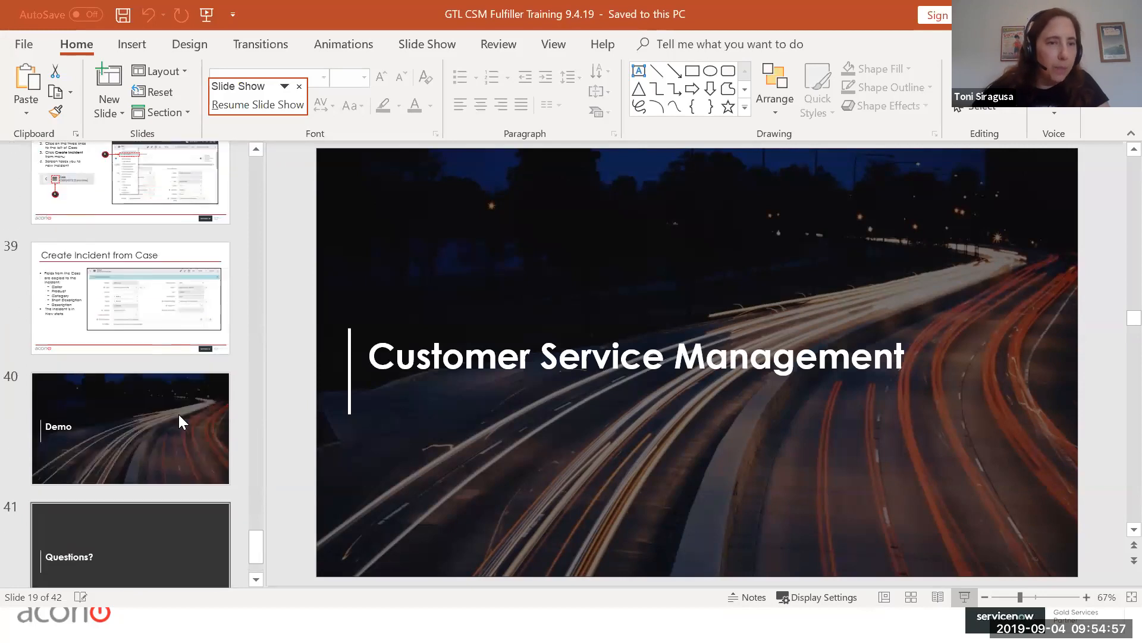
pyautogui.scroll(4, 178, 414)
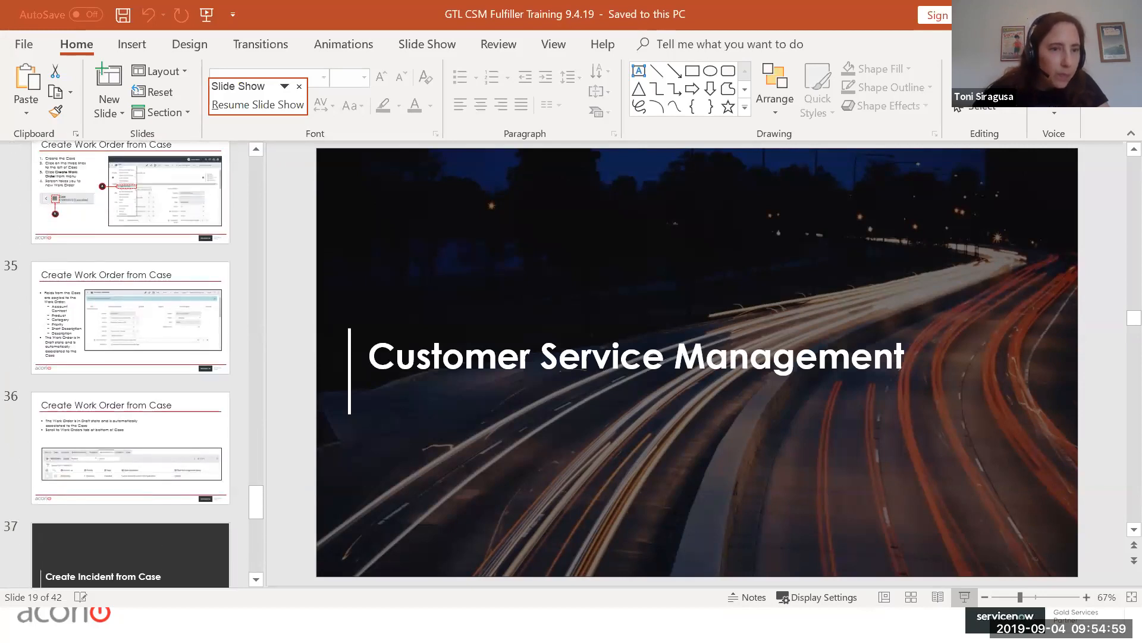
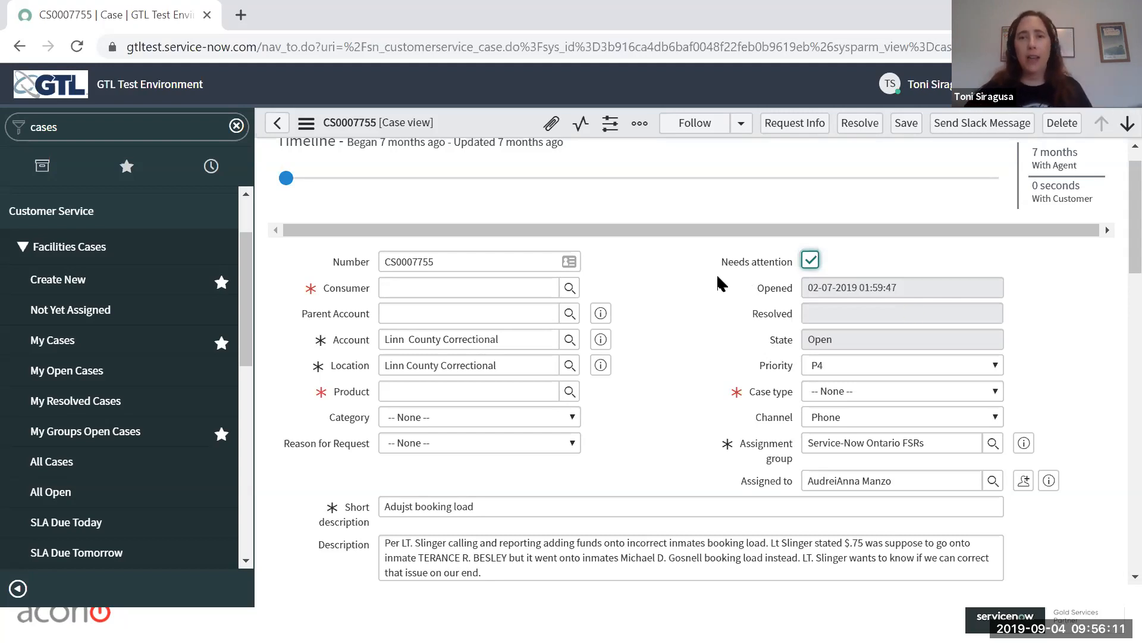
# Step: Flag the open case as needing attention and try to save it
pyautogui.click(811, 261)
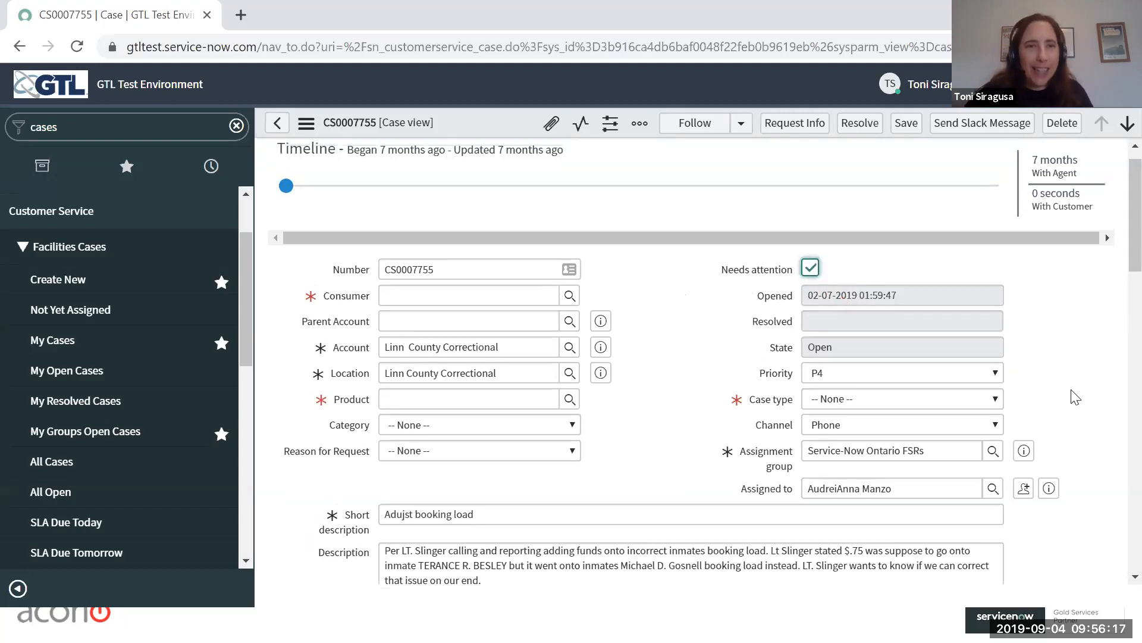
pyautogui.scroll(1, 1071, 395)
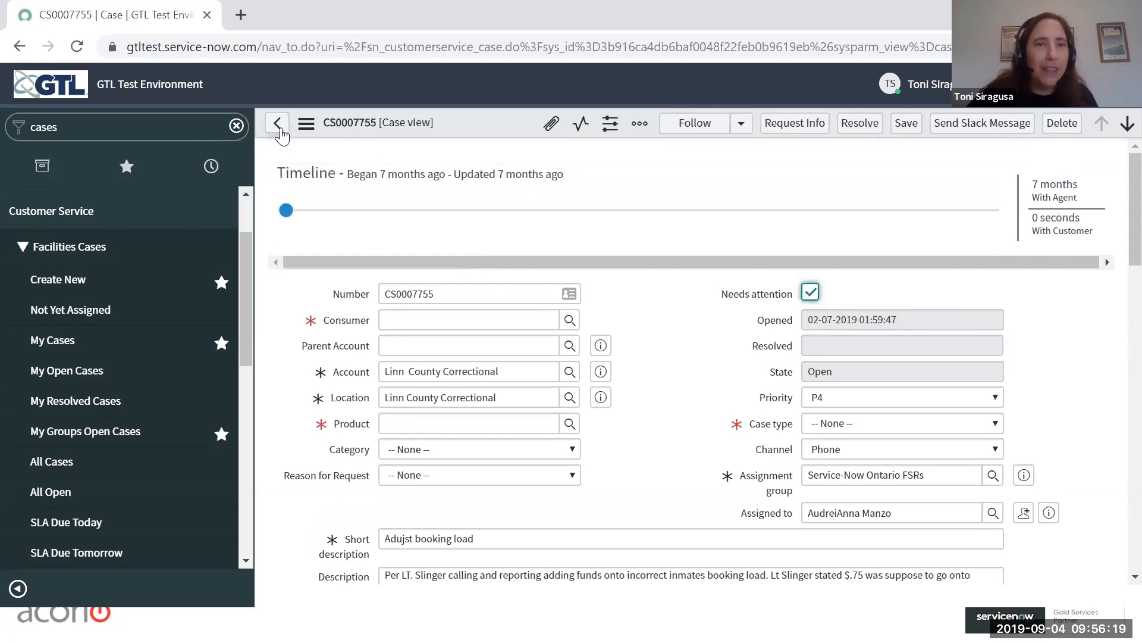
pyautogui.click(905, 123)
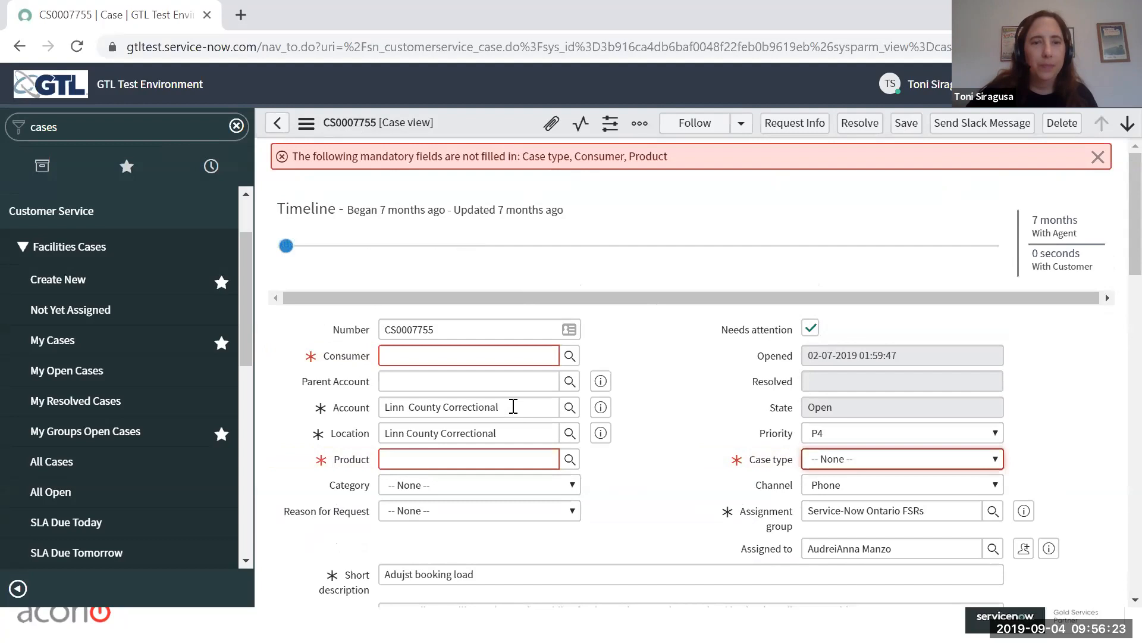
# Step: Fill in the first listed consumer, case type Friends and Family and product Kiosk - TouchPay - Countertop Terminal, and save the case
pyautogui.click(572, 357)
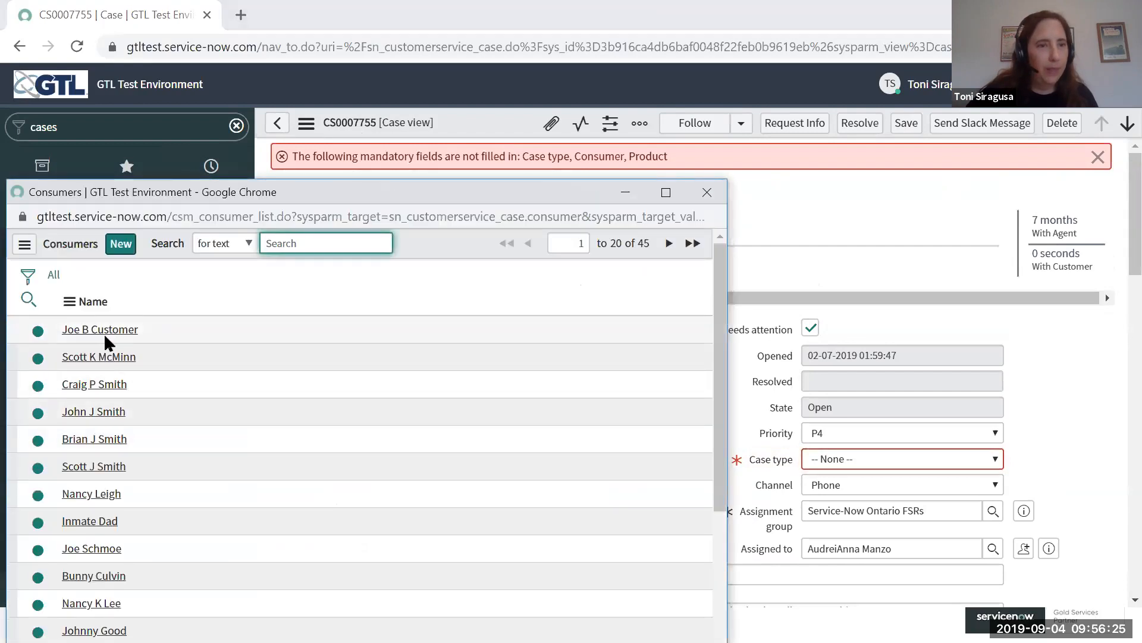
pyautogui.click(105, 337)
pyautogui.click(884, 462)
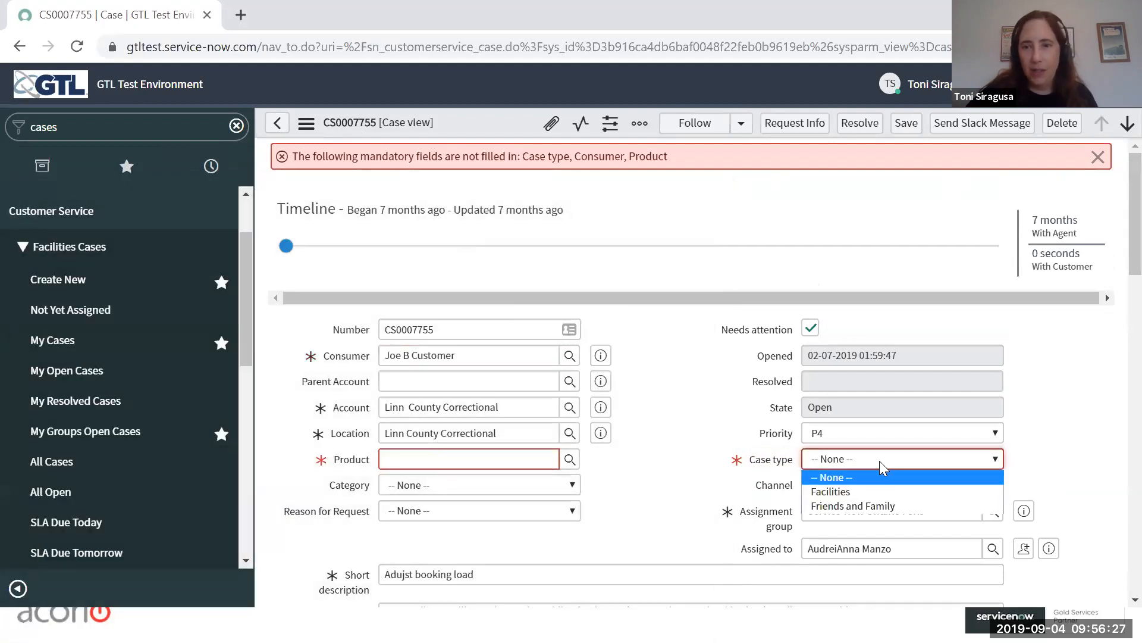
pyautogui.click(861, 505)
pyautogui.click(539, 488)
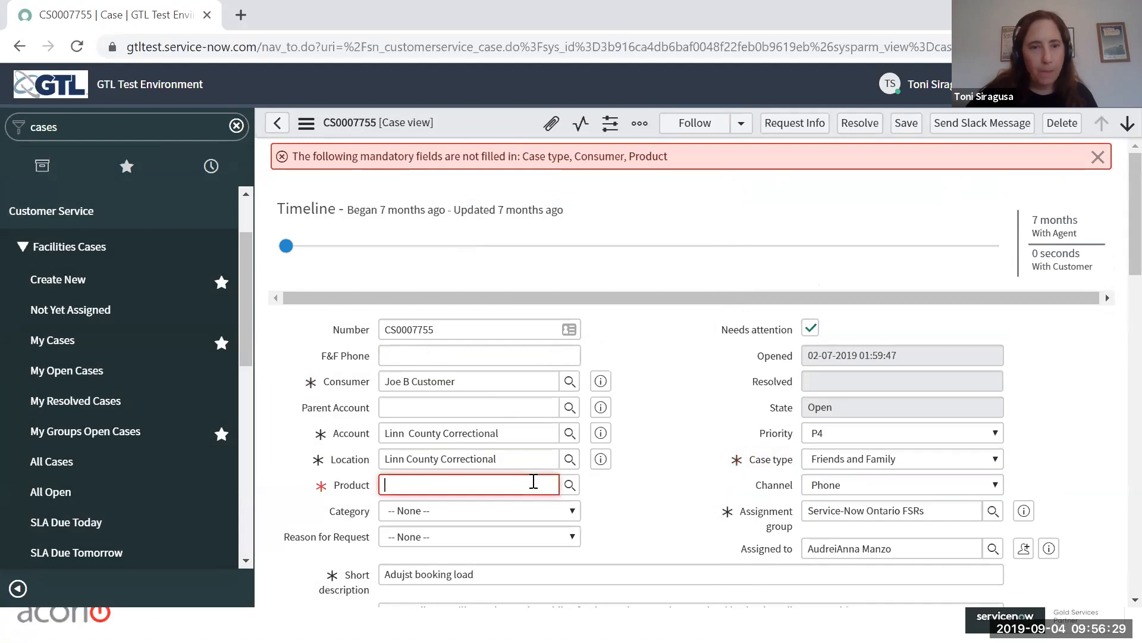
pyautogui.click(452, 539)
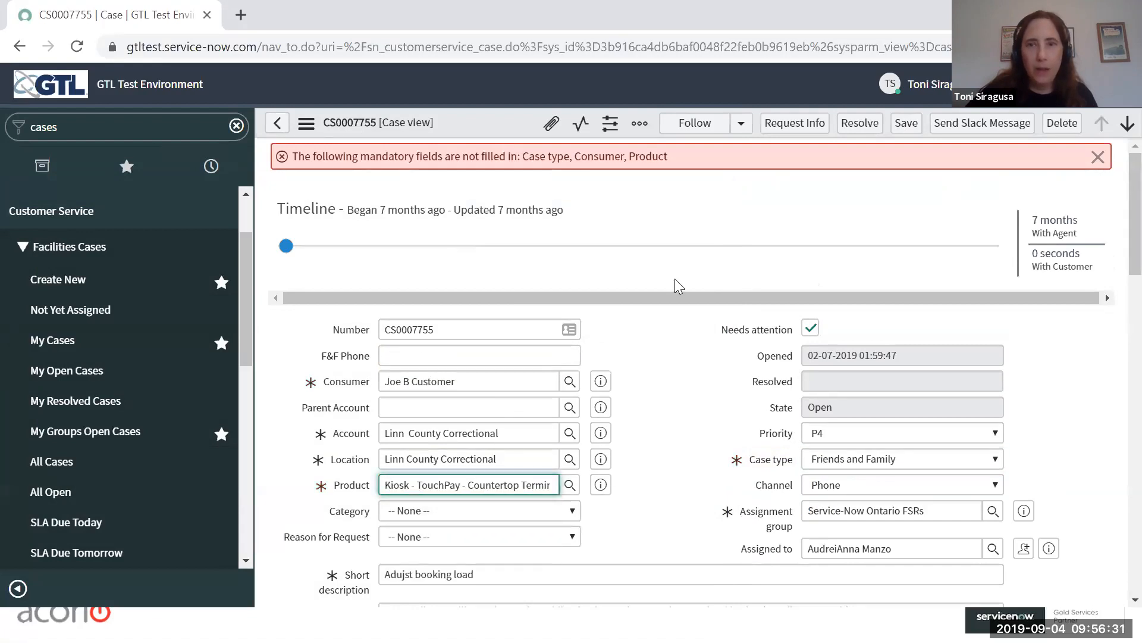
pyautogui.click(904, 128)
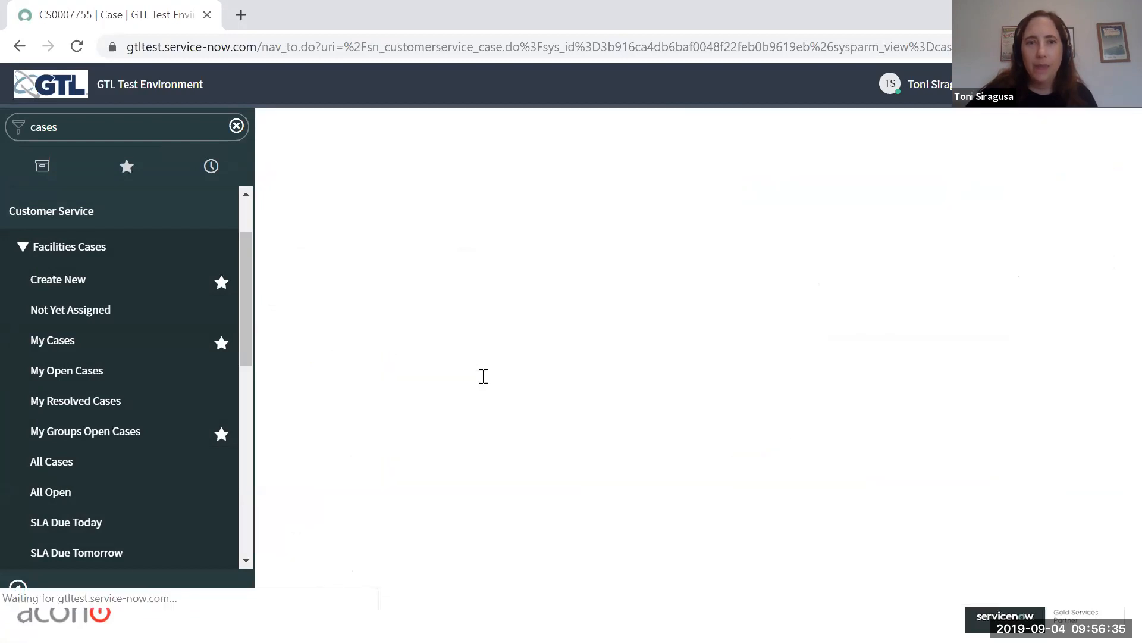
# Step: Check the saved case's activities, return to the case list and reload it to view the updated action status
pyautogui.scroll(-8, 811, 209)
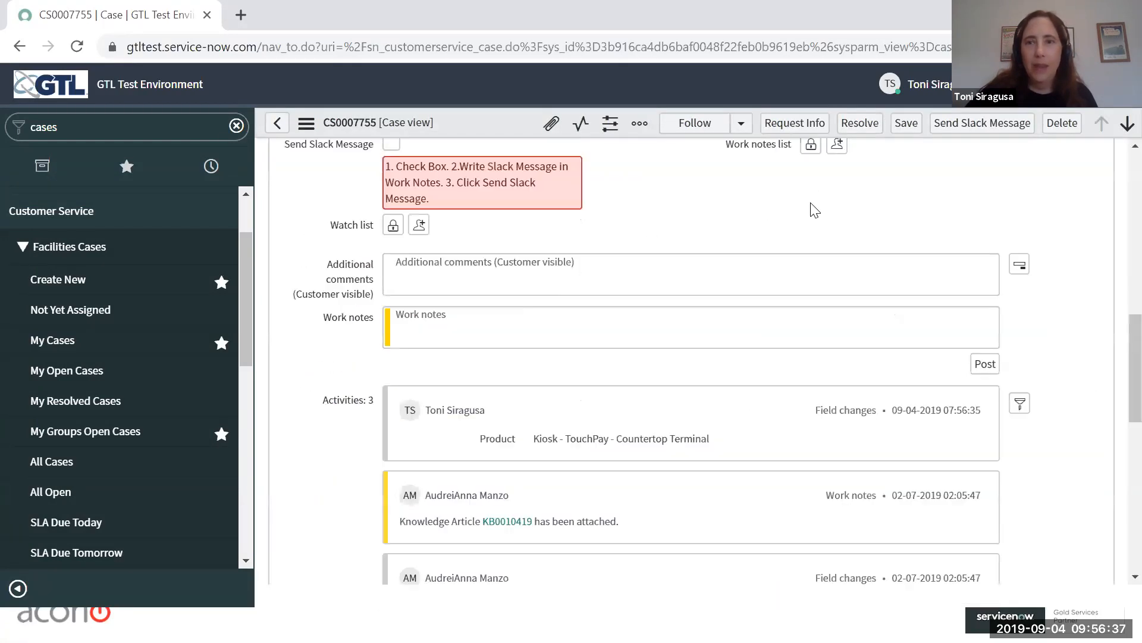
pyautogui.scroll(10, 798, 288)
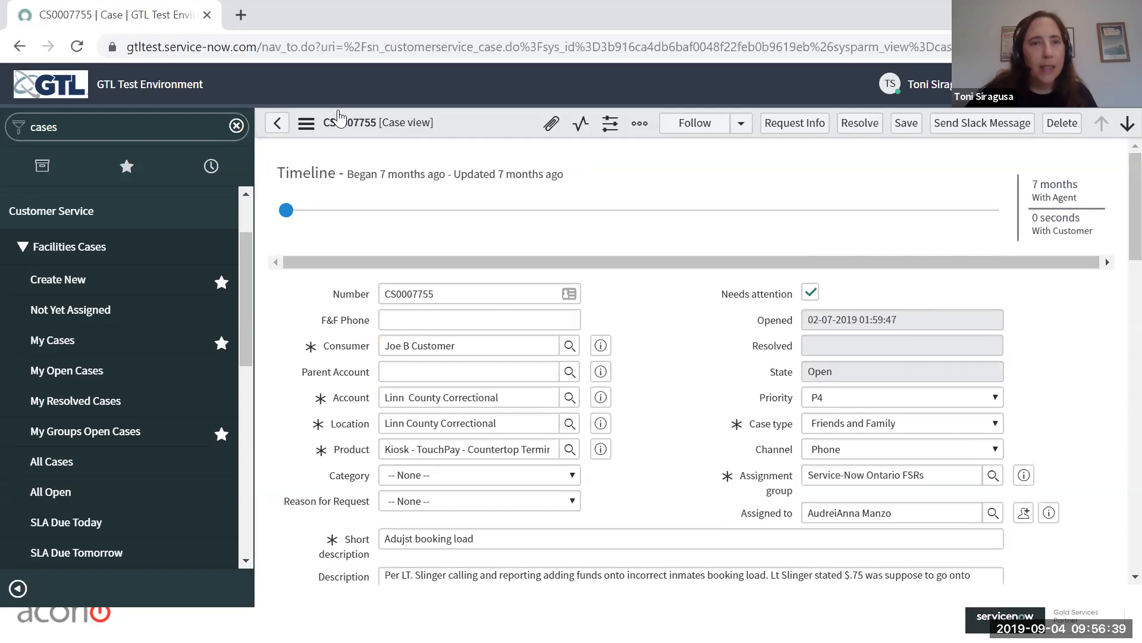
pyautogui.click(277, 123)
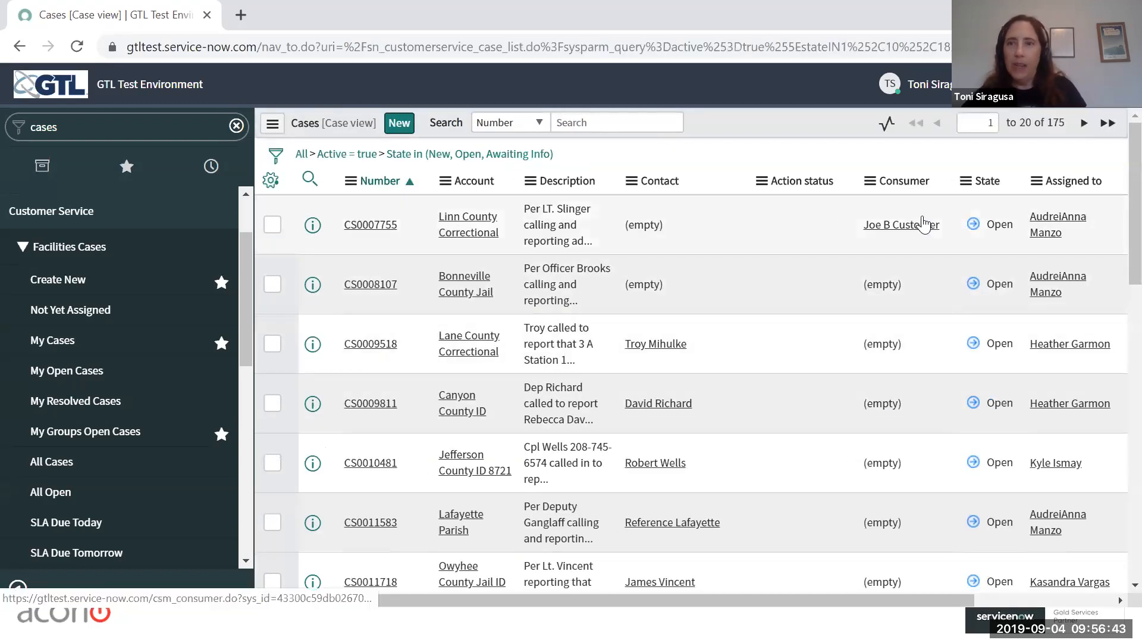
pyautogui.click(77, 46)
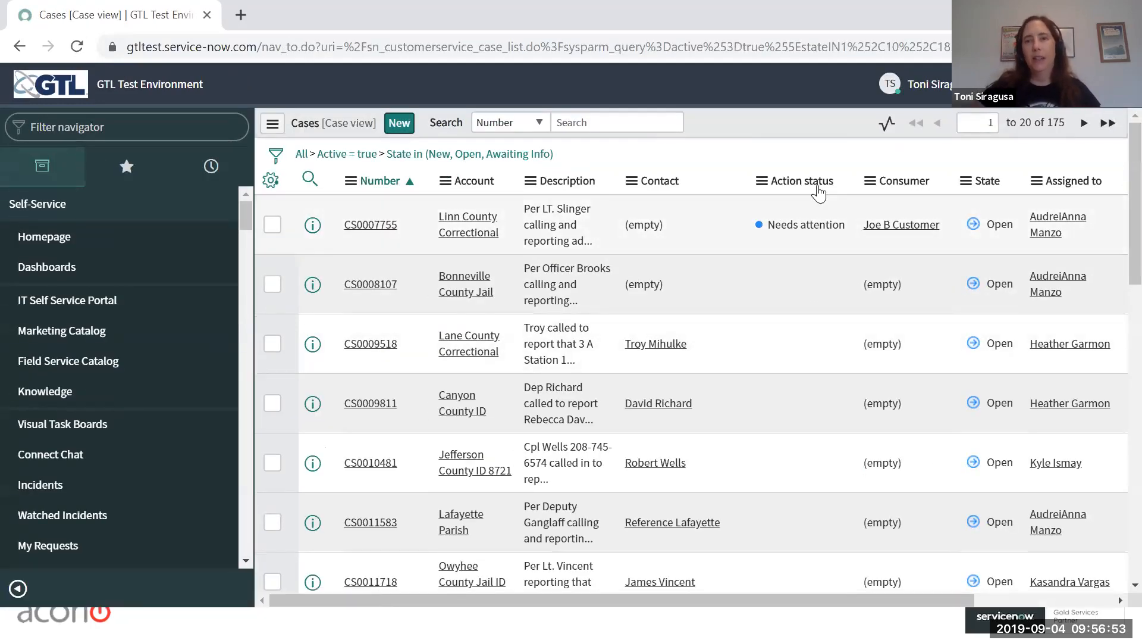
# Step: Open the Linn County Correctional case from the list, check its flag and activities, and return to the list
pyautogui.click(375, 225)
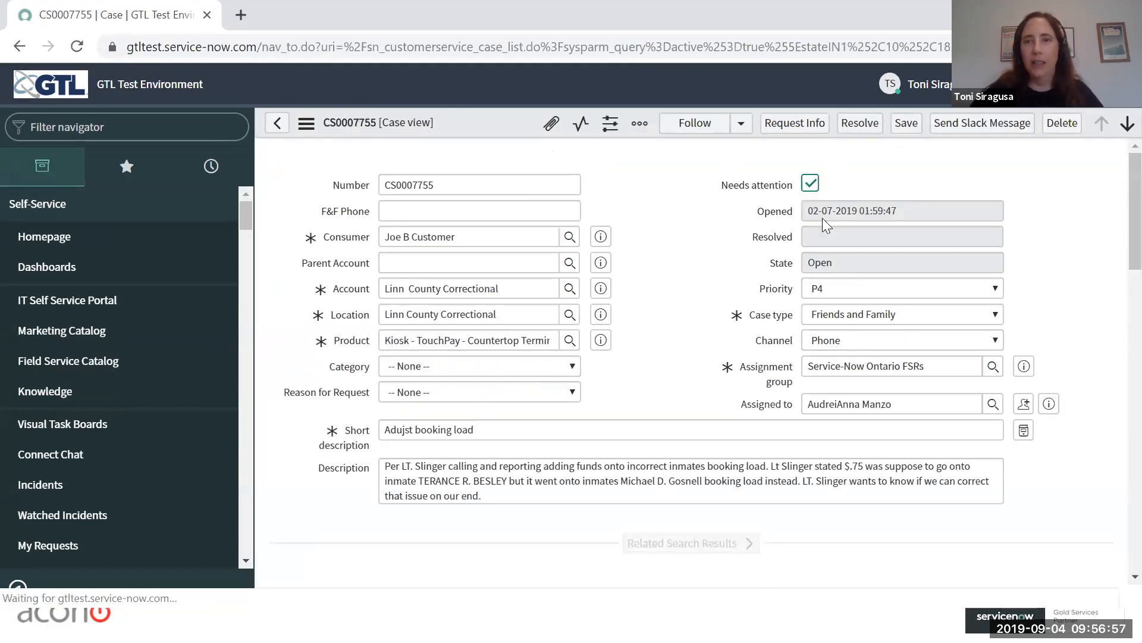
pyautogui.scroll(-10, 357, 273)
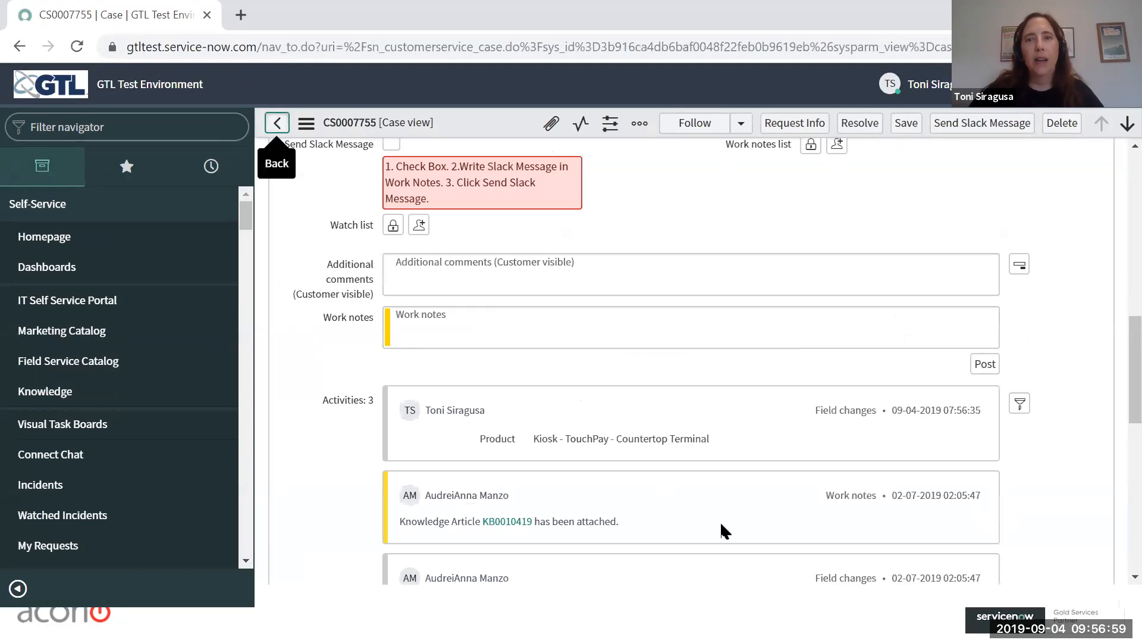
pyautogui.click(276, 124)
pyautogui.click(744, 236)
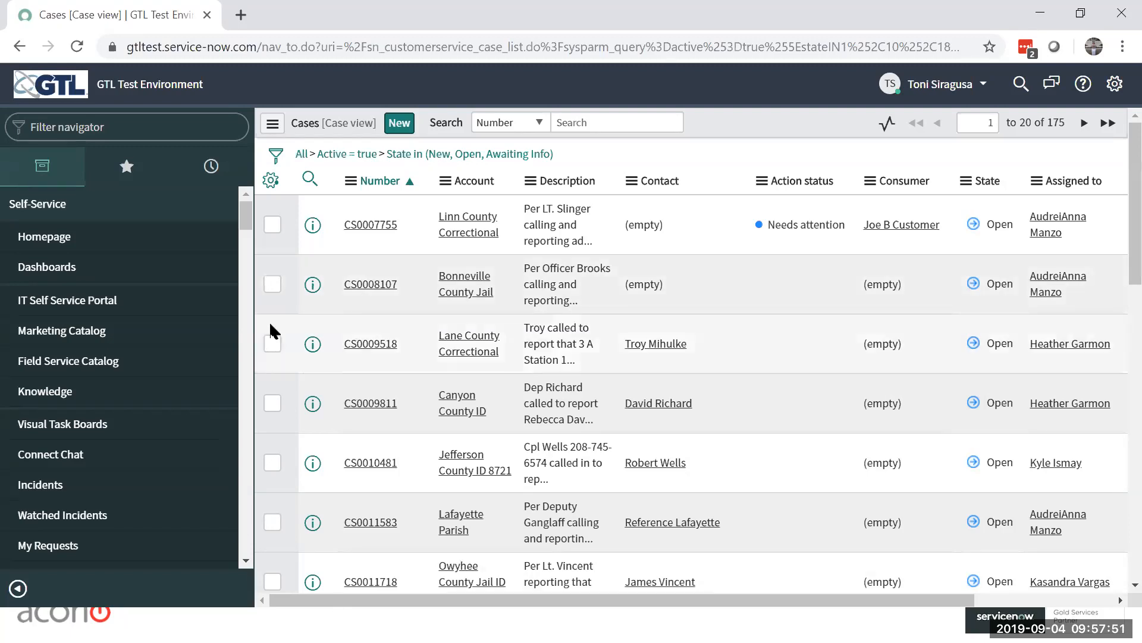
# Step: Reopen the first case in the list and review its details, activities, related links and Notes section
pyautogui.click(359, 229)
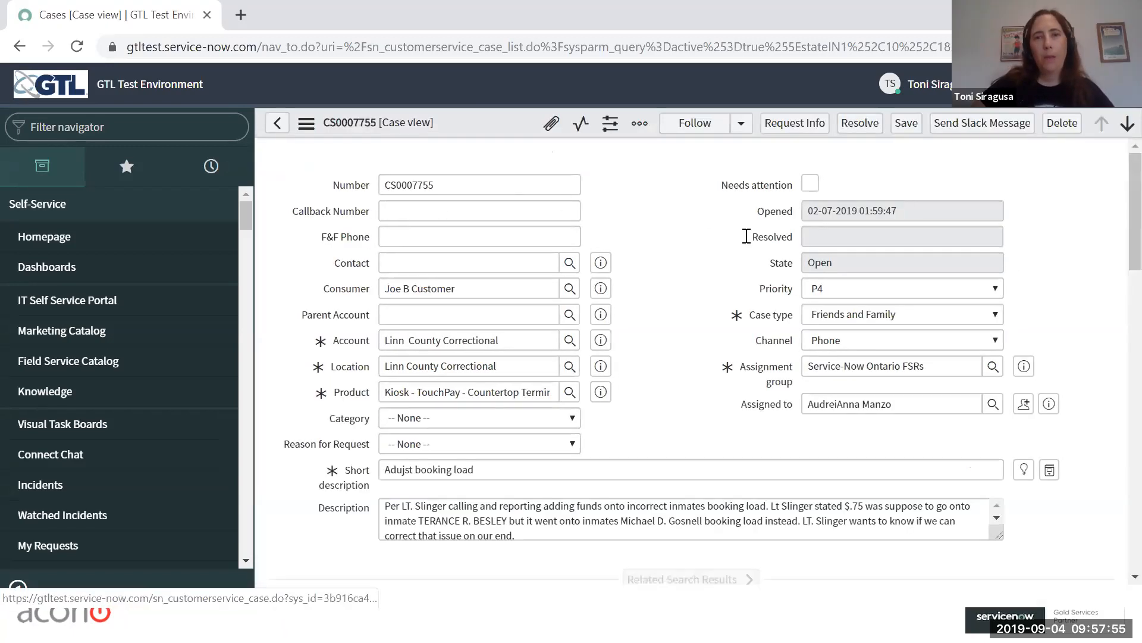
pyautogui.scroll(-10, 737, 247)
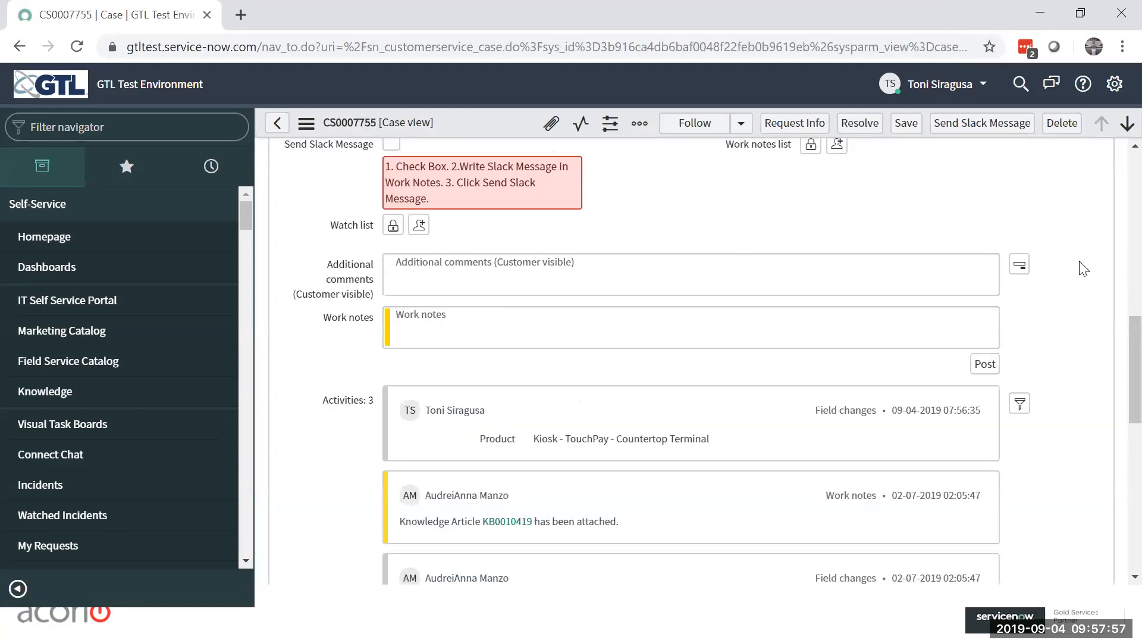
pyautogui.scroll(-6, 1112, 321)
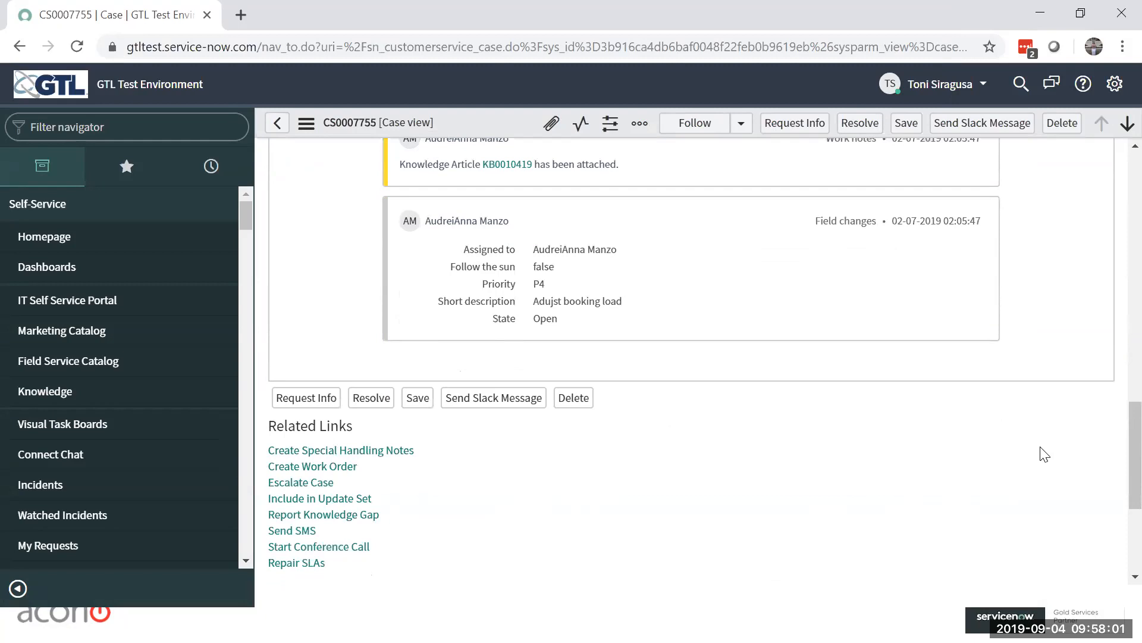
pyautogui.scroll(15, 1040, 495)
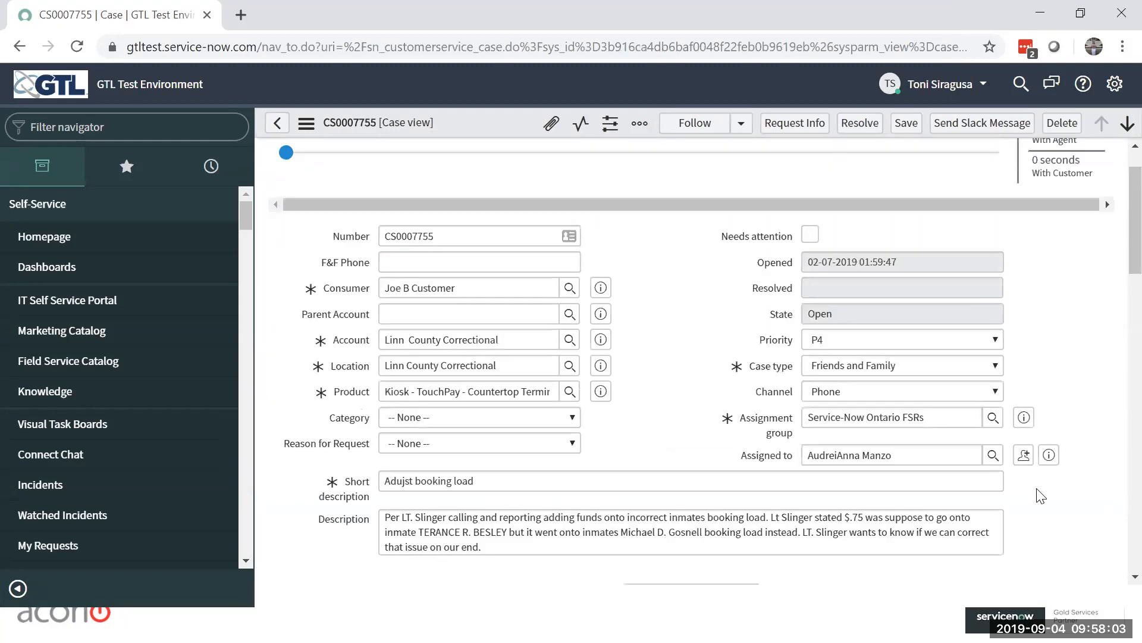
pyautogui.scroll(-10, 1041, 404)
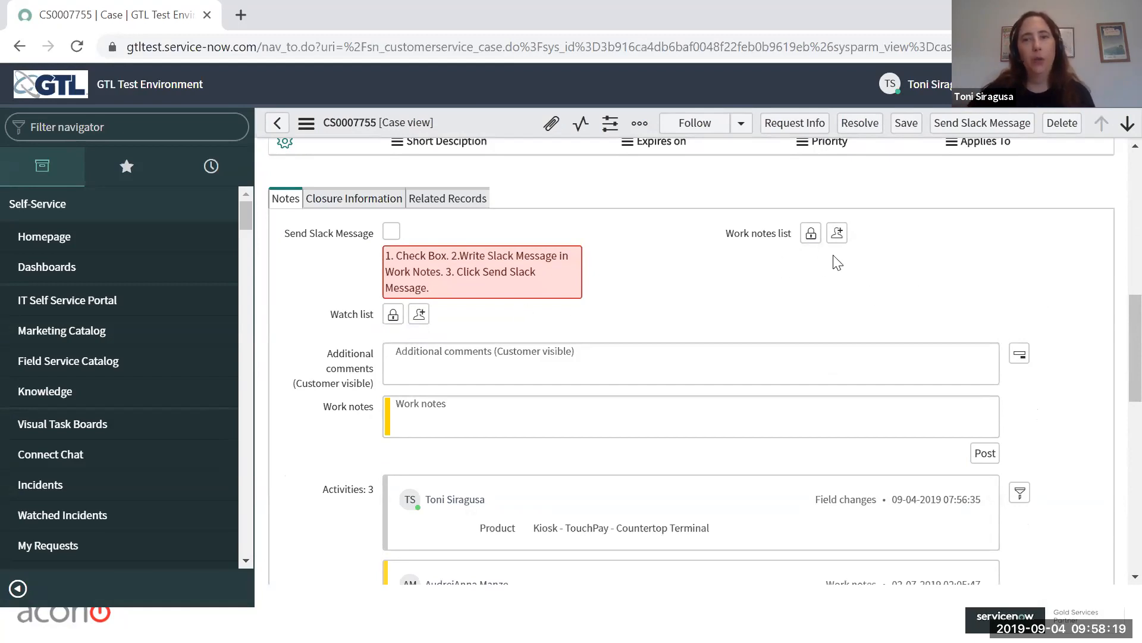
# Step: Add yourself to the case's Work notes list, unlock the list for editing, and remove your entry again
pyautogui.click(838, 233)
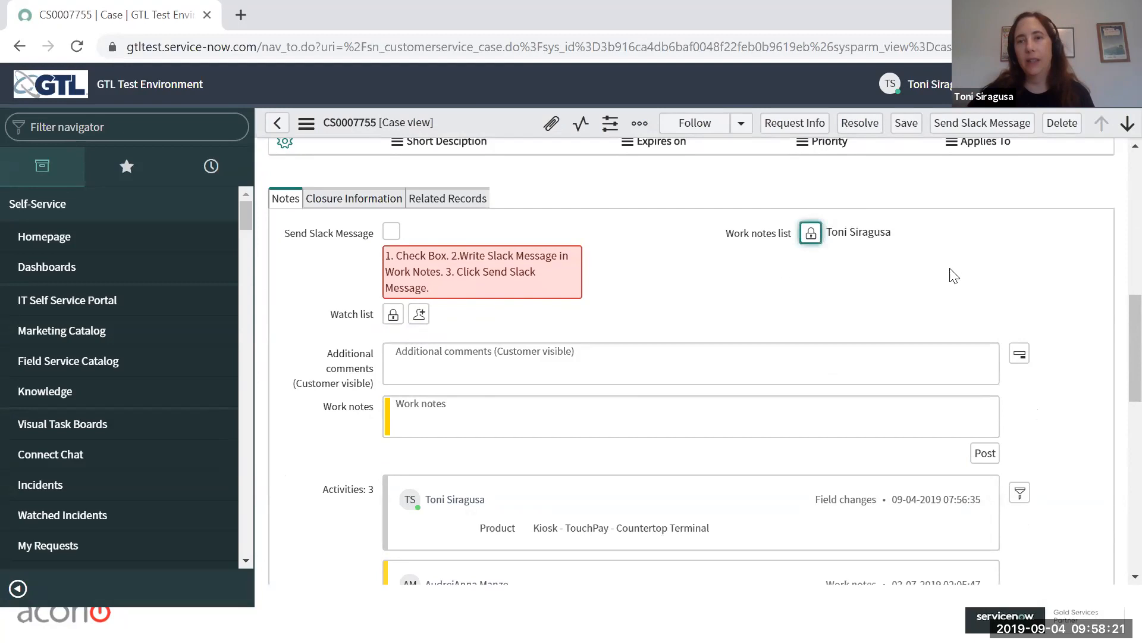
pyautogui.click(811, 233)
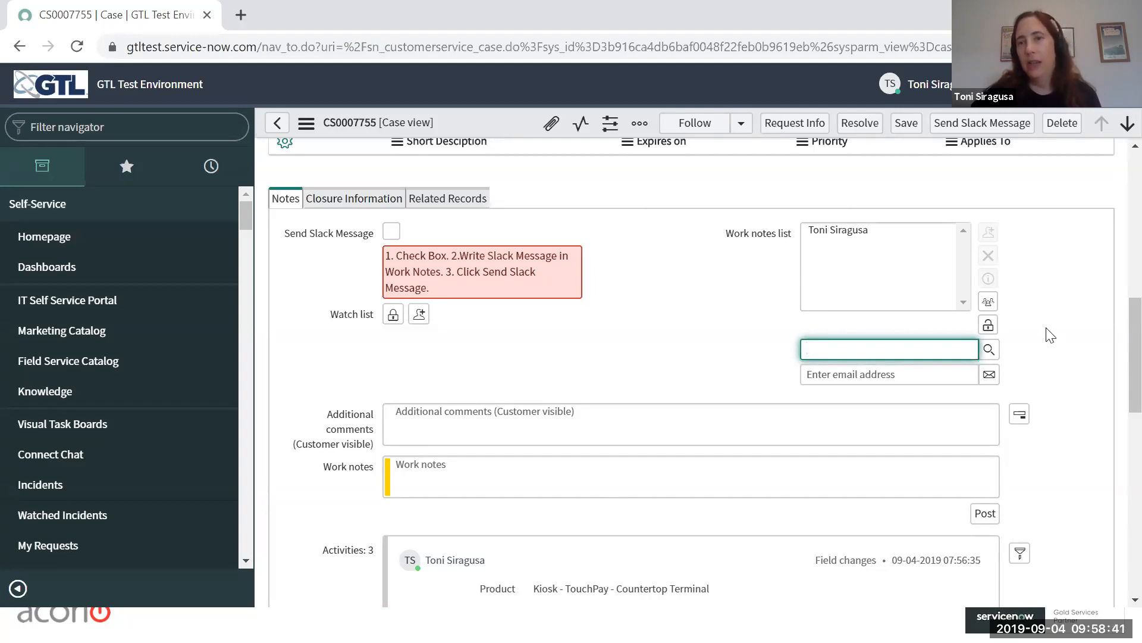
pyautogui.click(1079, 279)
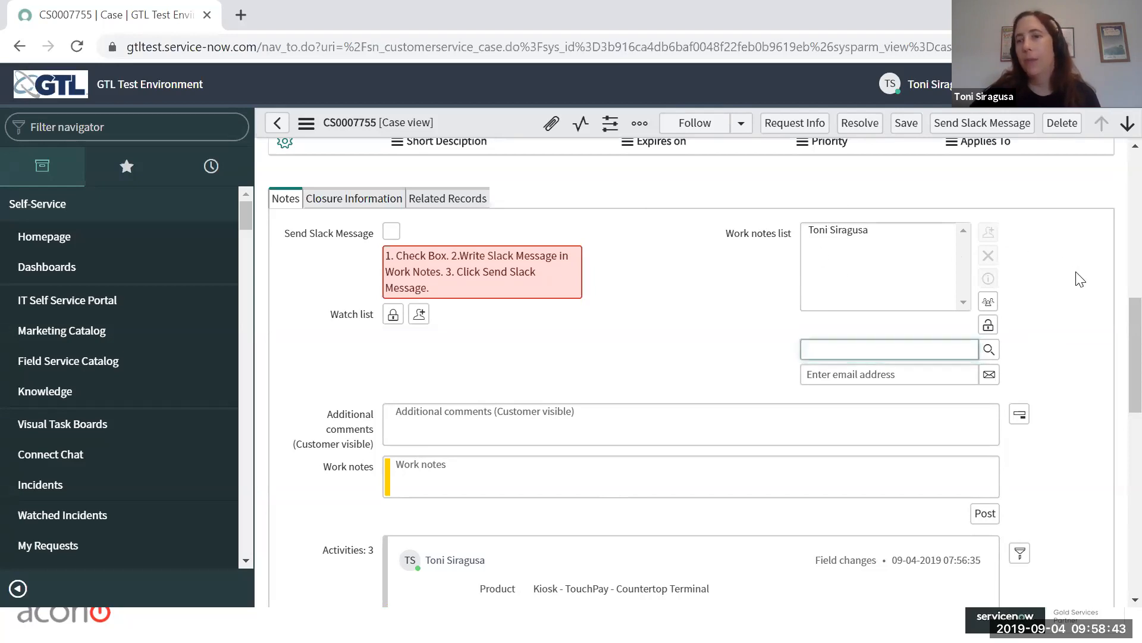
pyautogui.click(908, 229)
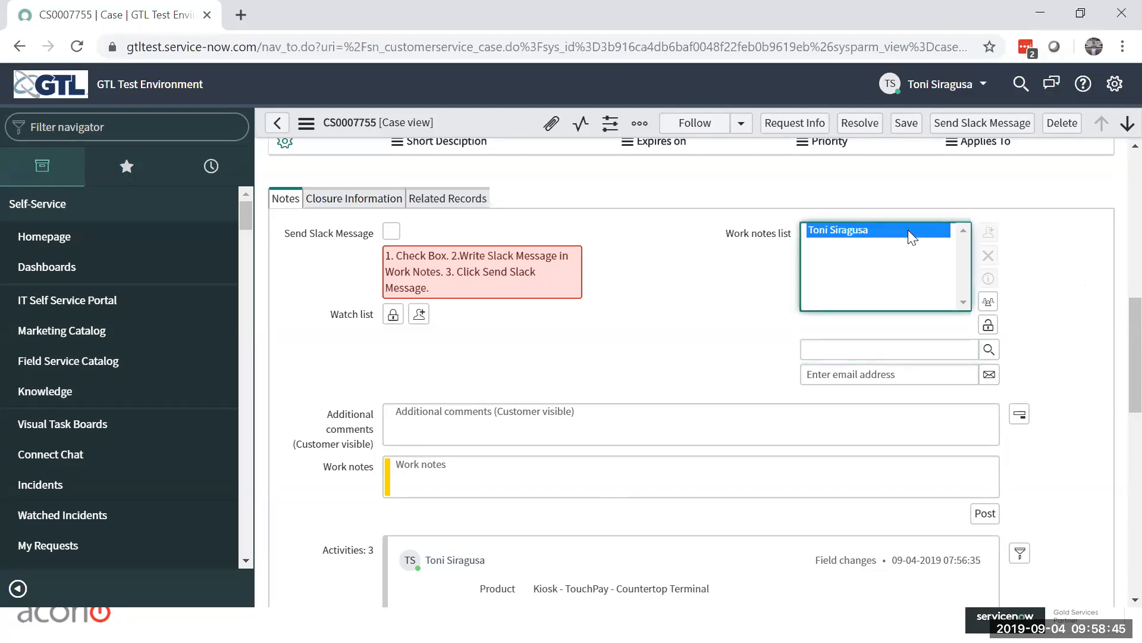
pyautogui.click(988, 255)
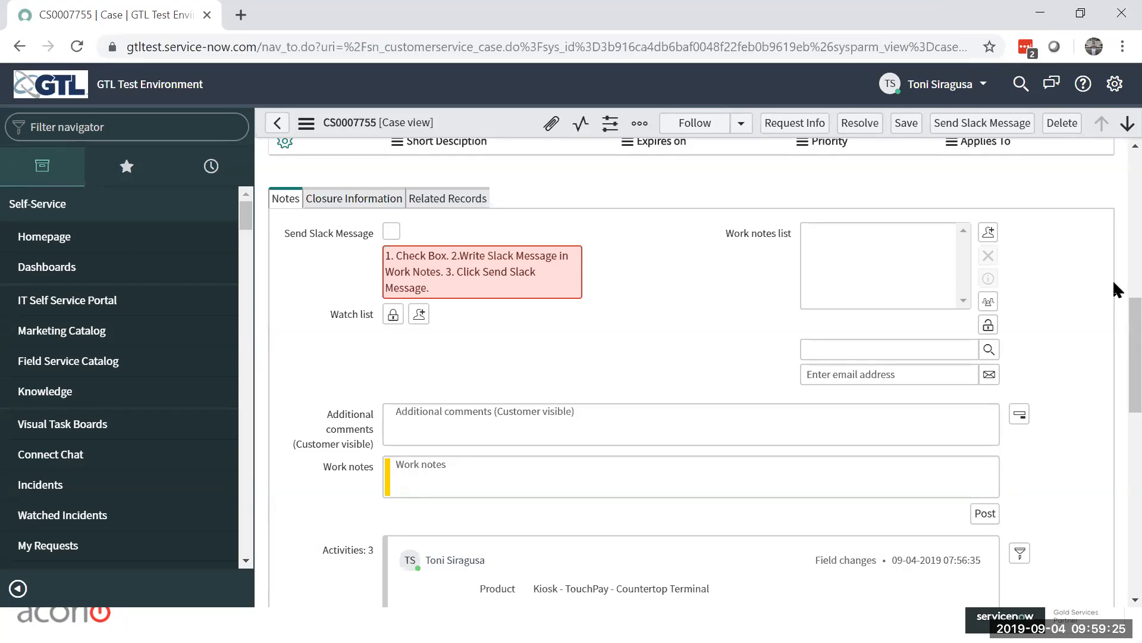
# Step: Review the case form down to its activities, and collapse the application navigator to widen the form
pyautogui.moveTo(1134, 322); pyautogui.dragTo(1134, 181)
pyautogui.scroll(5, 1118, 188)
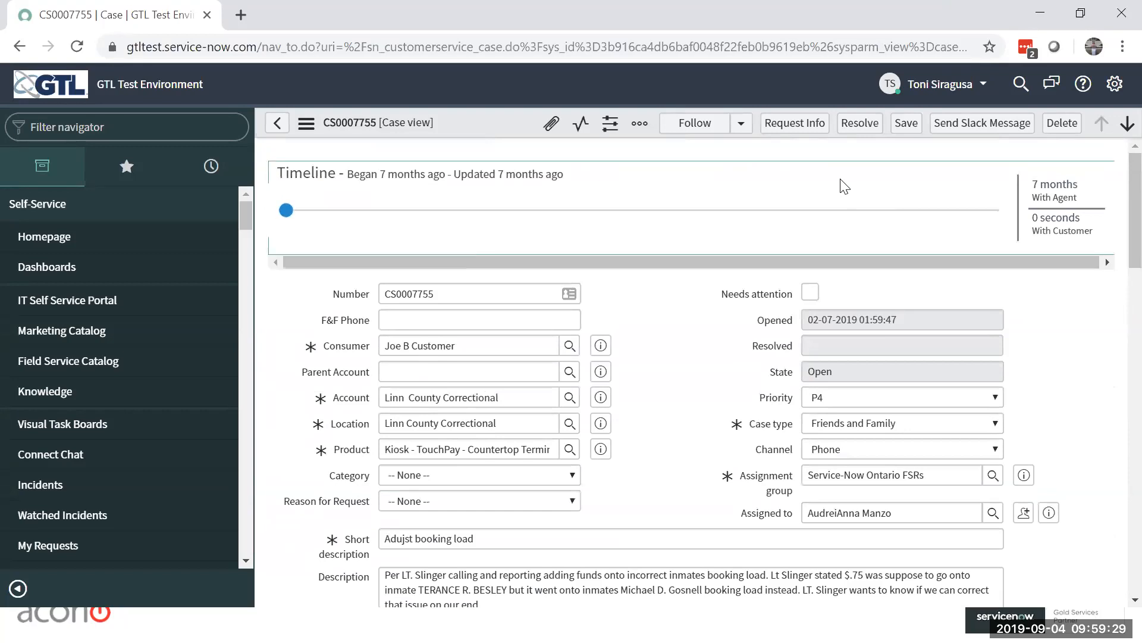
pyautogui.scroll(-10, 1069, 395)
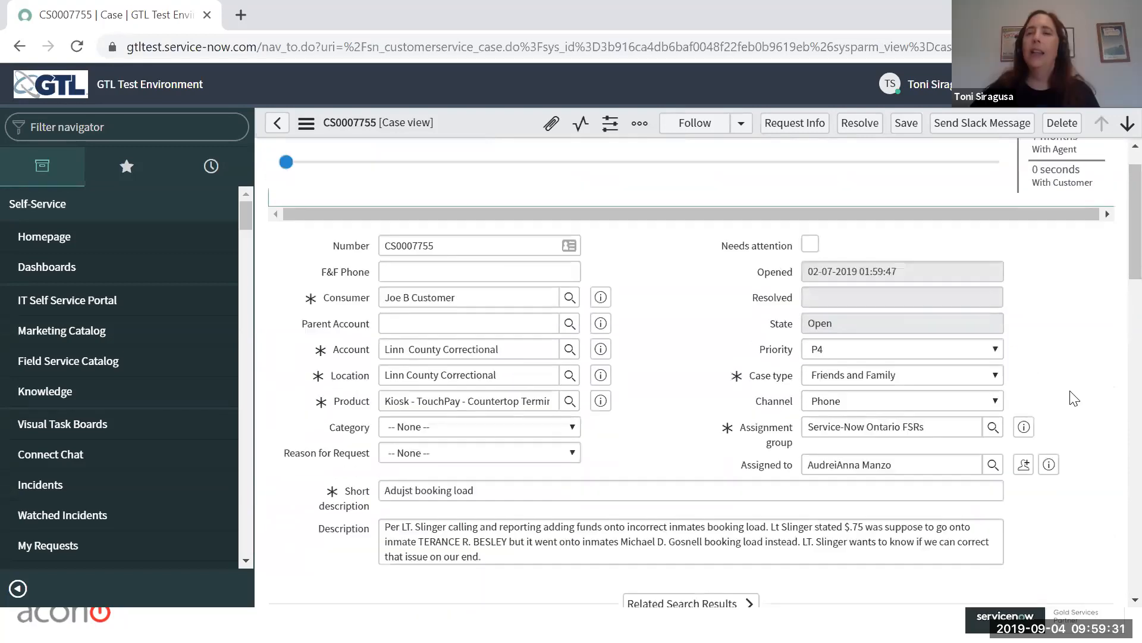
pyautogui.scroll(-1, 1074, 398)
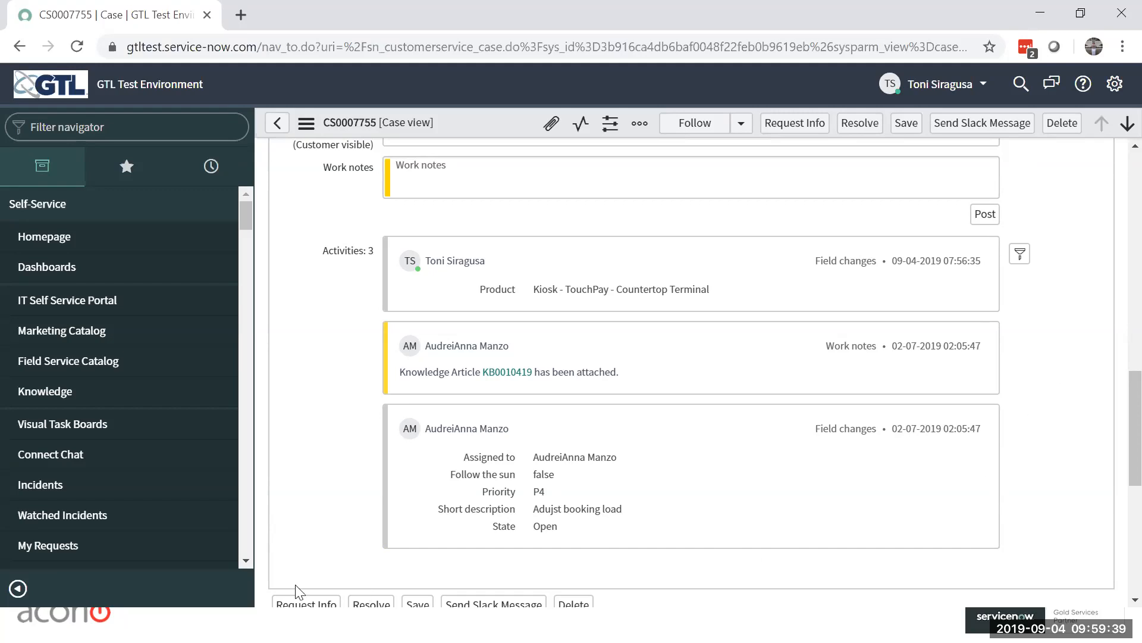
pyautogui.click(18, 589)
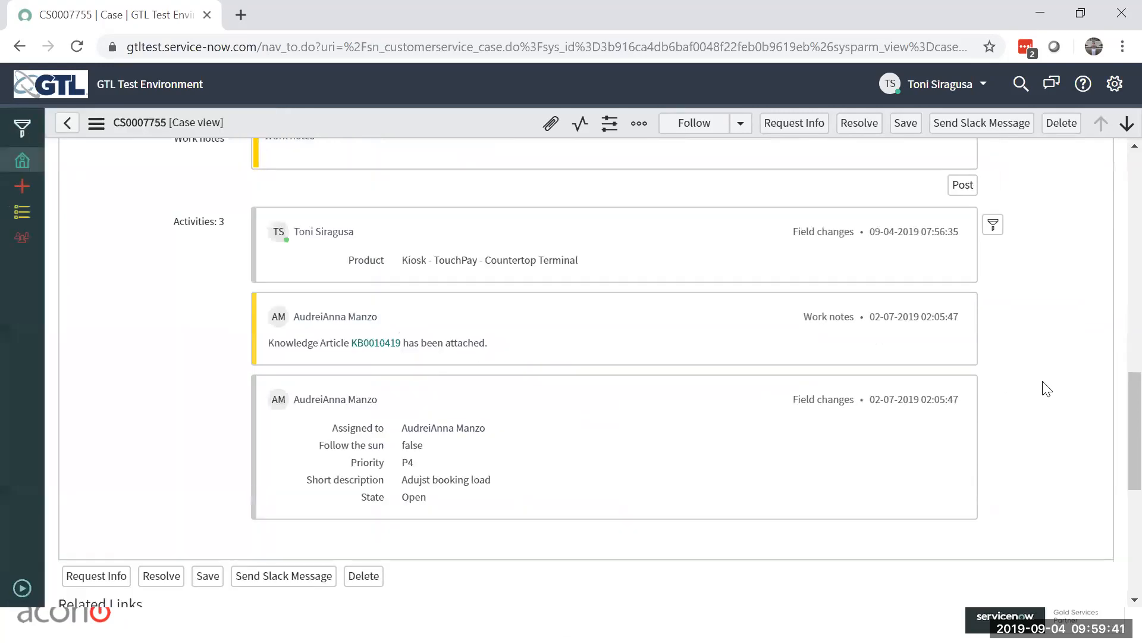
pyautogui.scroll(2, 1064, 387)
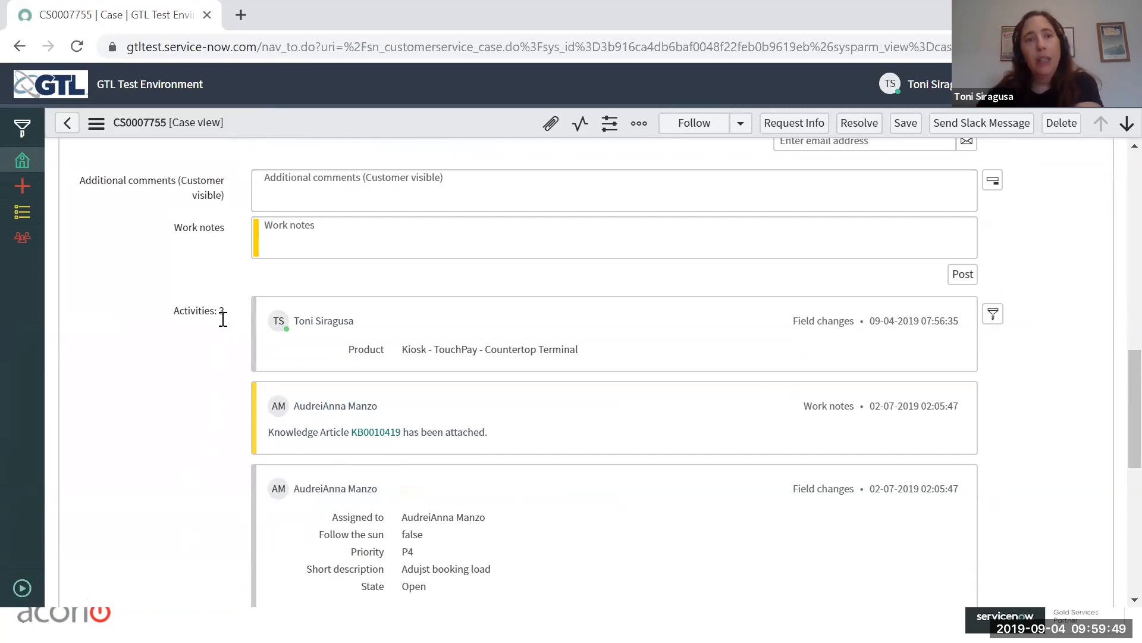
# Step: Compare the customer-visible Additional comments field with the Work notes field without entering any text
pyautogui.click(380, 186)
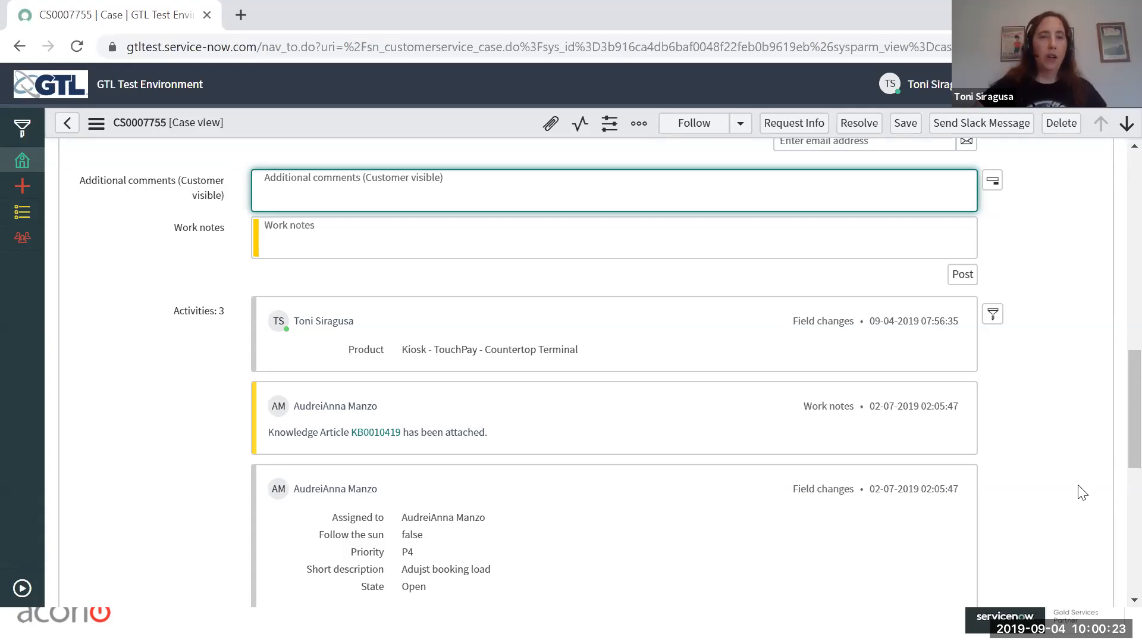
pyautogui.click(321, 238)
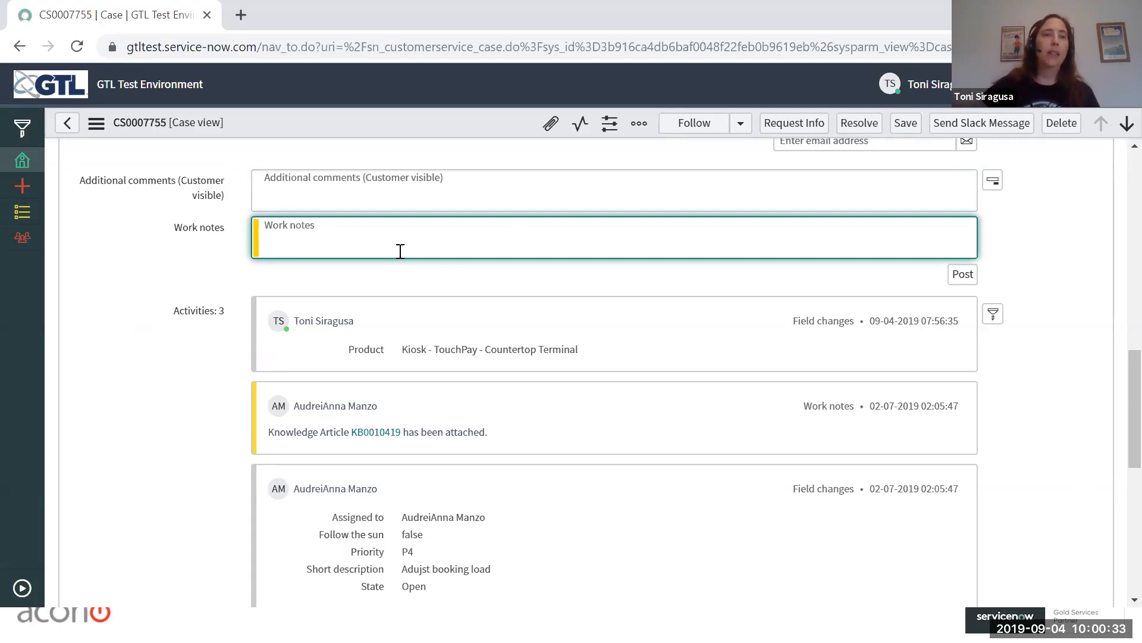
pyautogui.moveTo(171, 181); pyautogui.dragTo(81, 185)
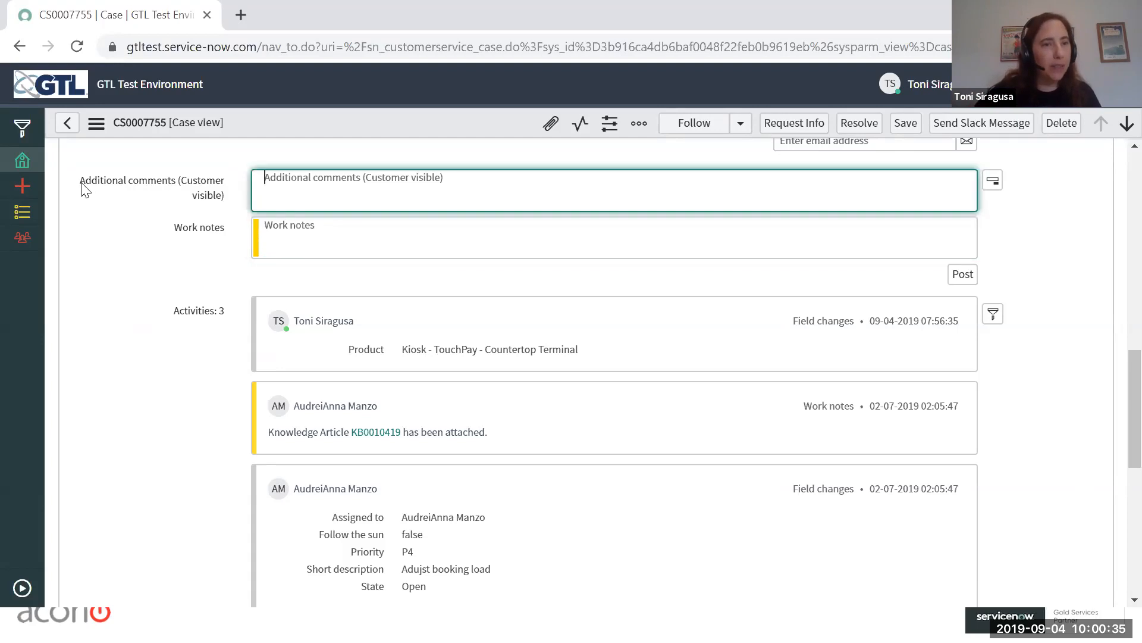
pyautogui.moveTo(189, 189); pyautogui.dragTo(224, 204)
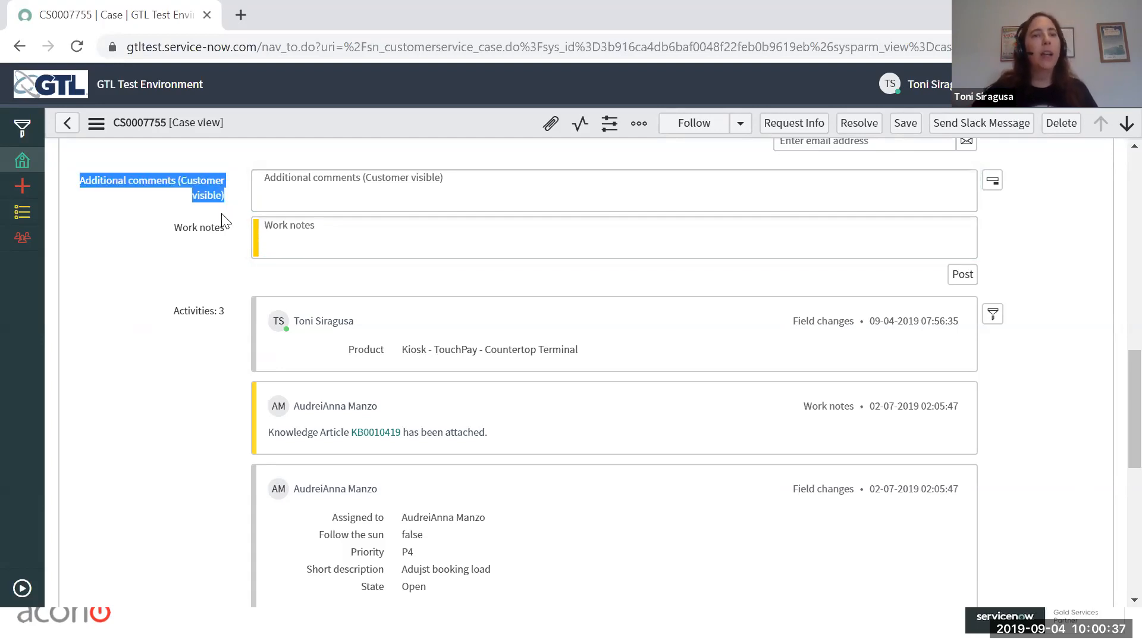
pyautogui.click(303, 186)
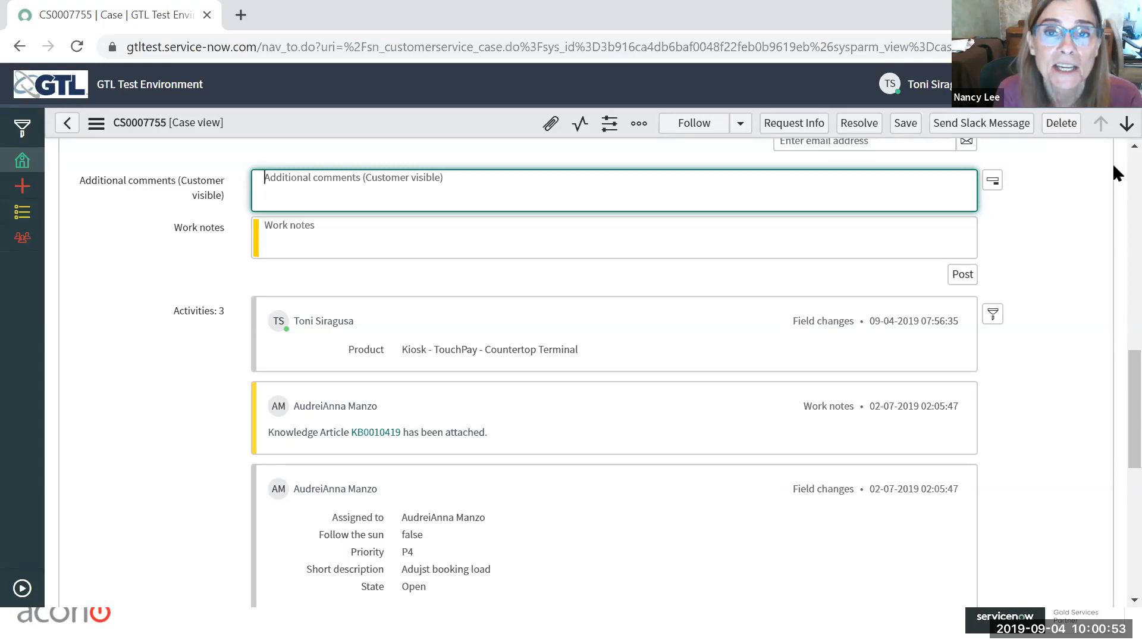
# Step: Filter the application navigator for "incident", list the Service Desk incidents, and open the first incident in the list
pyautogui.scroll(15, 1112, 374)
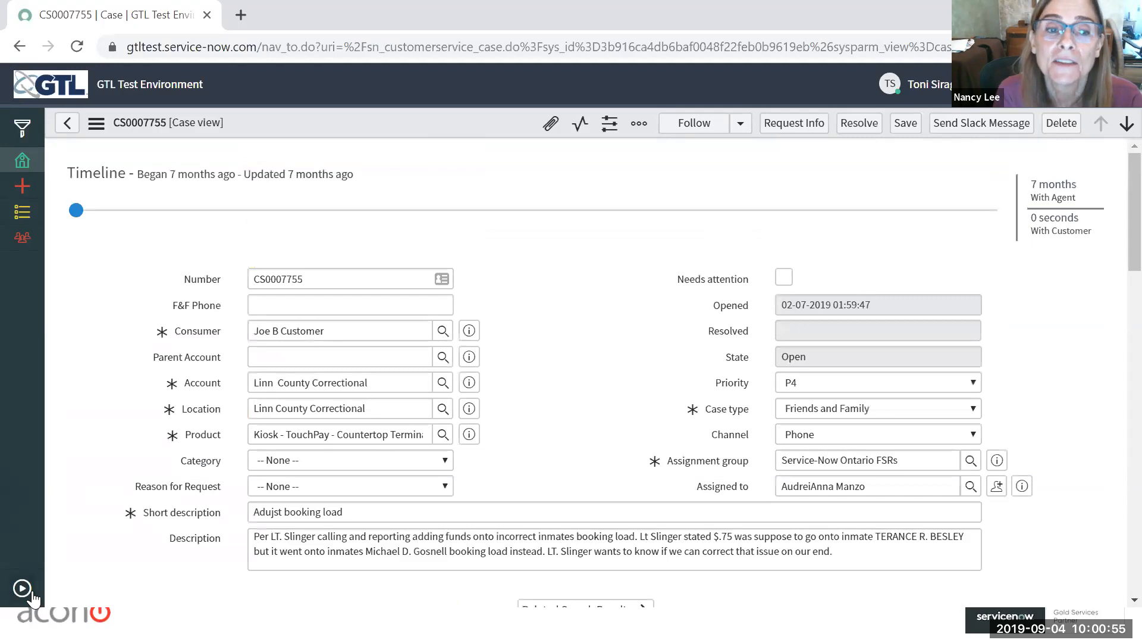
pyautogui.click(18, 127)
pyautogui.click(183, 125)
pyautogui.write('incident')
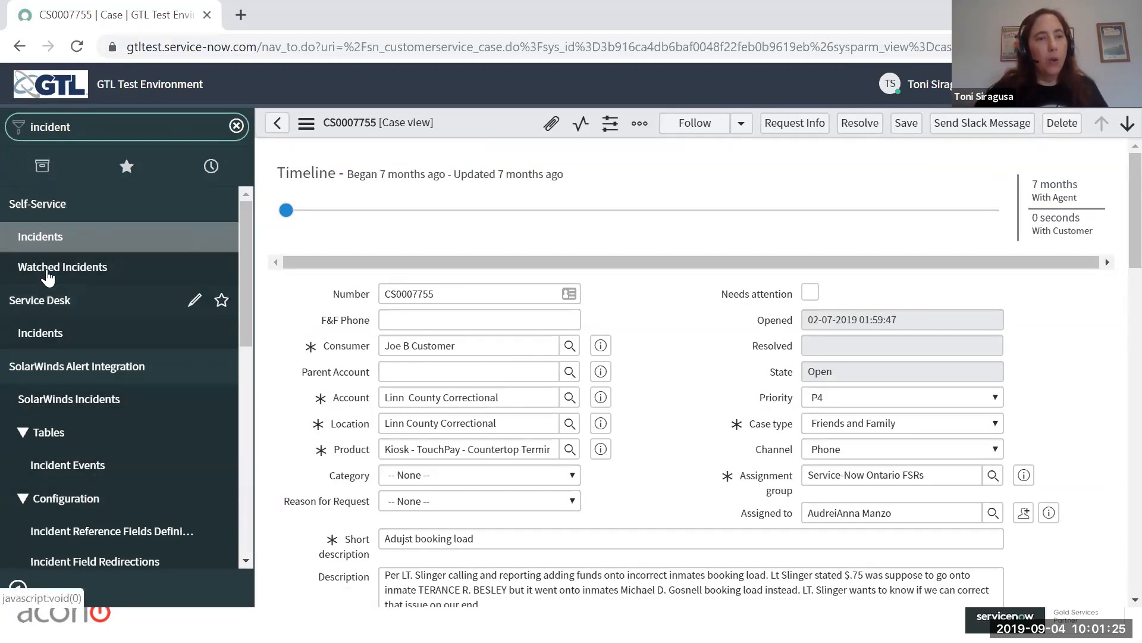
pyautogui.click(42, 335)
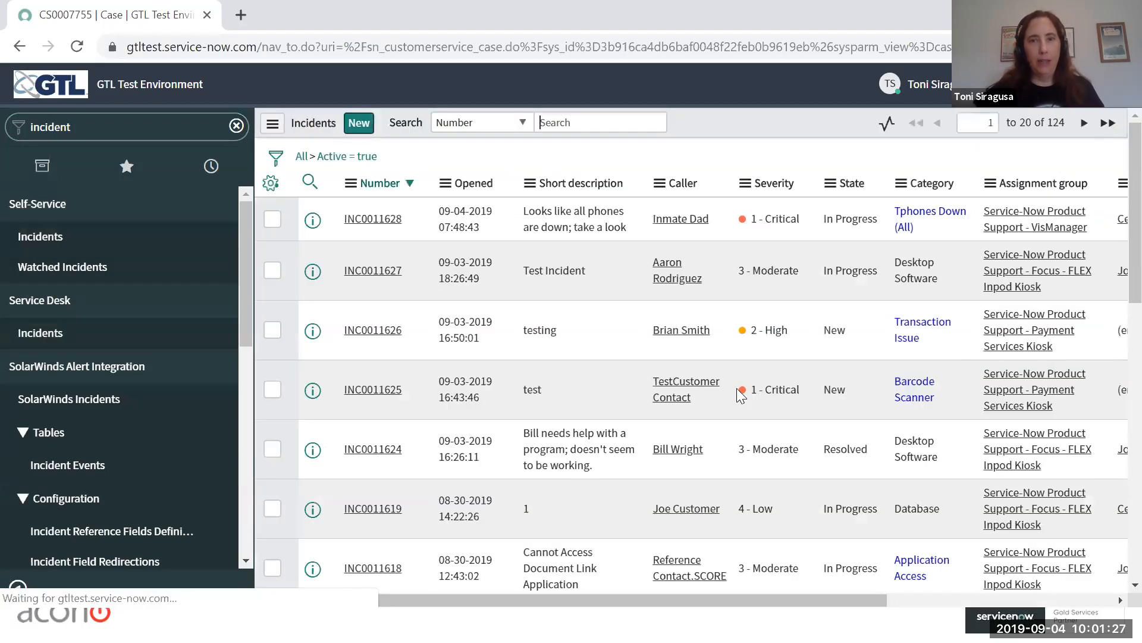
pyautogui.click(362, 217)
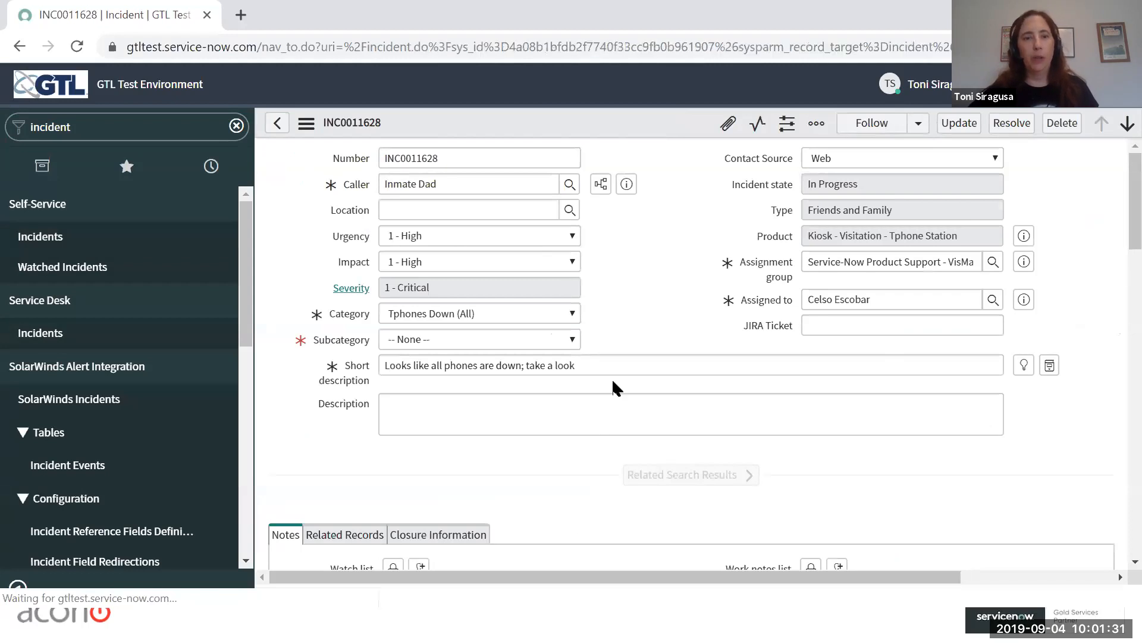
# Step: Examine the incident's Notes section, comparing the Work notes field with the customer-visible Additional comments field
pyautogui.scroll(-5, 566, 436)
pyautogui.scroll(-1, 553, 439)
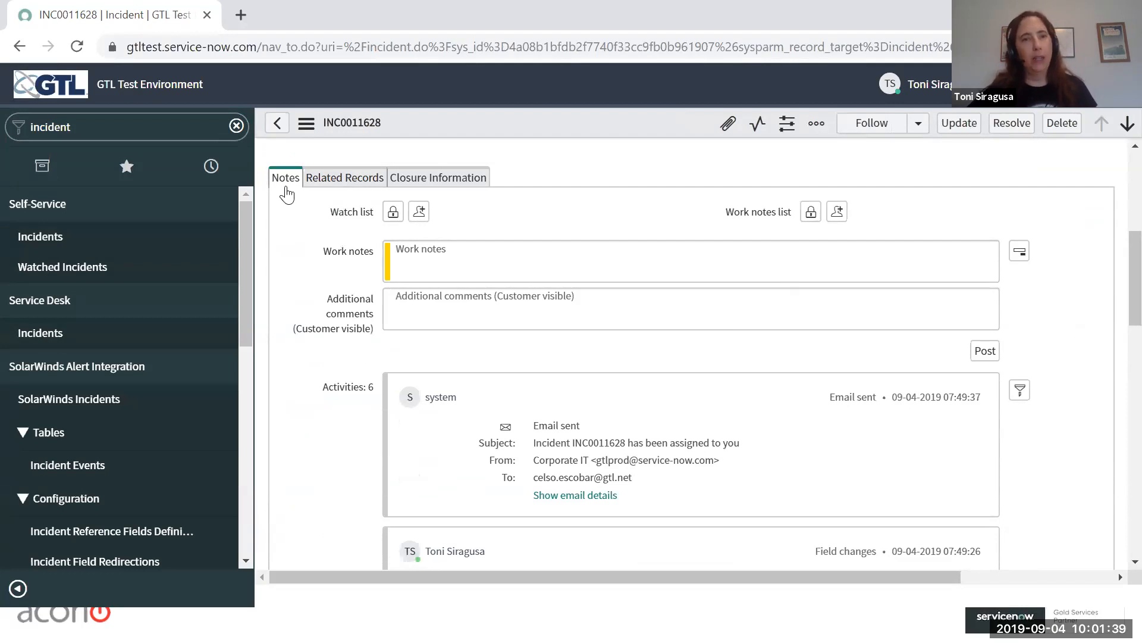
pyautogui.moveTo(373, 315)
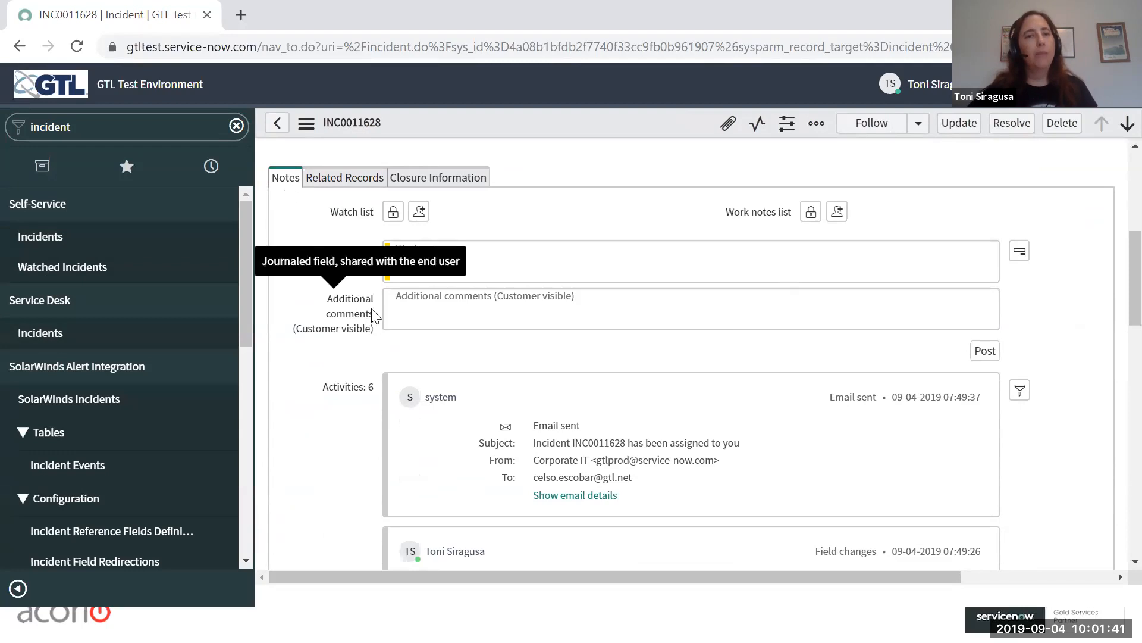
pyautogui.click(407, 311)
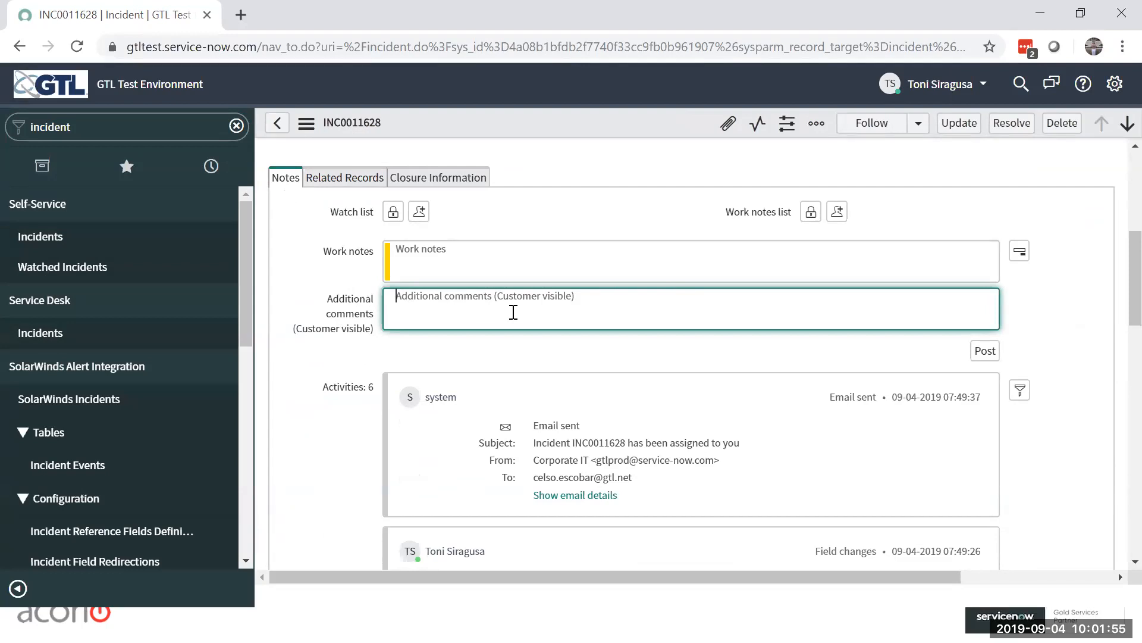
pyautogui.click(1049, 173)
# Step: Post the customer-visible additional comment "Comment to customer" on the incident
pyautogui.click(514, 308)
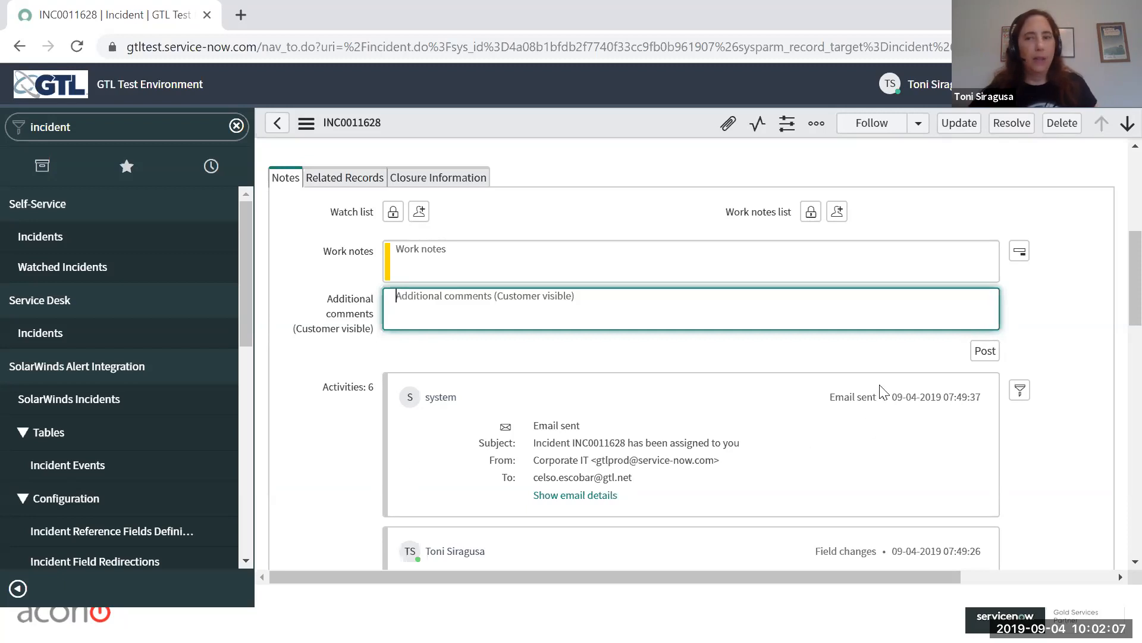
pyautogui.scroll(-3, 1112, 378)
pyautogui.scroll(-5, 1110, 378)
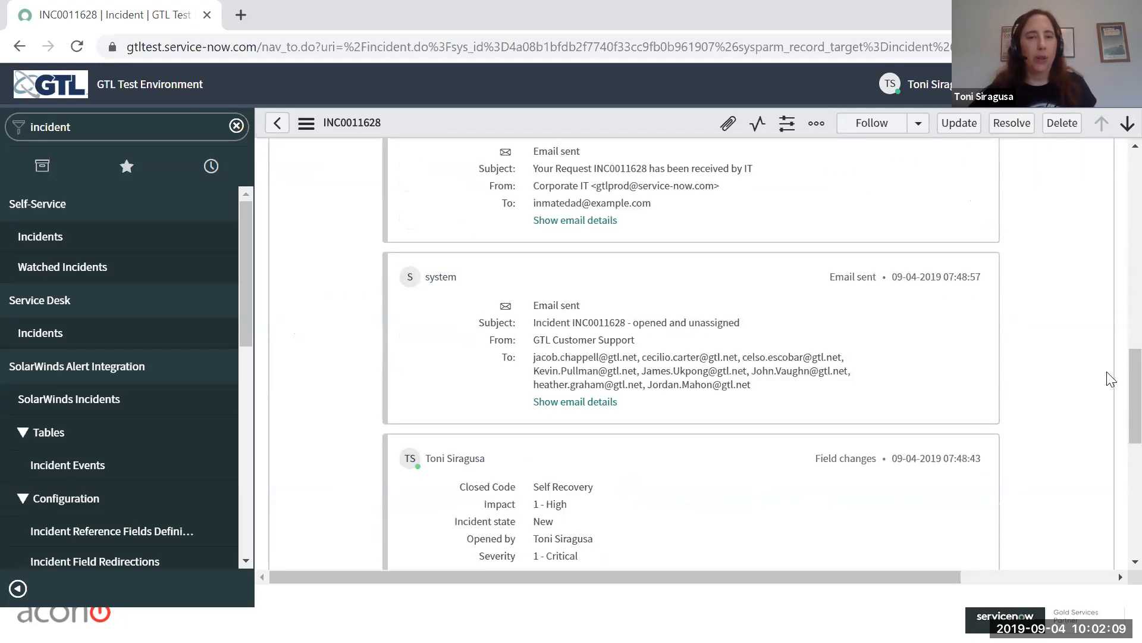
pyautogui.scroll(10, 1110, 378)
pyautogui.write('C')
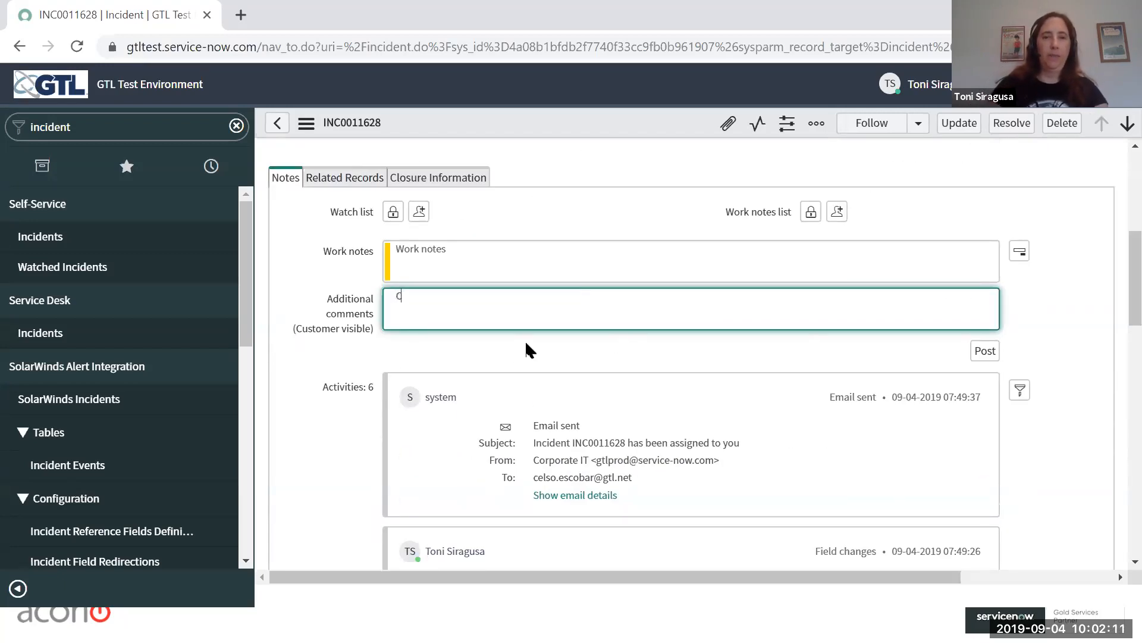
pyautogui.write('omment to customer')
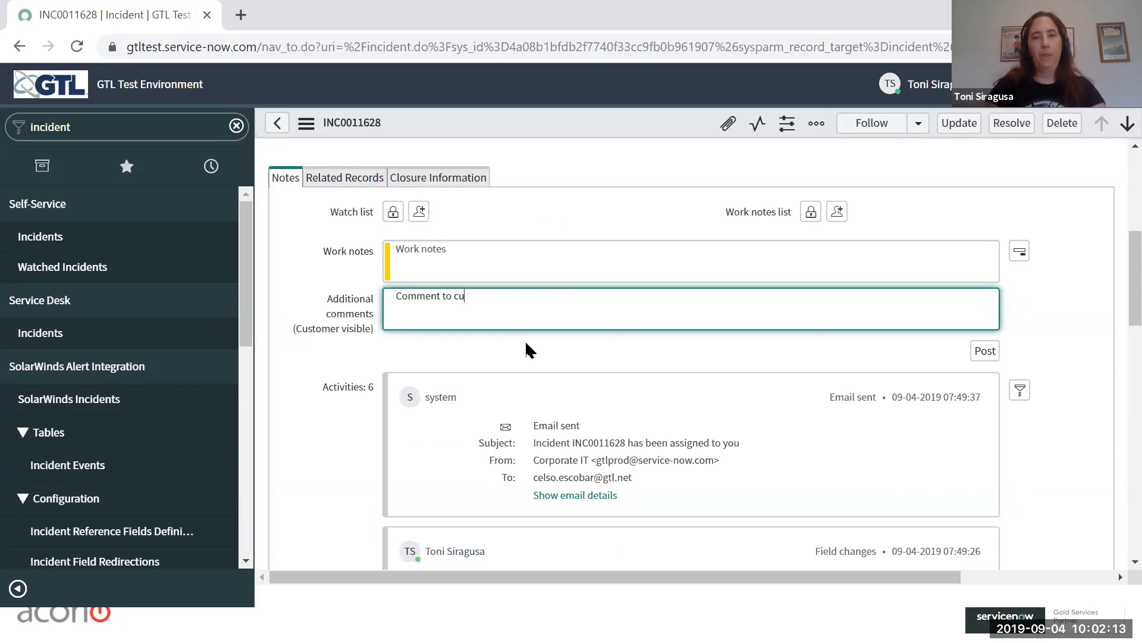
pyautogui.press('Tab')
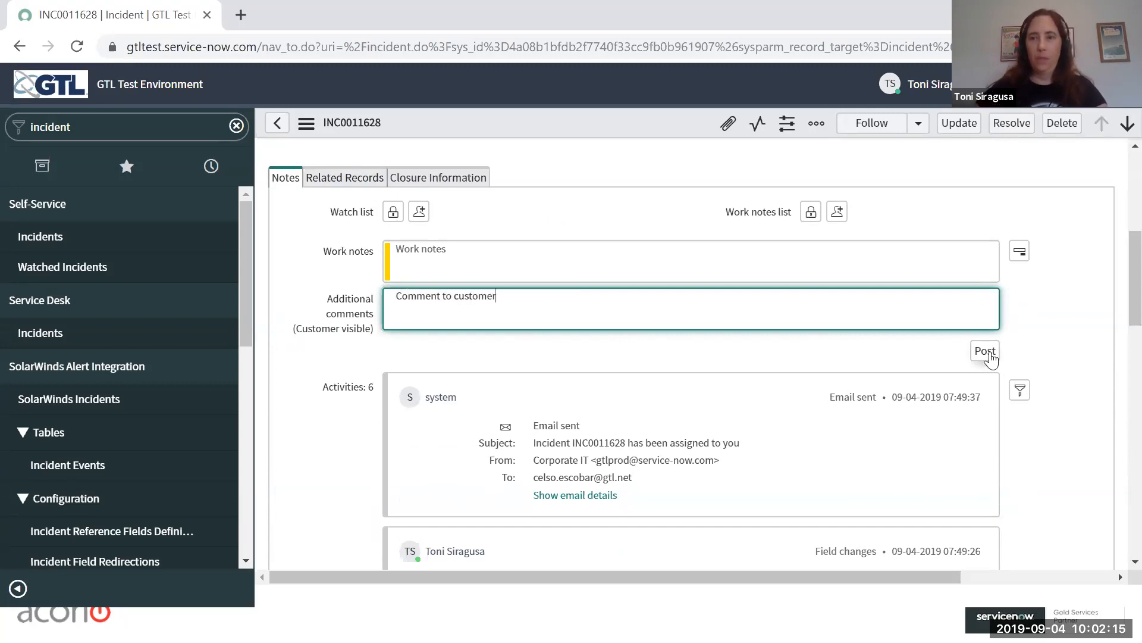
pyautogui.press('Return')
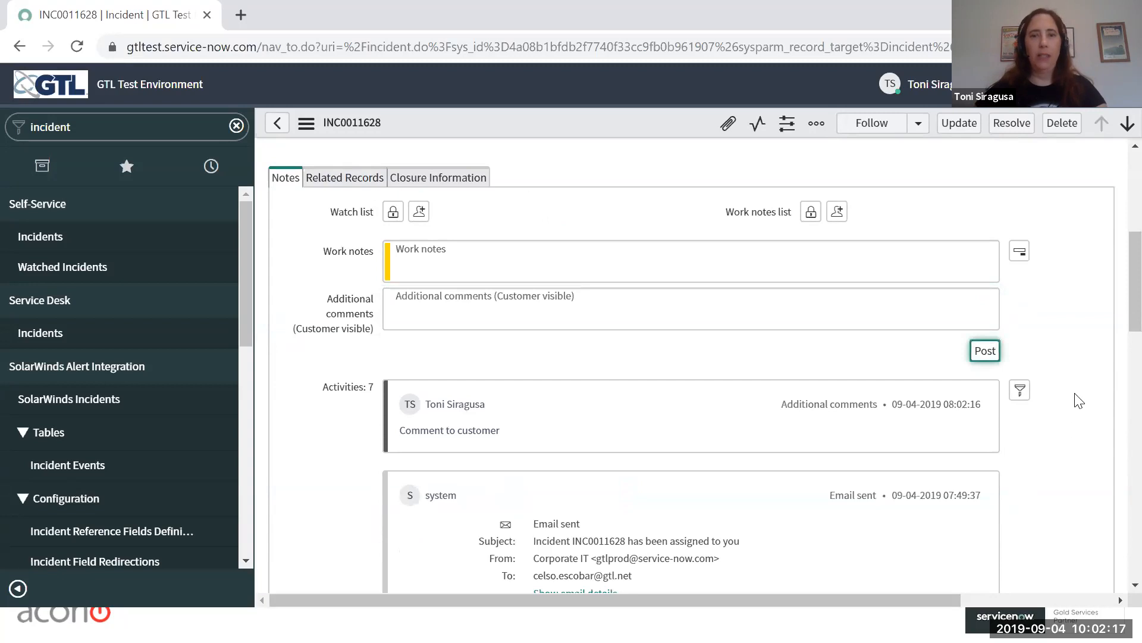
# Step: Post the work note "internal only notes" on the incident and check the entries in its activities
pyautogui.scroll(-3, 1075, 399)
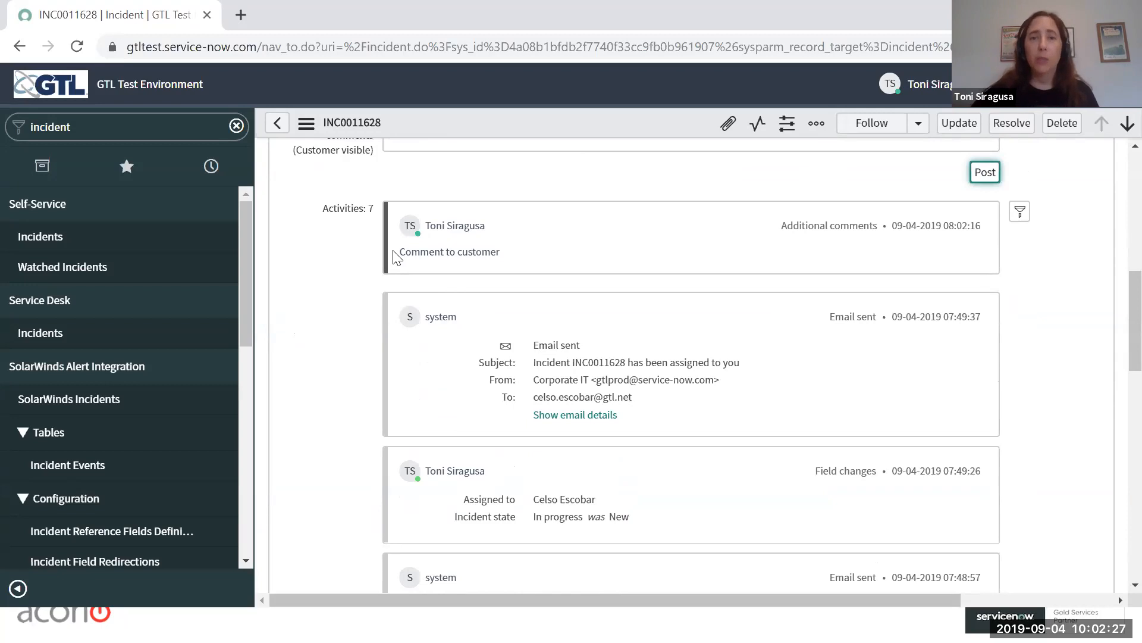
pyautogui.scroll(4, 1068, 268)
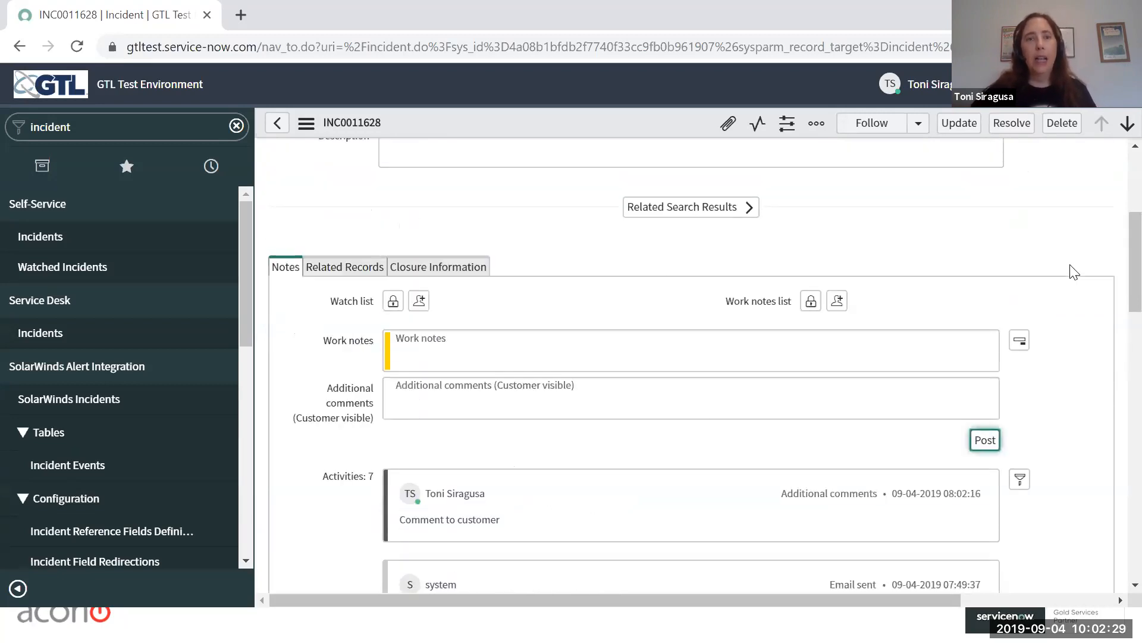
pyautogui.click(572, 339)
pyautogui.write('int')
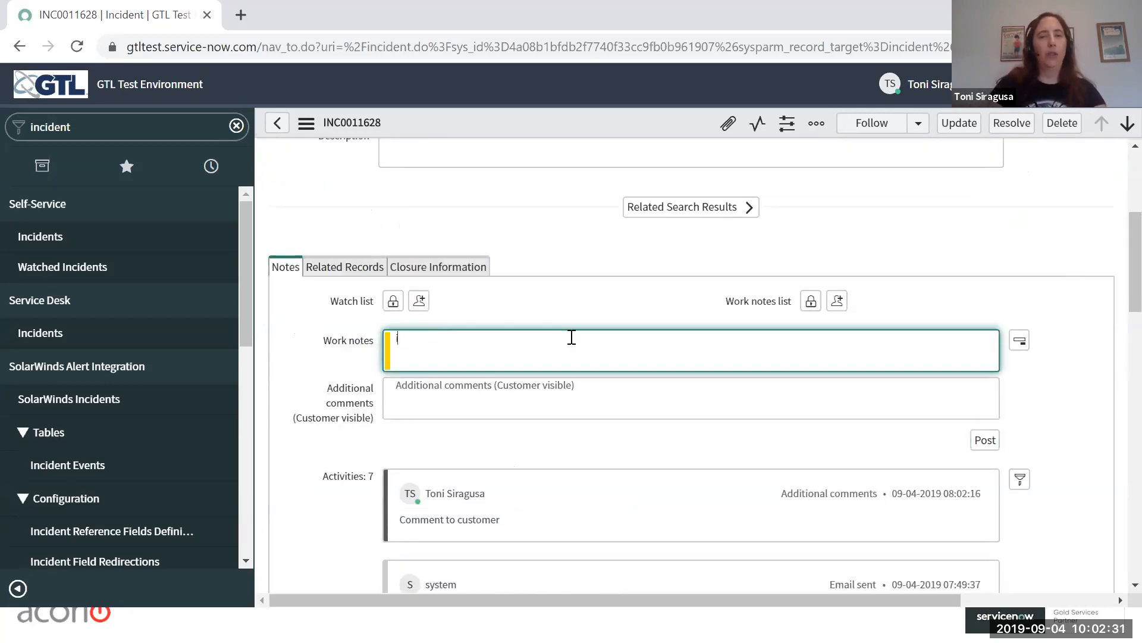
pyautogui.write('ernal on')
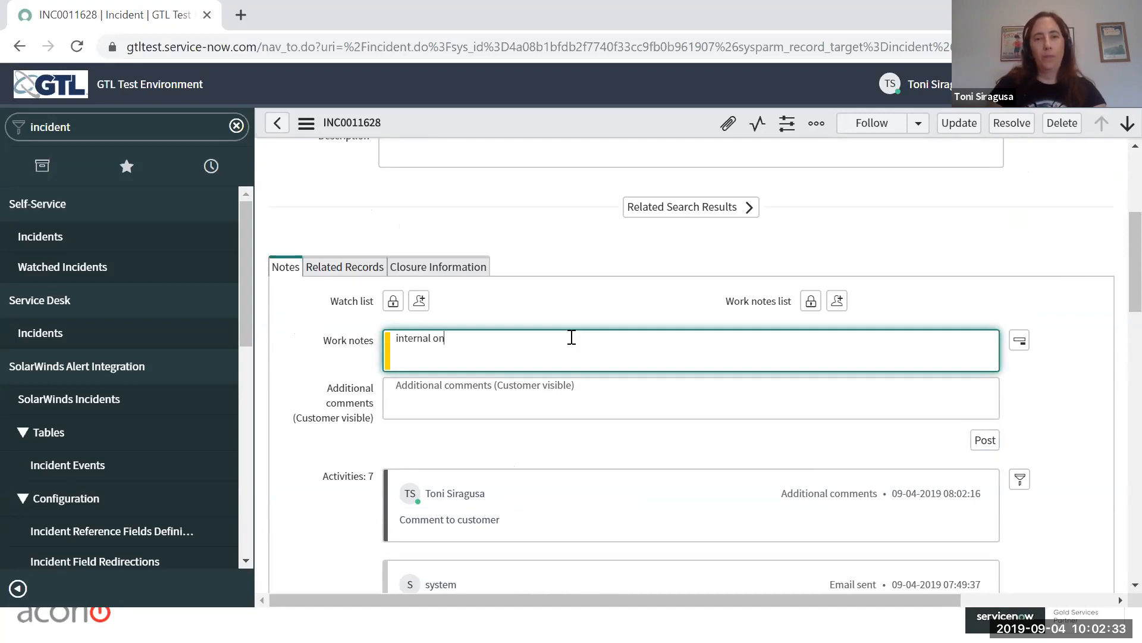
pyautogui.write('ly notes')
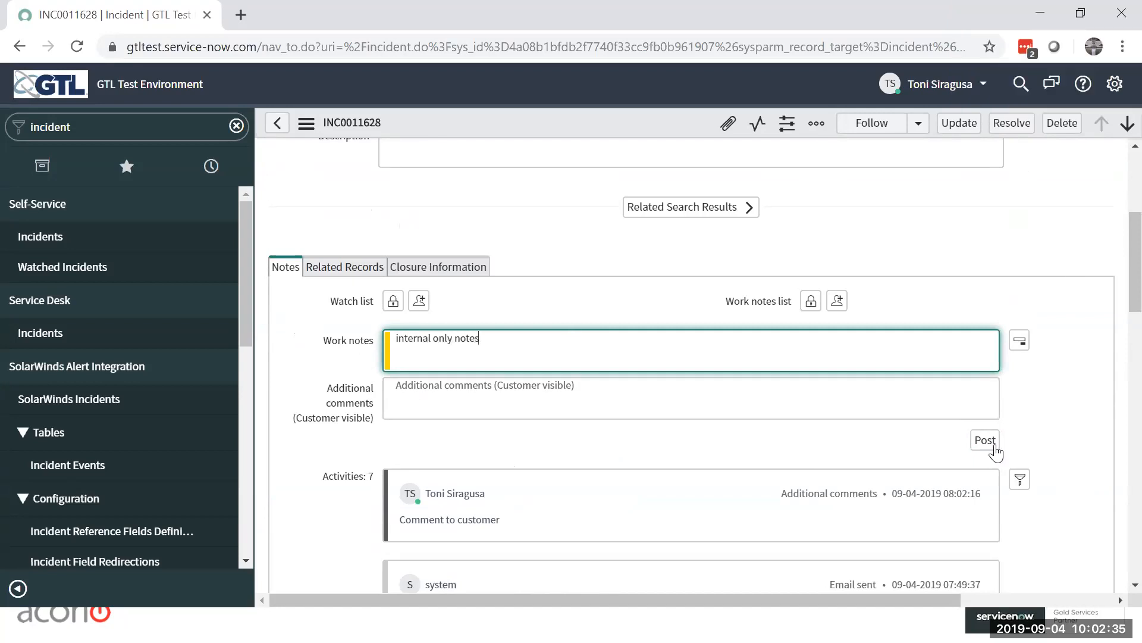
pyautogui.click(985, 441)
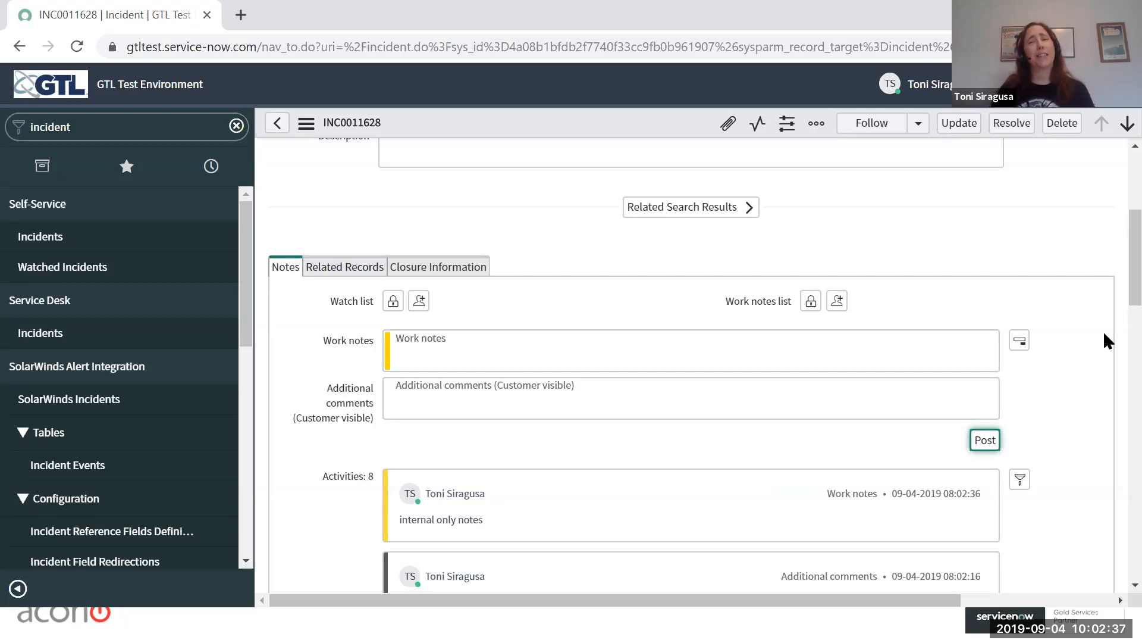
pyautogui.scroll(-3, 1104, 333)
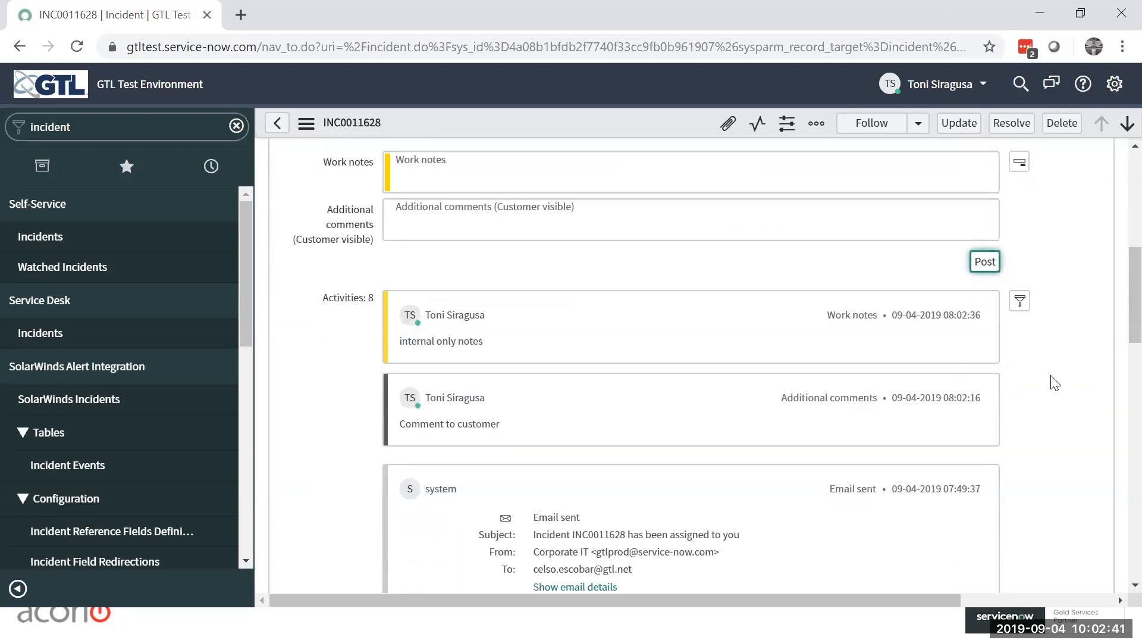
pyautogui.scroll(-2, 1055, 383)
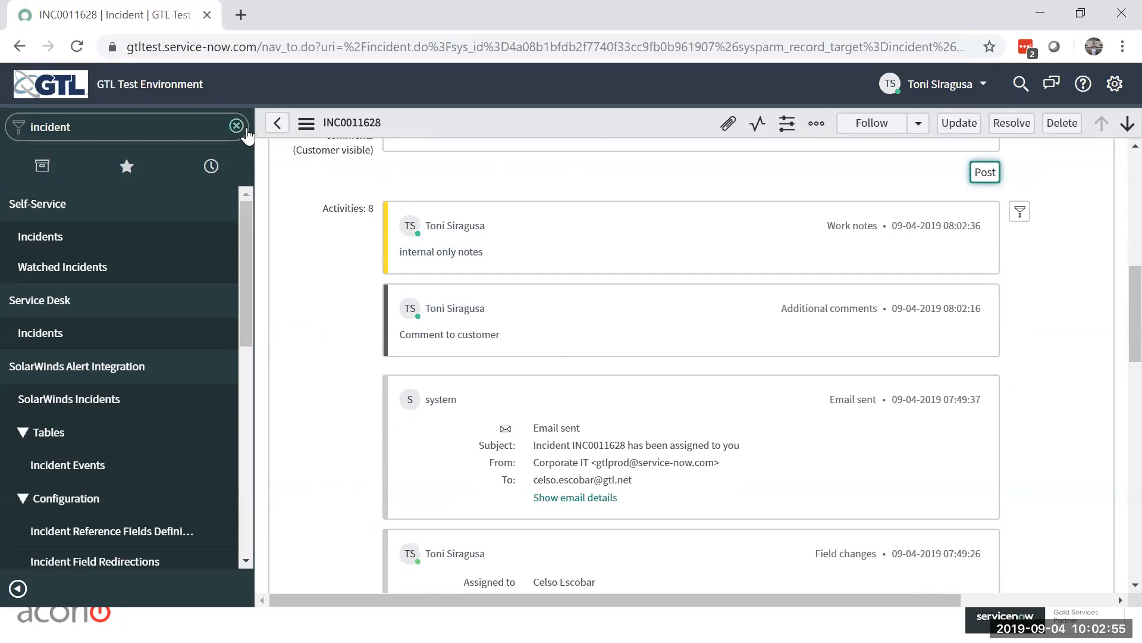
# Step: Filter the application navigator for "cases", open the All Open list under Facilities Cases, and collapse the navigator
pyautogui.click(237, 125)
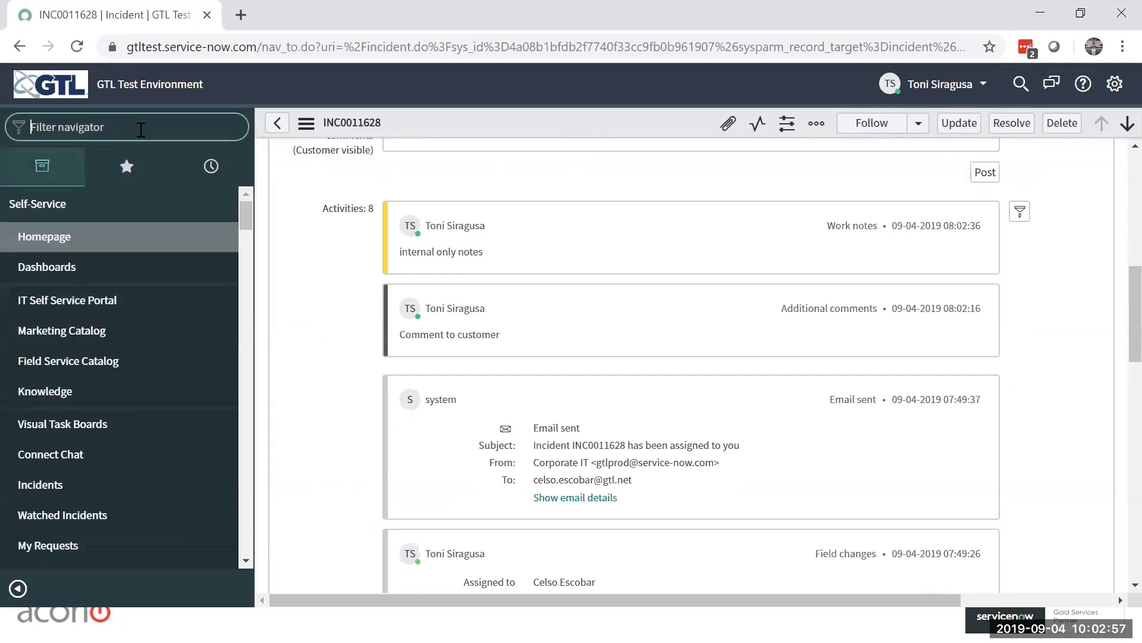
pyautogui.write('cases')
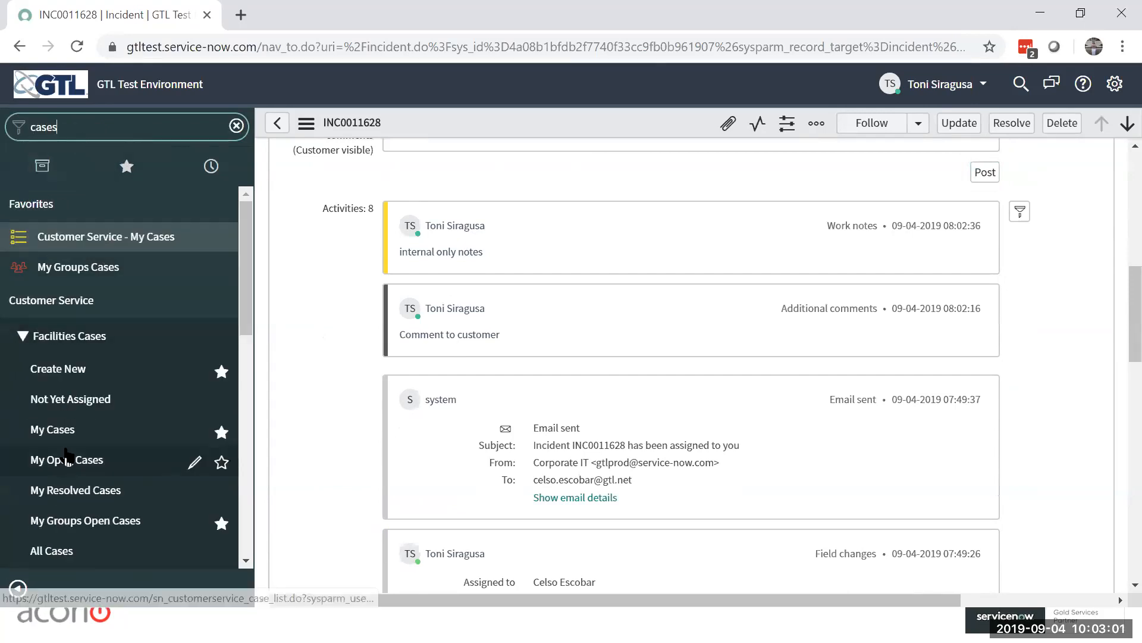
pyautogui.scroll(-2, 62, 461)
pyautogui.click(57, 491)
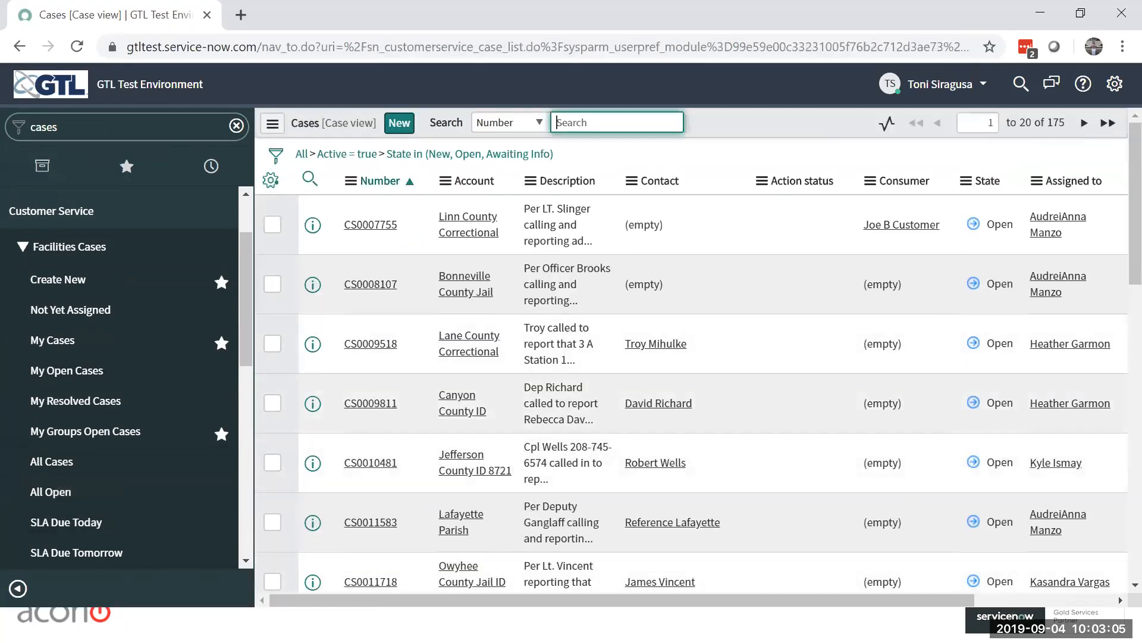
pyautogui.click(18, 588)
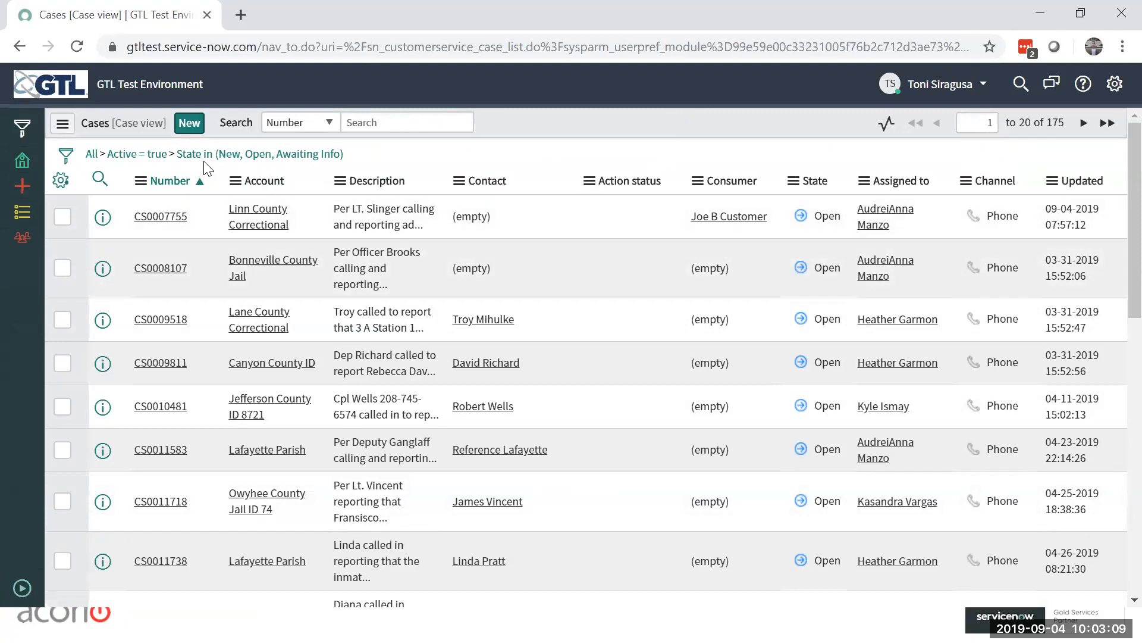
# Step: Group the open cases list by Action status
pyautogui.click(63, 125)
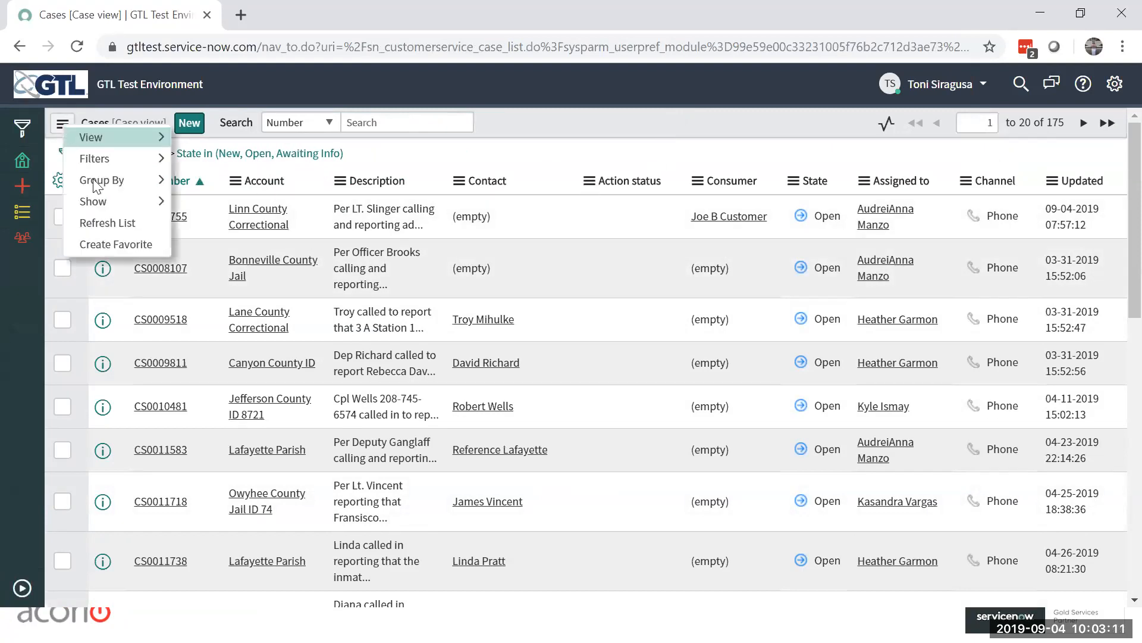
pyautogui.moveTo(105, 184)
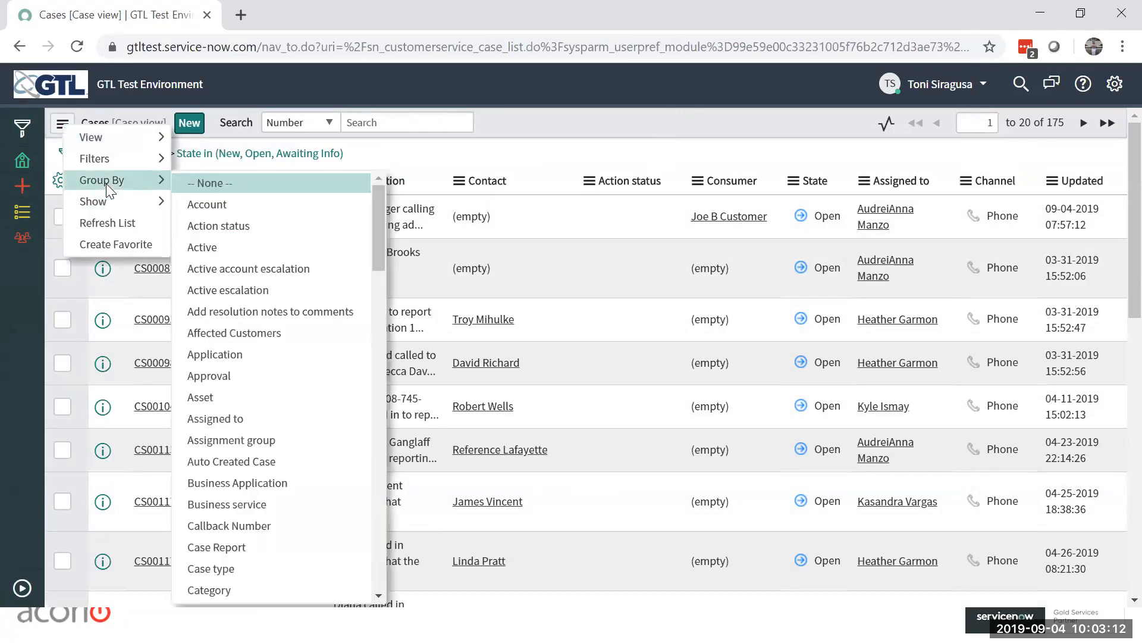
pyautogui.click(254, 225)
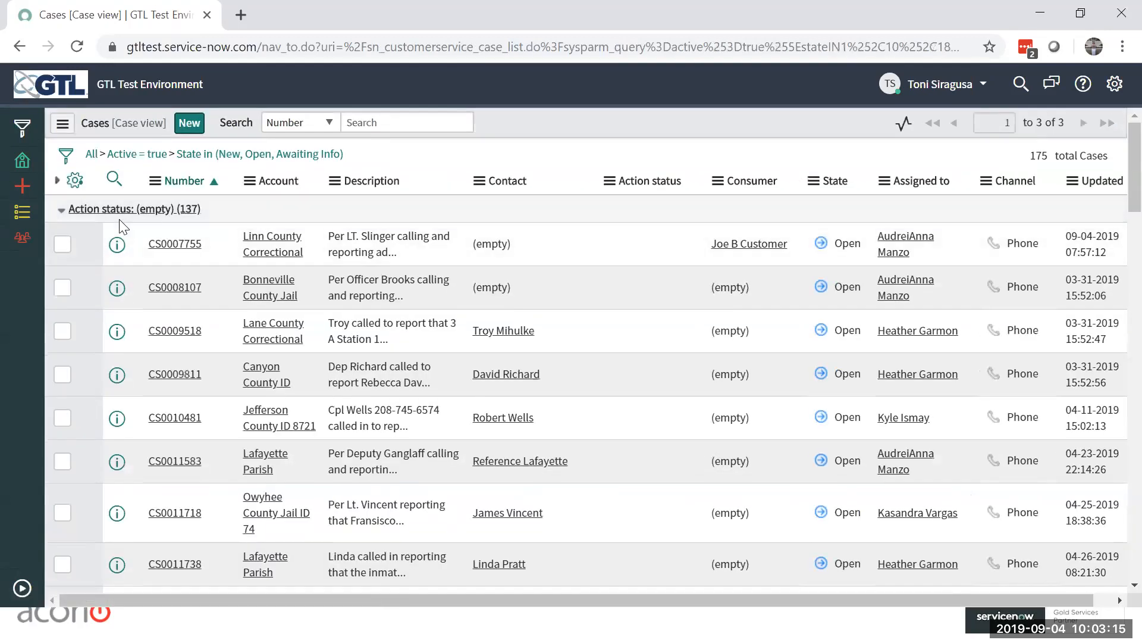
# Step: Collapse all the Action status groups in the case list and expand the application navigator again
pyautogui.click(62, 213)
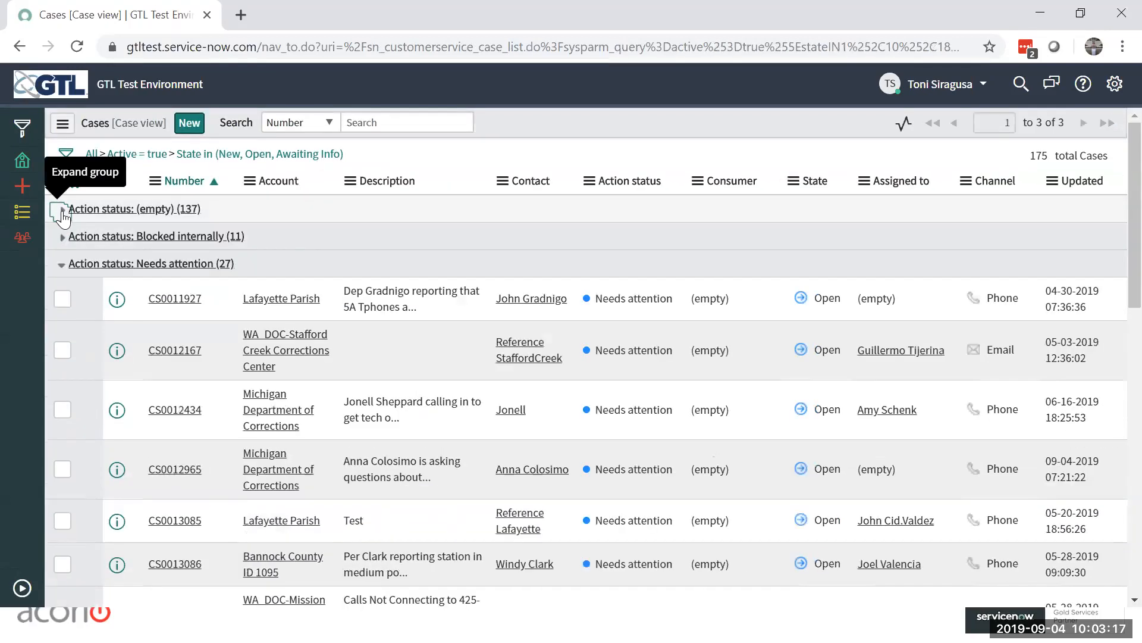
pyautogui.click(62, 266)
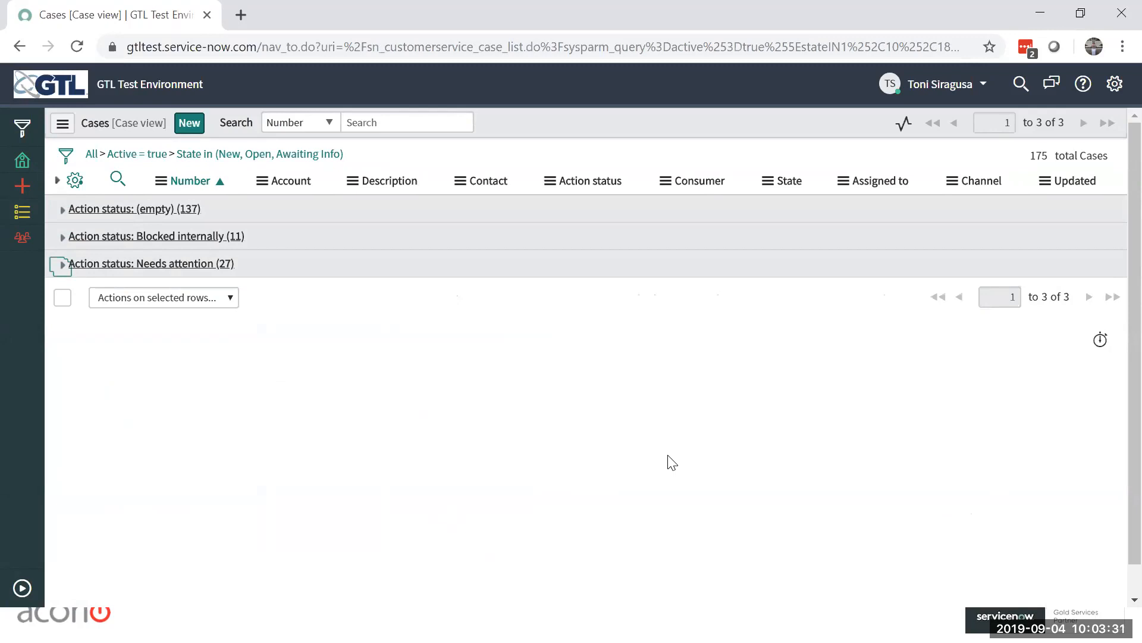
pyautogui.click(22, 588)
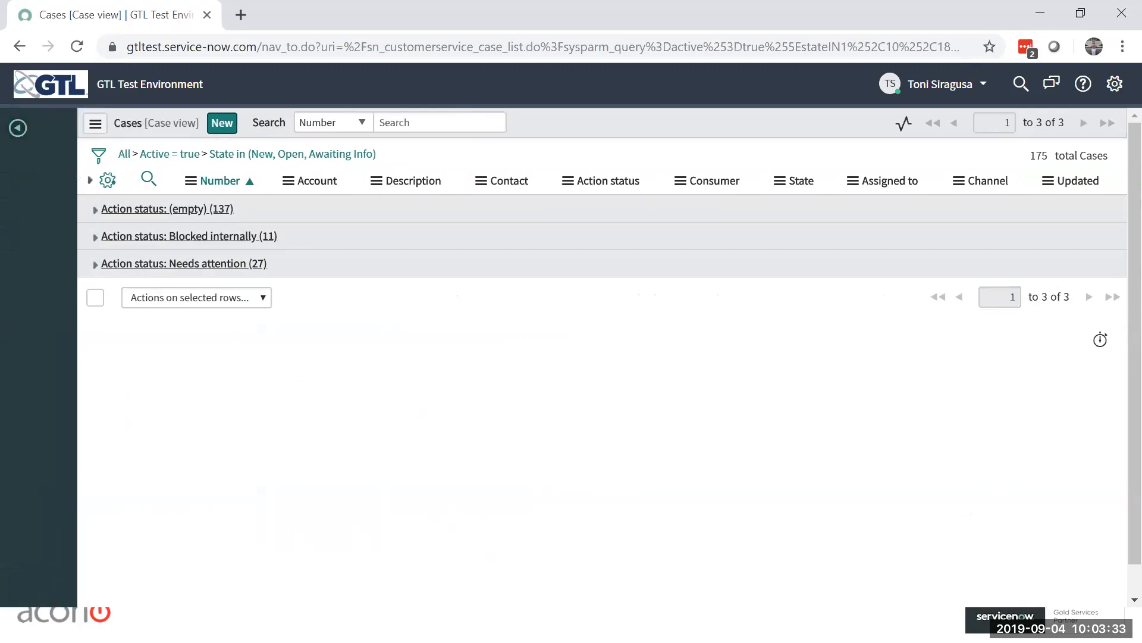